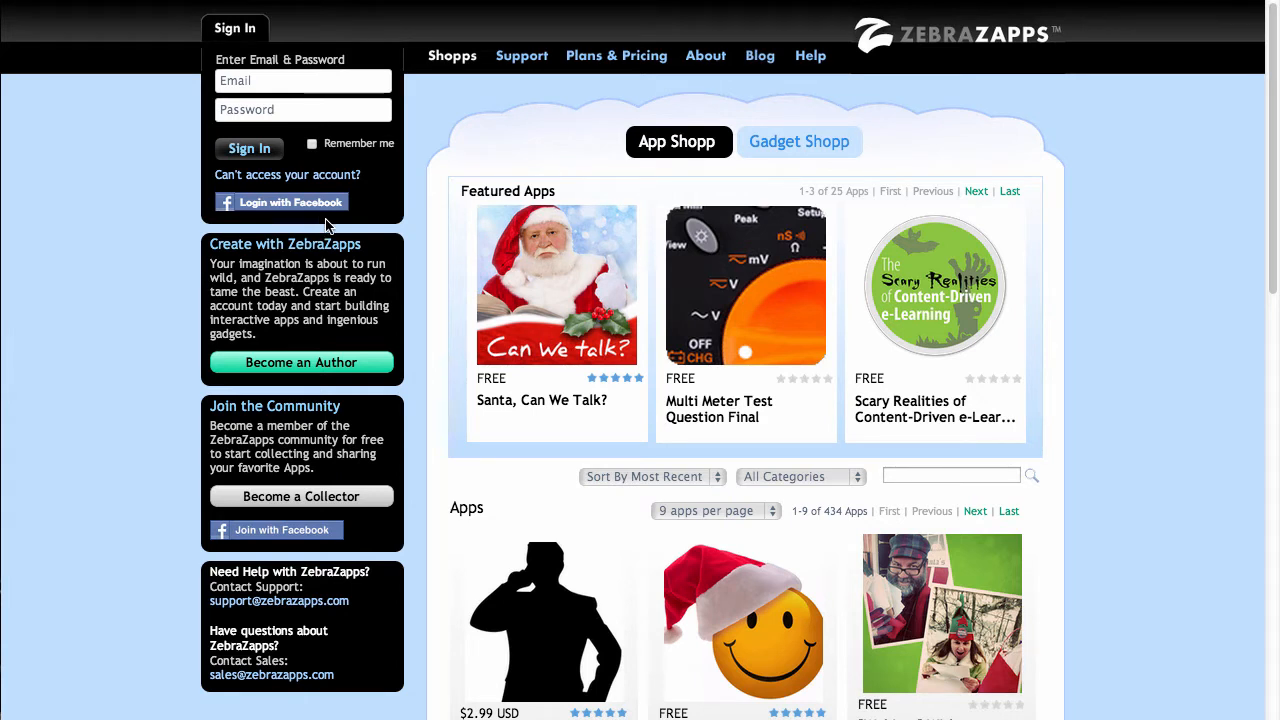
Enter the account e-mail and password, correcting the password, and sign in to ZebraZapps.
left_click(252, 78)
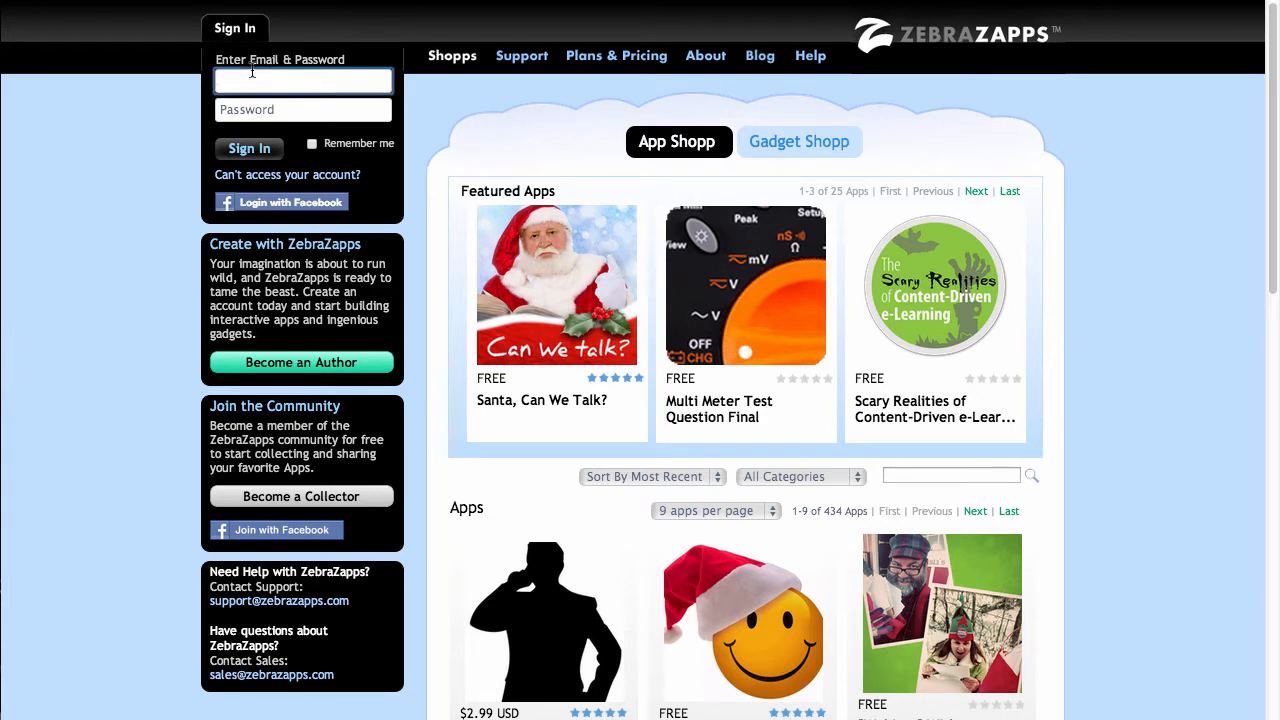
type("callen")
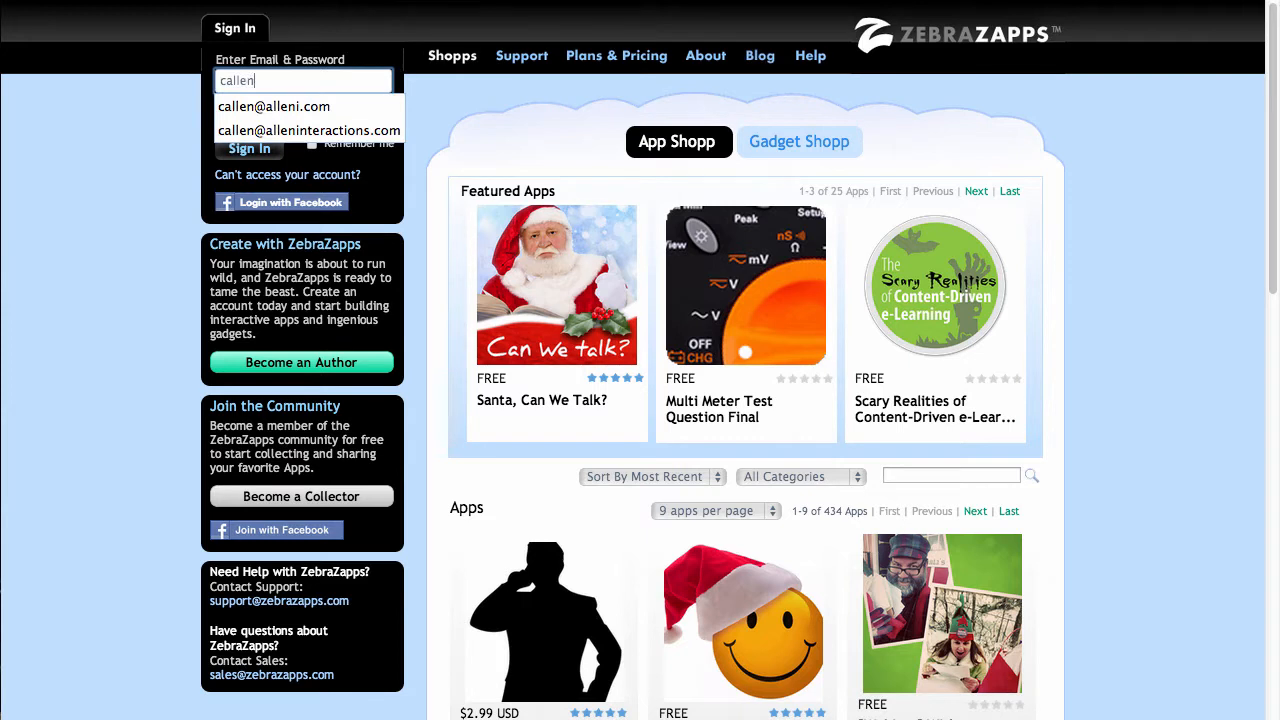
key("Tab")
type("******")
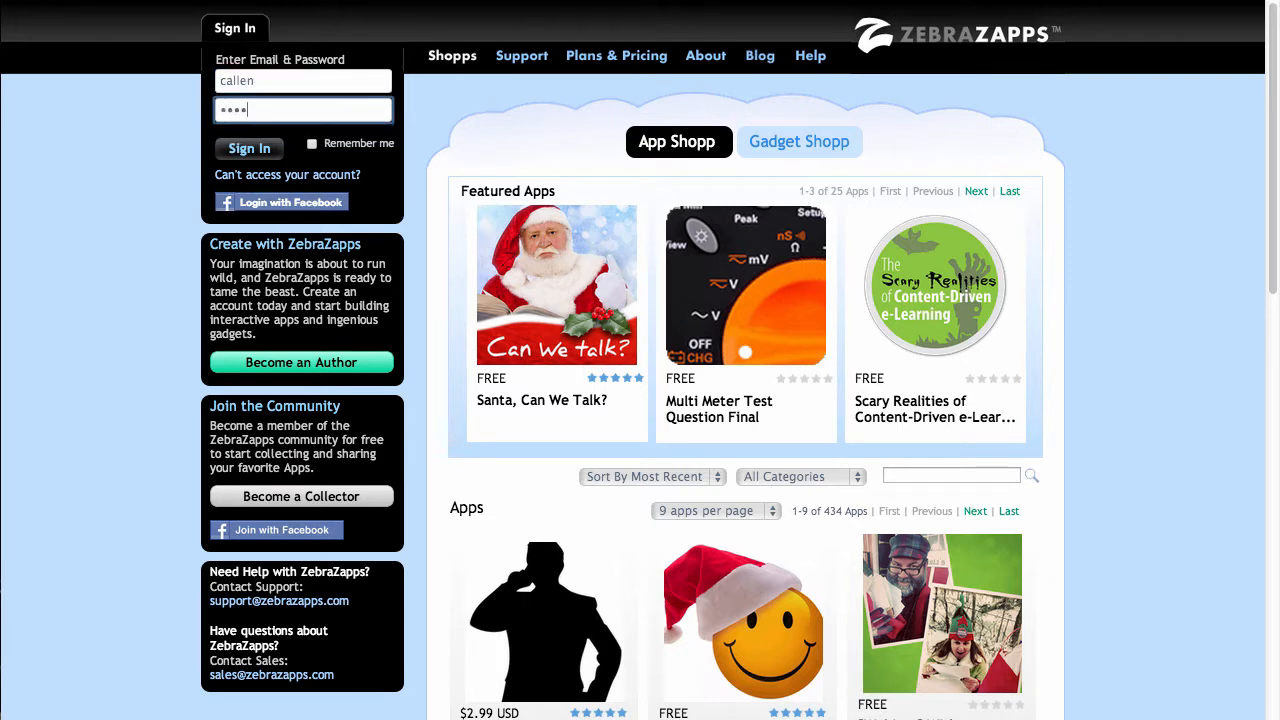
key("BackSpace")
key("BackSpace")
key("BackSpace")
key("BackSpace")
key("BackSpace")
key("BackSpace")
type("******")
key("BackSpace")
key("BackSpace")
key("BackSpace")
key("BackSpace")
key("BackSpace")
key("BackSpace")
type("******")
key("Return")
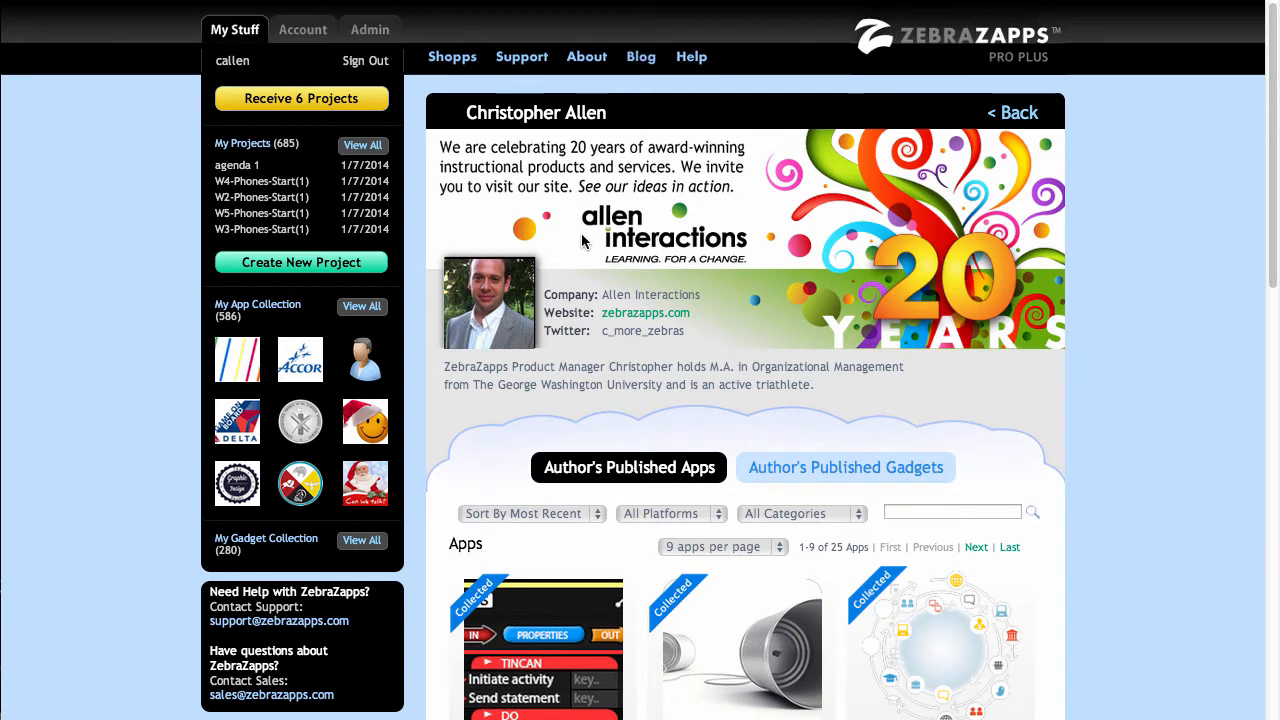
scroll(607, 240, "down", 1)
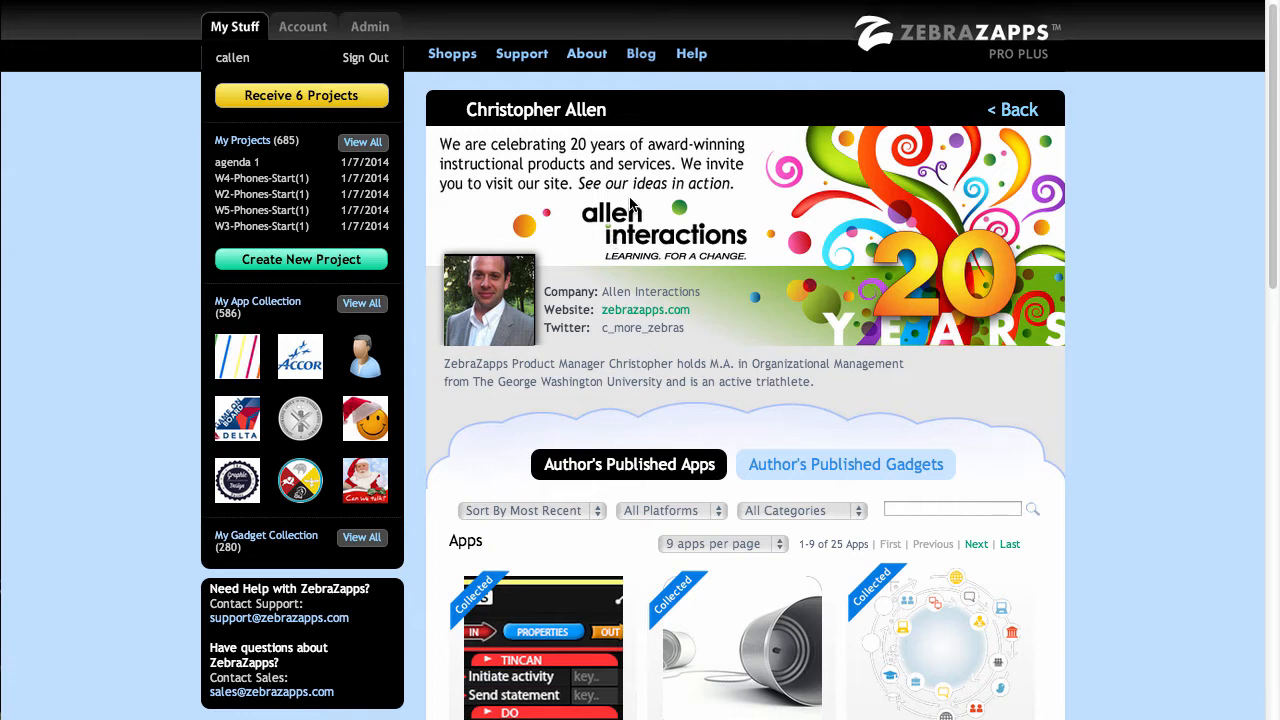
scroll(631, 204, "down", 1)
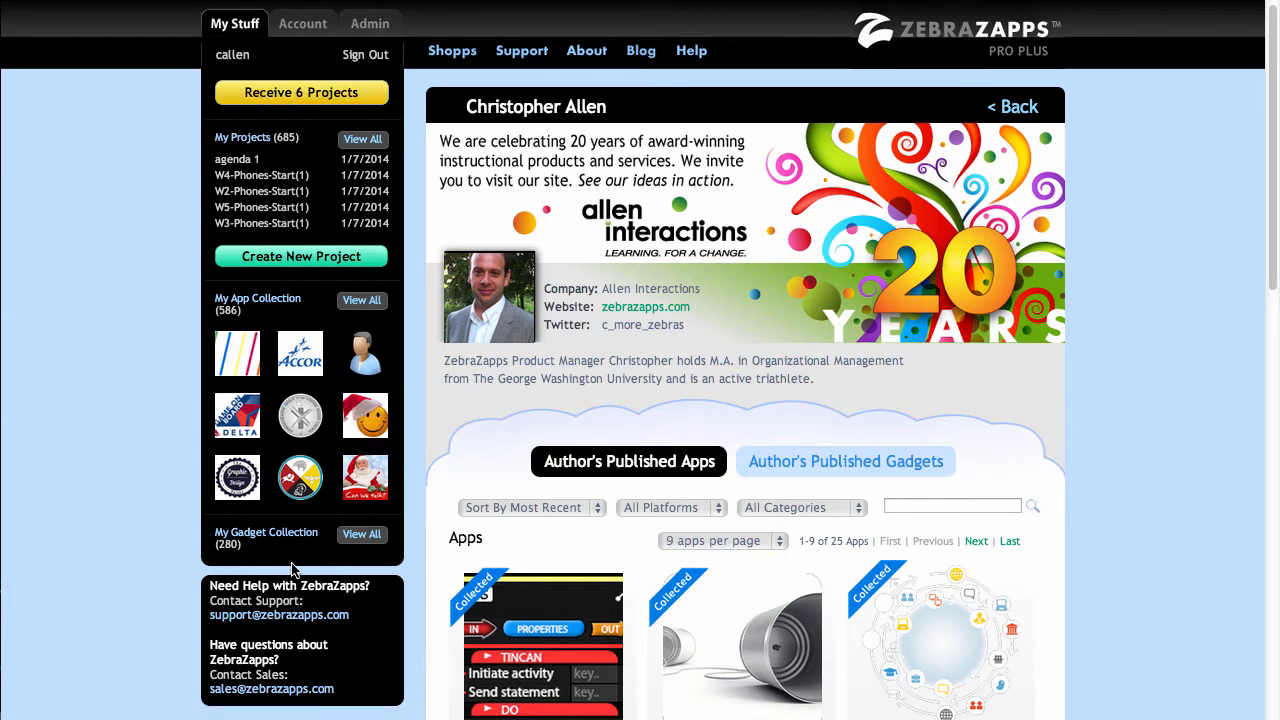
scroll(292, 570, "up", 1)
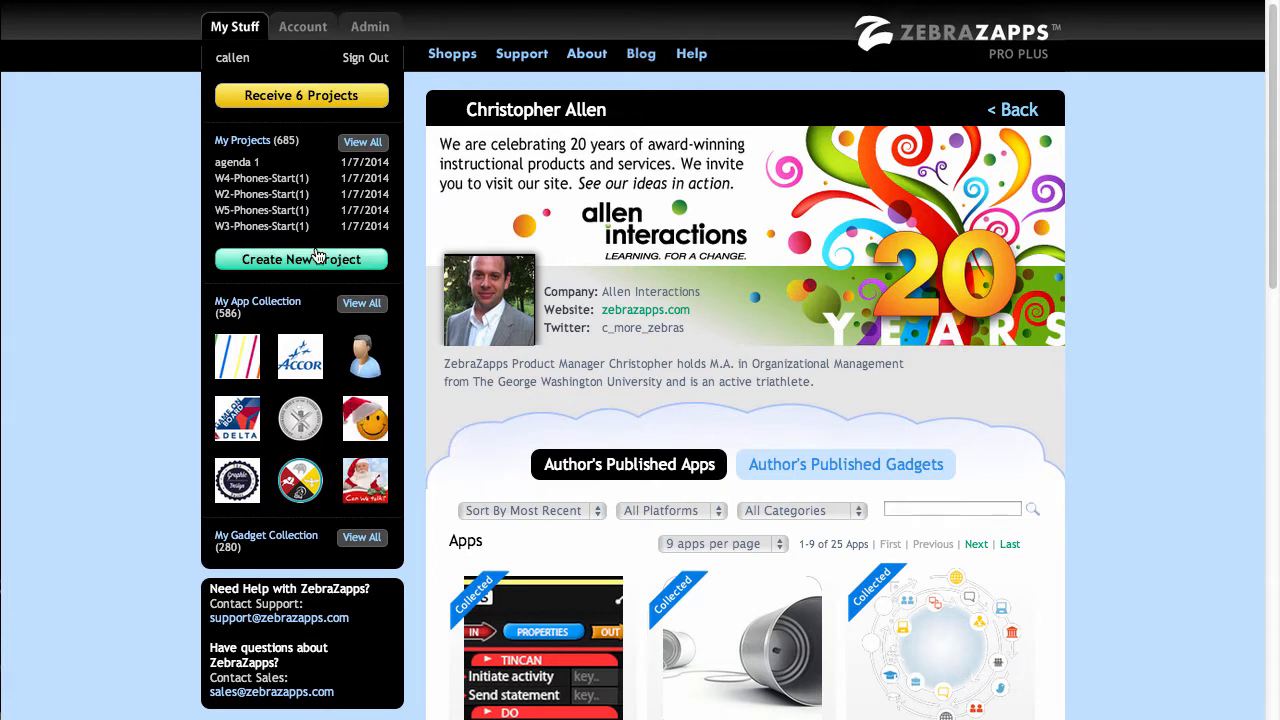
Create a new Blank-template project named 'webinar 1 cwa'.
left_click(244, 264)
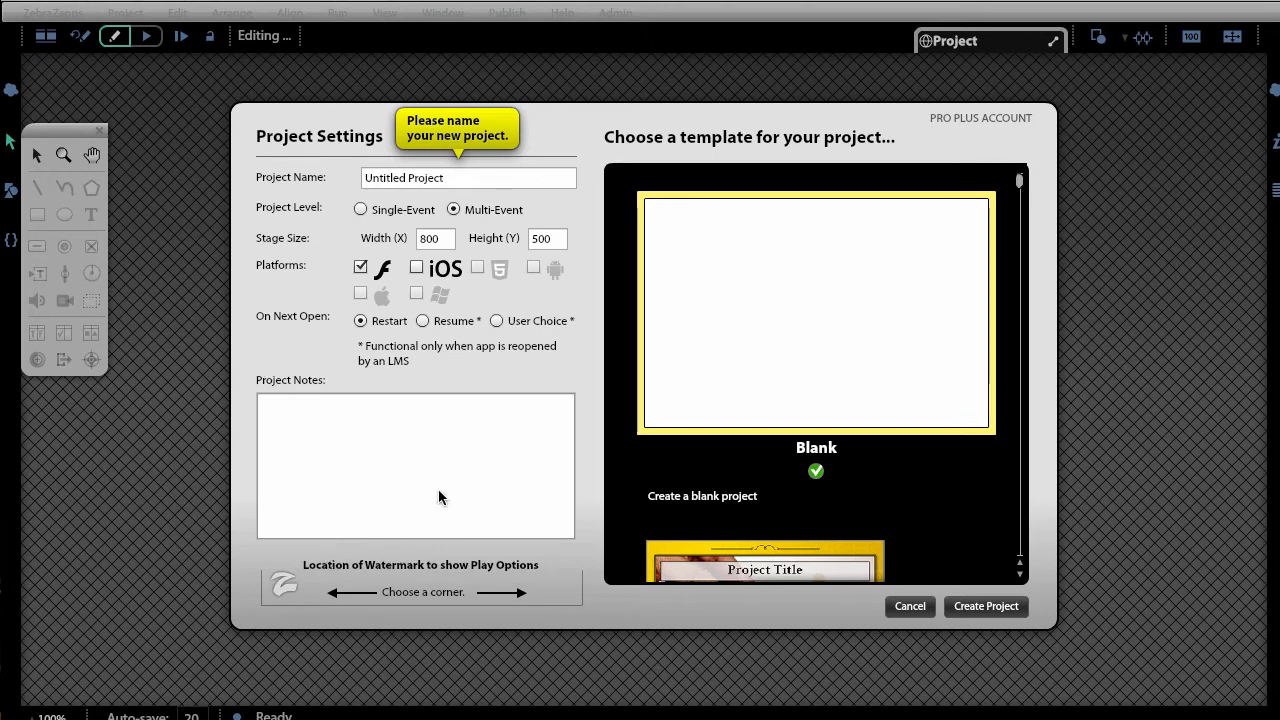
left_click(412, 188)
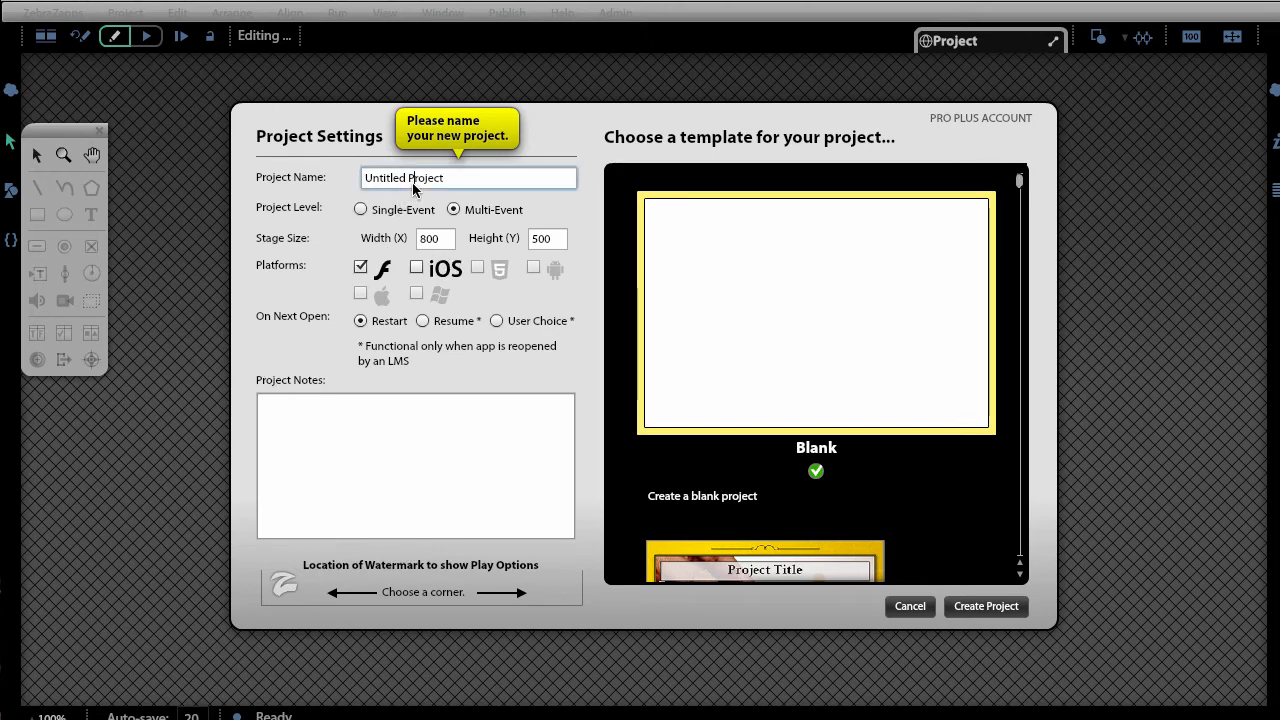
left_click_drag(463, 190, 238, 175)
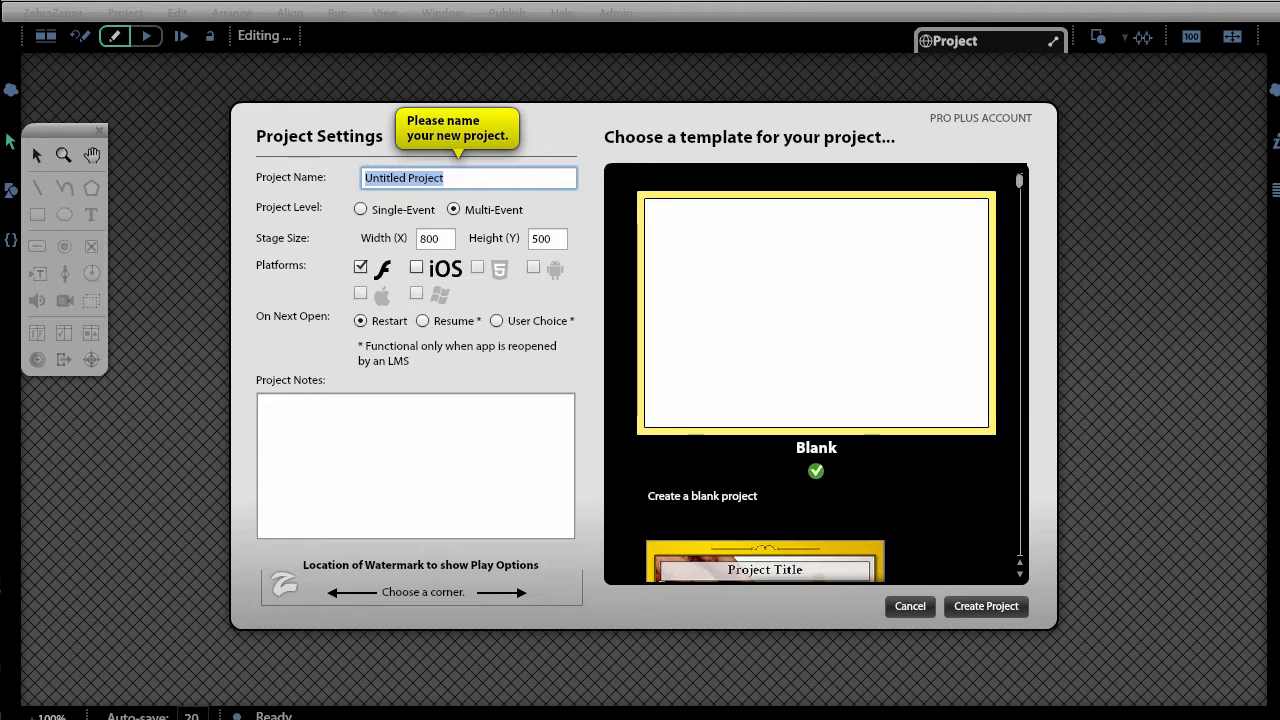
type("webinar")
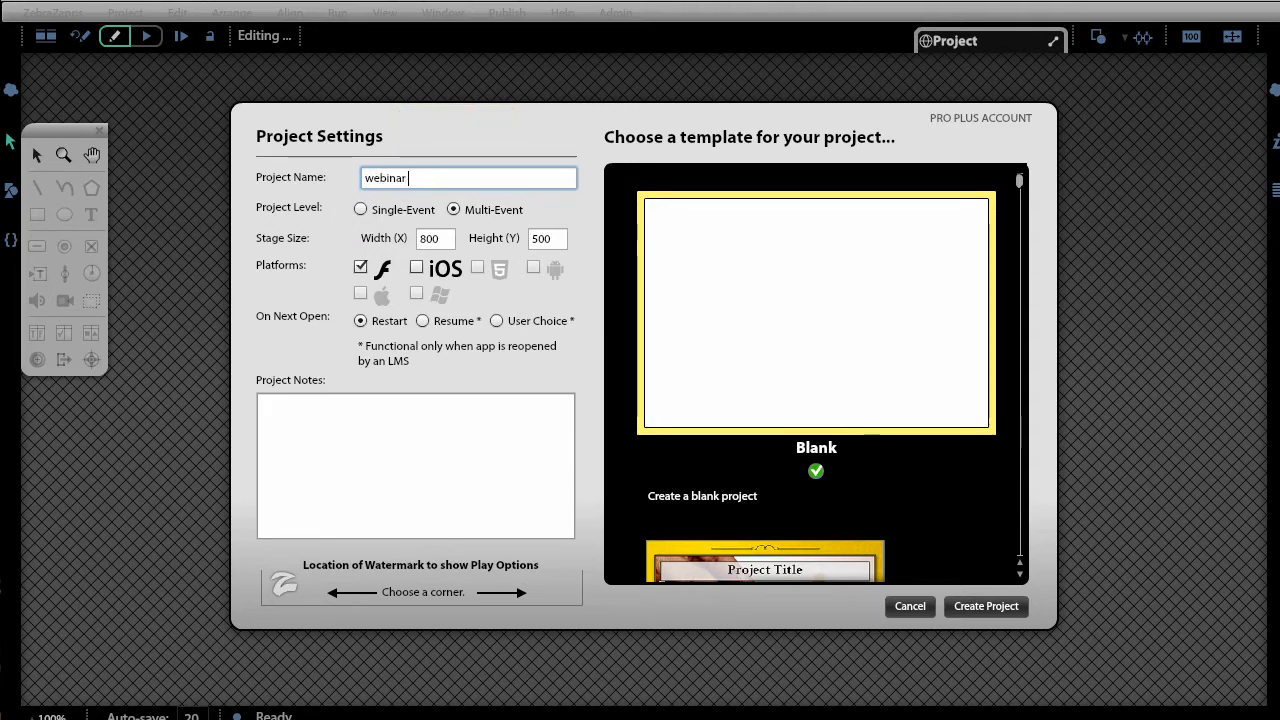
type(" 1 cwa")
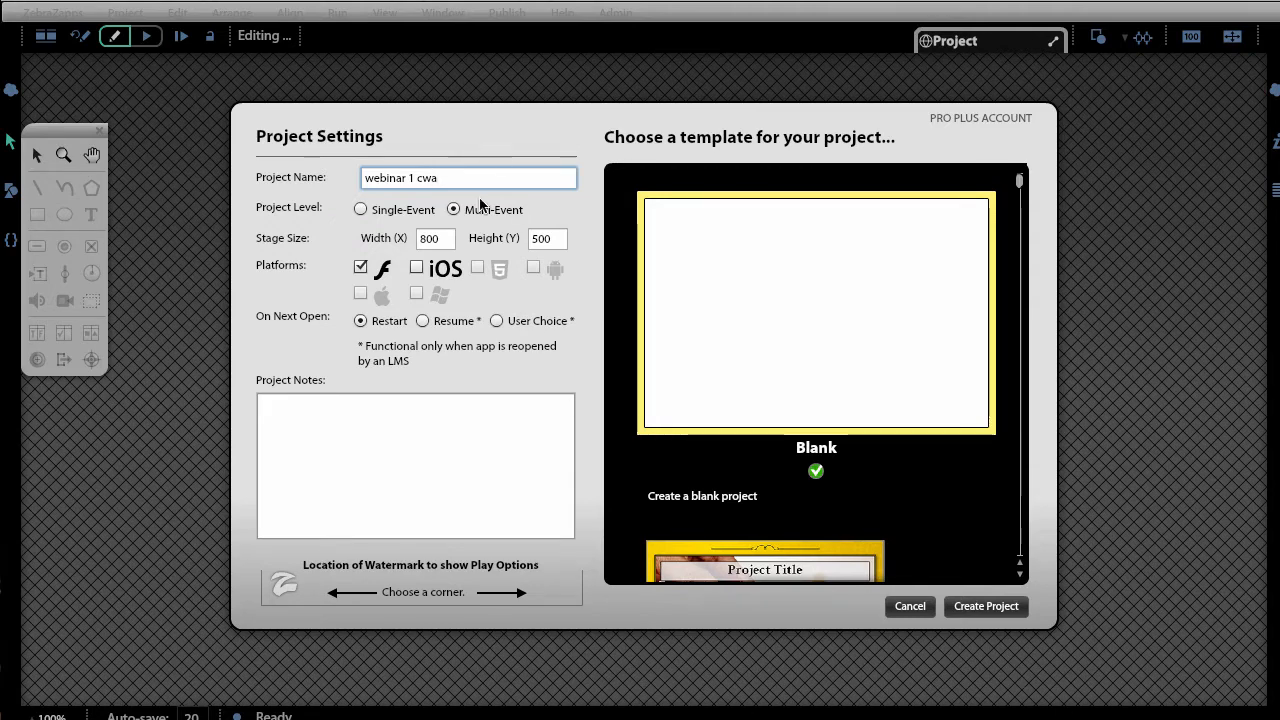
left_click(982, 609)
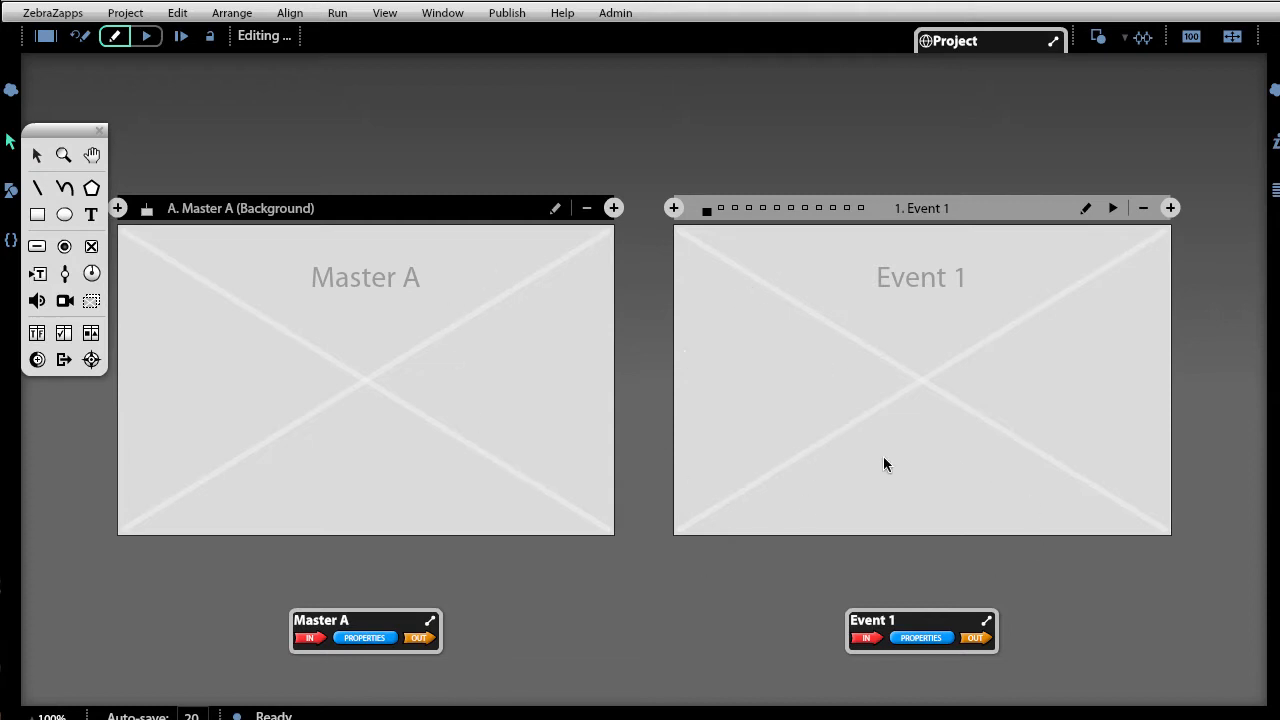
Switch the editor to Event 1 using its Edit this event icon.
left_click(1086, 208)
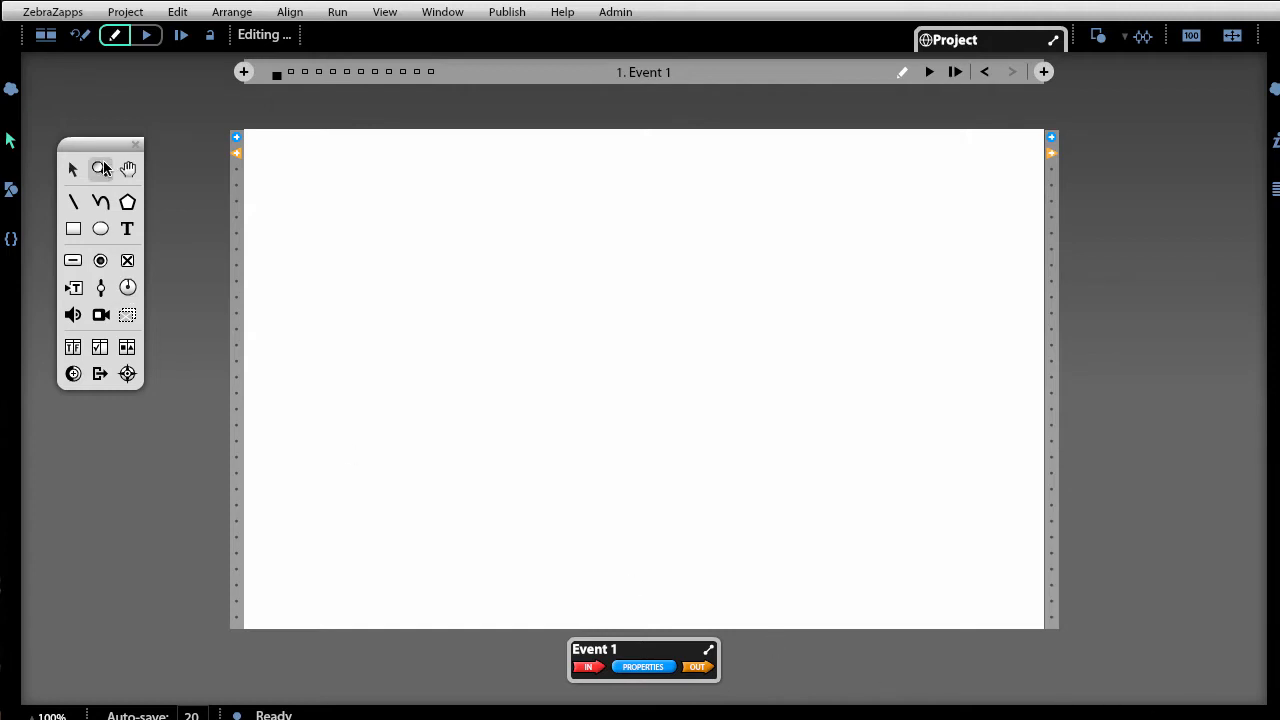
Close the Toolbox palette, reopen it from the sidebar, and float it left of the stage.
left_click_drag(101, 145, 161, 140)
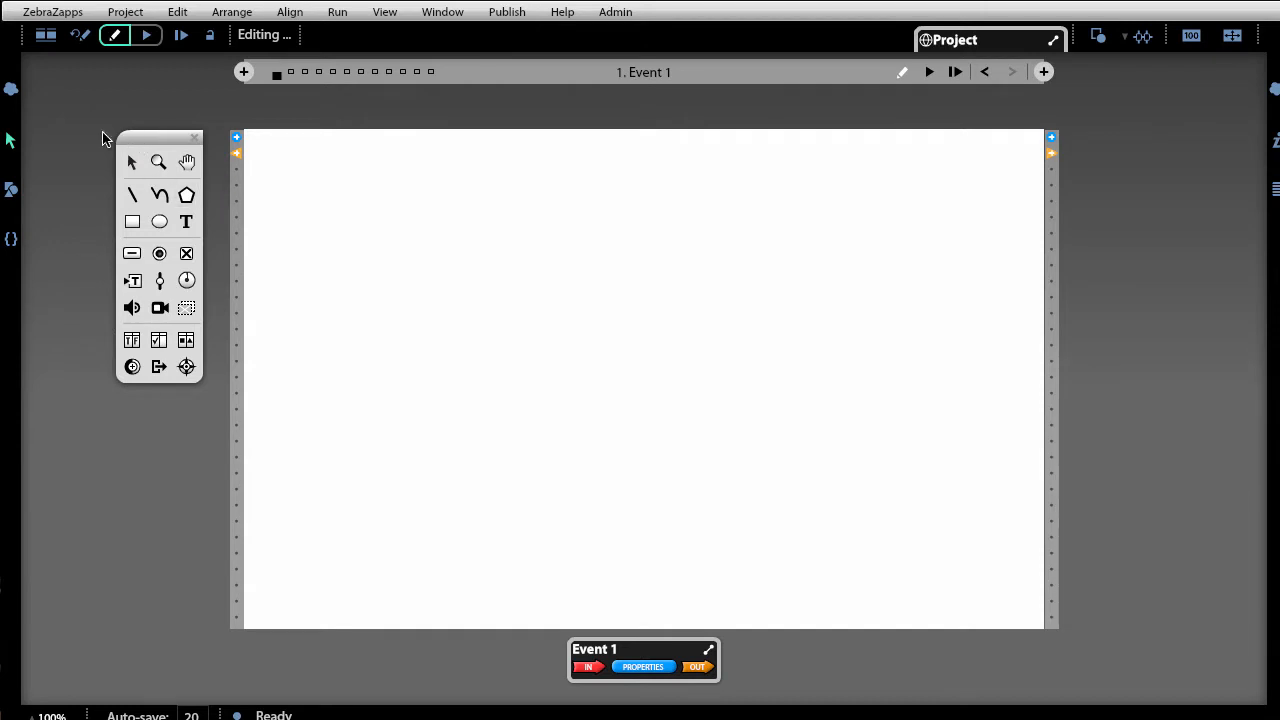
left_click_drag(132, 141, 125, 135)
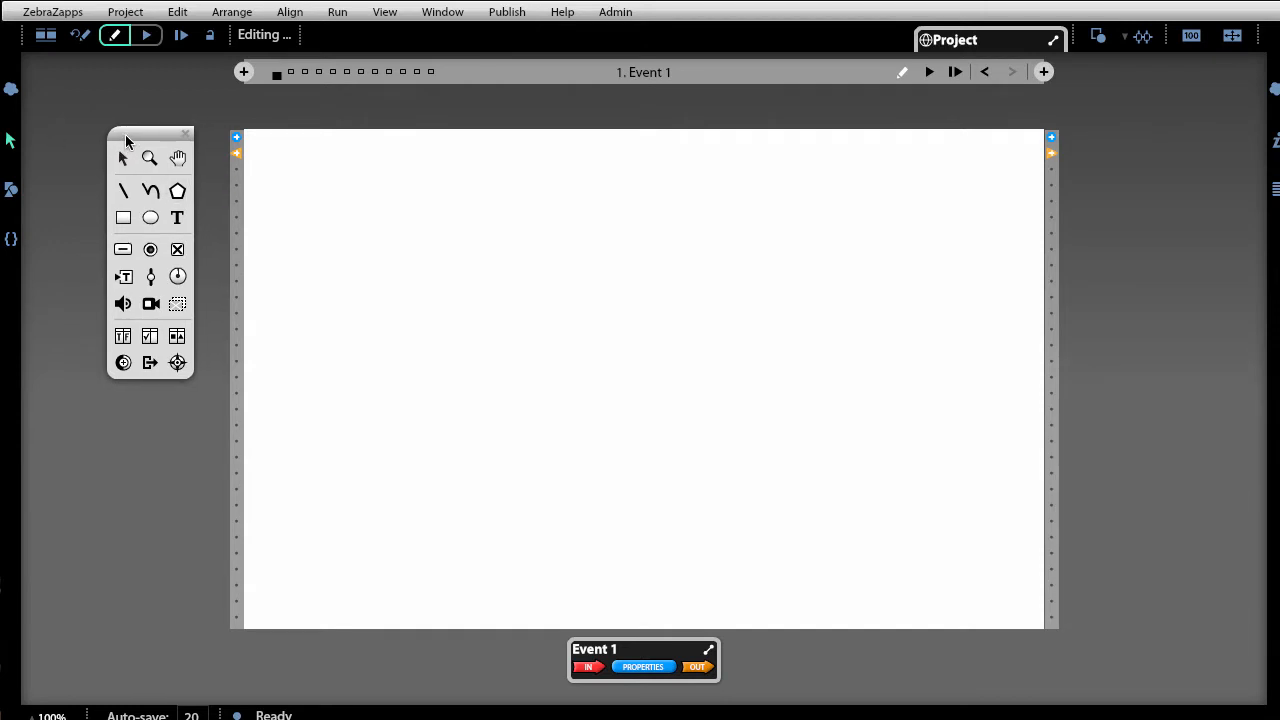
left_click(185, 133)
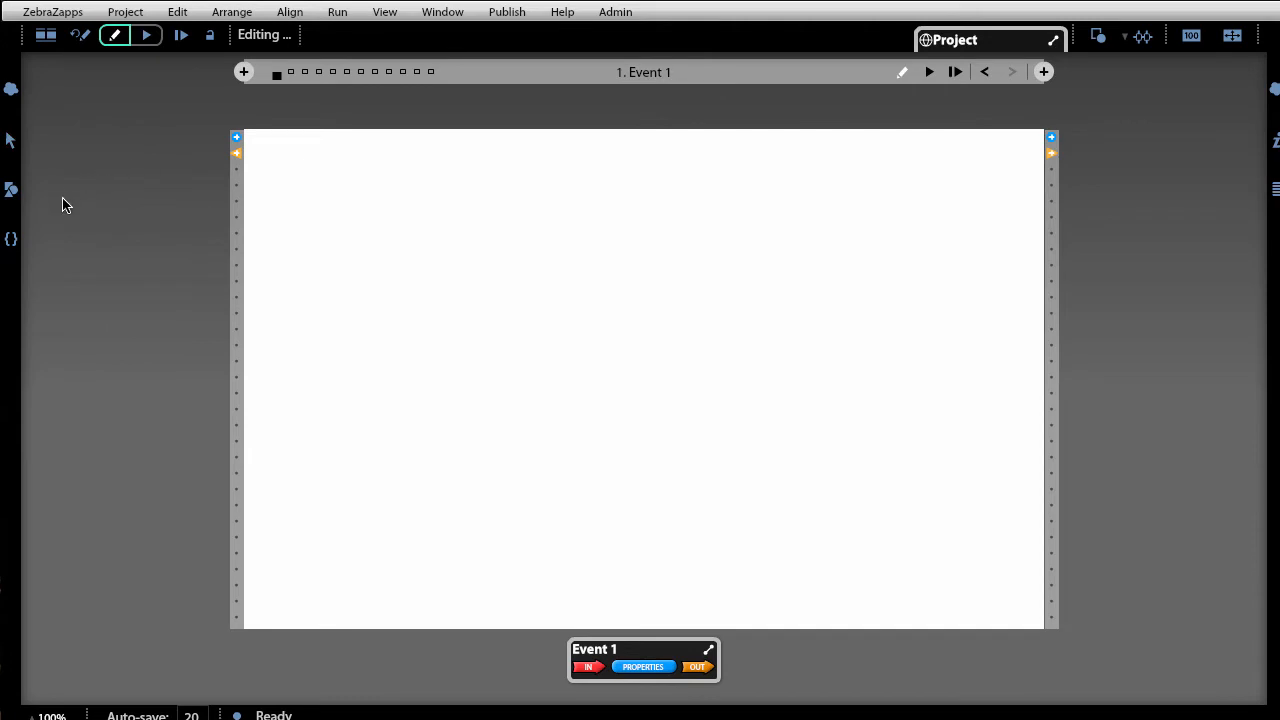
left_click(12, 145)
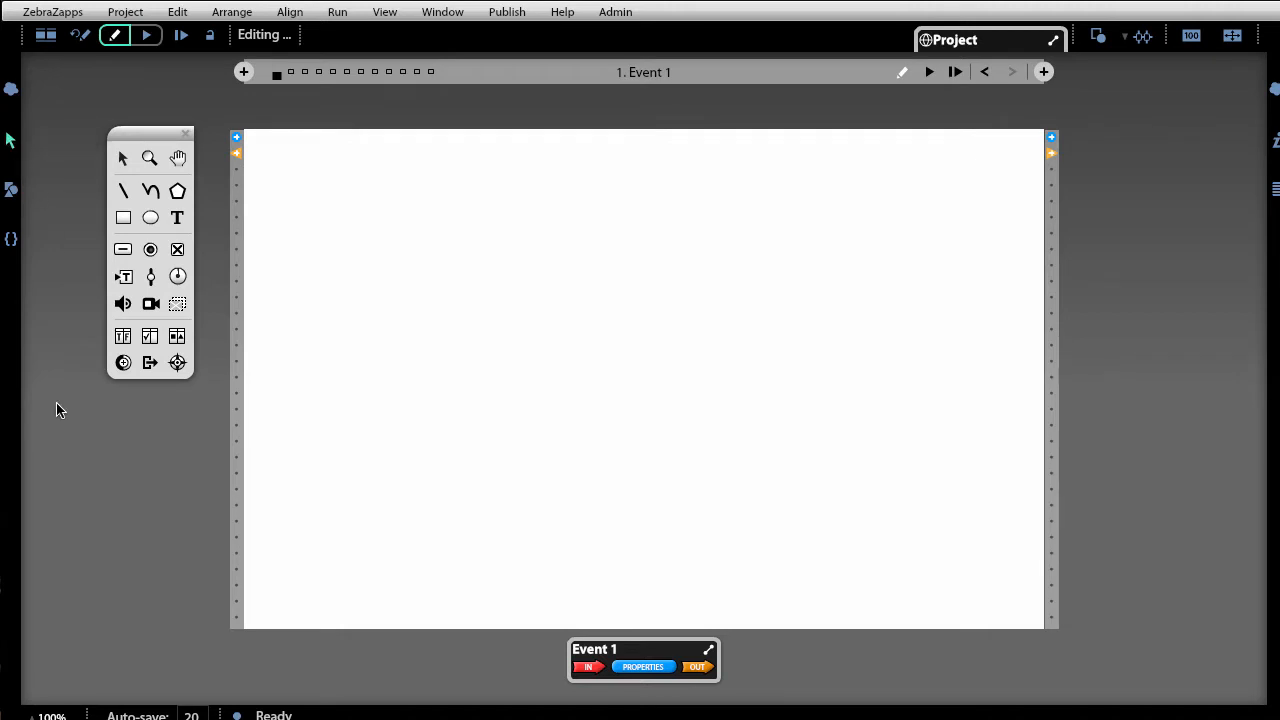
left_click_drag(126, 136, 142, 147)
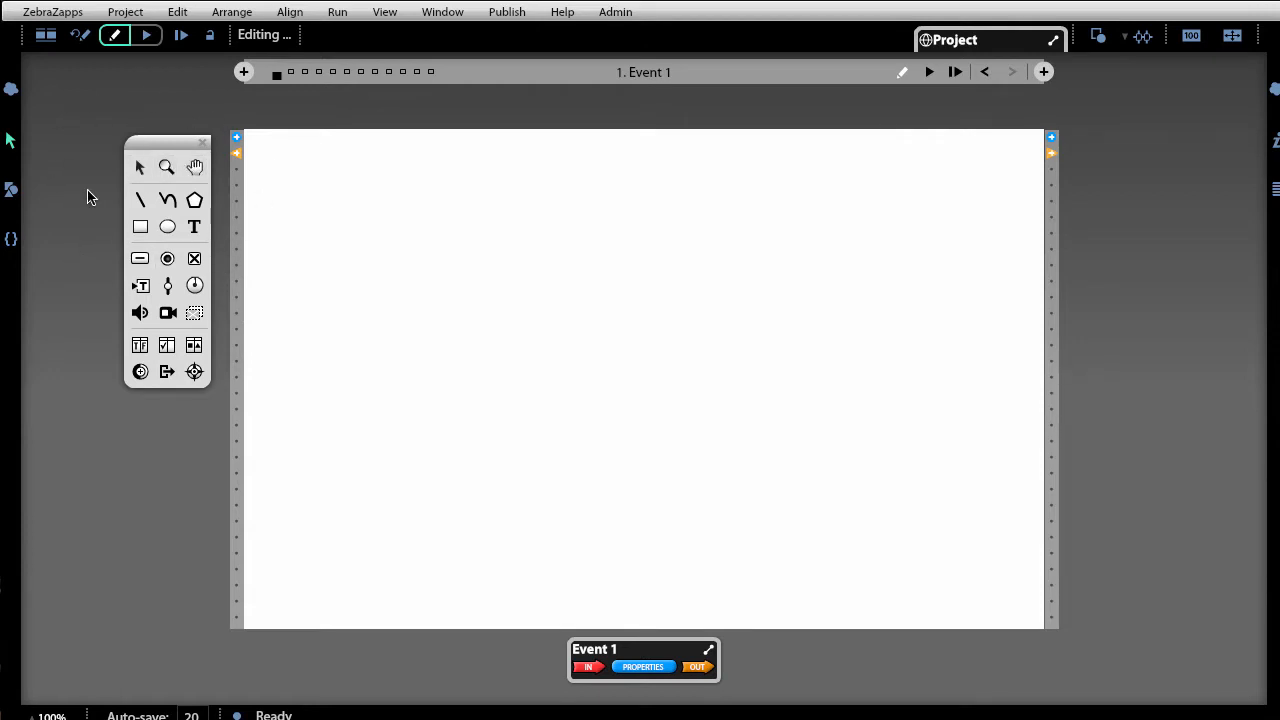
Try an Arrow-tool selection marquee and a Hand-tool pan on the empty stage.
left_click(142, 168)
left_click_drag(465, 217, 747, 456)
left_click(194, 170)
left_click_drag(868, 307, 889, 357)
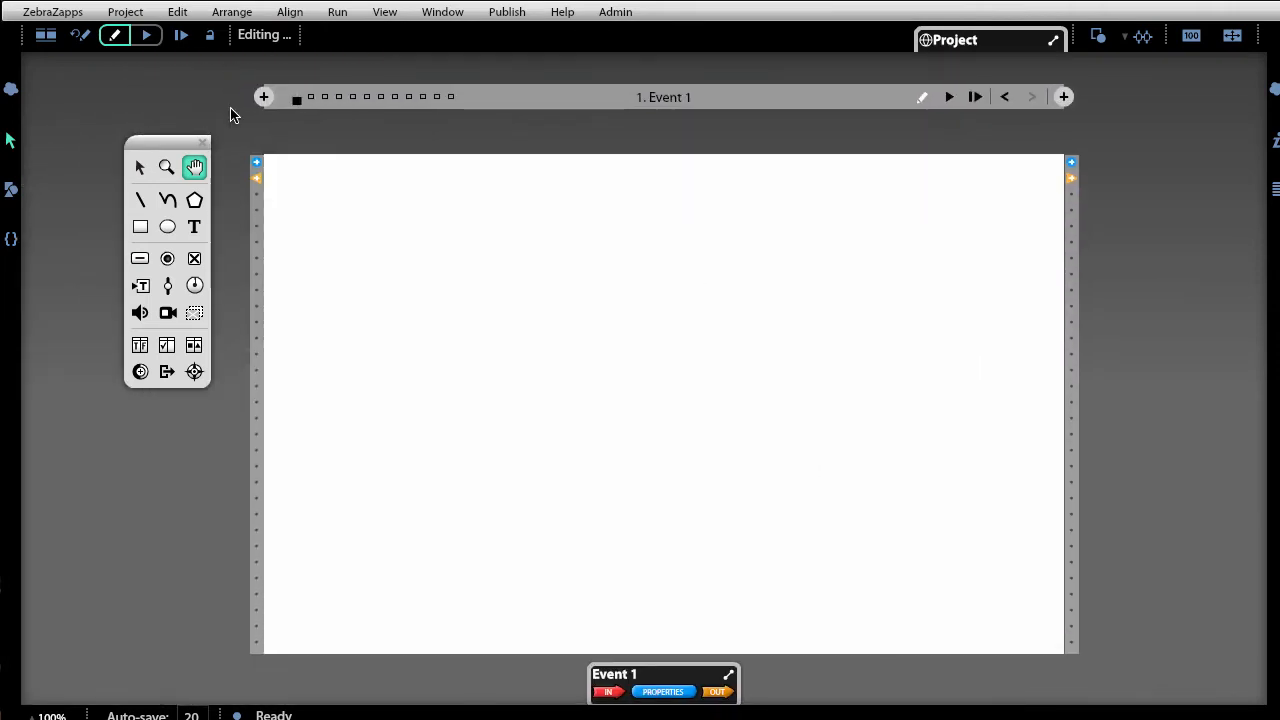
Zoom into the stage's top-left corner to 197% and pan it into view.
left_click(166, 168)
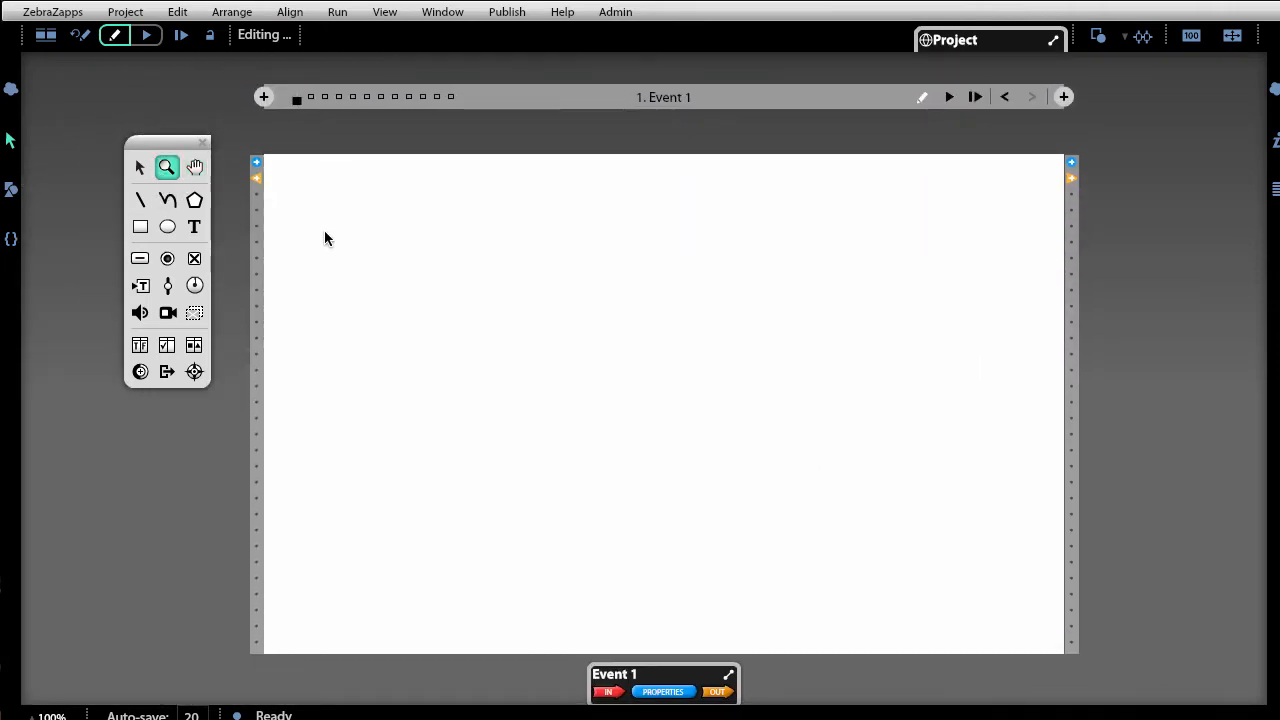
left_click_drag(265, 155, 587, 450)
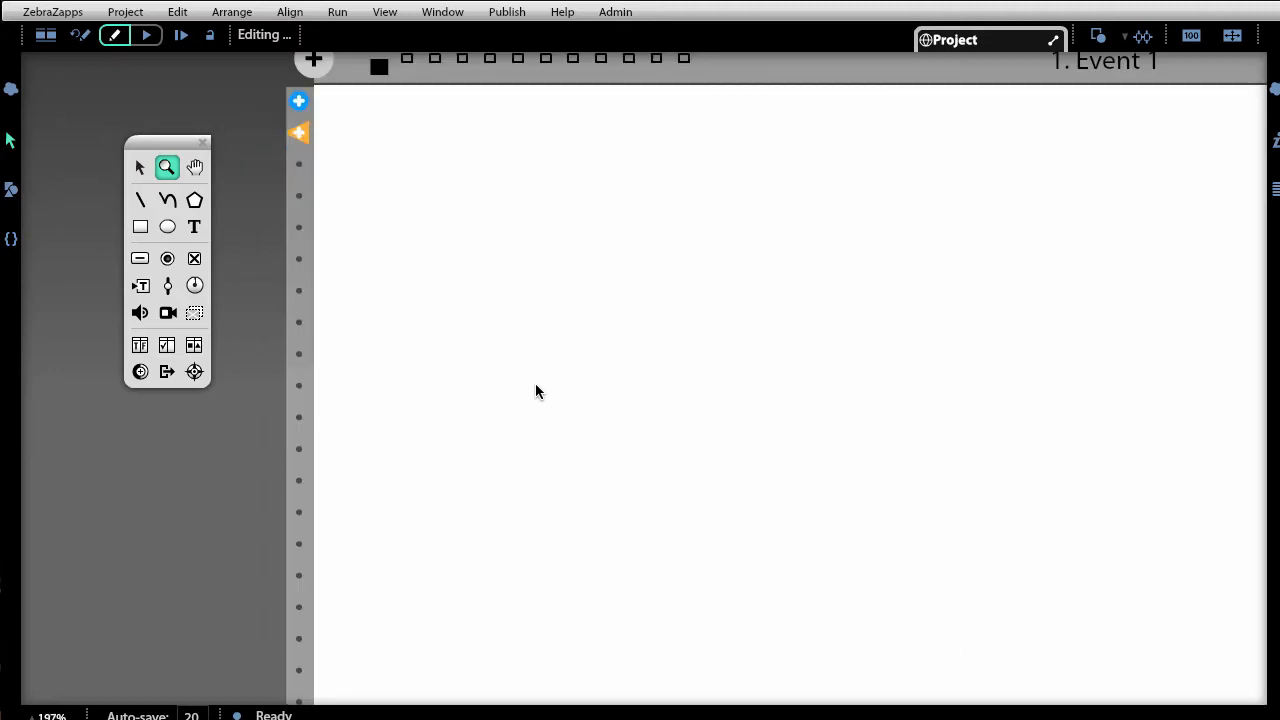
left_click(140, 167)
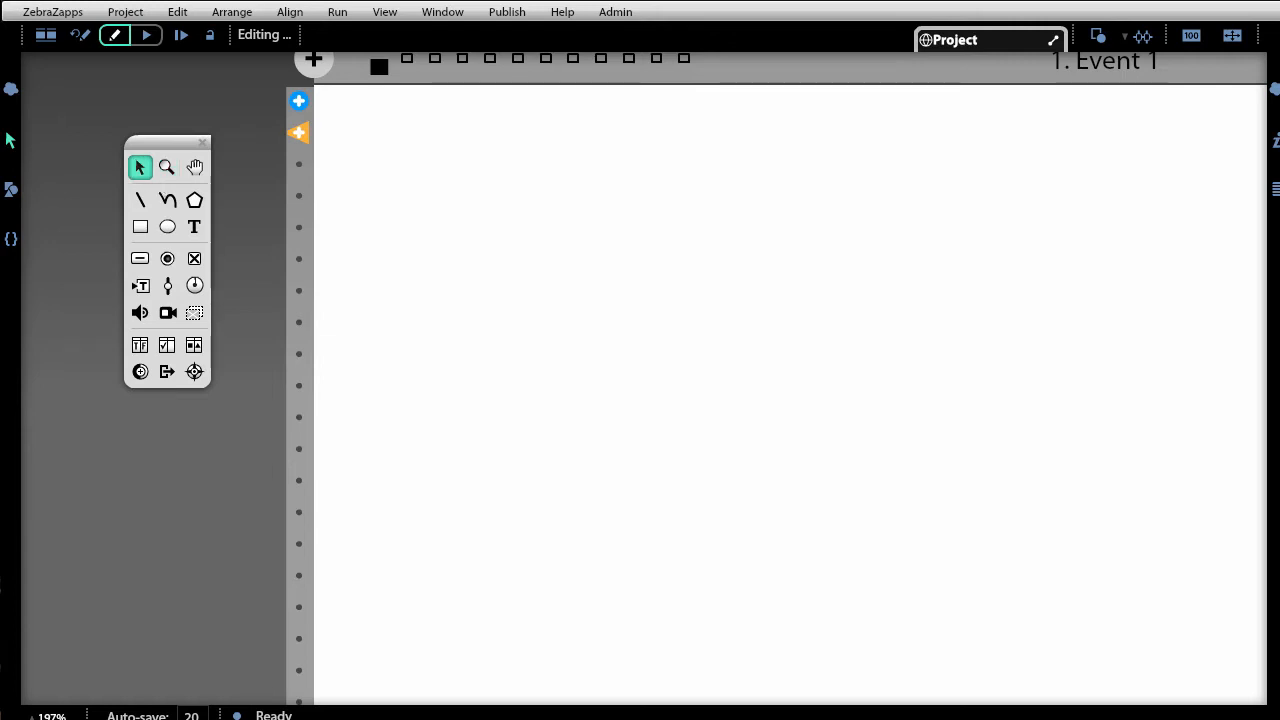
left_click(195, 167)
left_click_drag(896, 481, 1080, 548)
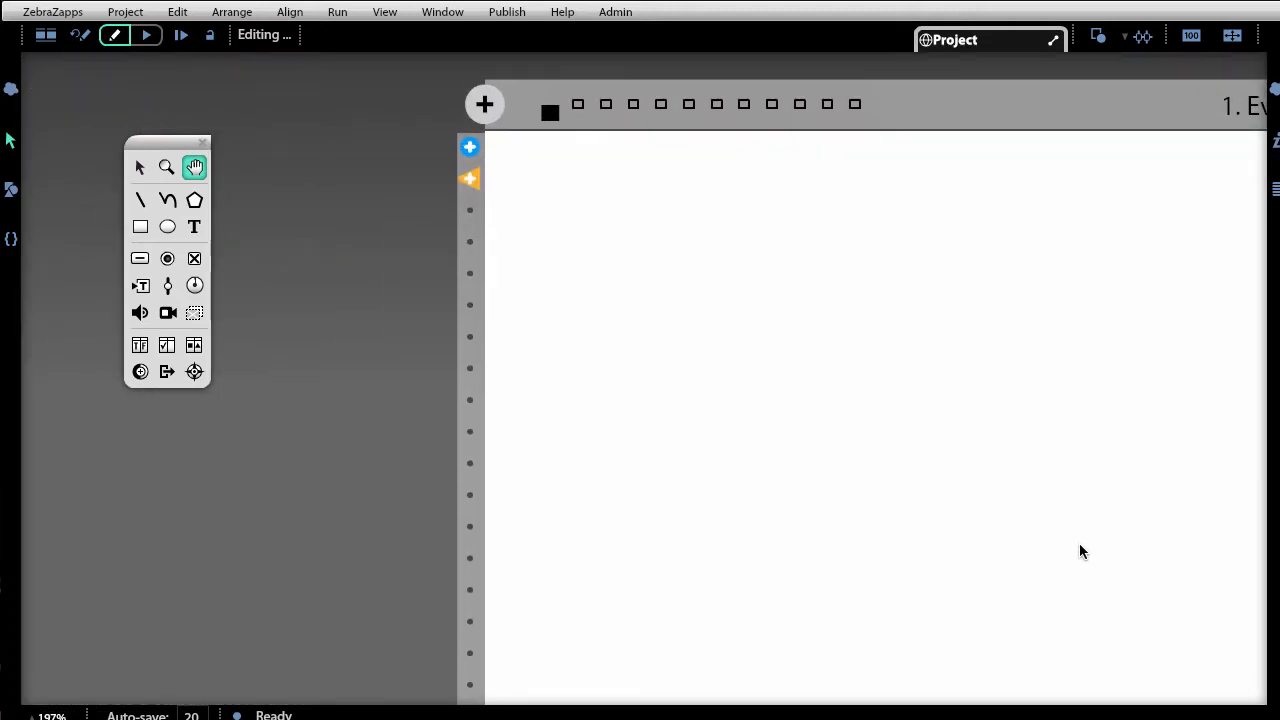
key("v")
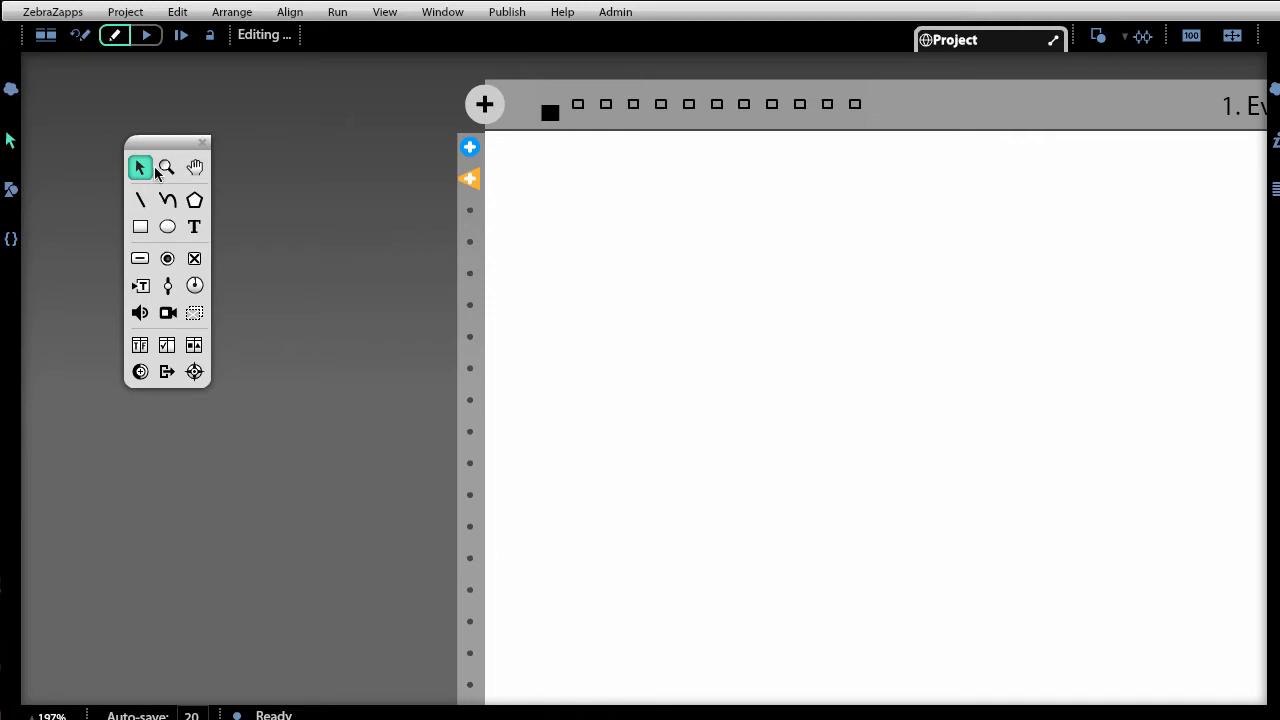
left_click(58, 712)
left_click(68, 606)
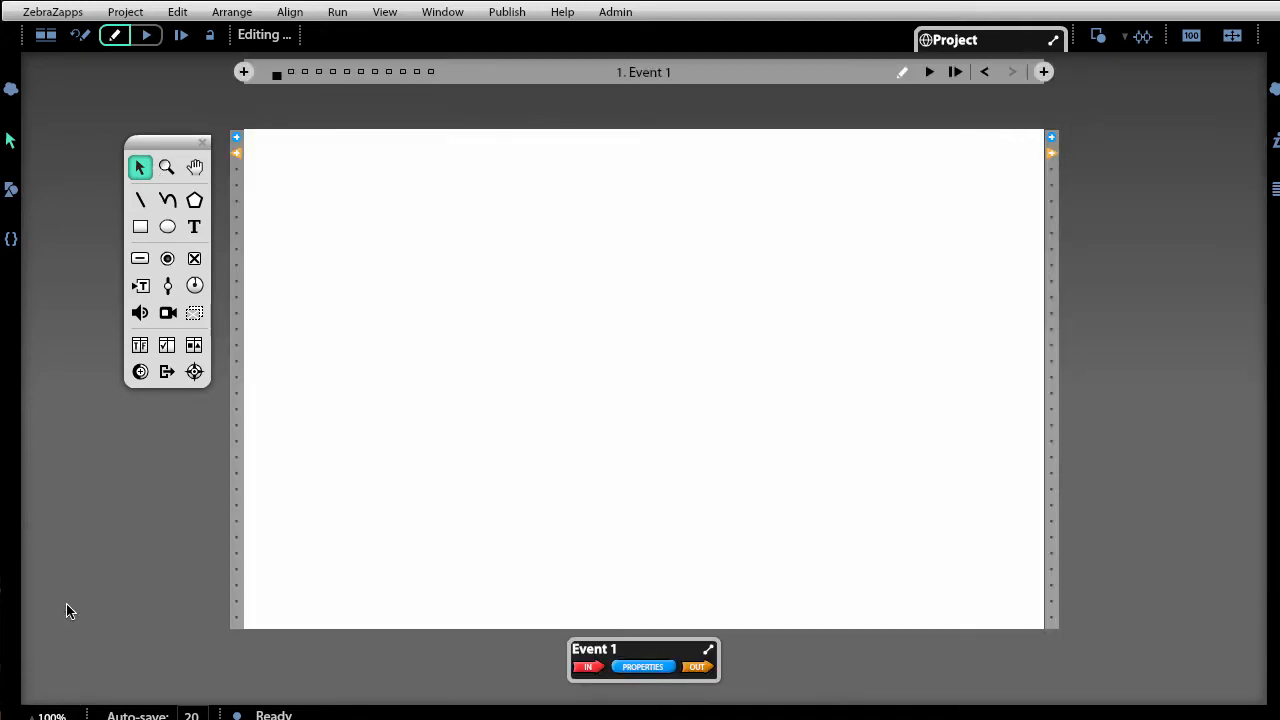
key("ctrl+equal")
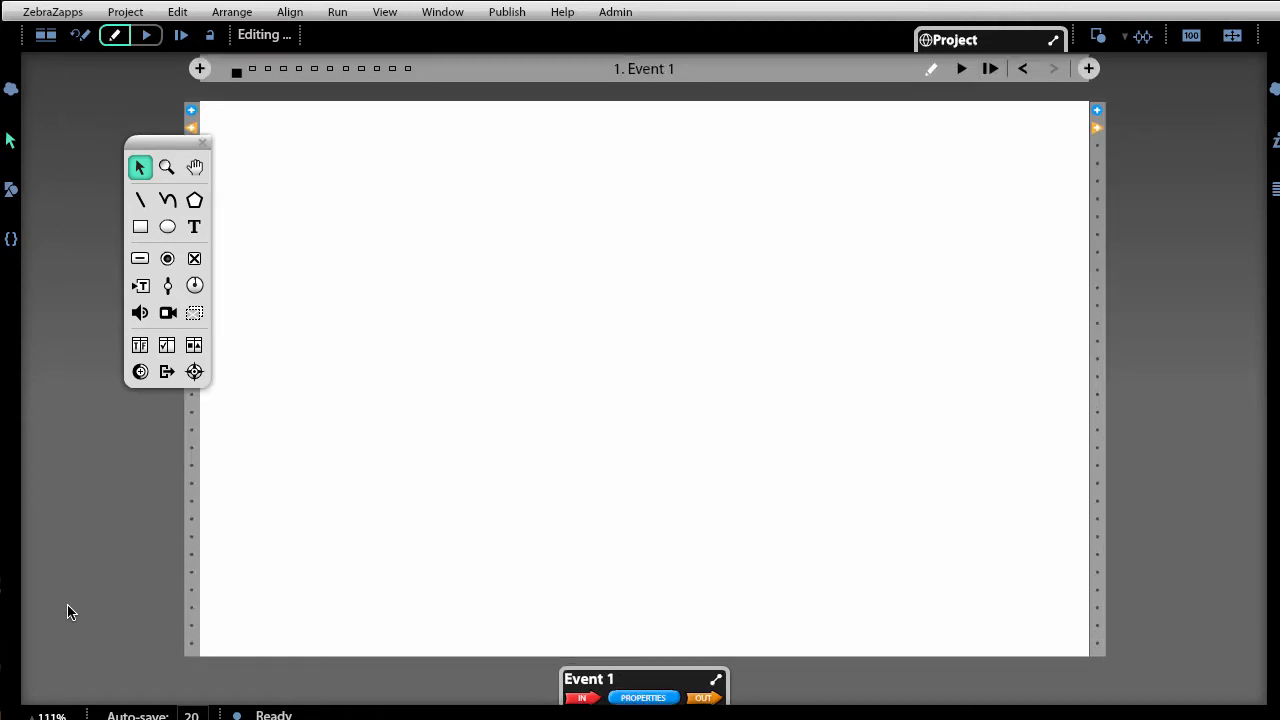
key("ctrl+minus")
key("ctrl+equal")
key("ctrl+equal")
key("ctrl+equal")
key("ctrl+equal")
key("ctrl+equal")
key("ctrl+equal")
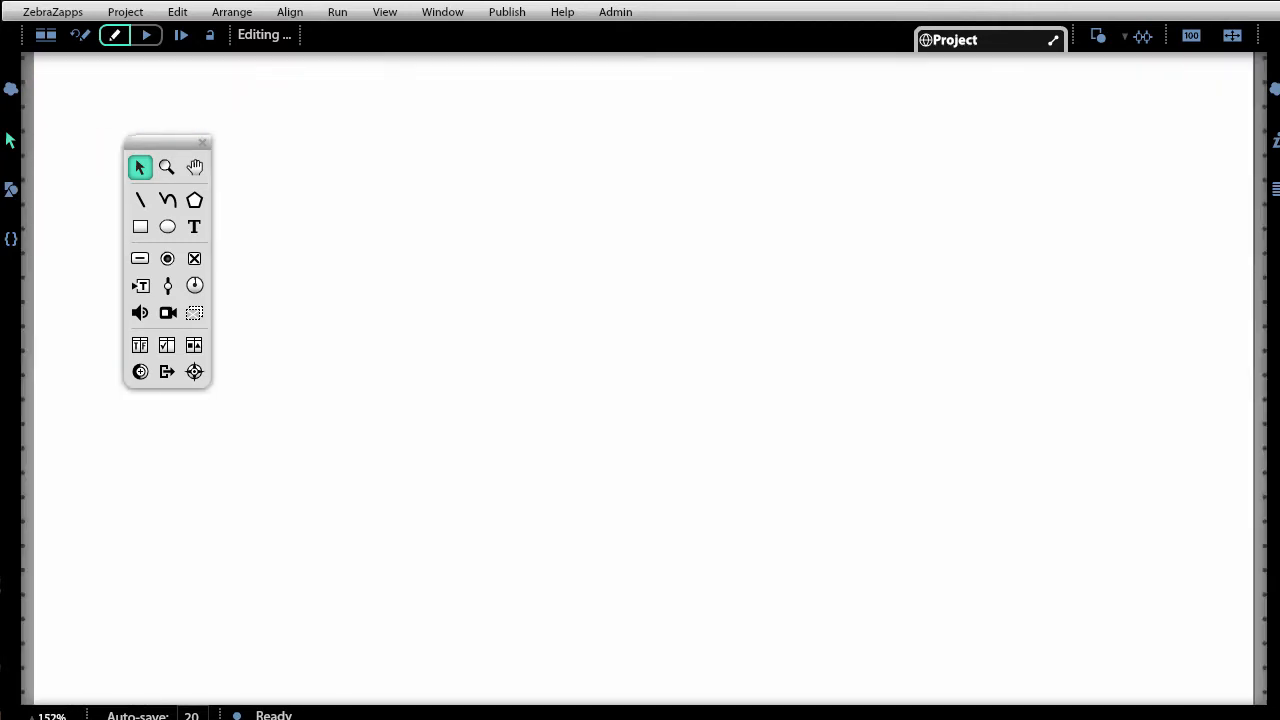
key("ctrl+minus")
key("ctrl+minus")
key("ctrl+minus")
key("ctrl+minus")
key("ctrl+minus")
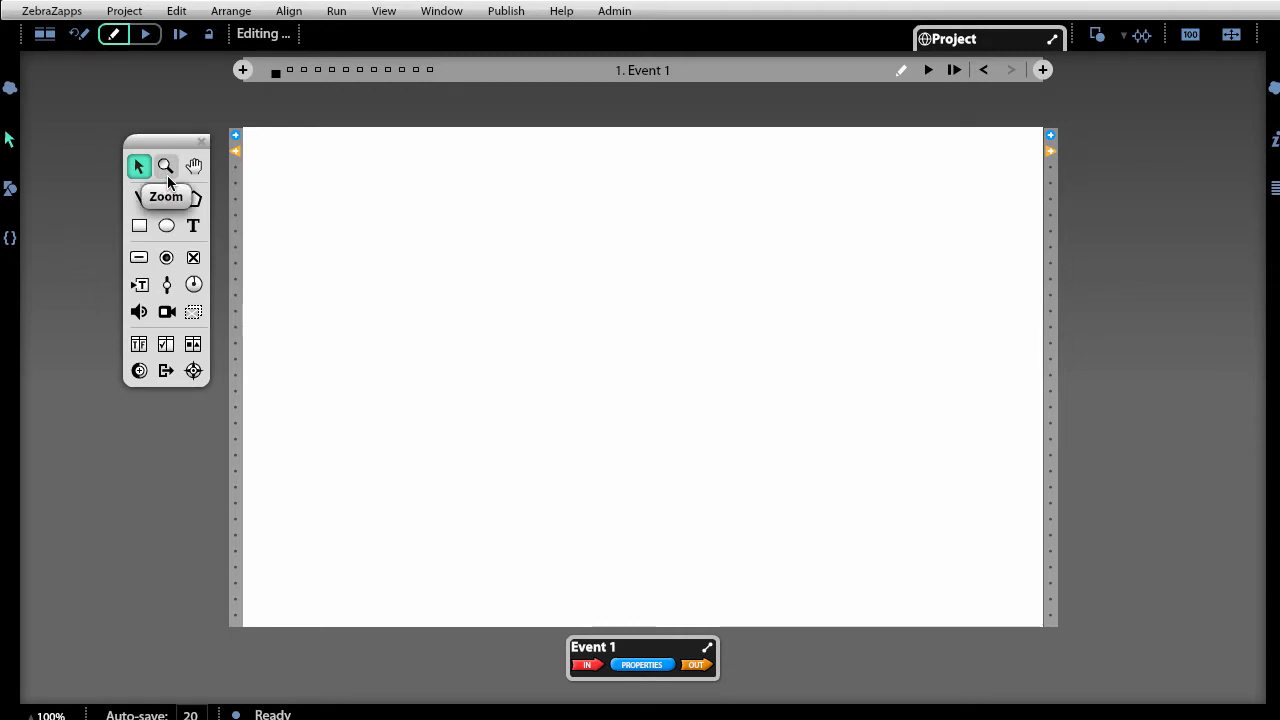
left_click(198, 170)
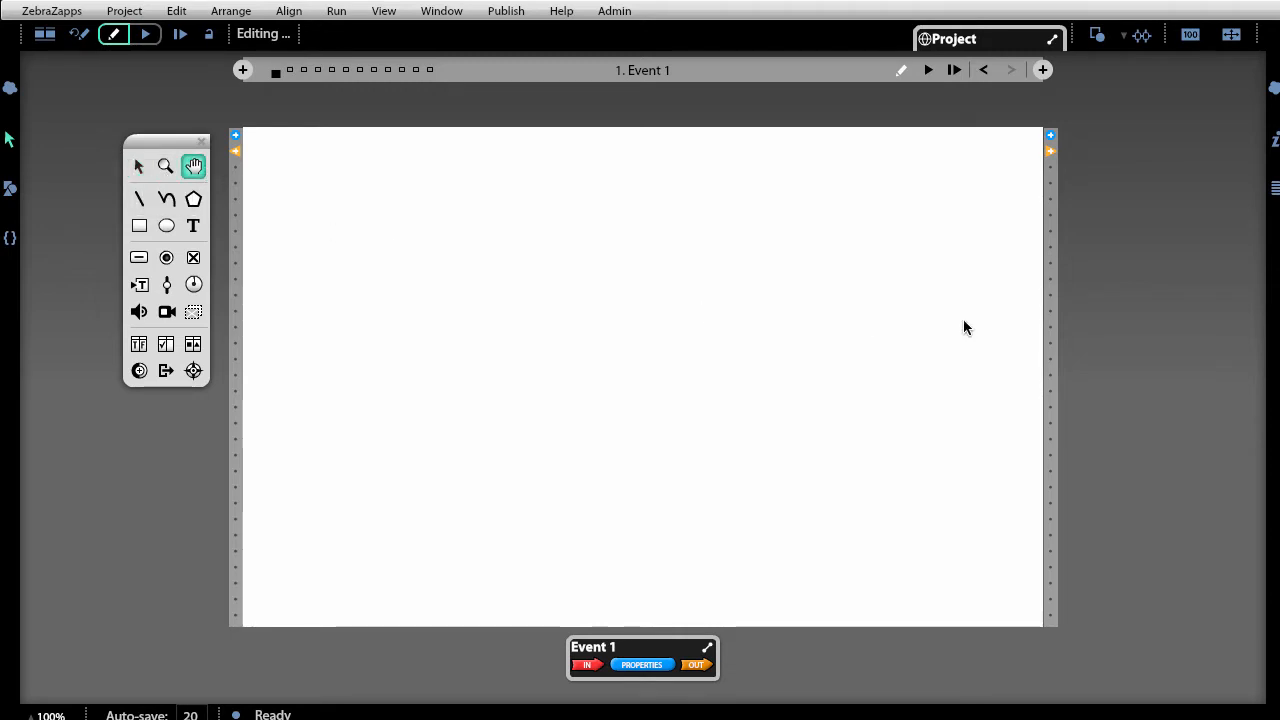
left_click_drag(963, 322, 1043, 545)
left_click_drag(706, 163, 618, 120)
left_click_drag(616, 480, 625, 340)
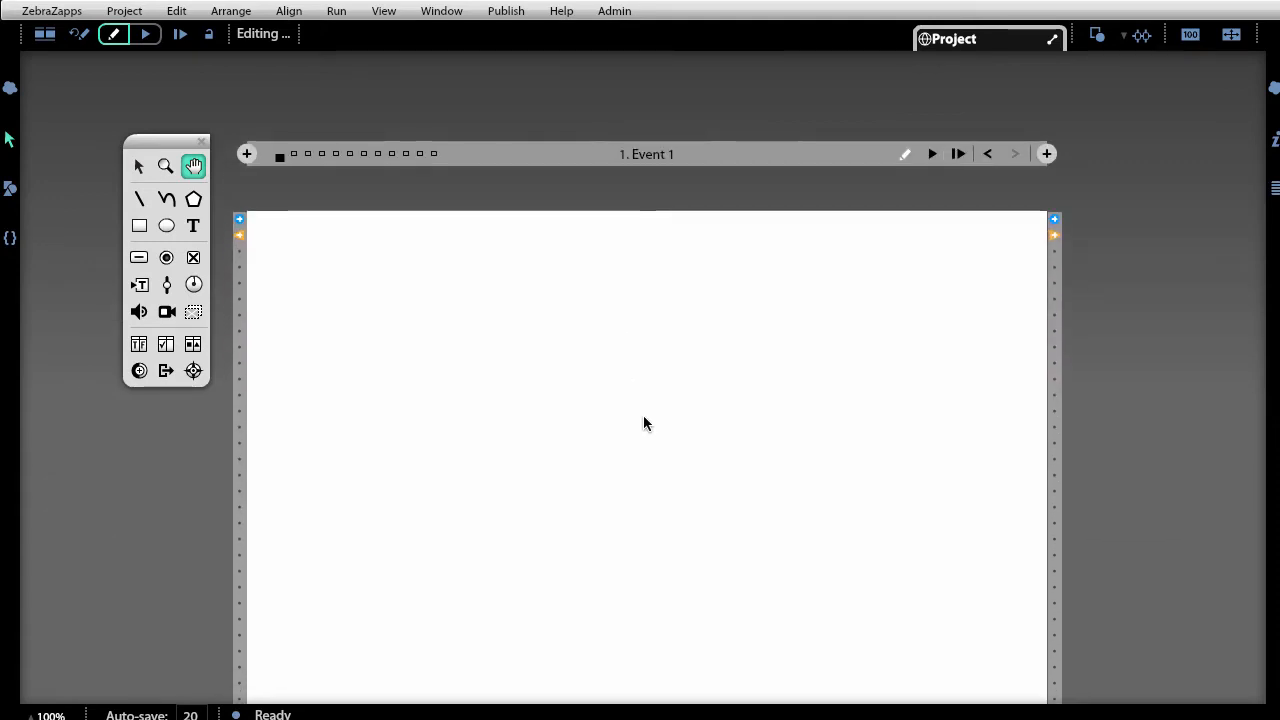
left_click_drag(660, 581, 646, 400)
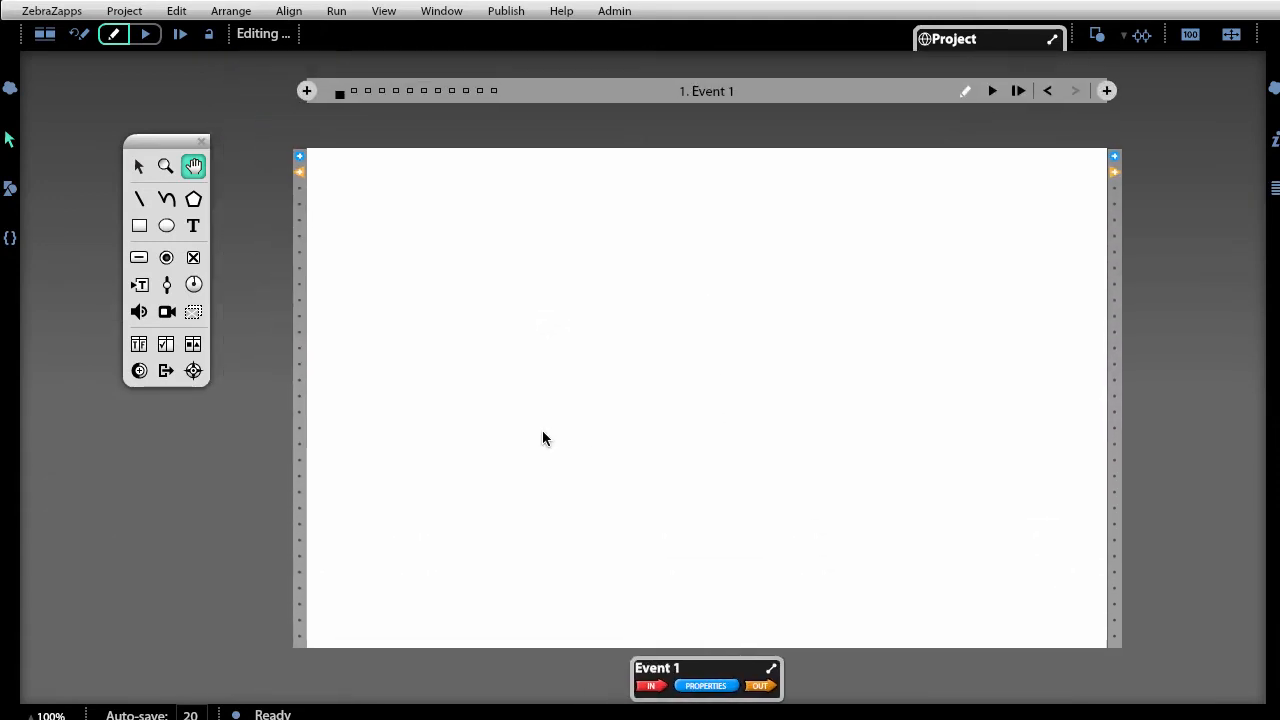
left_click(138, 167)
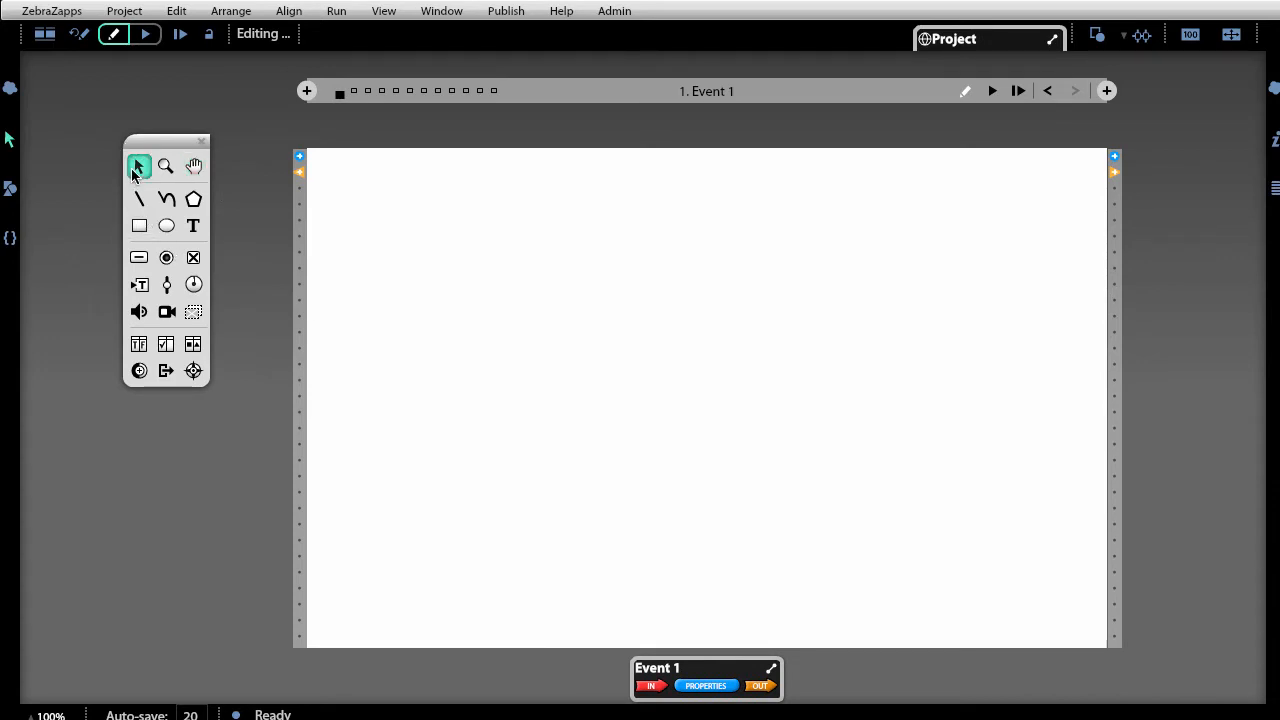
left_click(191, 228)
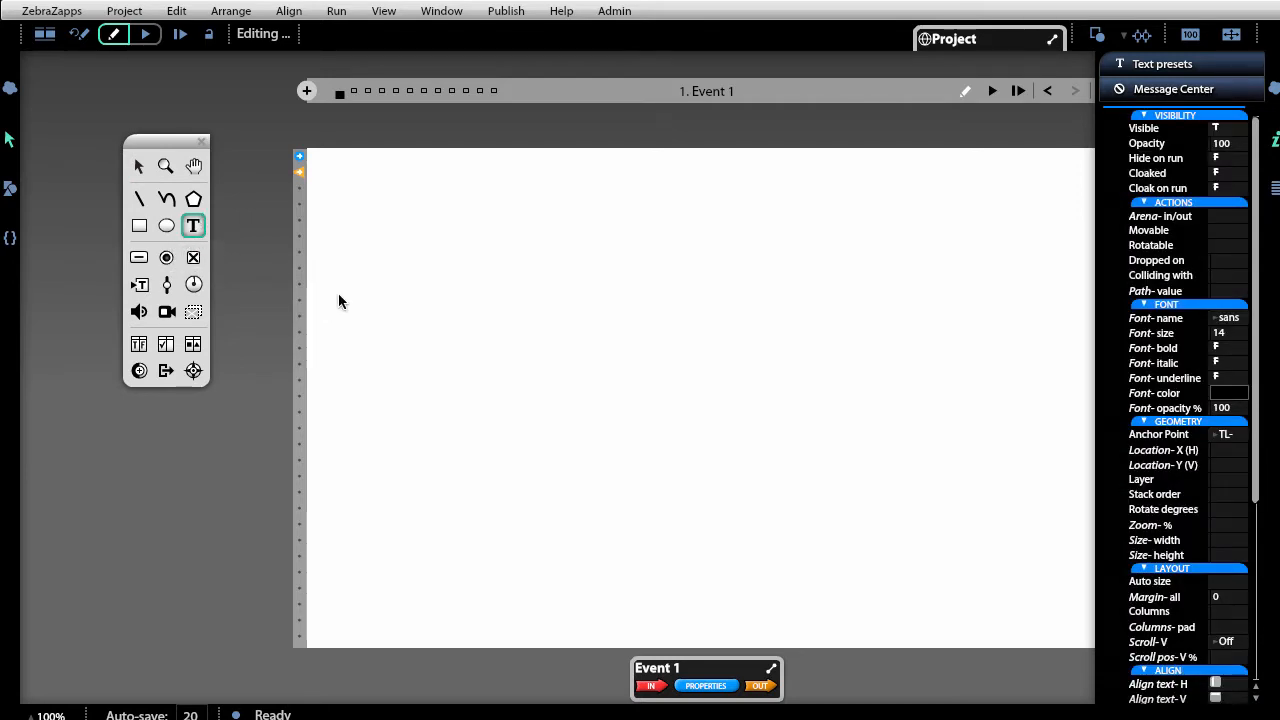
left_click(362, 218)
left_click_drag(394, 226, 604, 243)
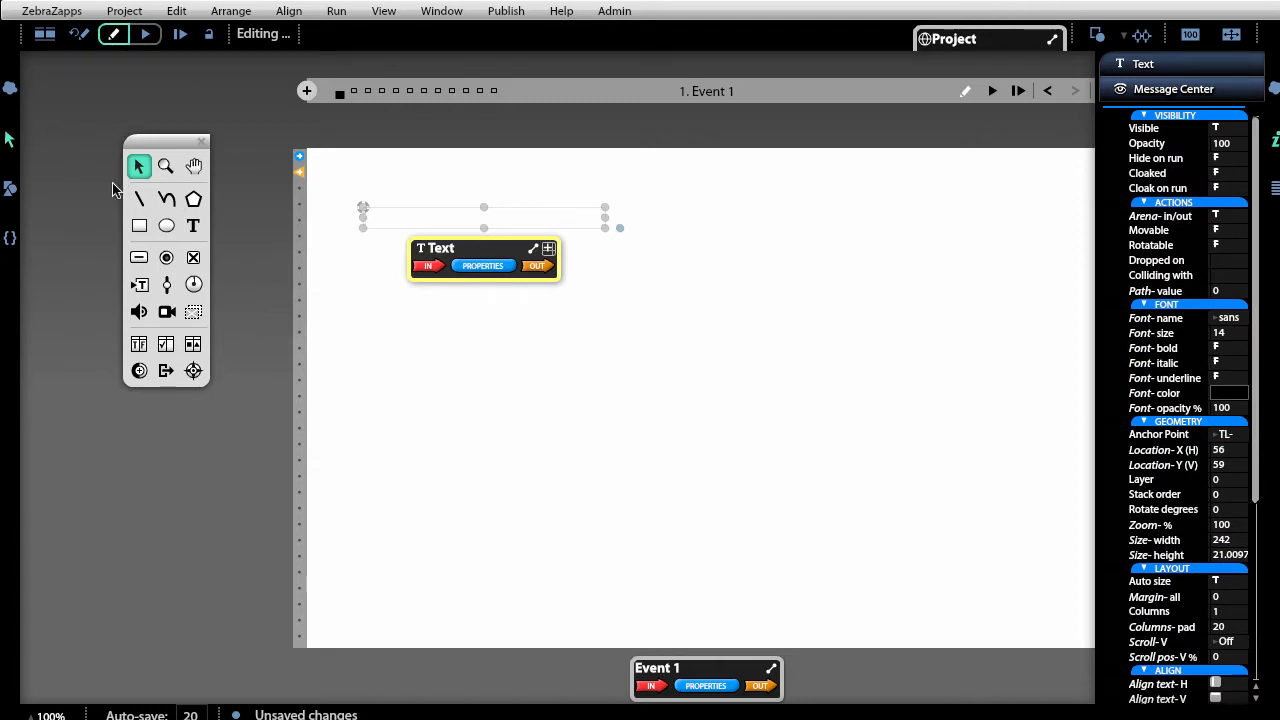
left_click(508, 380)
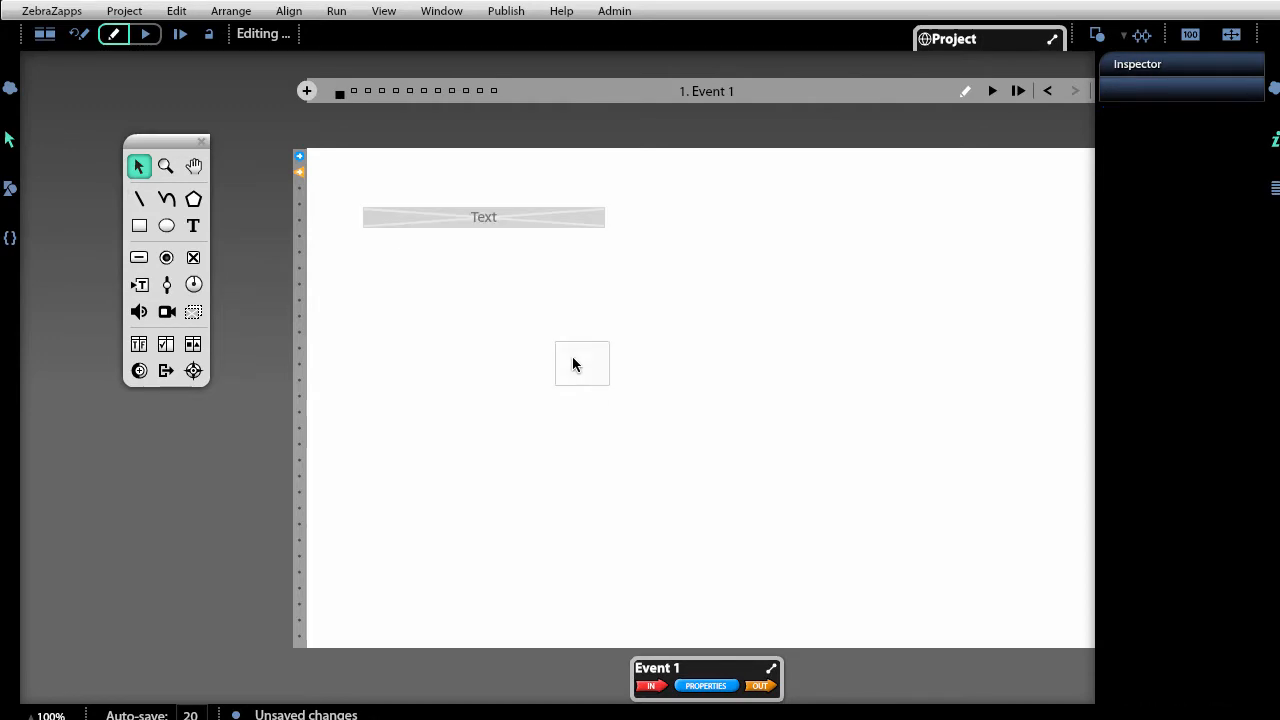
key("Delete")
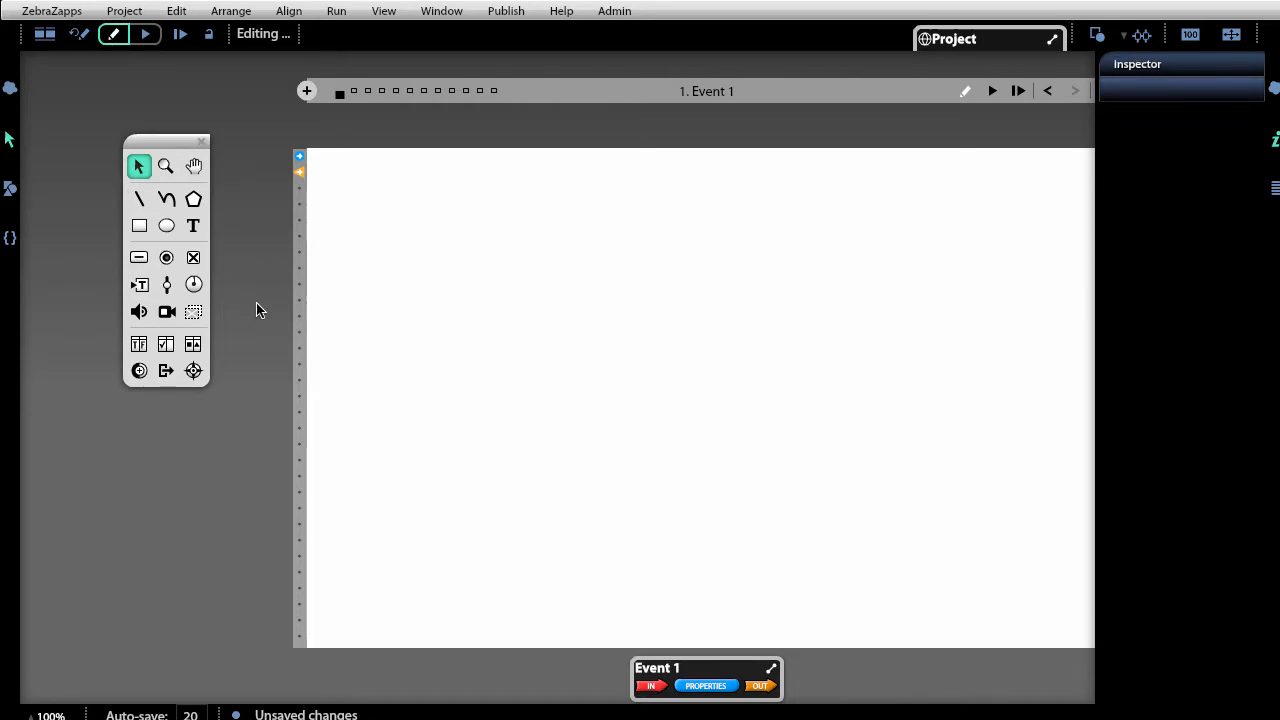
Draw a text box near the stage's top-left and type 'TechnoCom Cell Phones'.
left_click(193, 225)
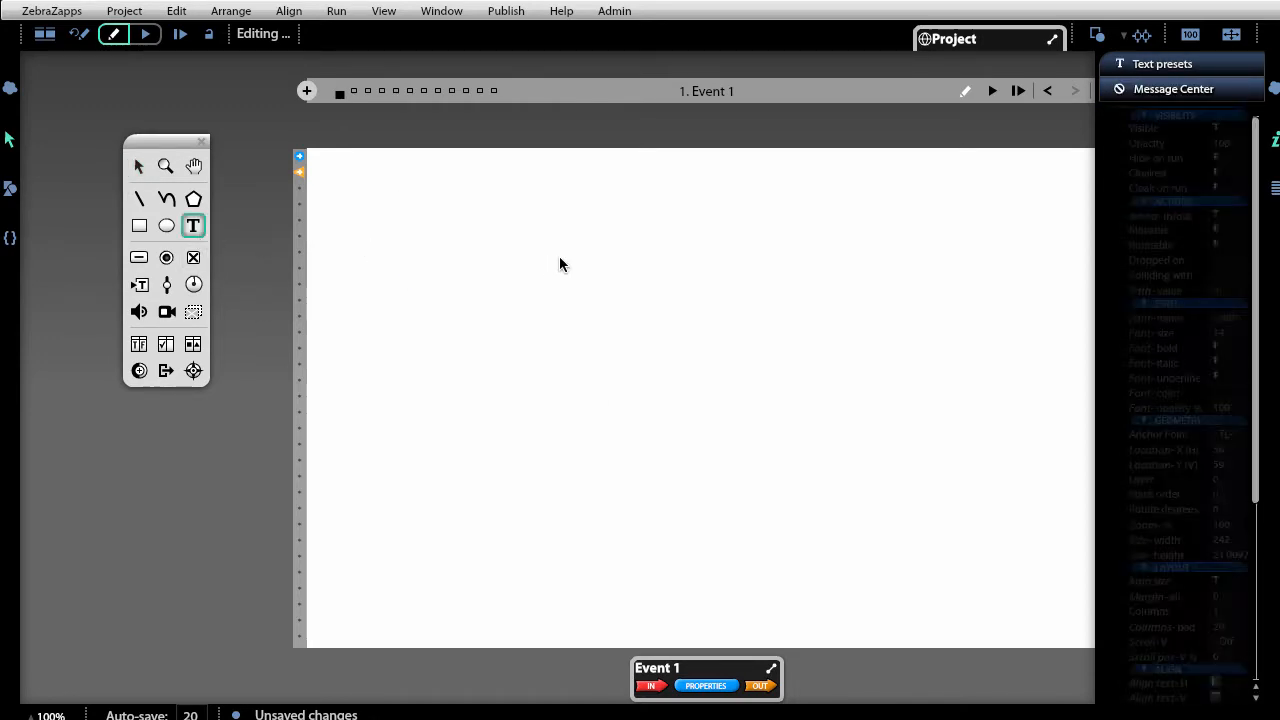
left_click(381, 192)
left_click_drag(381, 190, 656, 236)
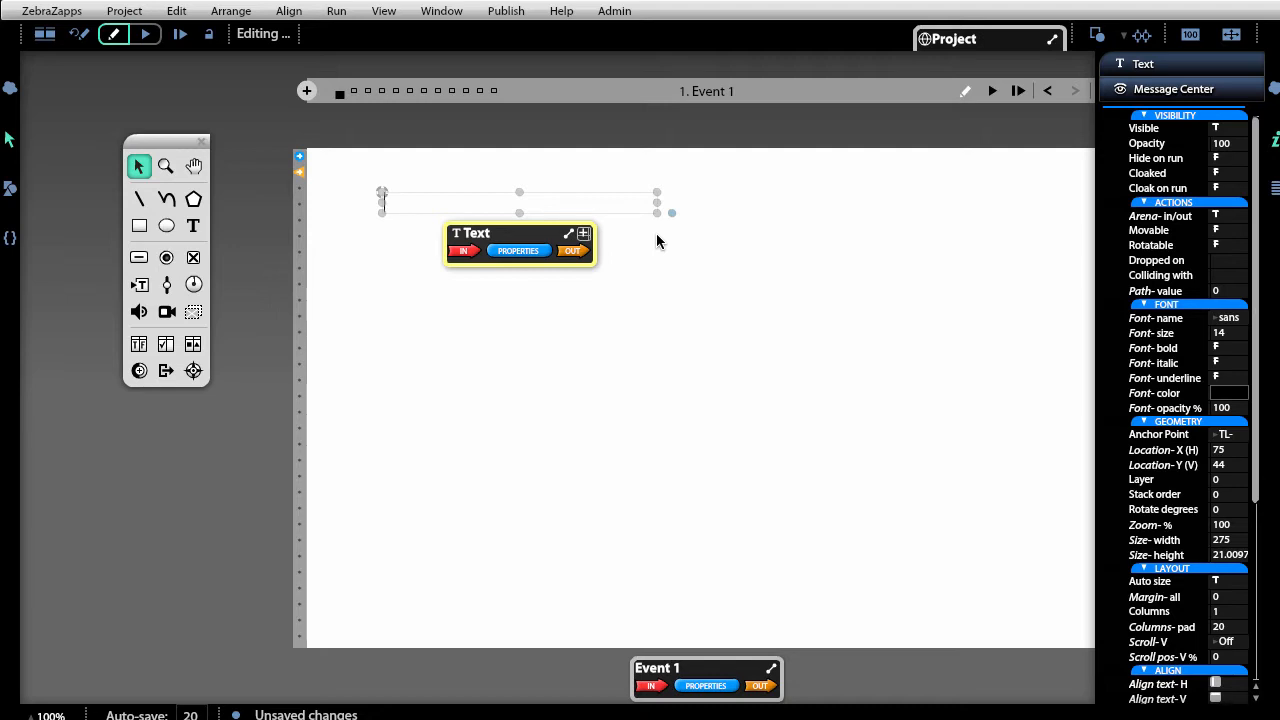
type("T")
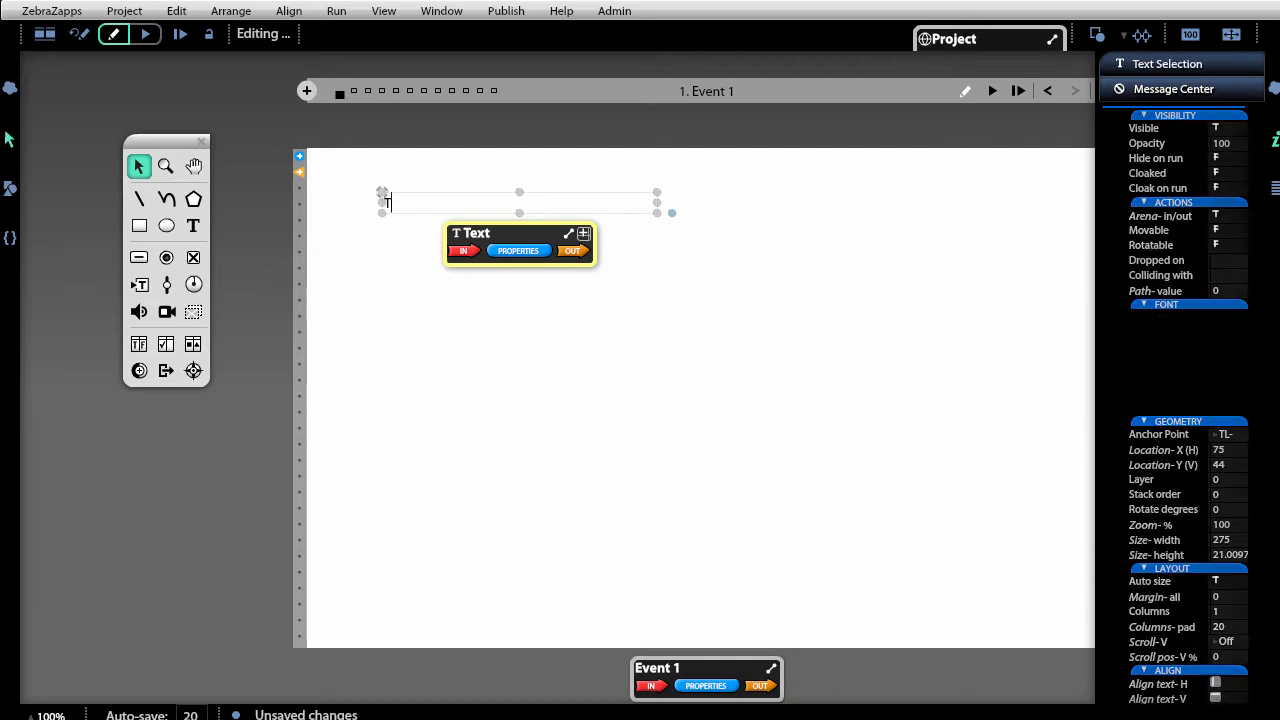
type("ech")
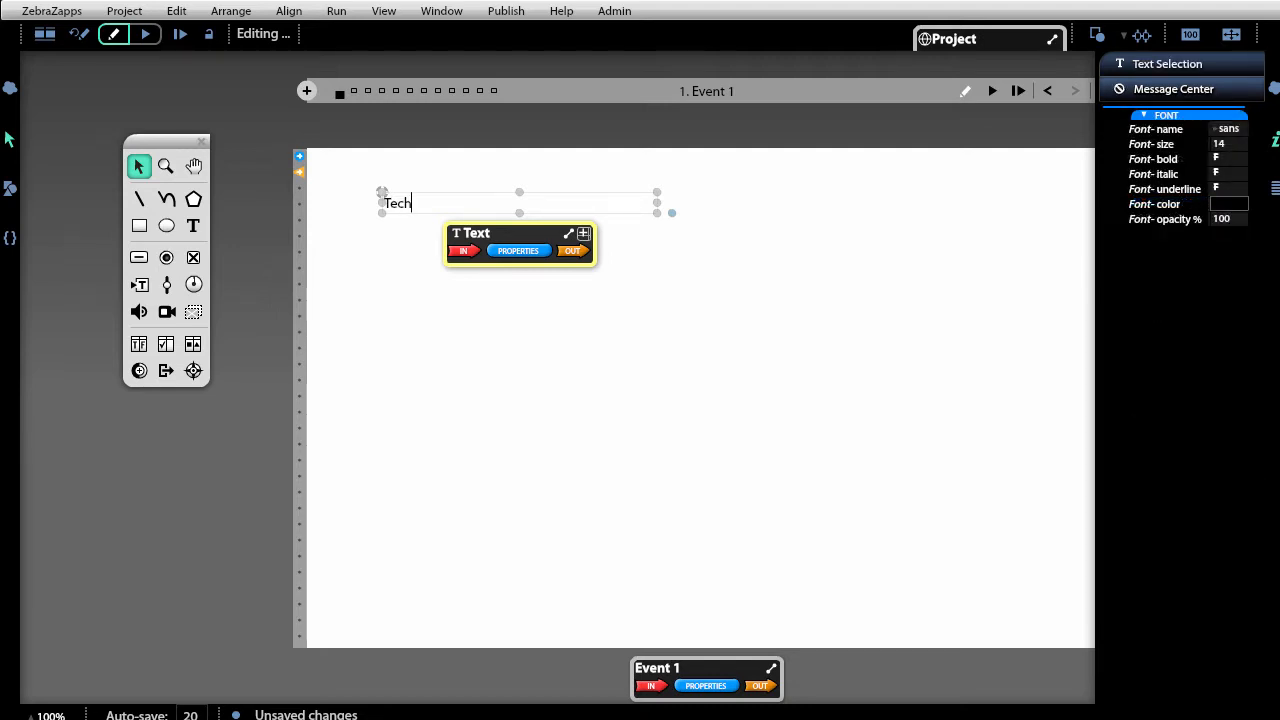
type("noCom Cell Phones")
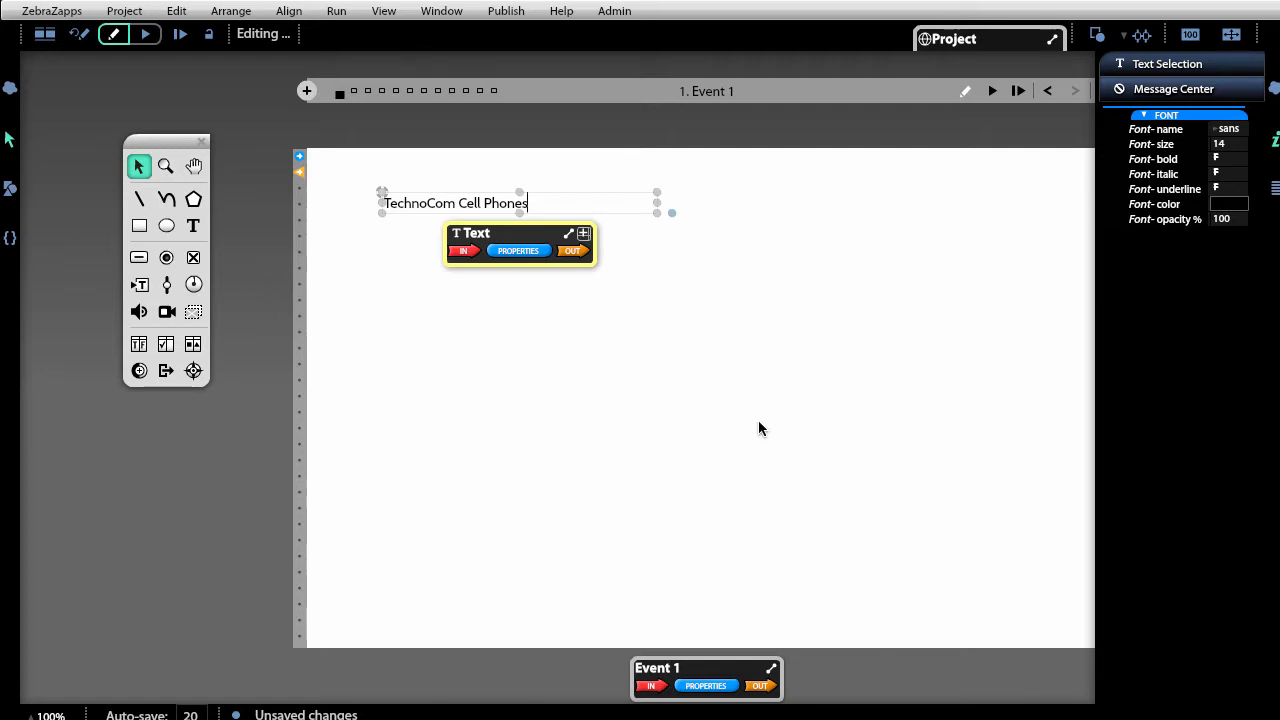
left_click(689, 357)
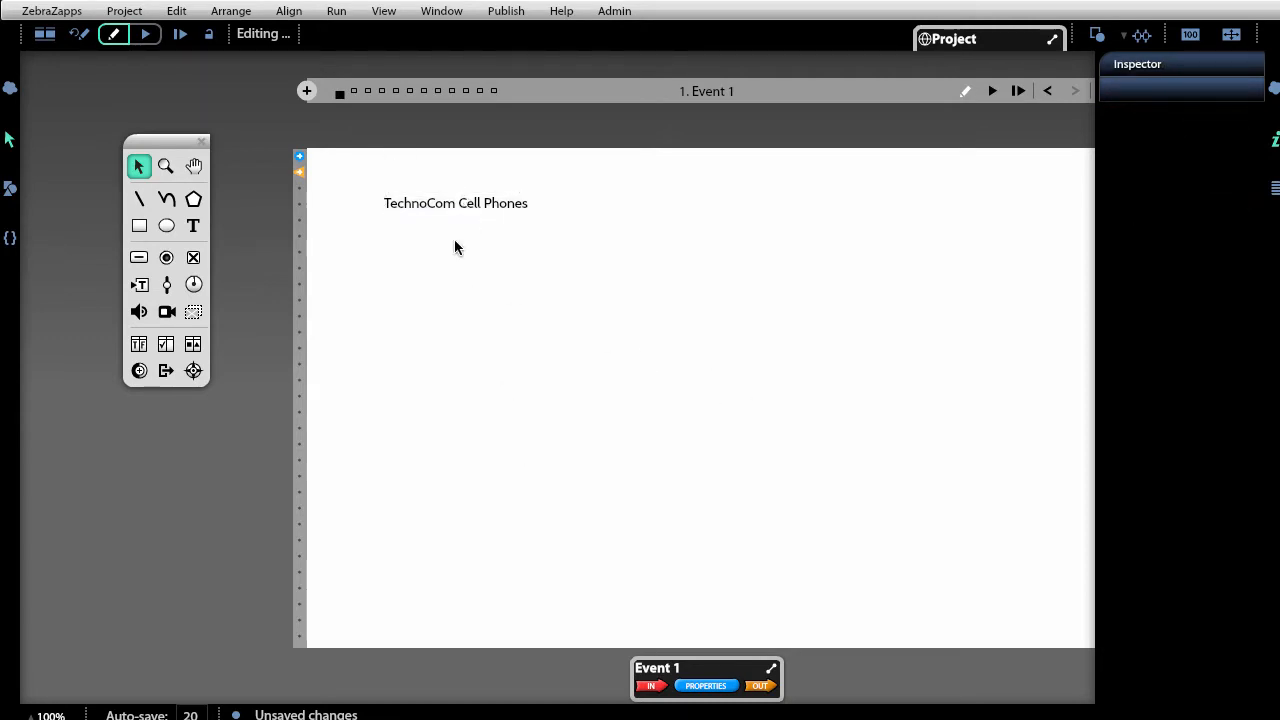
Select and deselect the TechnoCom Cell Phones text object several times.
left_click(443, 205)
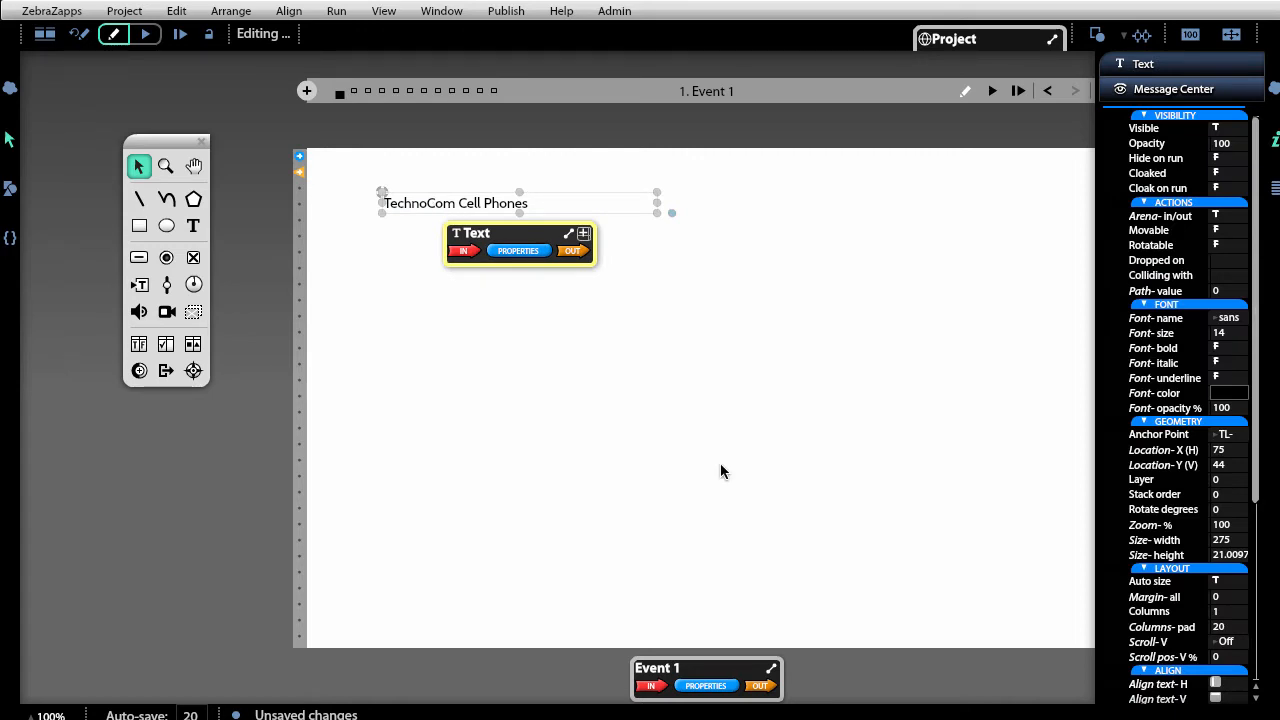
left_click(722, 470)
left_click(485, 200)
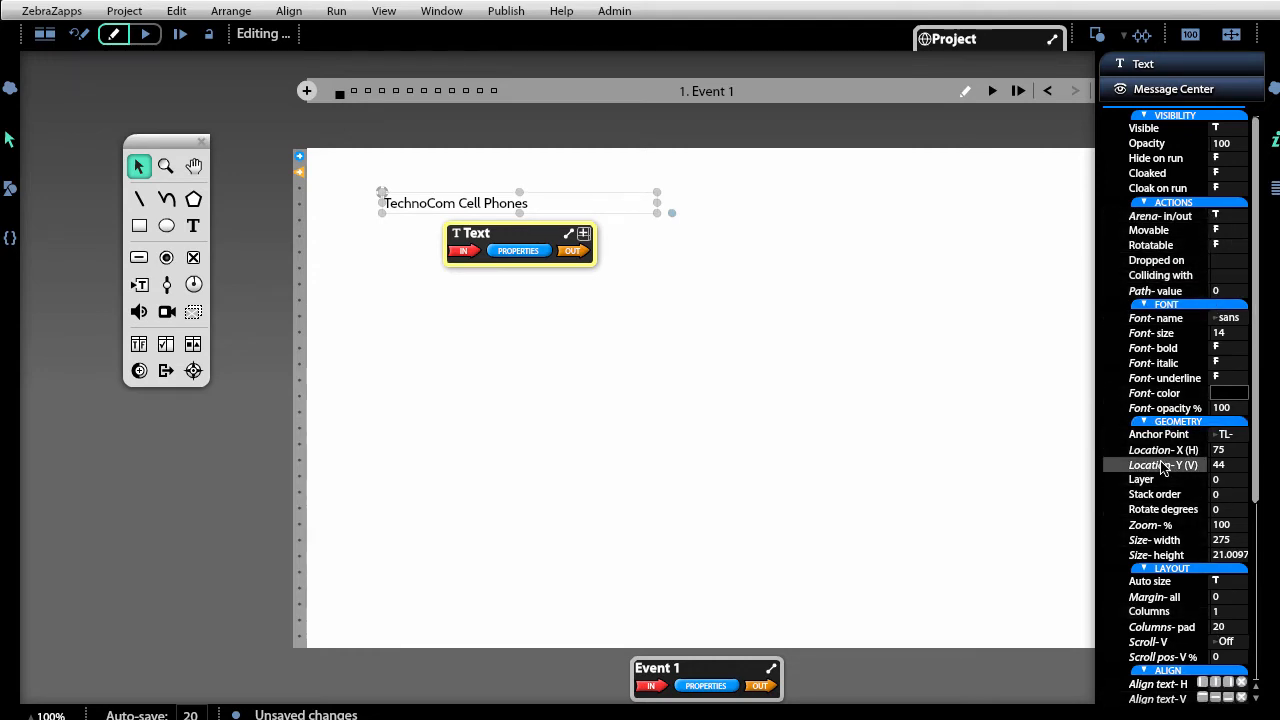
left_click(880, 518)
left_click(496, 204)
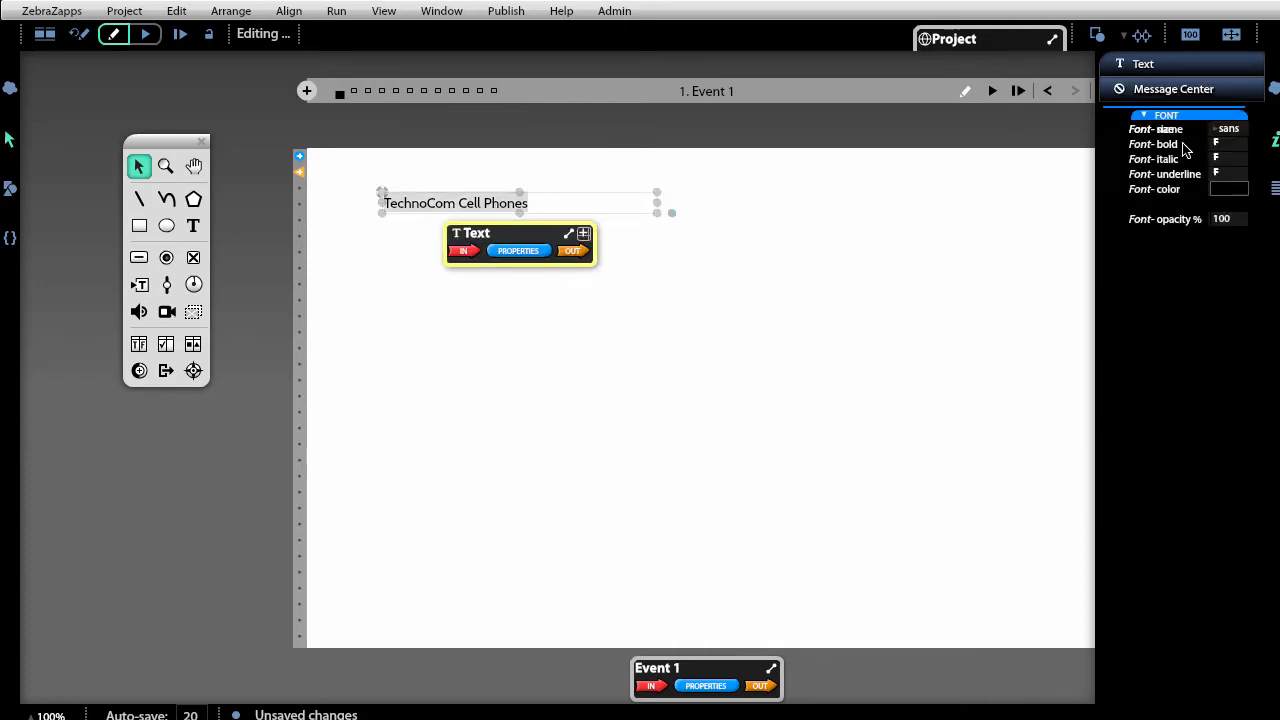
mouse_move(1181, 196)
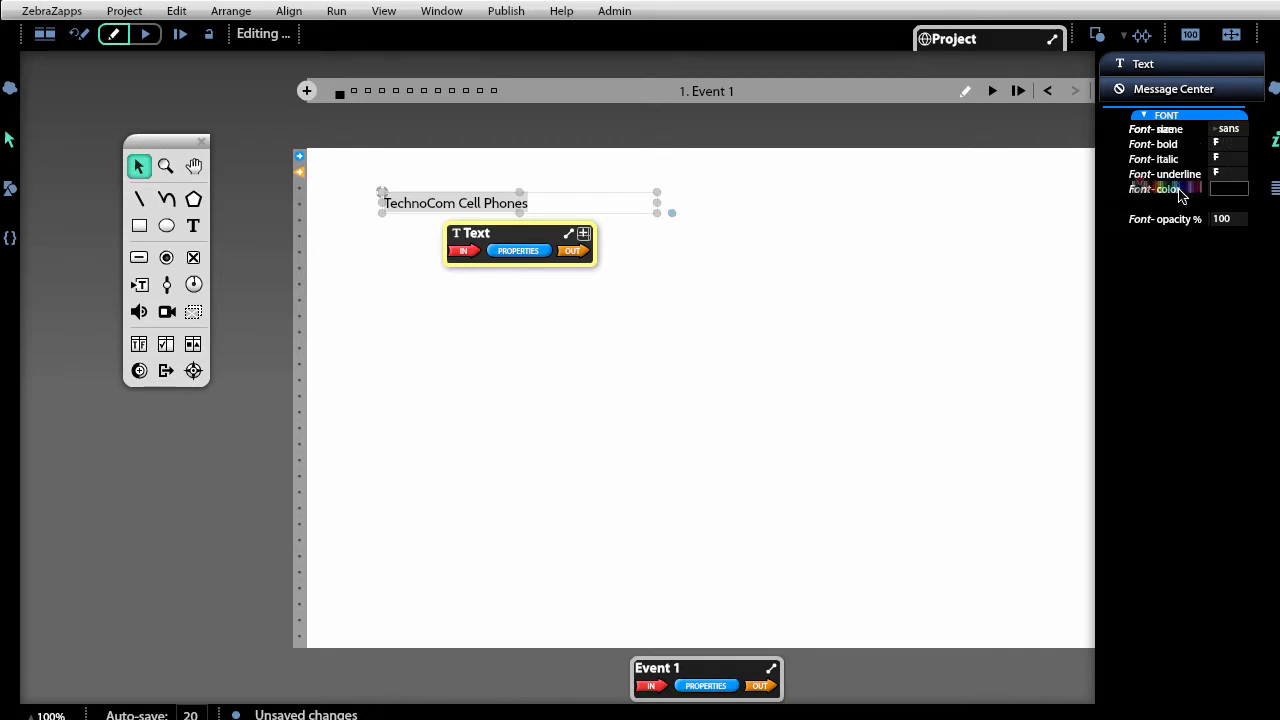
left_click(853, 412)
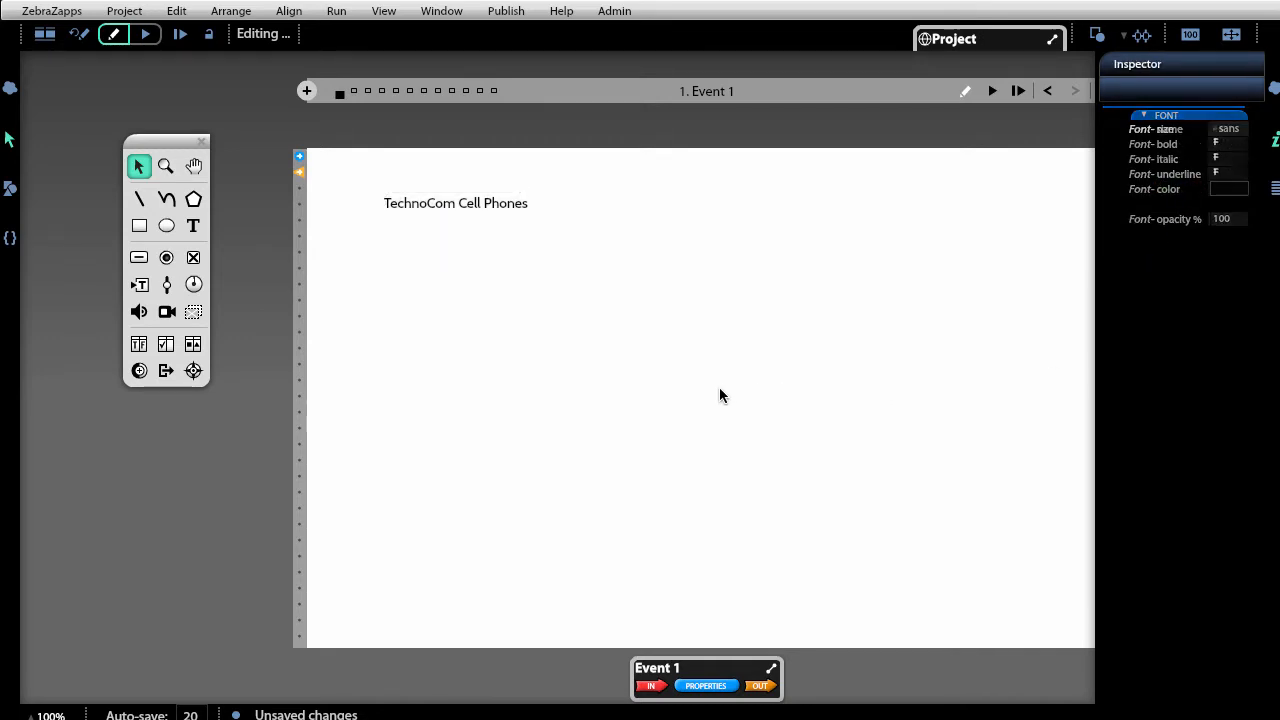
left_click(440, 209)
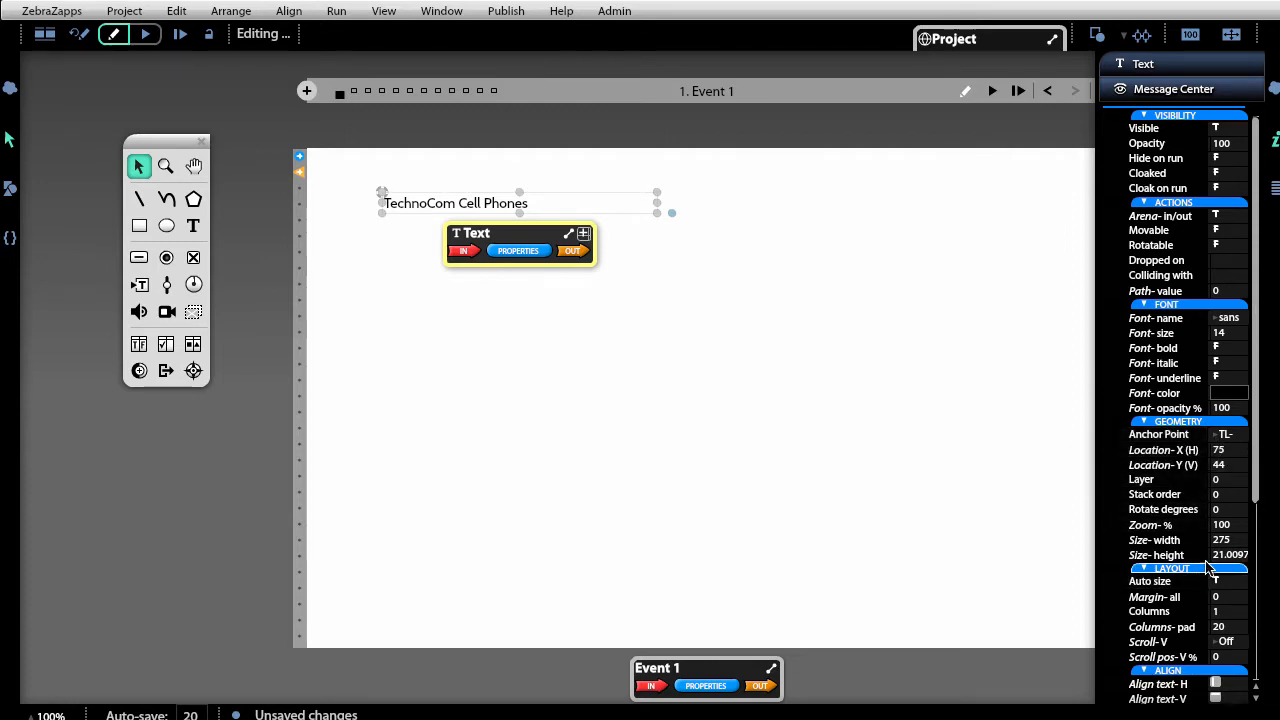
Set the text's horizontal position to 200, right-align it, and place the caret inside.
left_click(1230, 452)
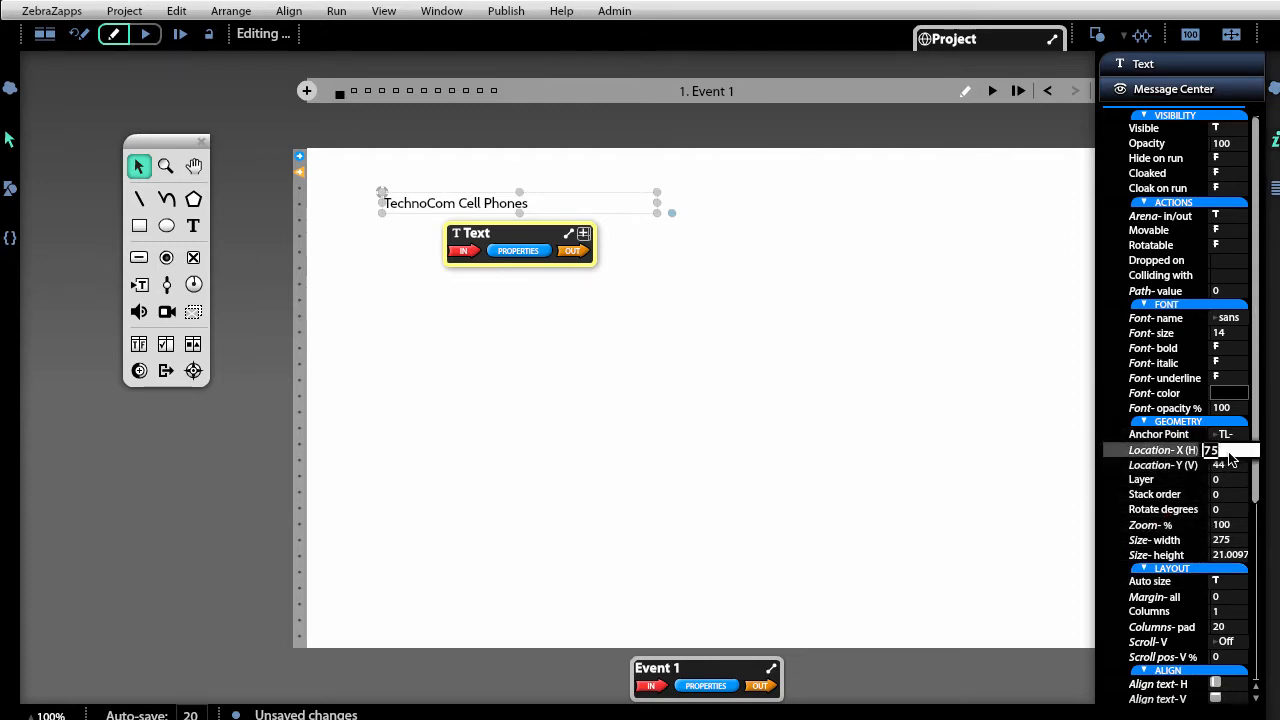
type("00")
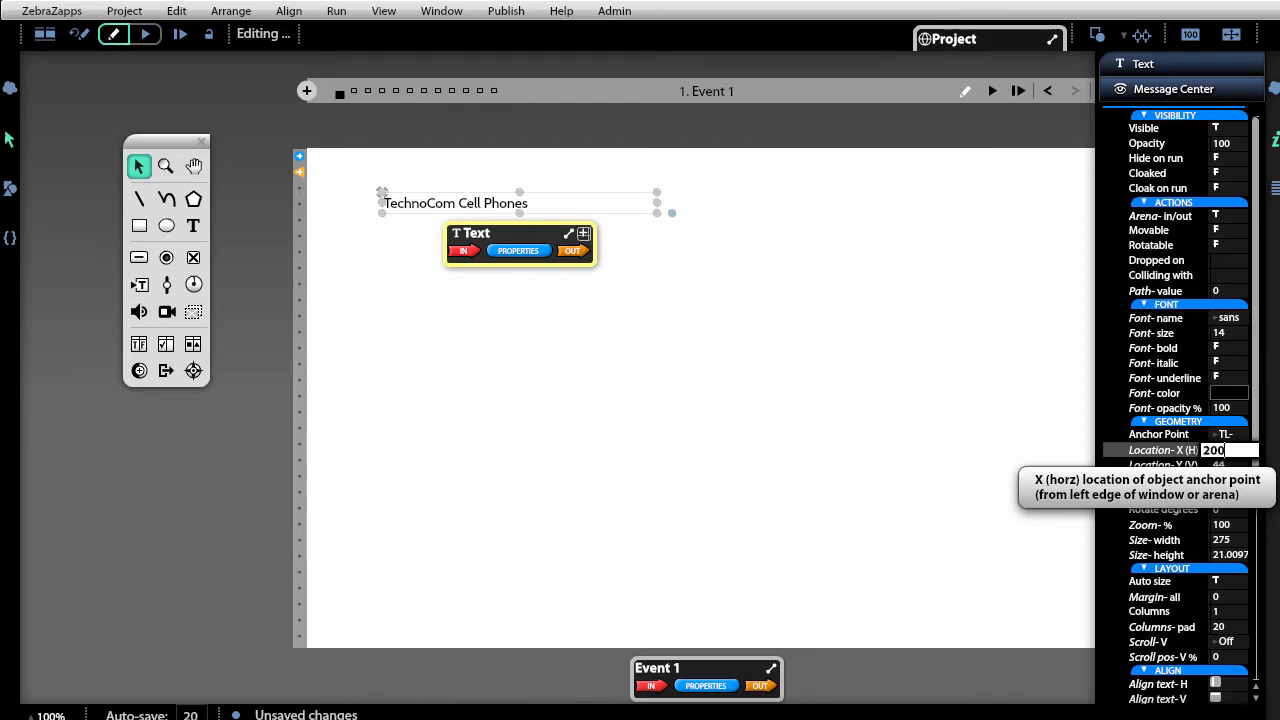
key("Return")
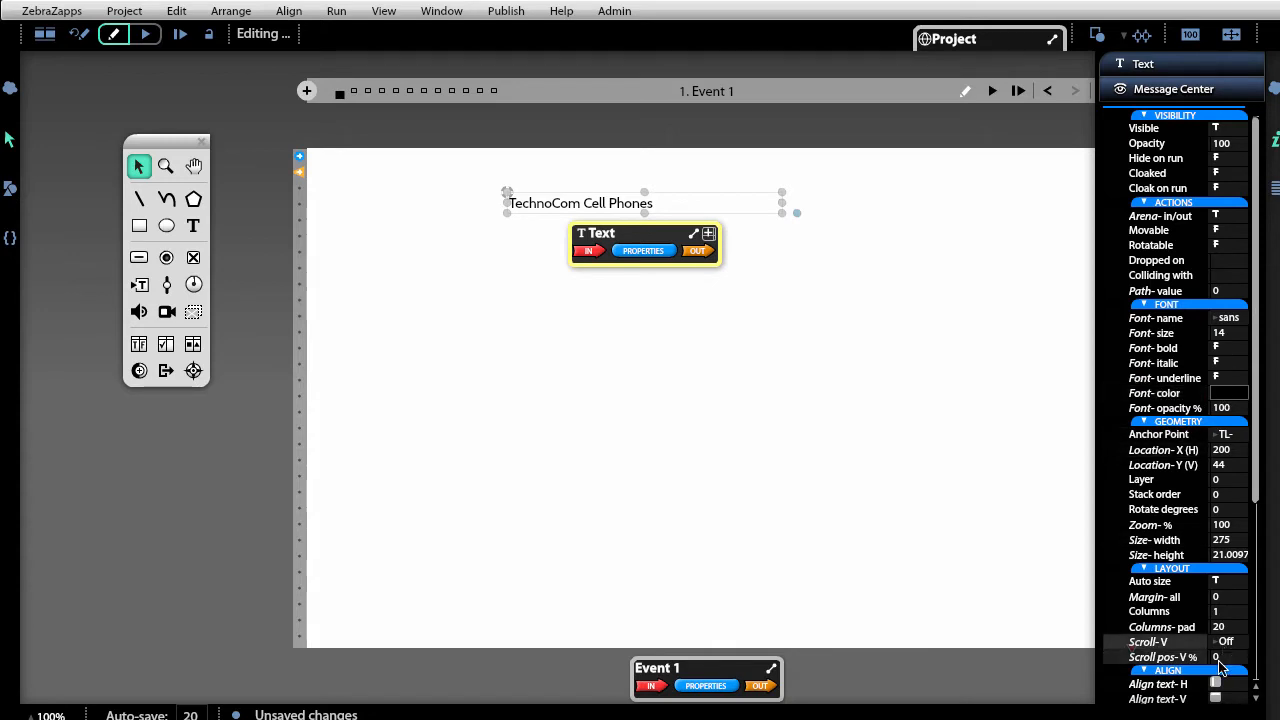
scroll(1247, 479, "down", 3)
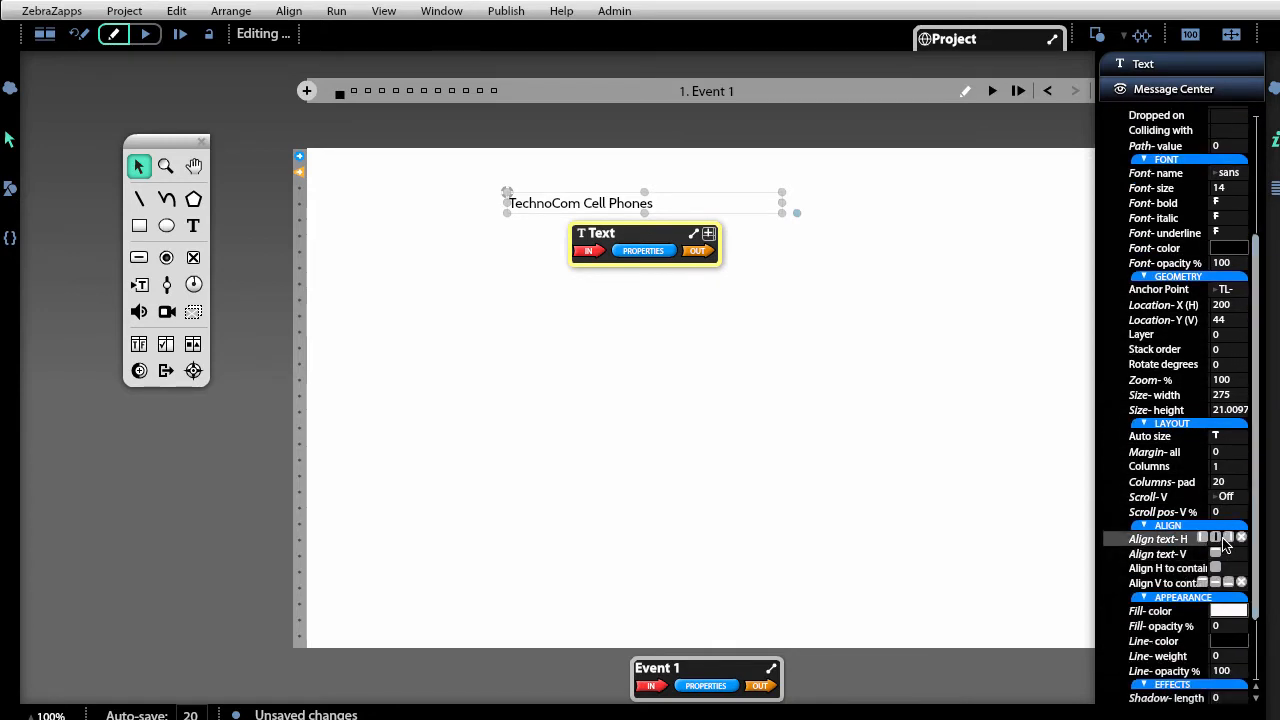
left_click(1229, 538)
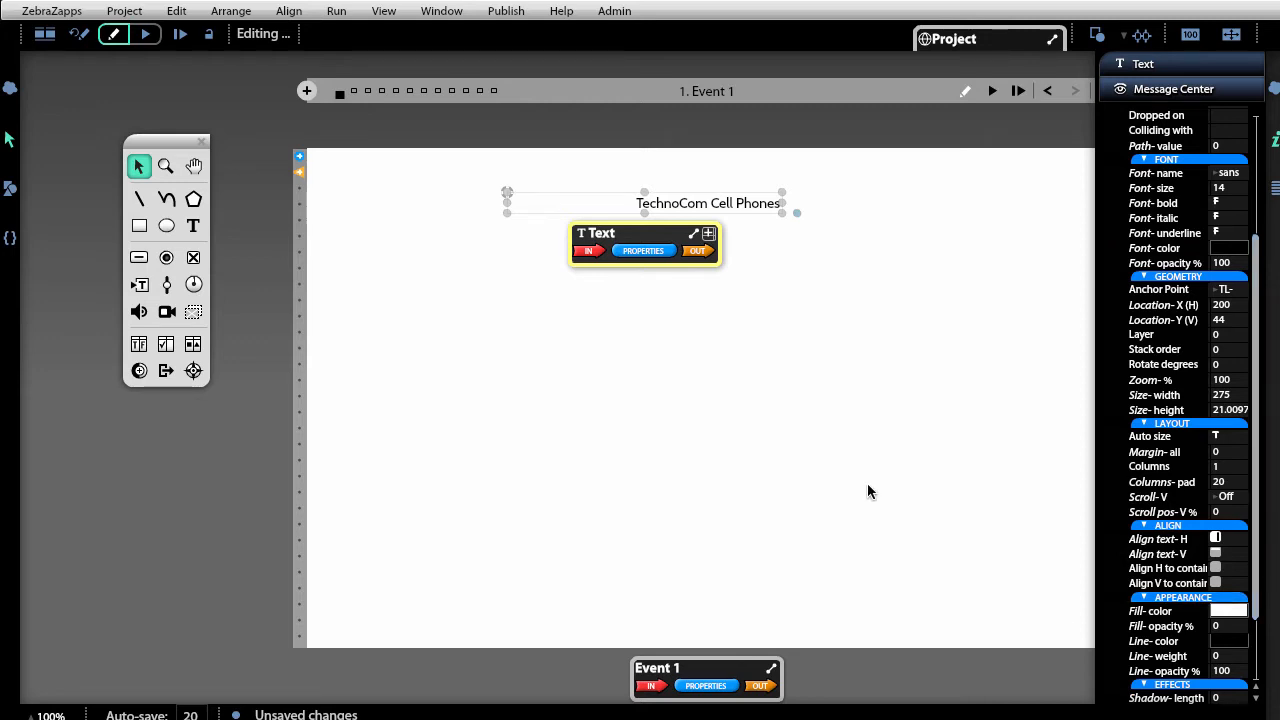
left_click(697, 204)
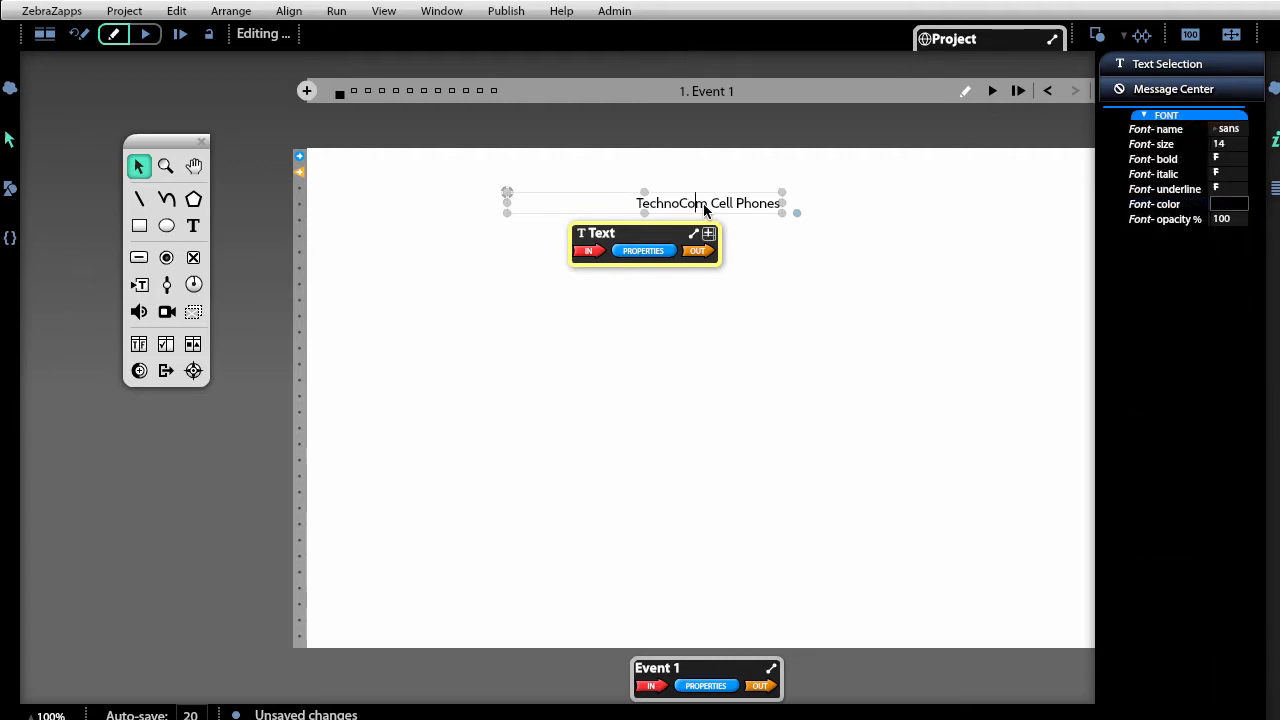
Make the word 'TechnoCom' 21-pt serif in cyan 06F4E5.
left_click_drag(704, 203, 638, 210)
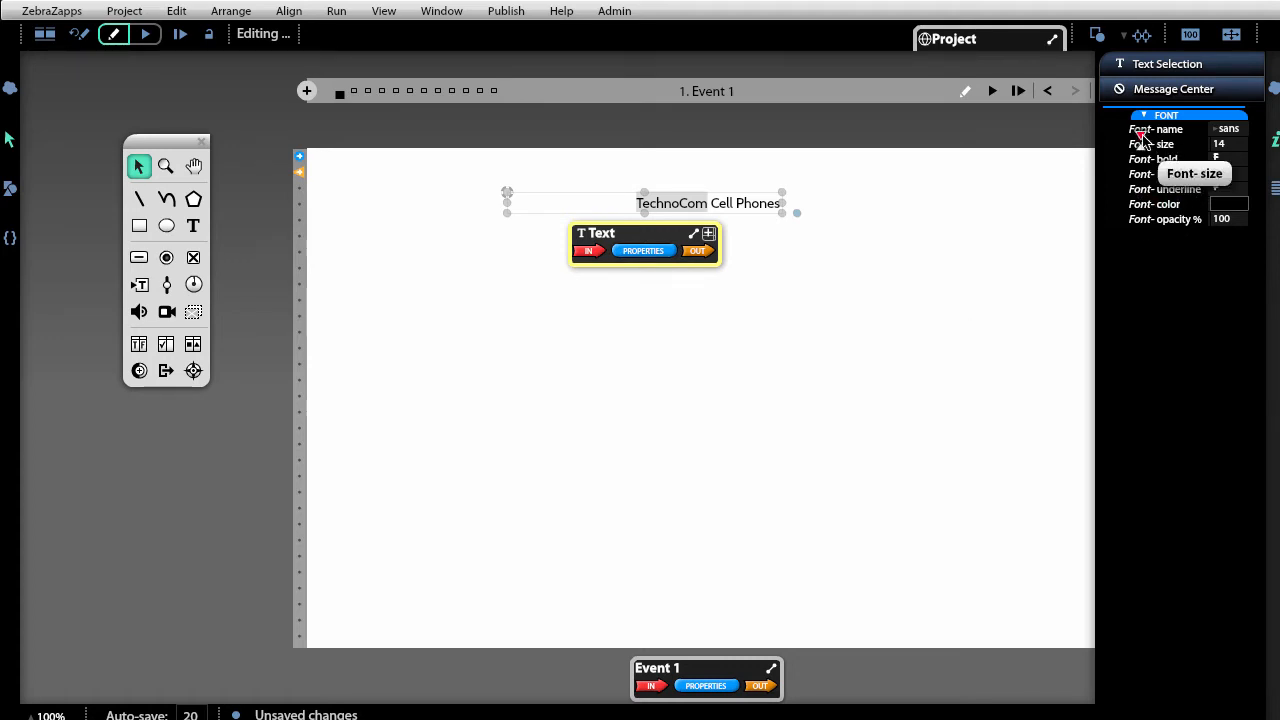
left_click_drag(1141, 138, 1148, 138)
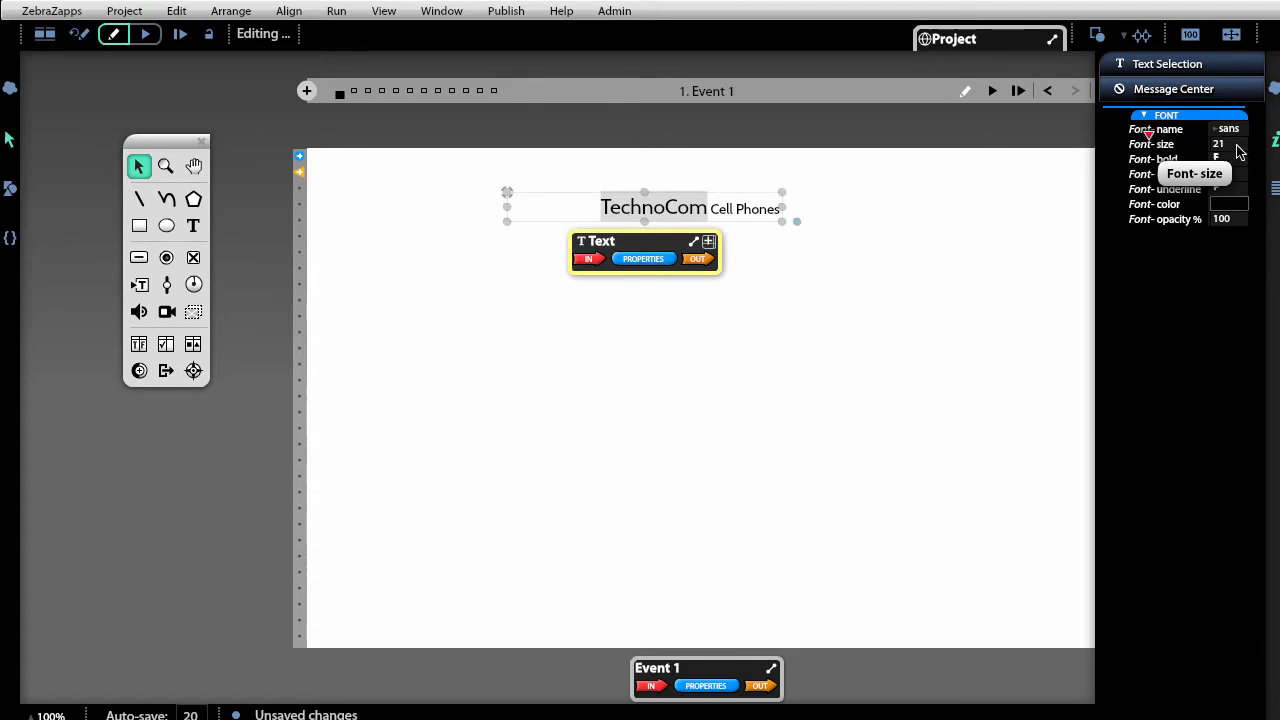
left_click(1232, 129)
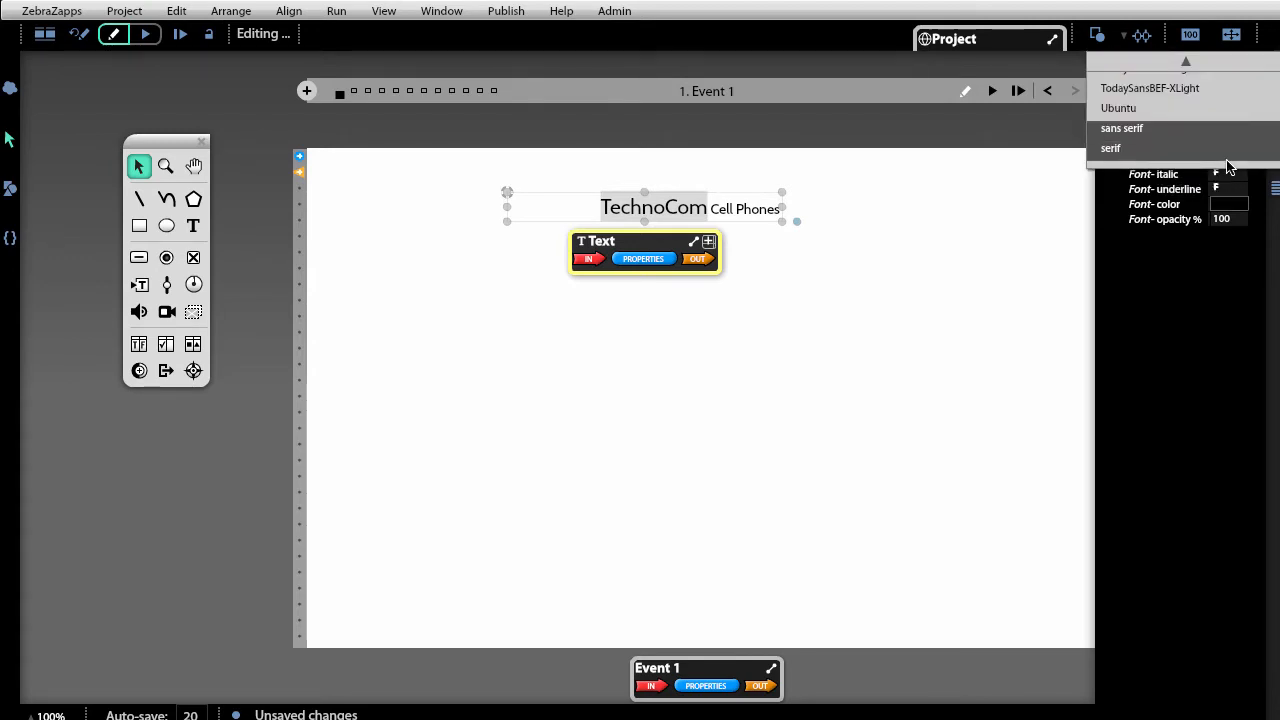
left_click(1227, 152)
left_click(1235, 207)
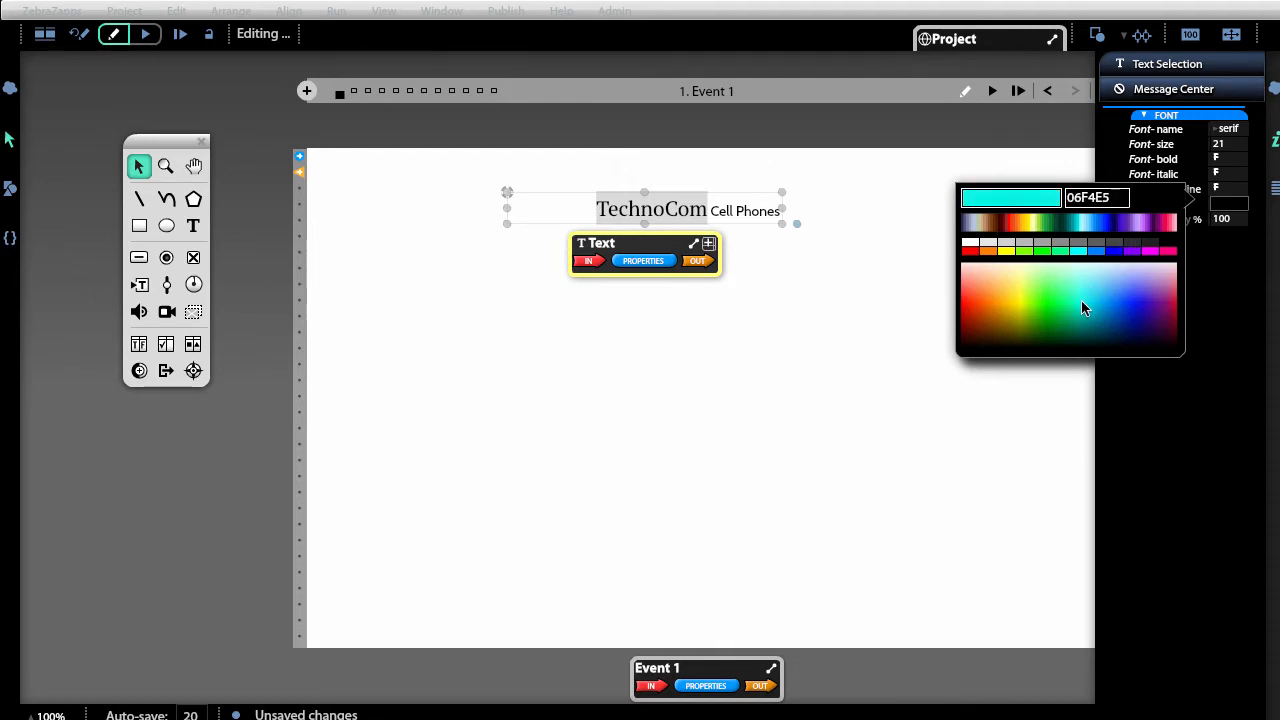
left_click(1081, 302)
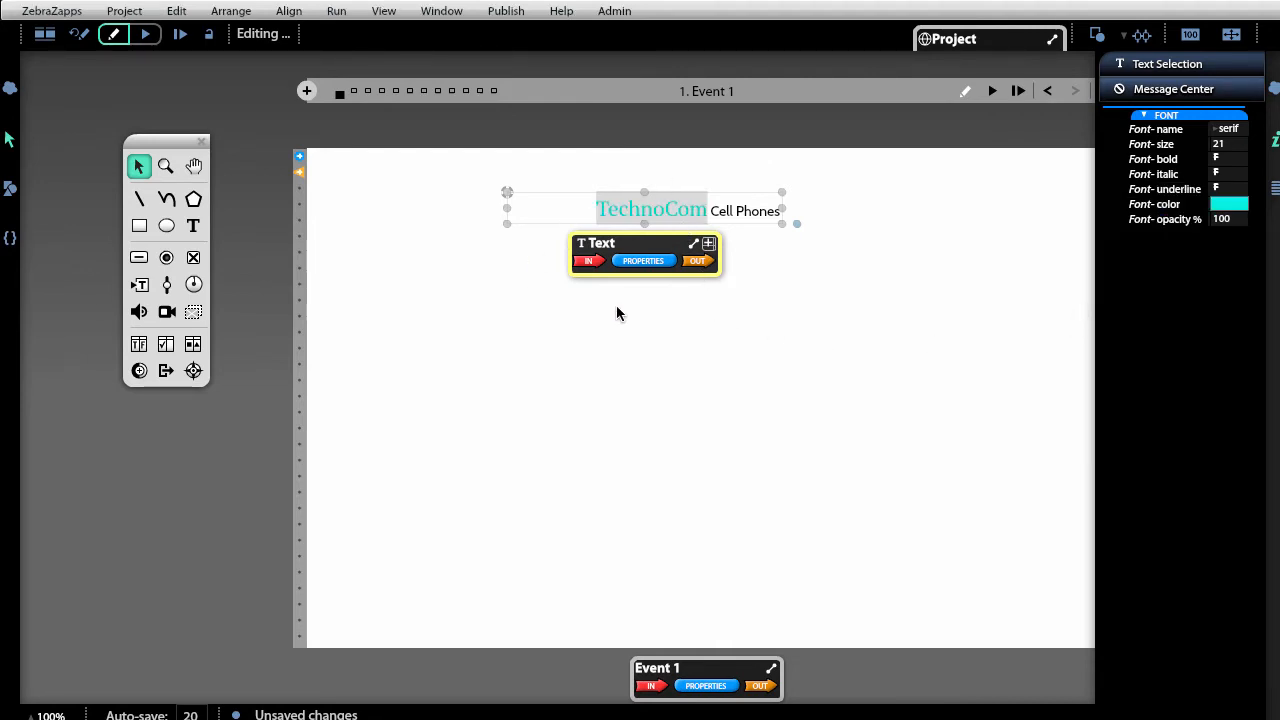
left_click(766, 338)
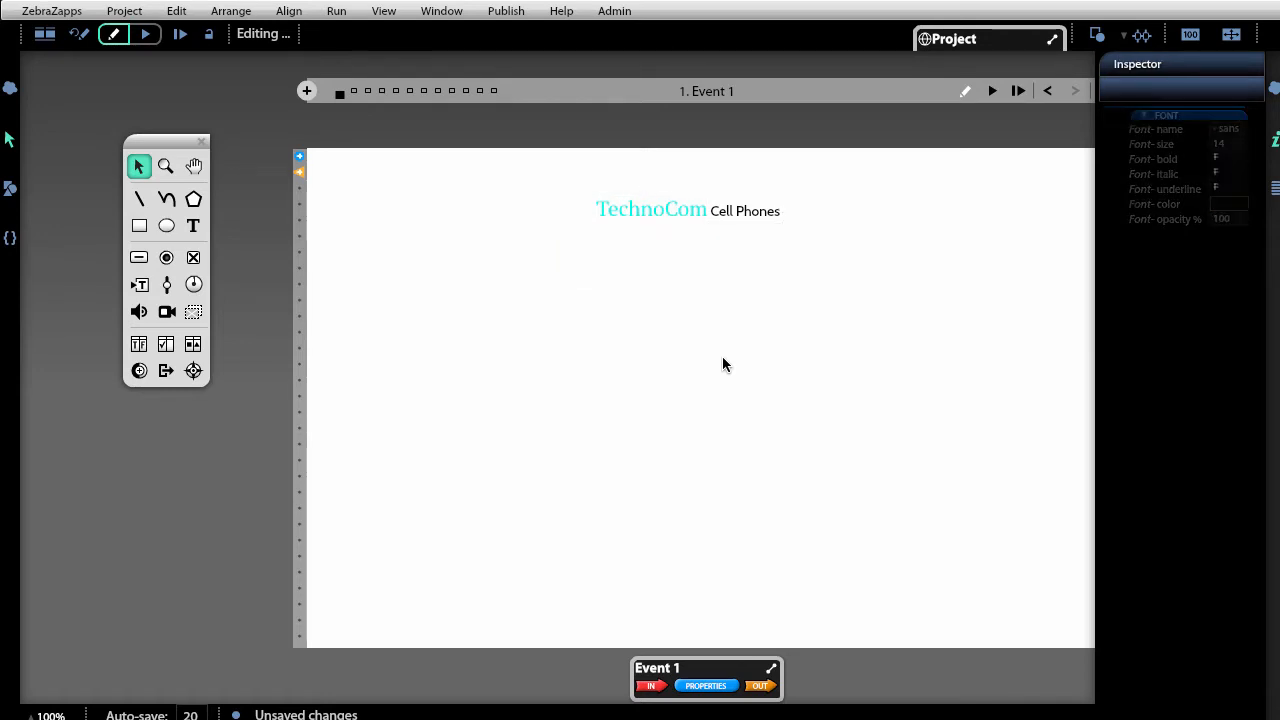
Enlarge 'Cell Phones' to 38 pt in blue 0000FF, then select the word TechnoCom.
left_click(720, 214)
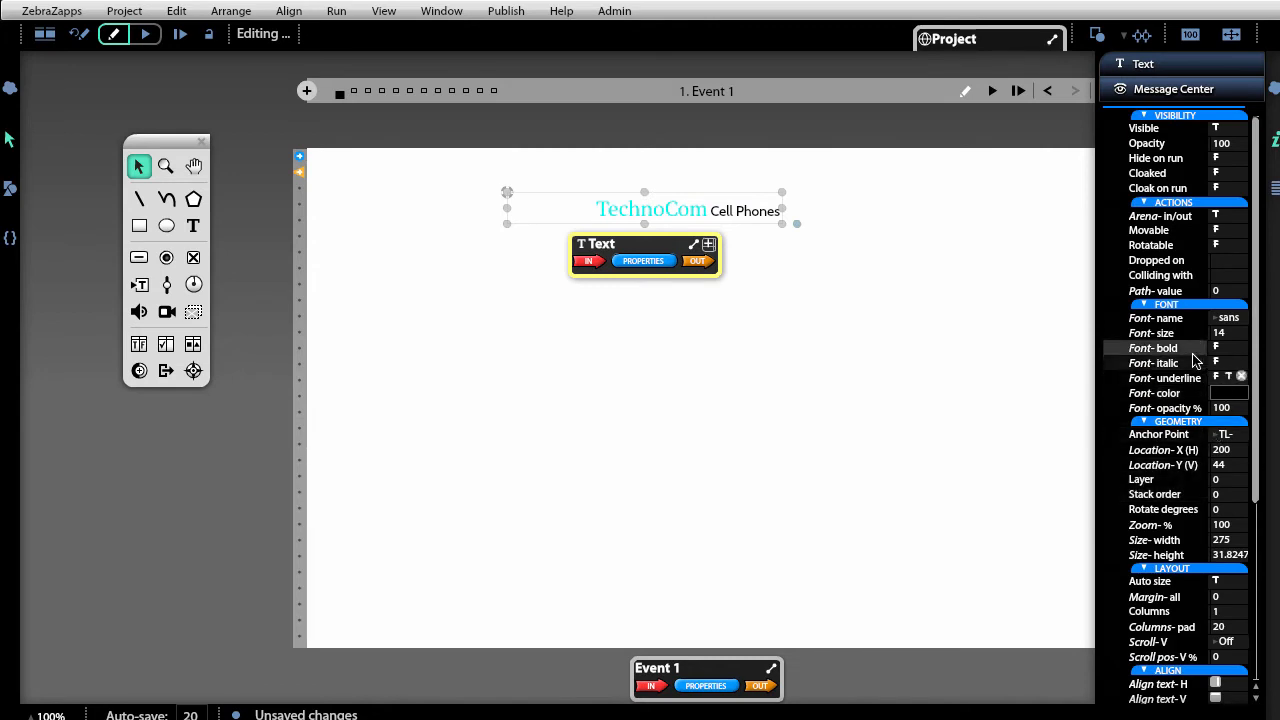
left_click_drag(1148, 329, 1170, 333)
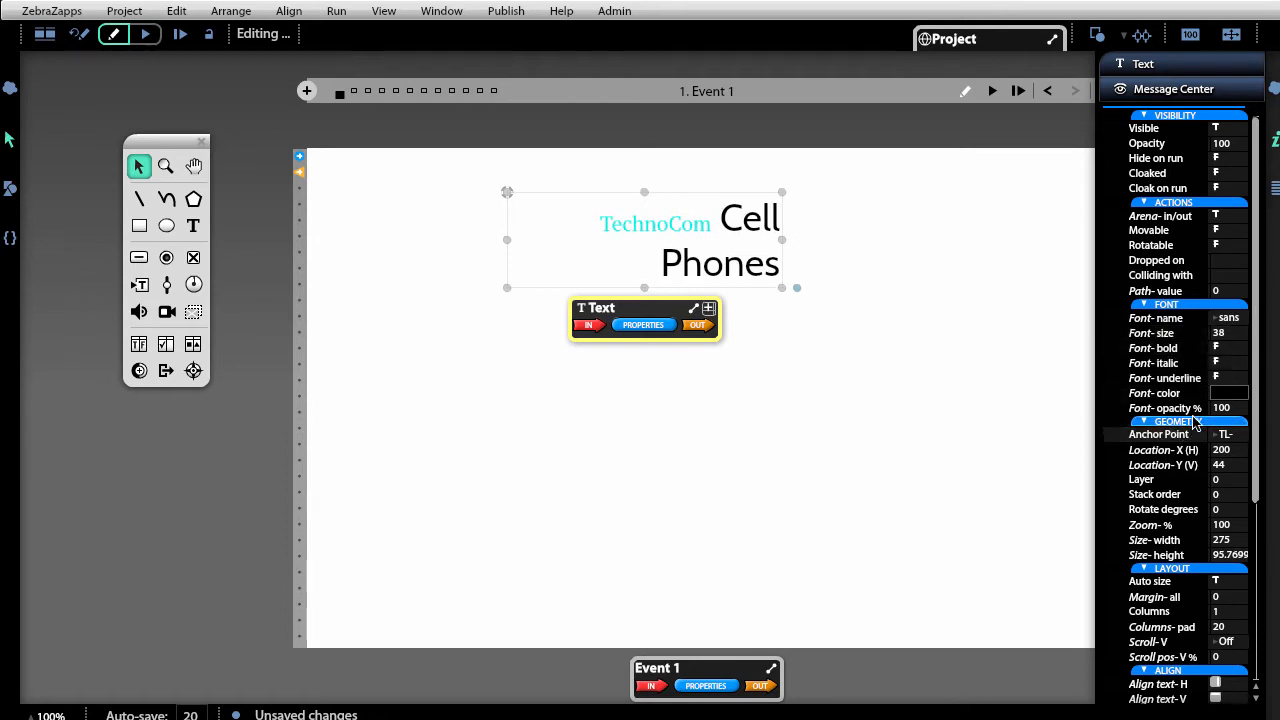
left_click(1218, 396)
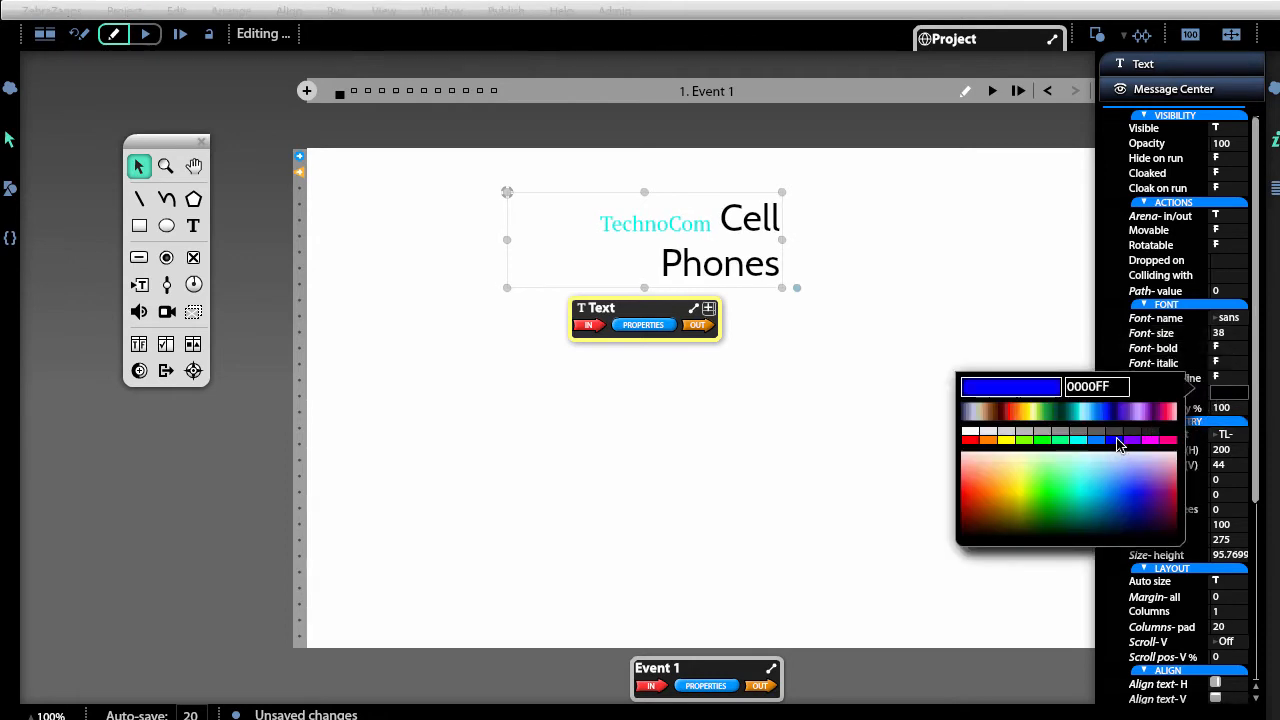
left_click(1120, 444)
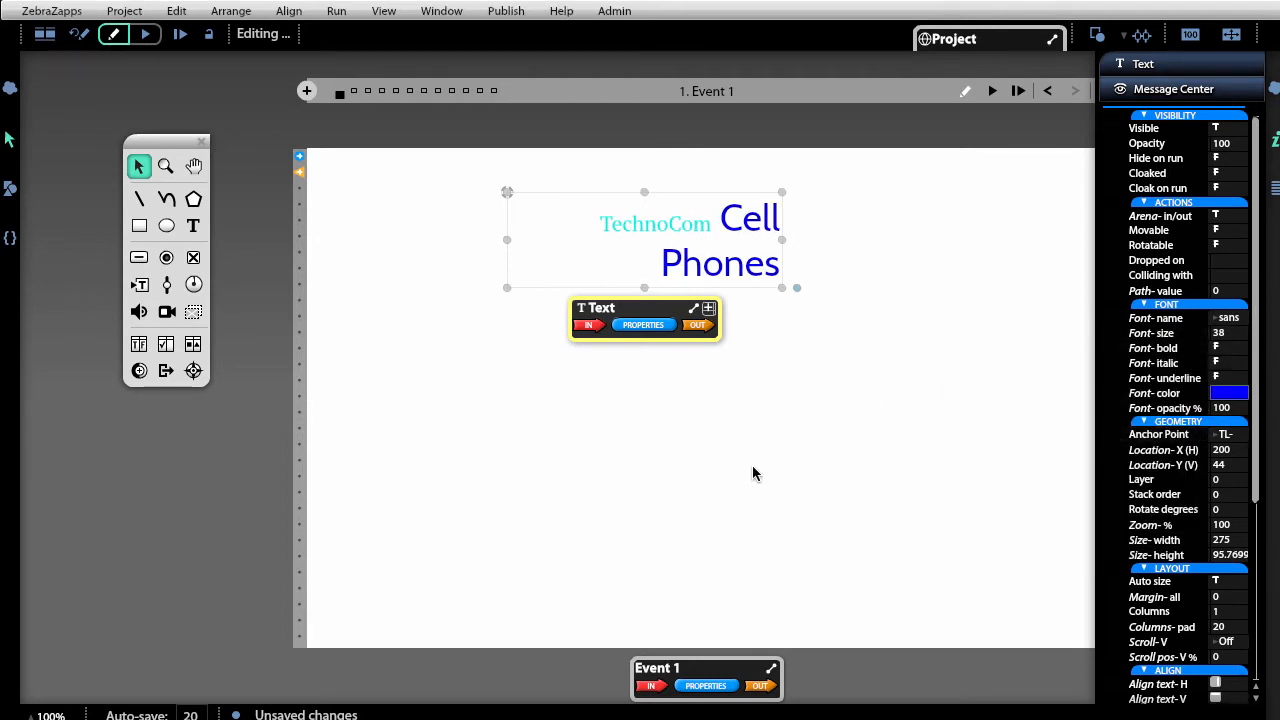
left_click(698, 237)
left_click_drag(716, 224, 548, 226)
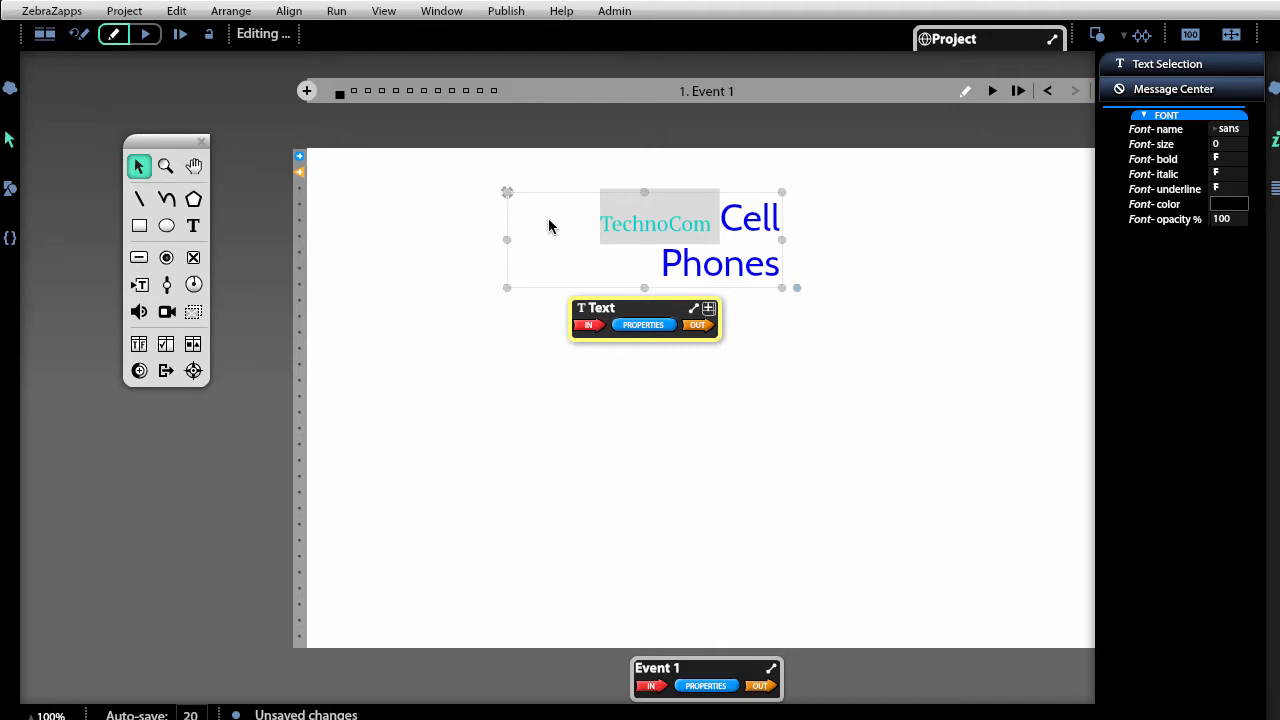
Make 'TechnoCom Cell' bold italic in the Josefin Slab font.
left_click(834, 458)
left_click(773, 262)
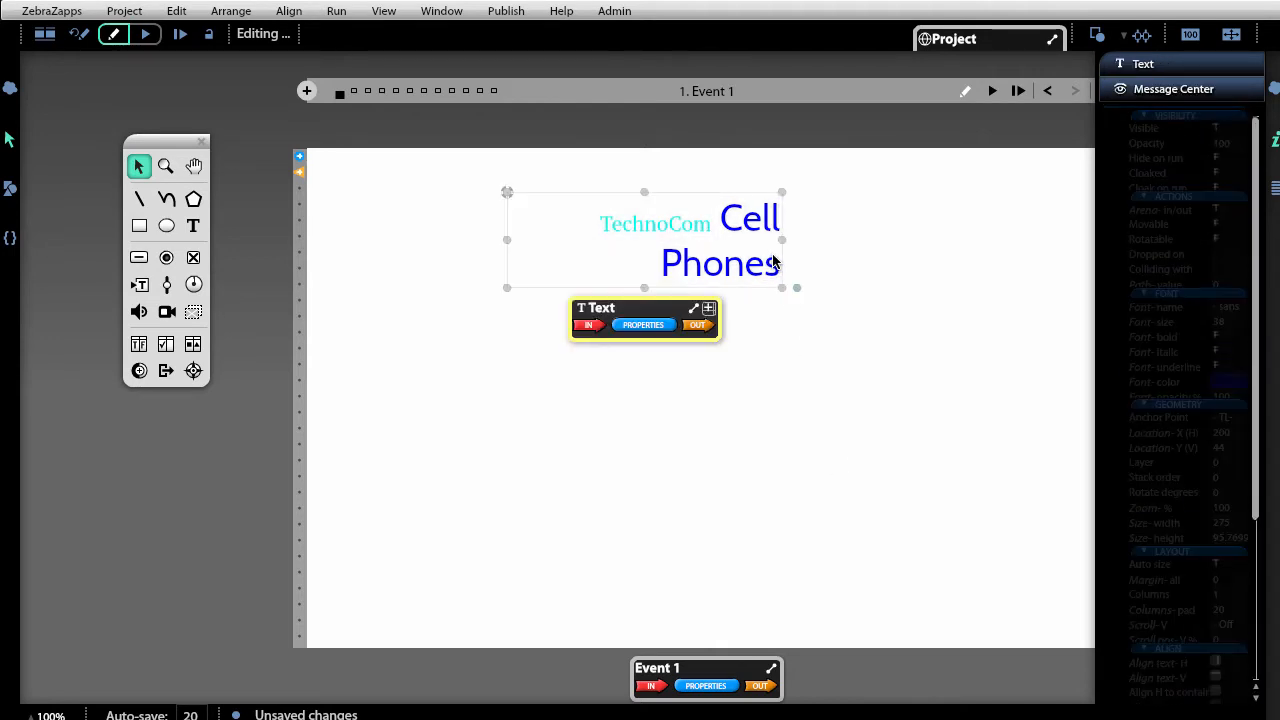
left_click(757, 231)
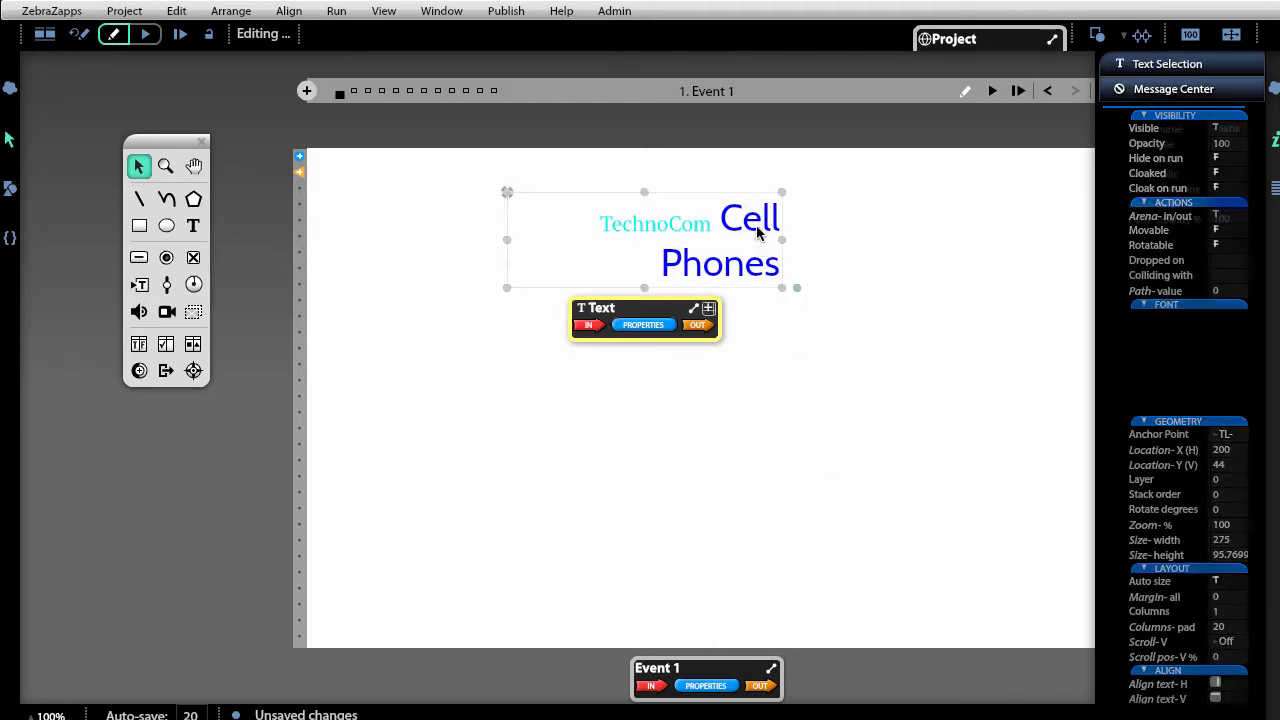
left_click_drag(779, 222, 594, 220)
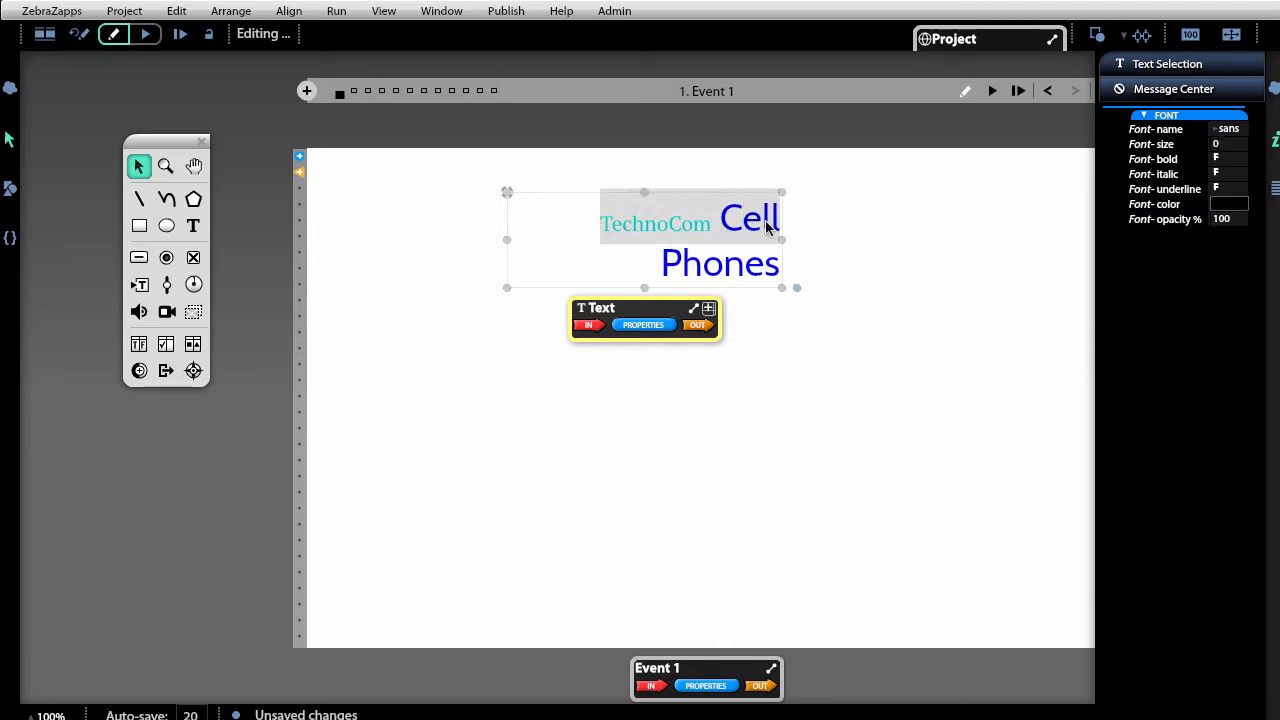
left_click(1229, 159)
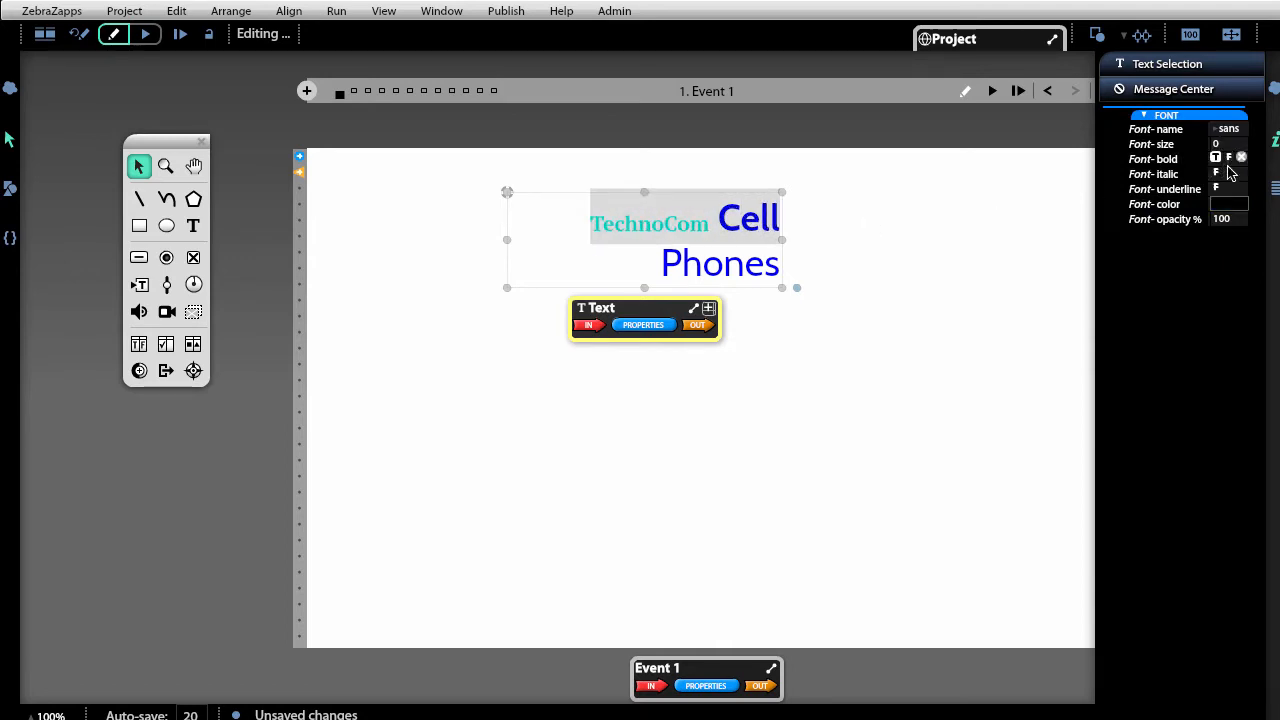
left_click(1230, 172)
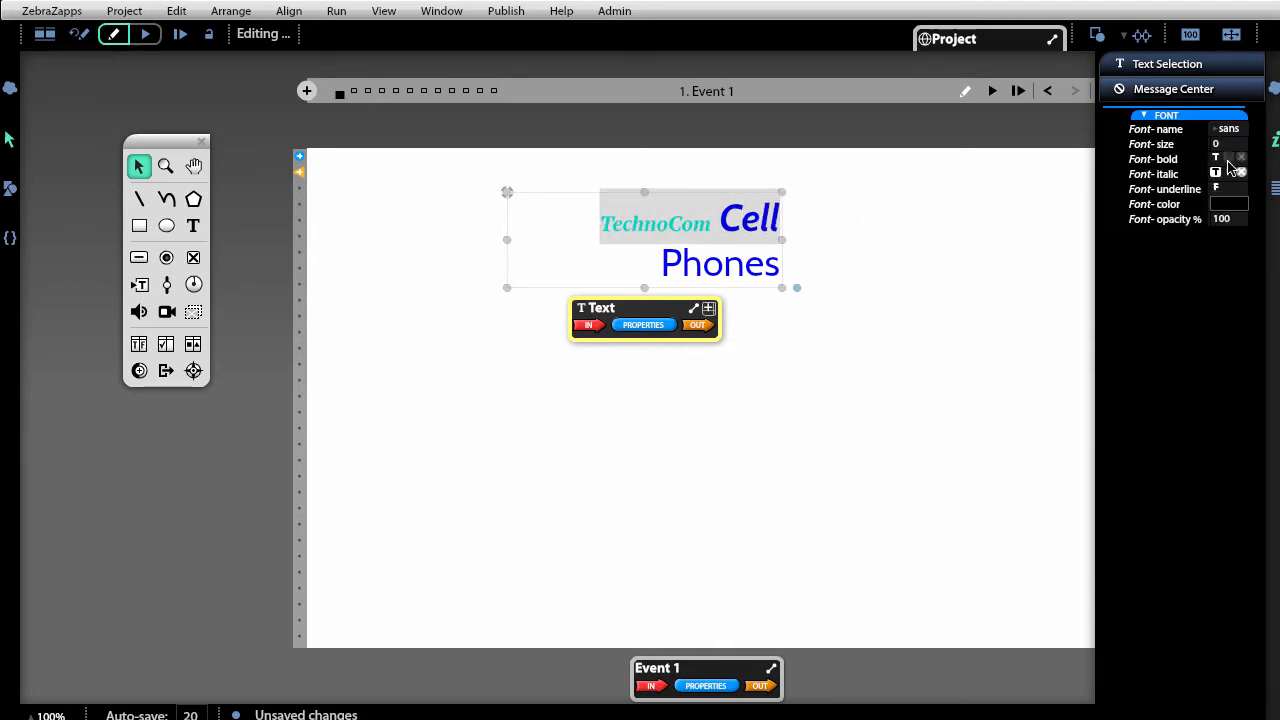
left_click(1229, 128)
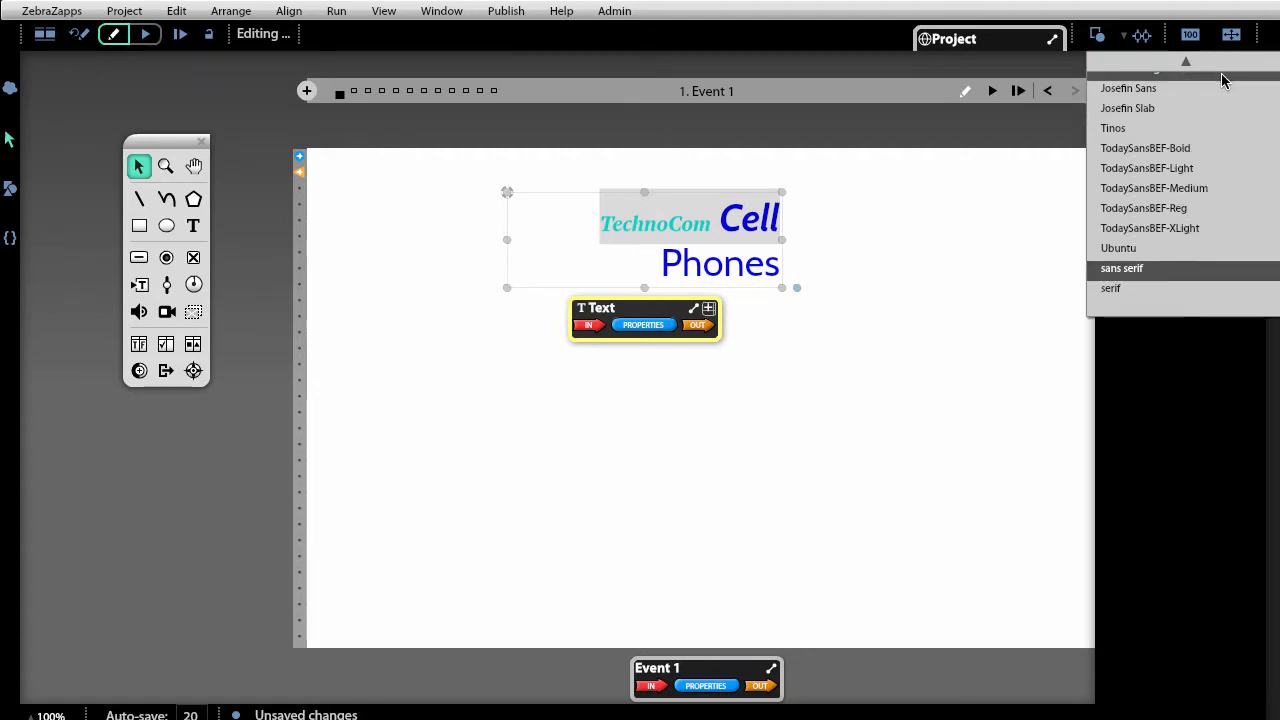
left_click(1214, 106)
left_click(748, 526)
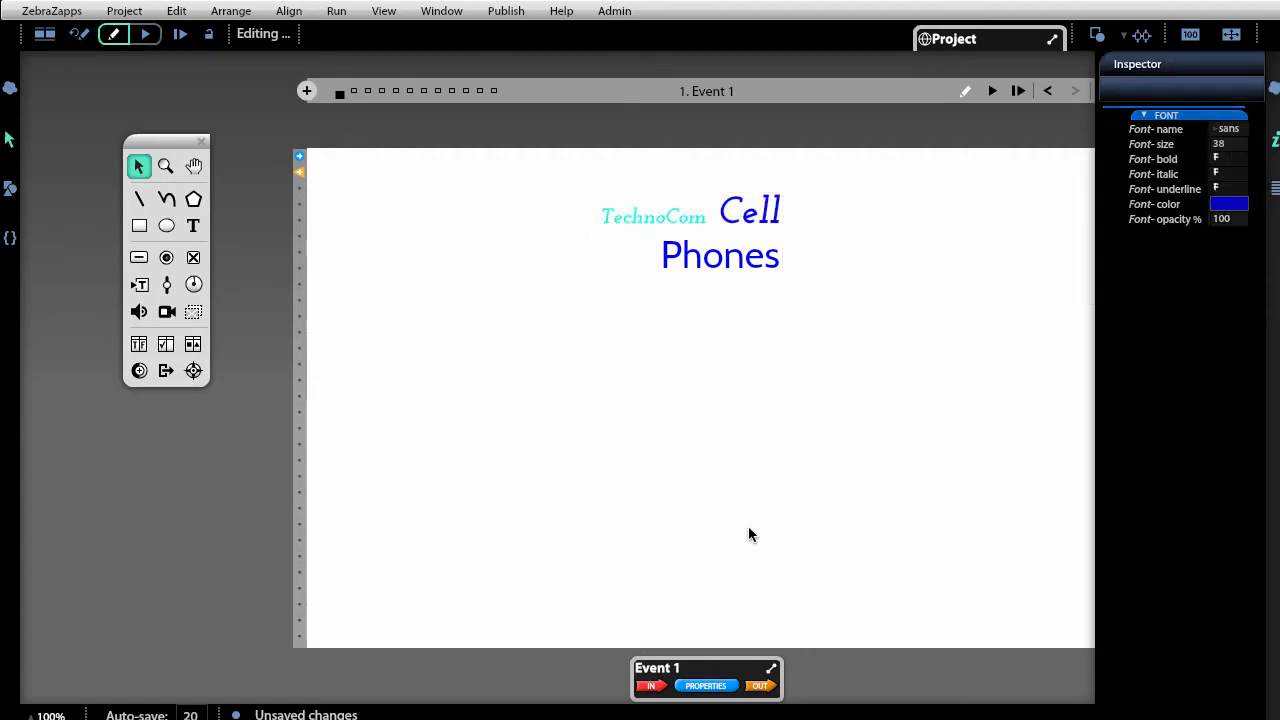
left_click(724, 255)
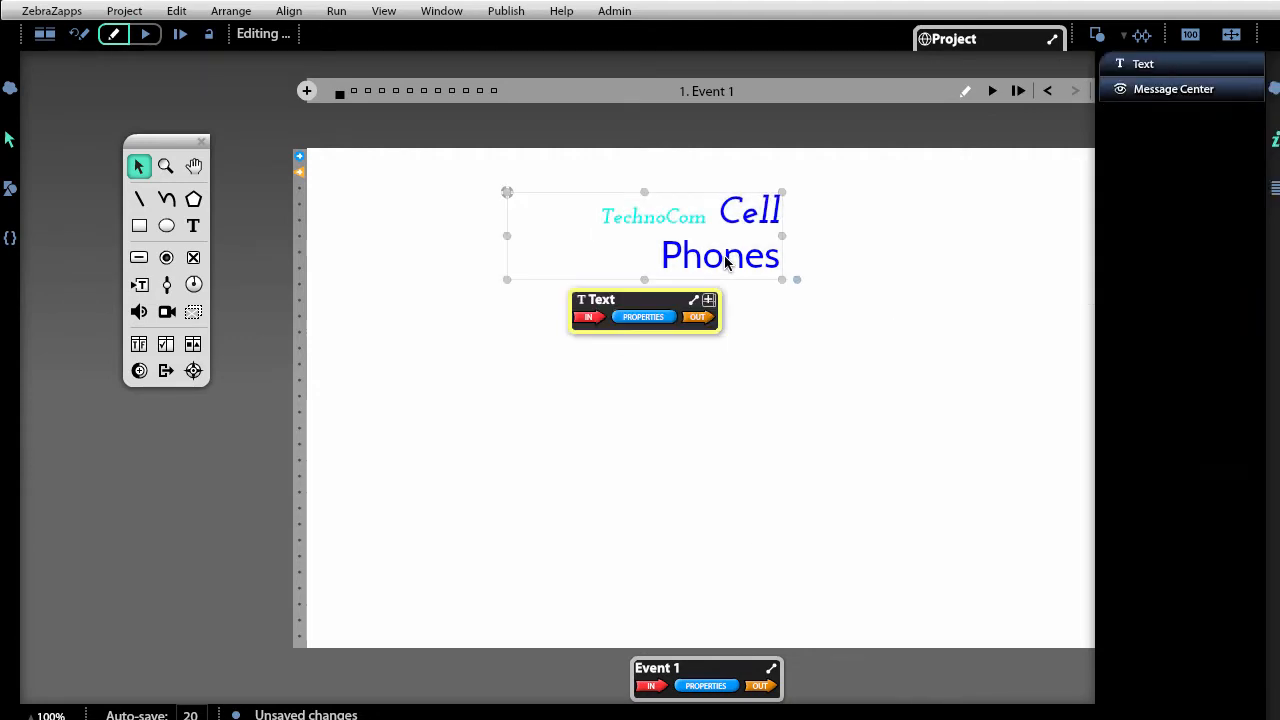
left_click(193, 226)
Draw a text box below the title and type 'New Text' into it.
left_click_drag(546, 364, 774, 395)
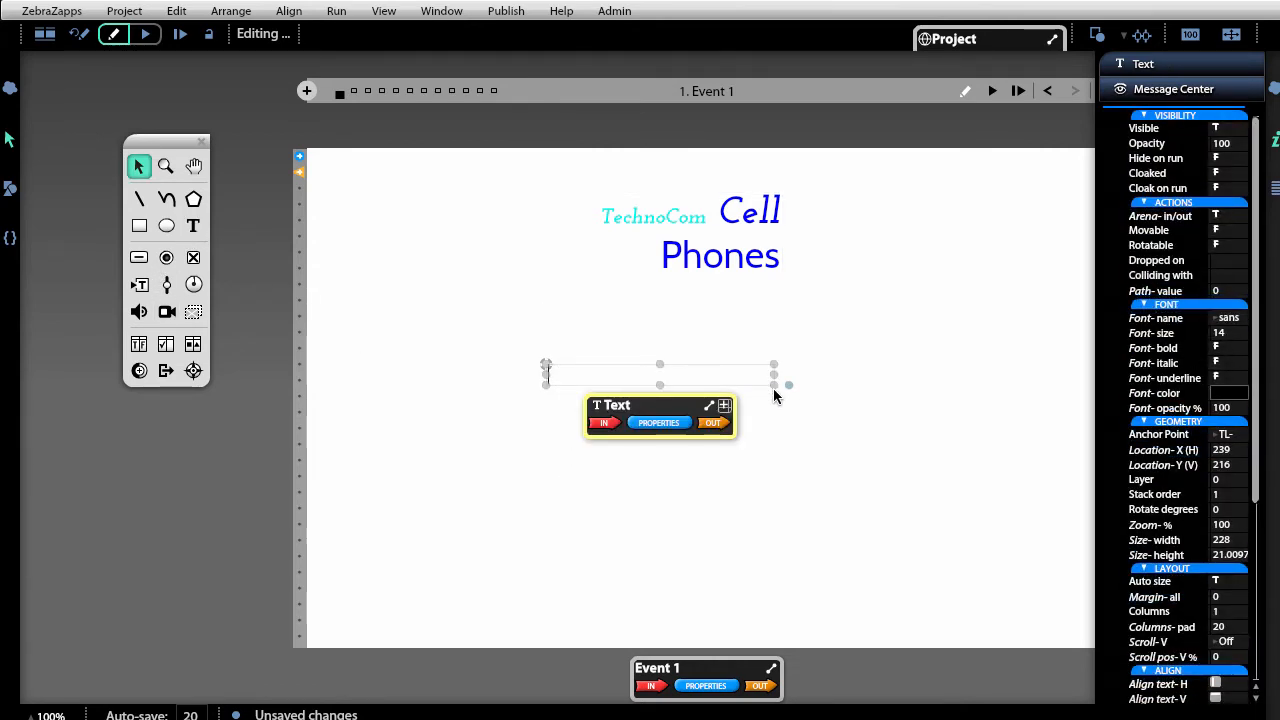
type("New Tex")
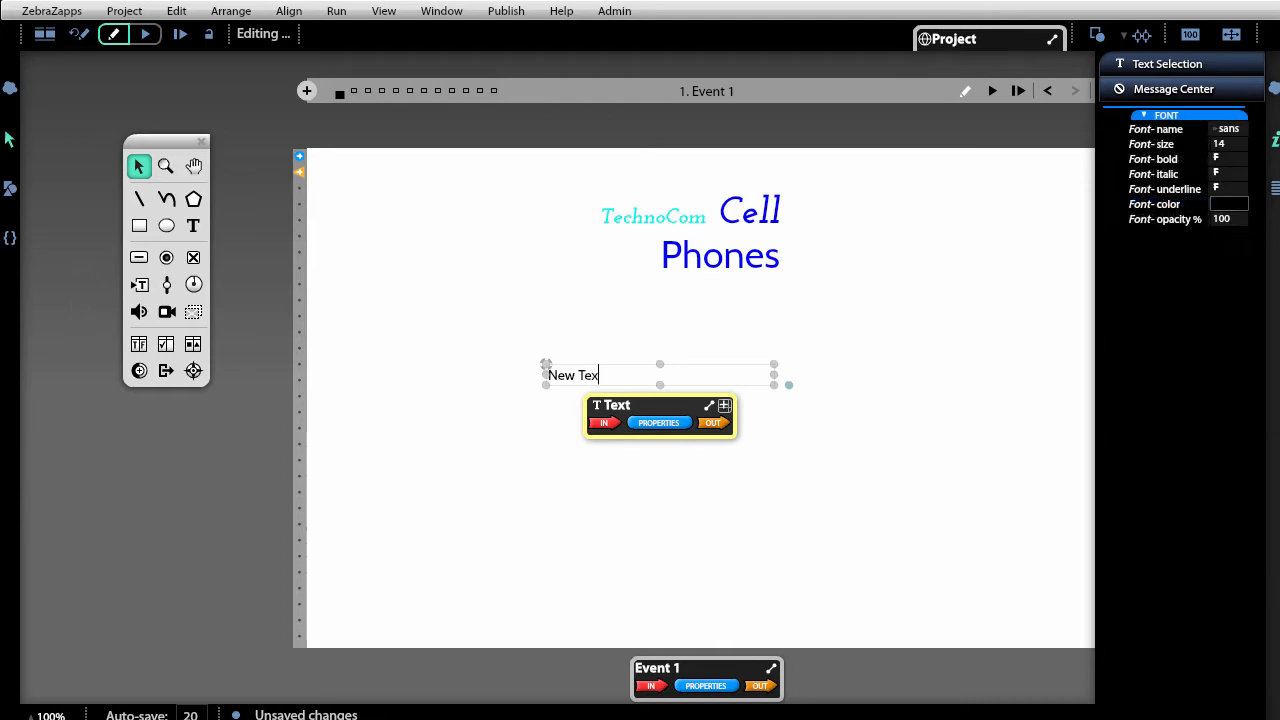
type("t")
left_click(882, 515)
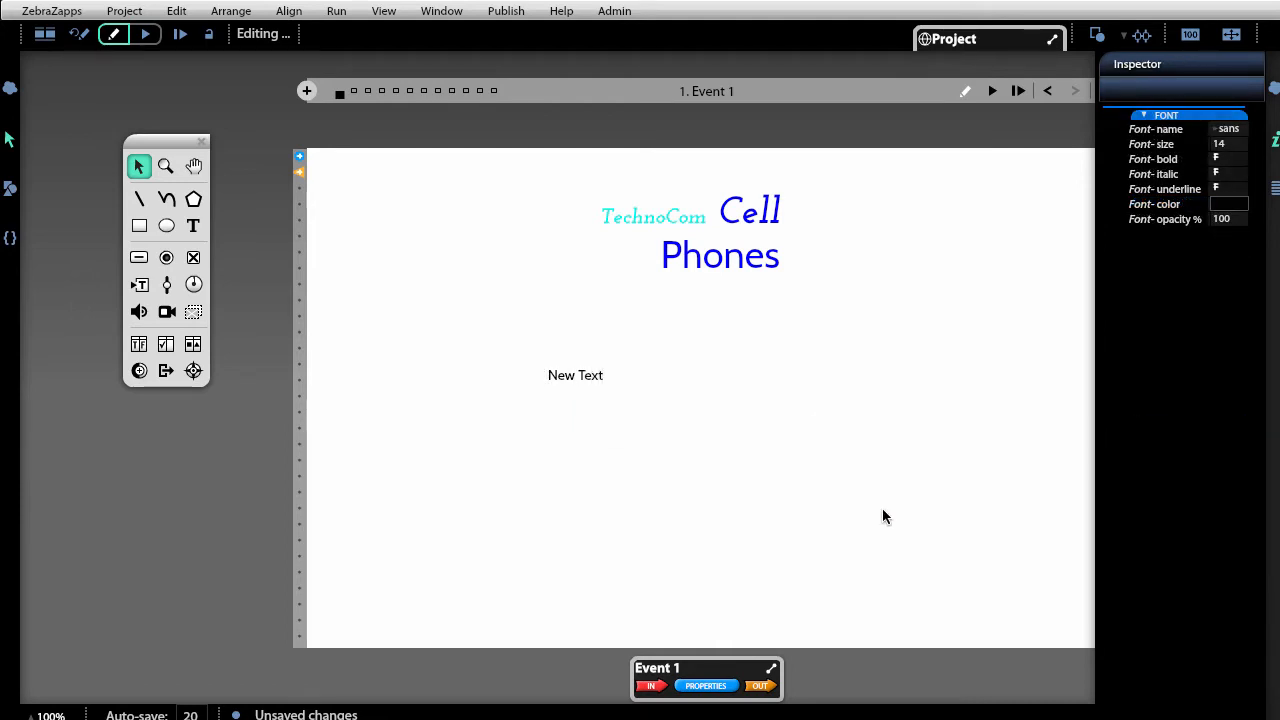
Enlarge the New Text box from font size 14 to 28.
left_click(659, 378)
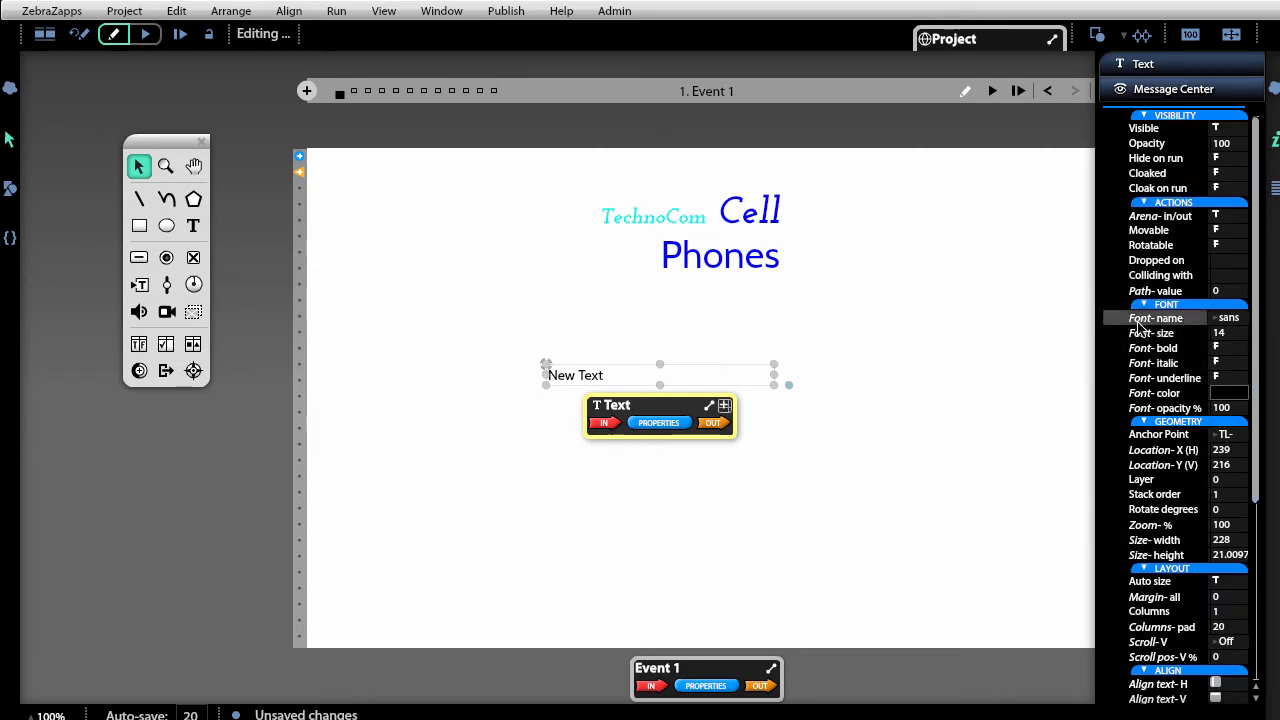
left_click_drag(1140, 329, 1154, 324)
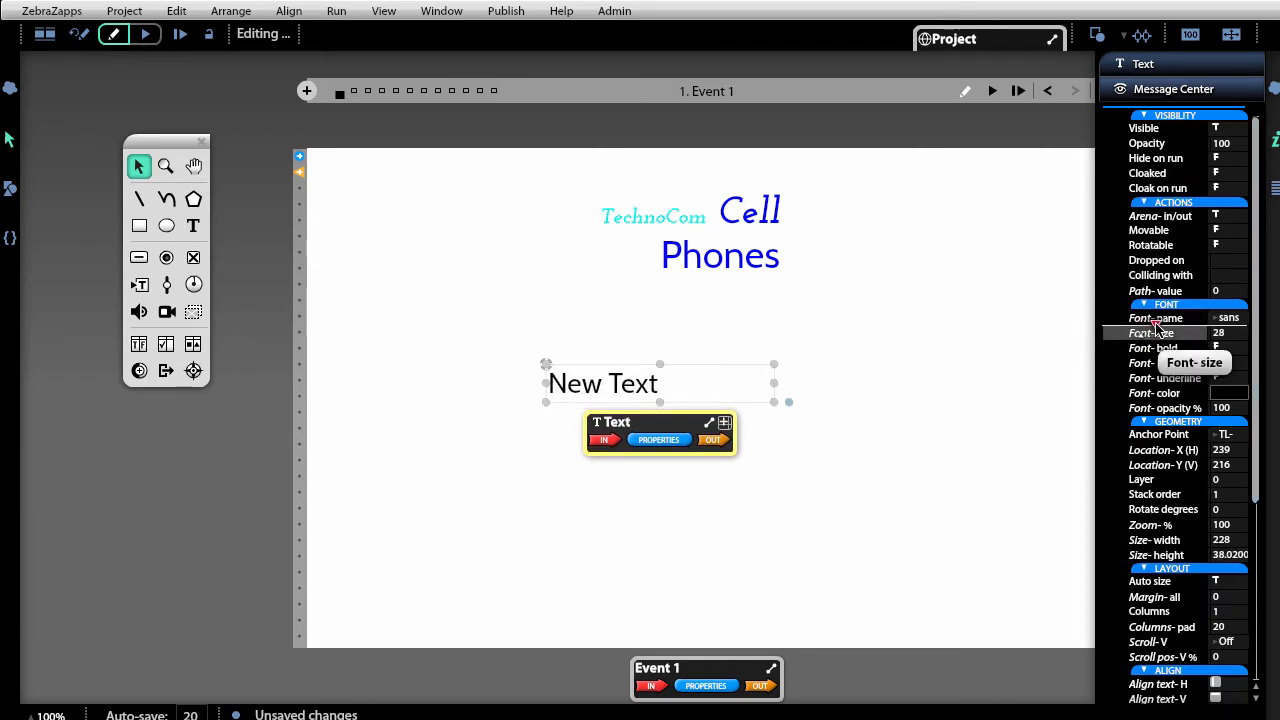
left_click(681, 547)
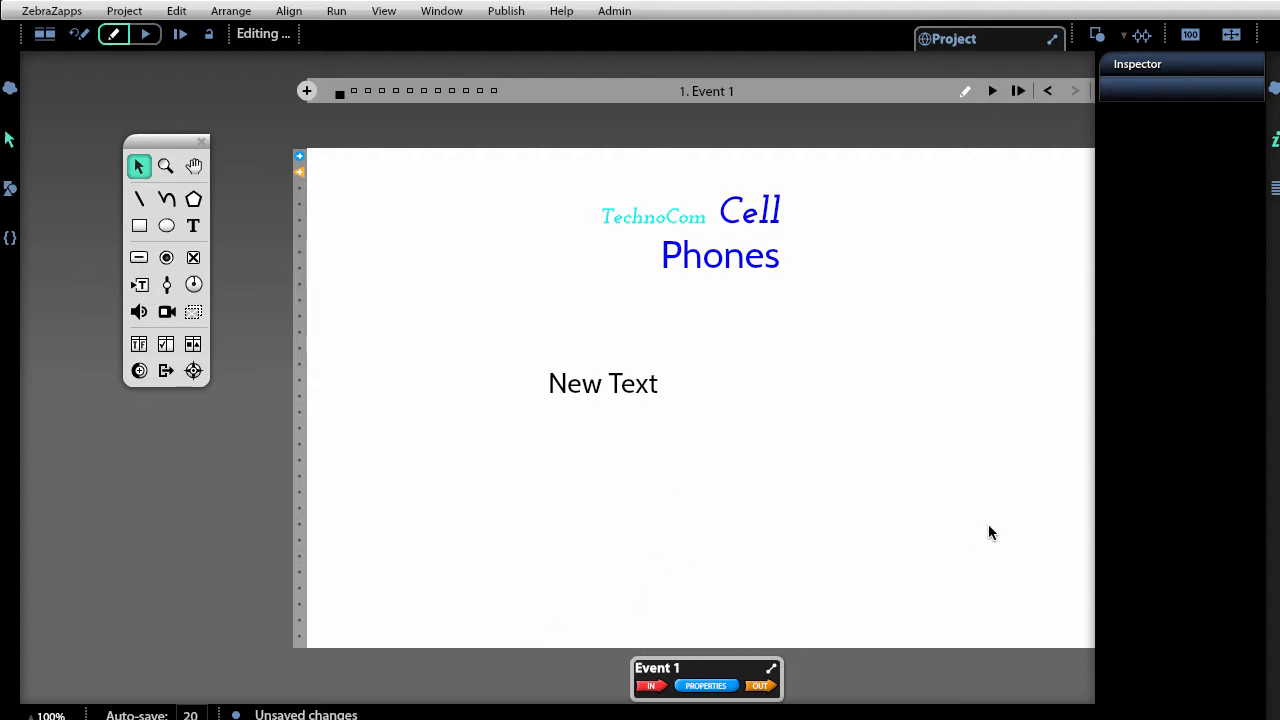
left_click_drag(988, 524, 413, 174)
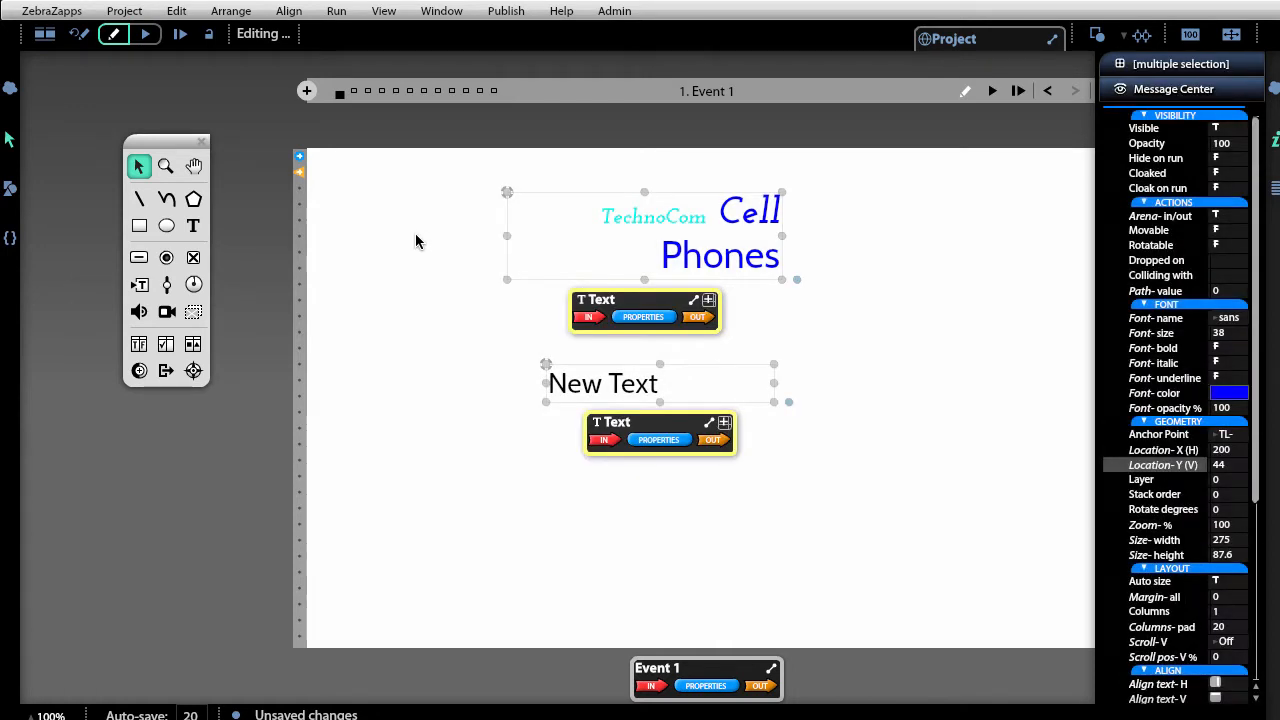
key("Delete")
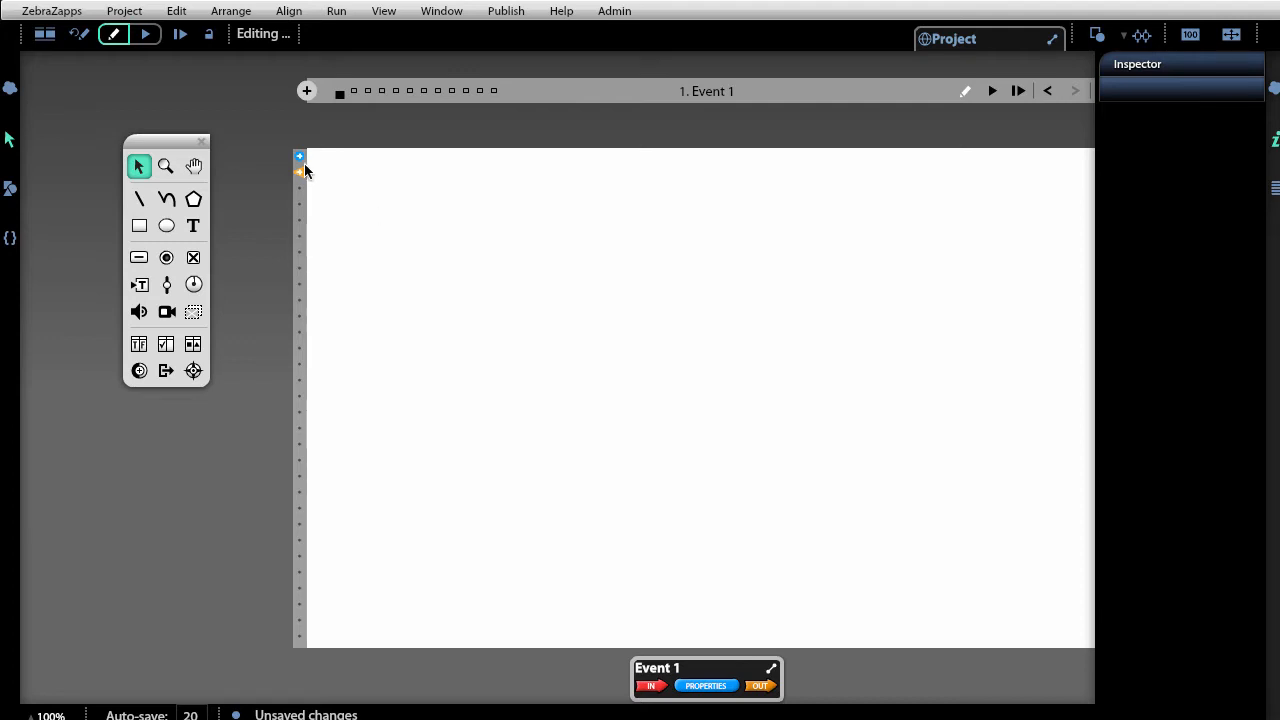
left_click(172, 12)
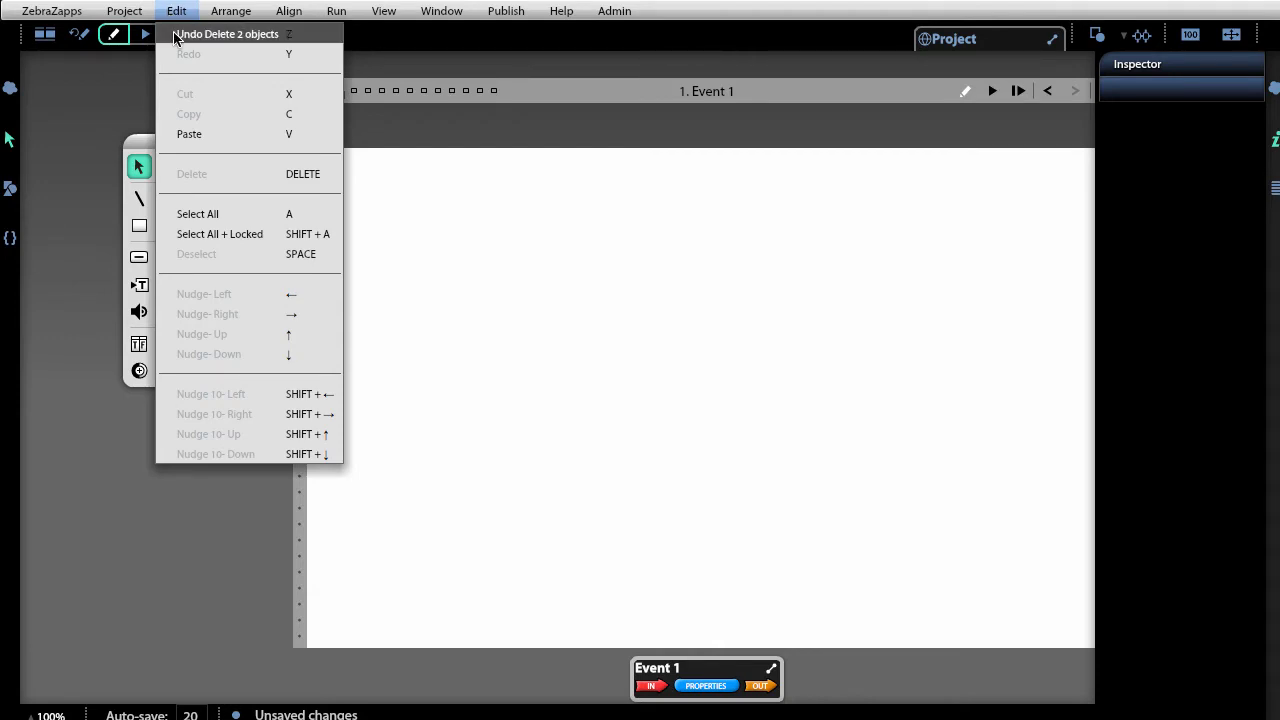
left_click(318, 34)
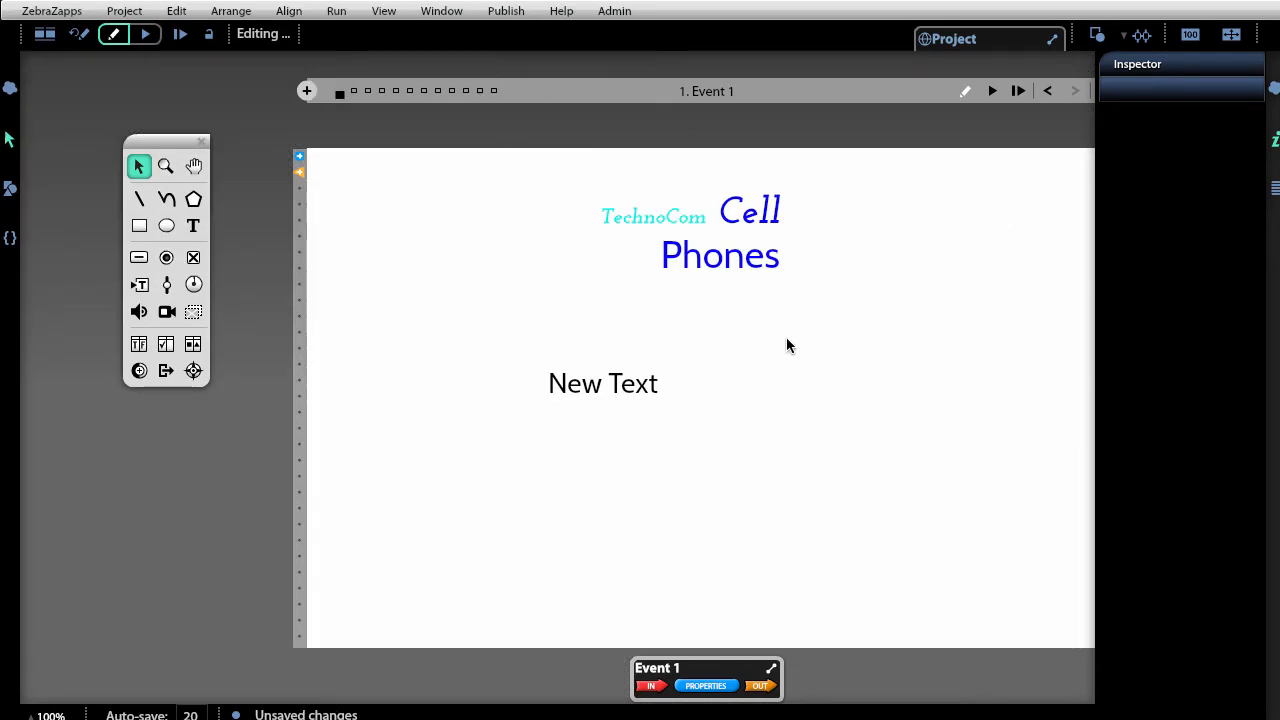
left_click(168, 12)
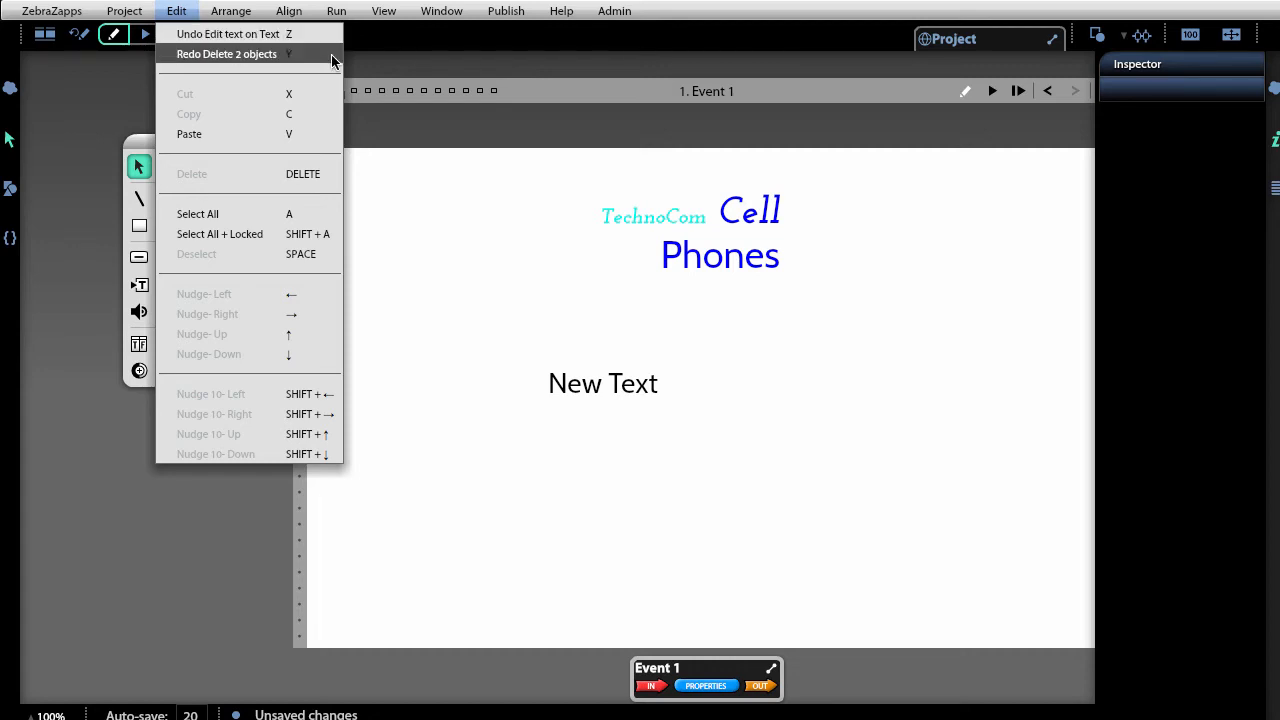
left_click(425, 273)
left_click_drag(869, 491, 456, 196)
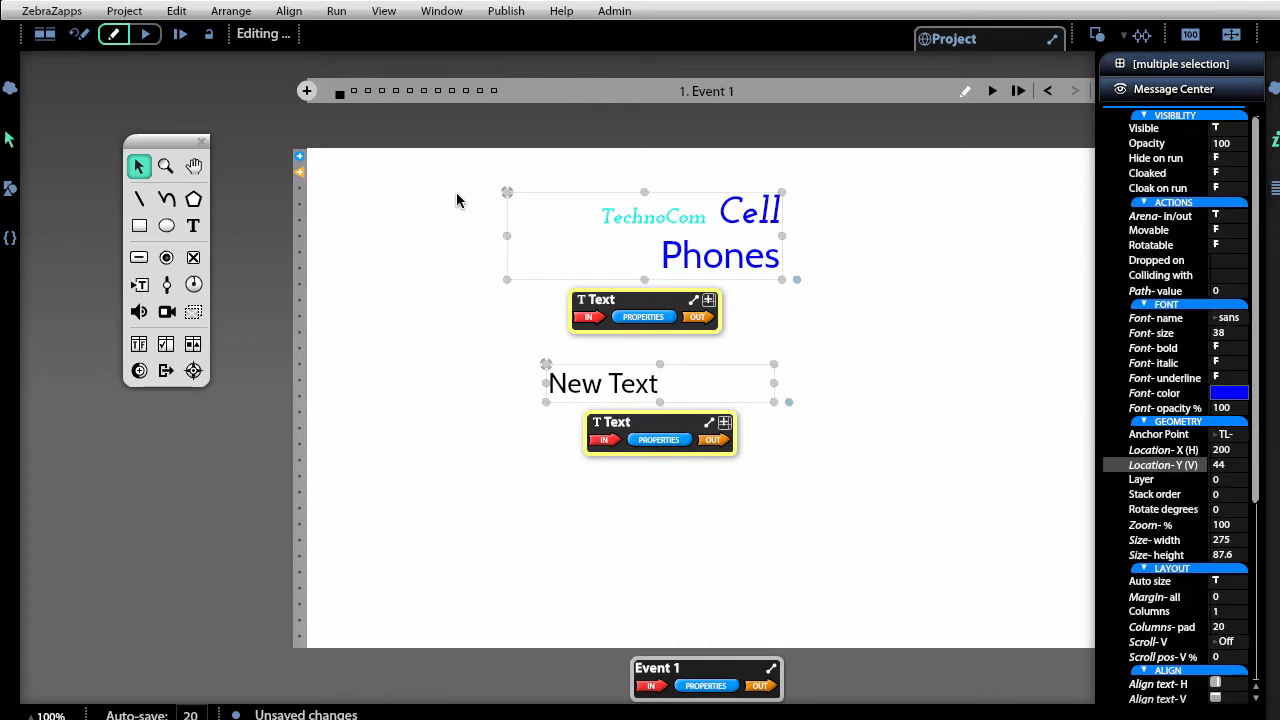
key("Delete")
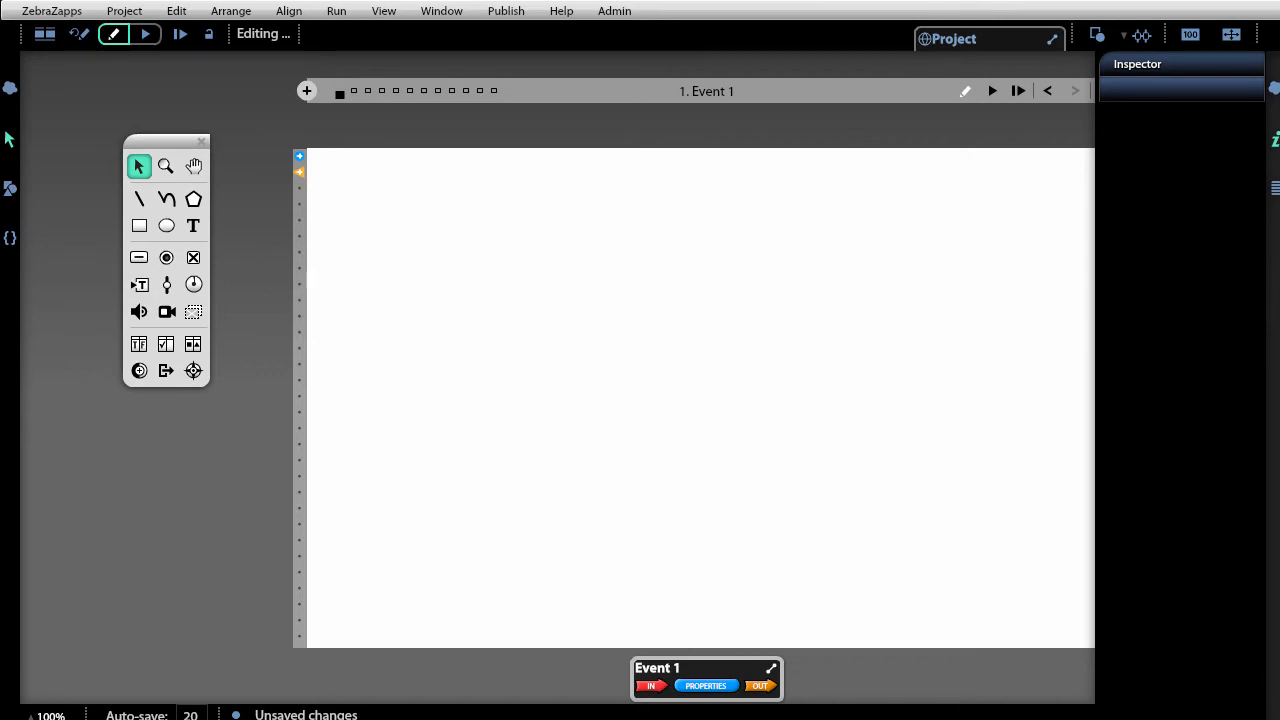
key("ctrl+z")
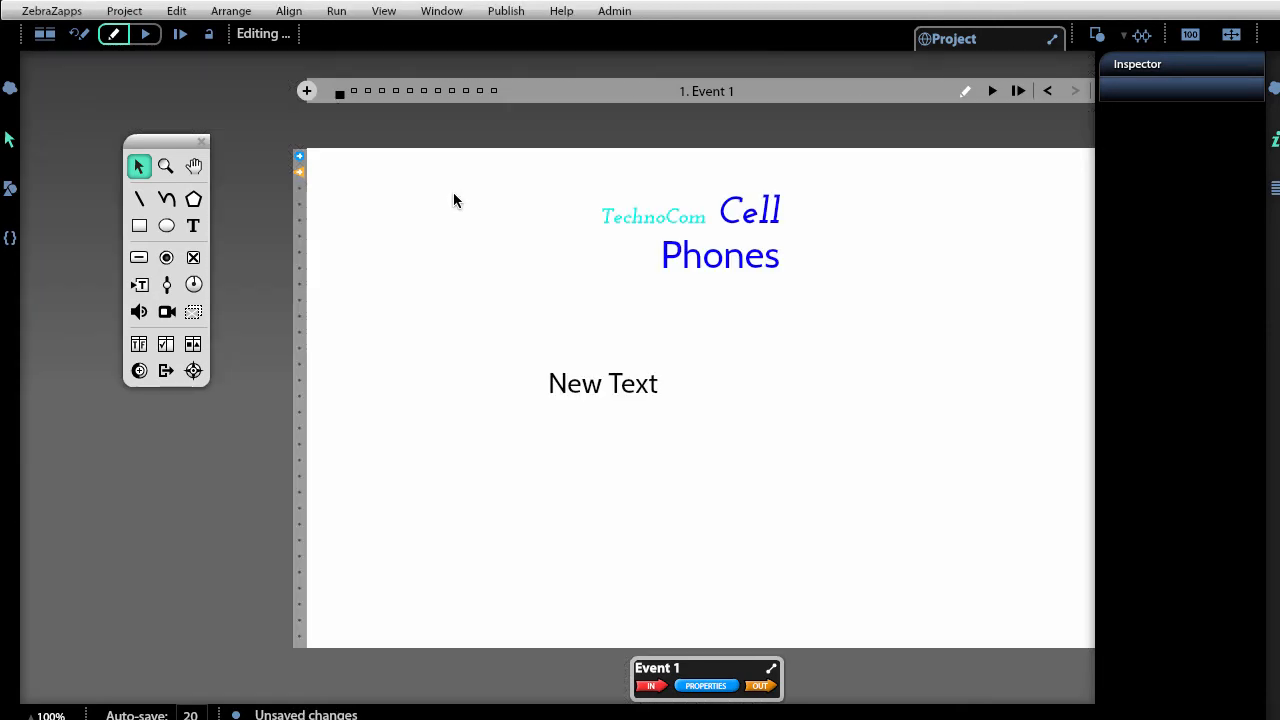
left_click(598, 392)
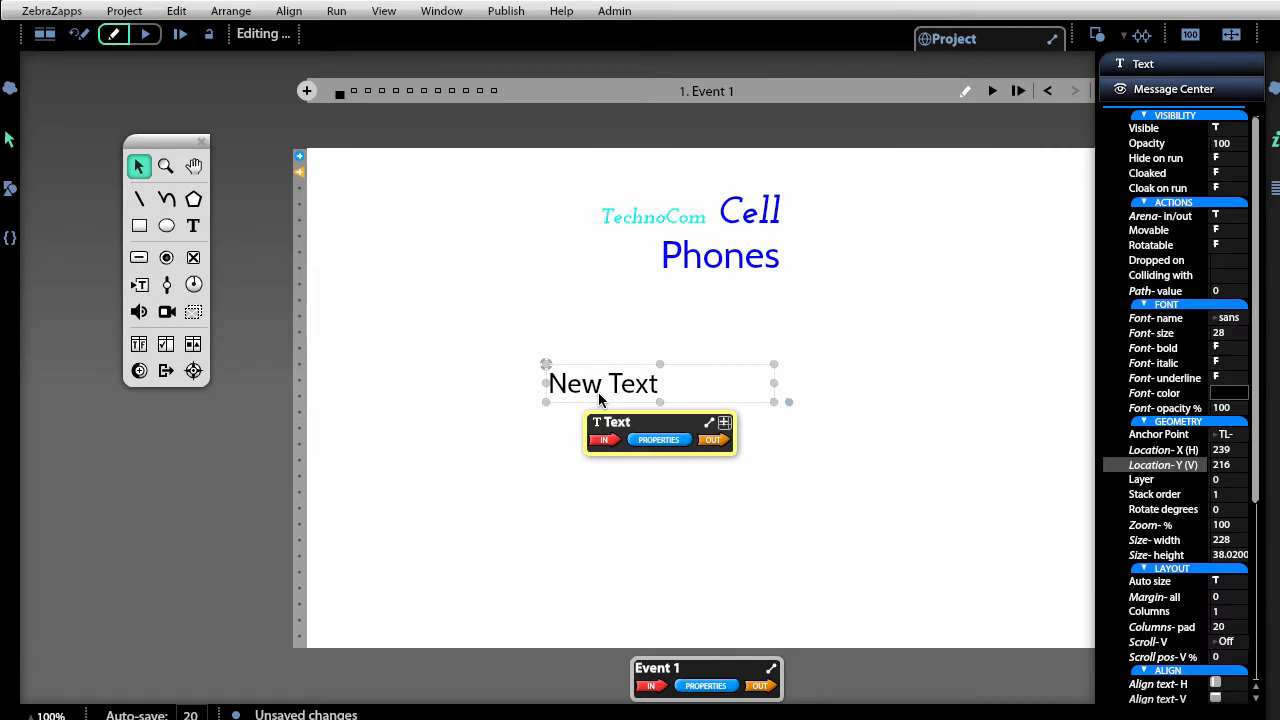
key("ctrl+c")
key("ctrl+v")
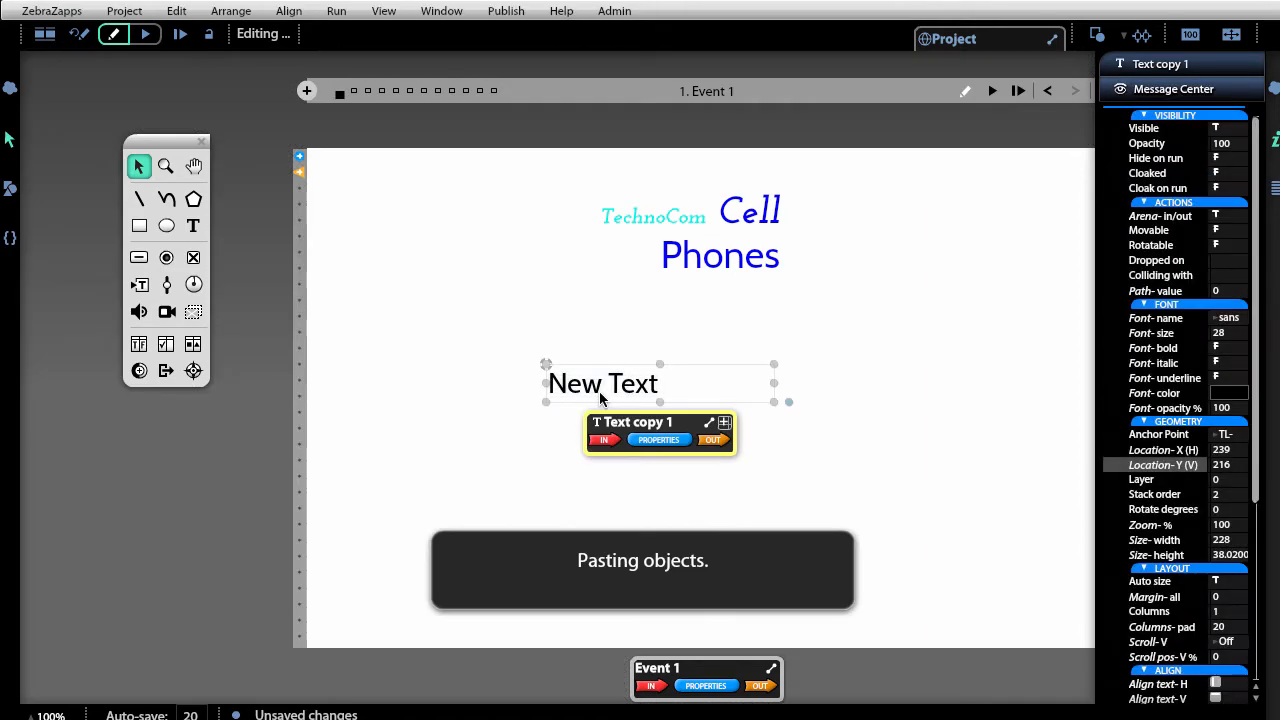
key("Delete")
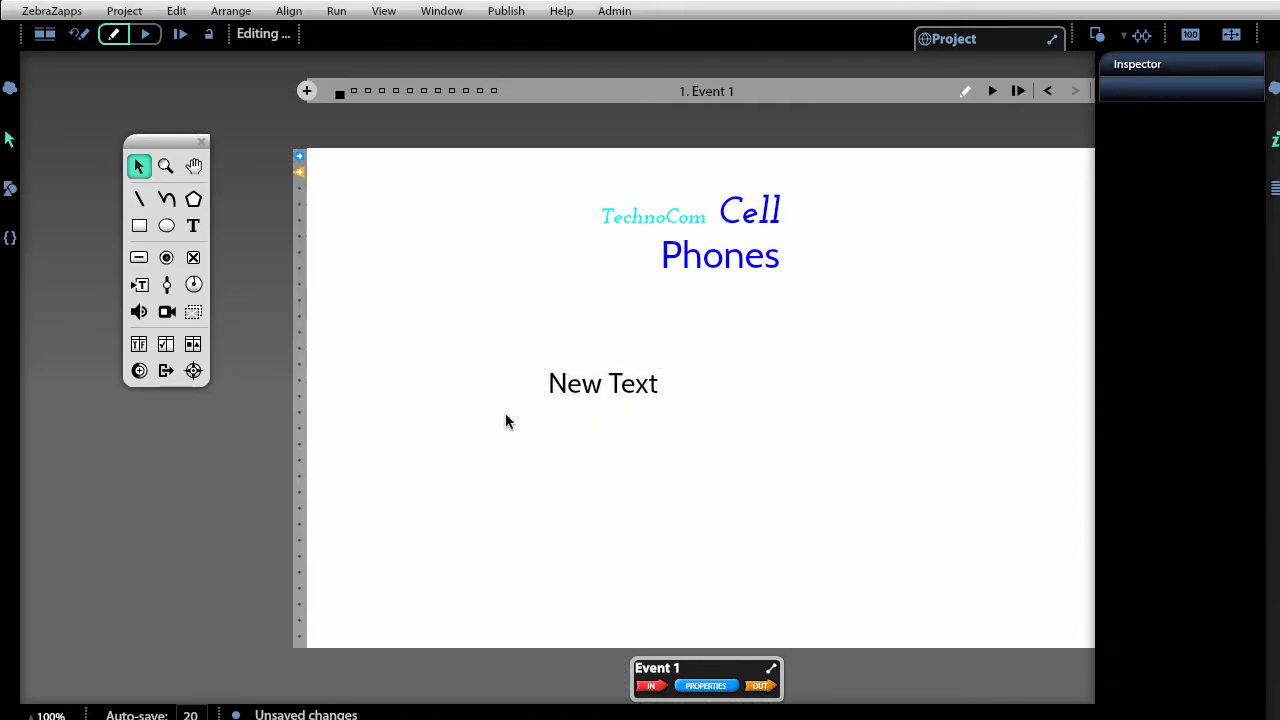
left_click(176, 11)
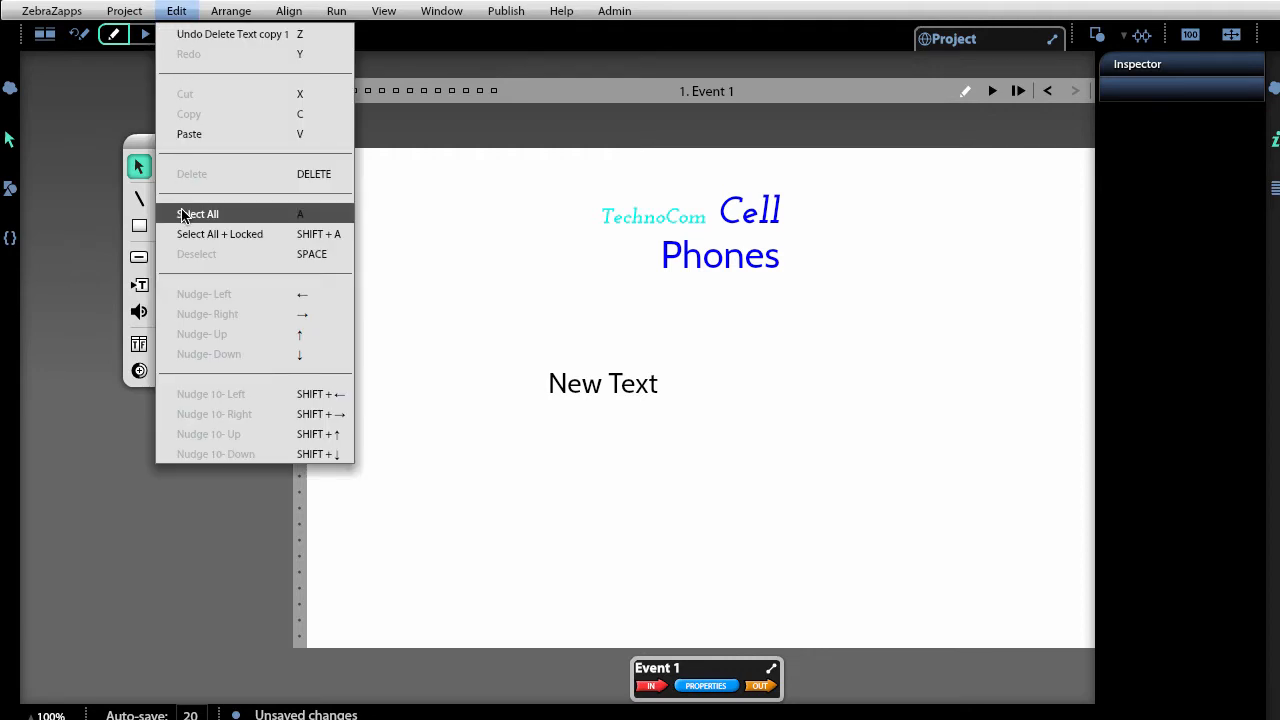
left_click(775, 505)
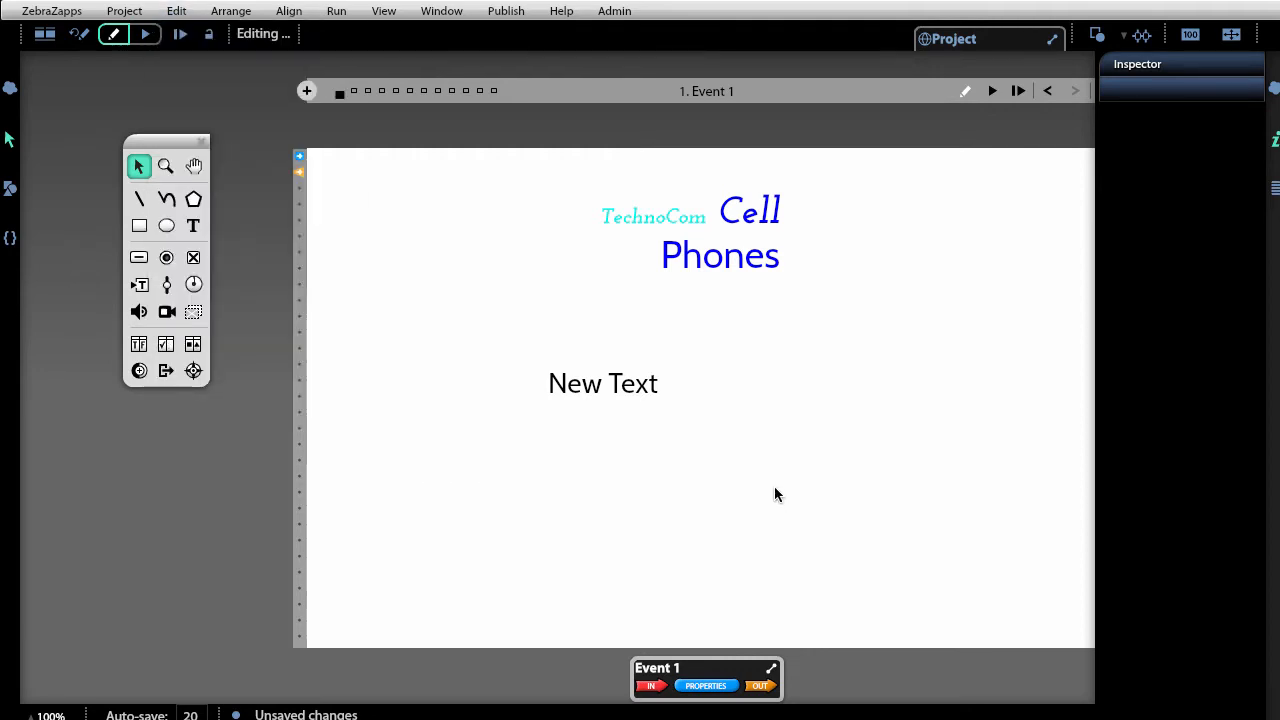
left_click_drag(774, 490, 407, 150)
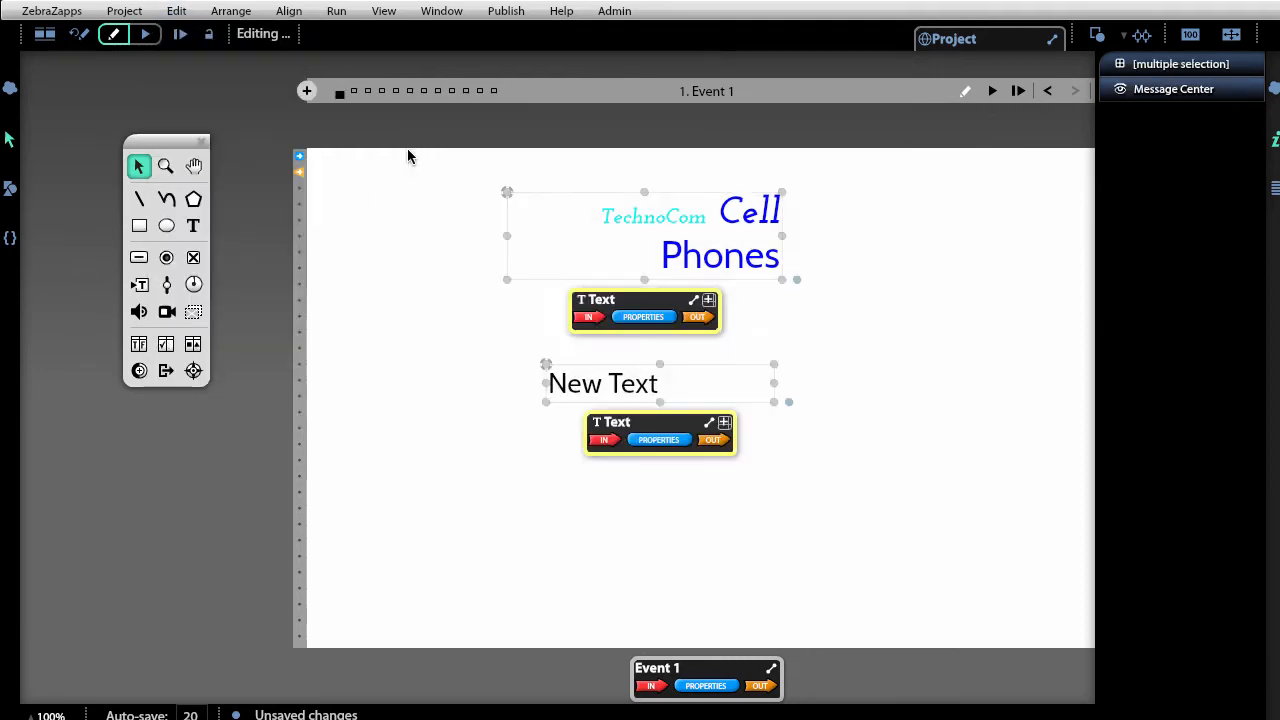
key("Delete")
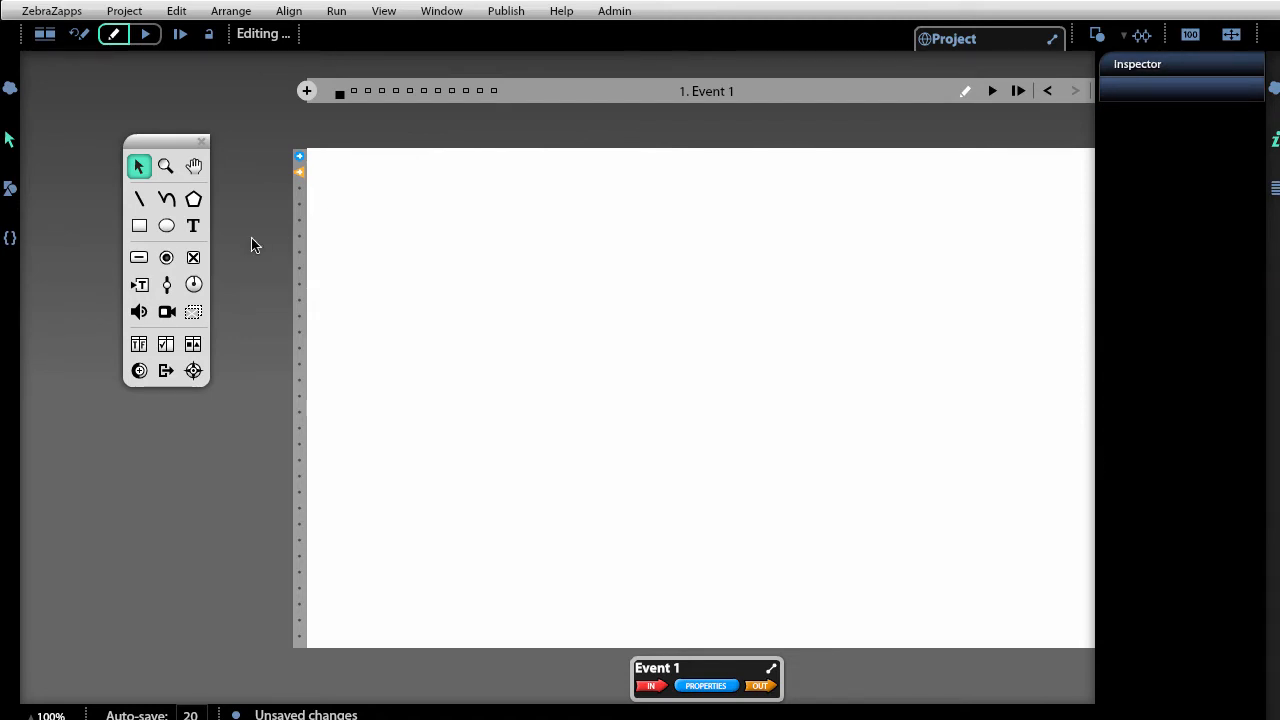
Draw a wide text box near the page's top-left and type 'TechnoCom Cell Phones'.
left_click(194, 227)
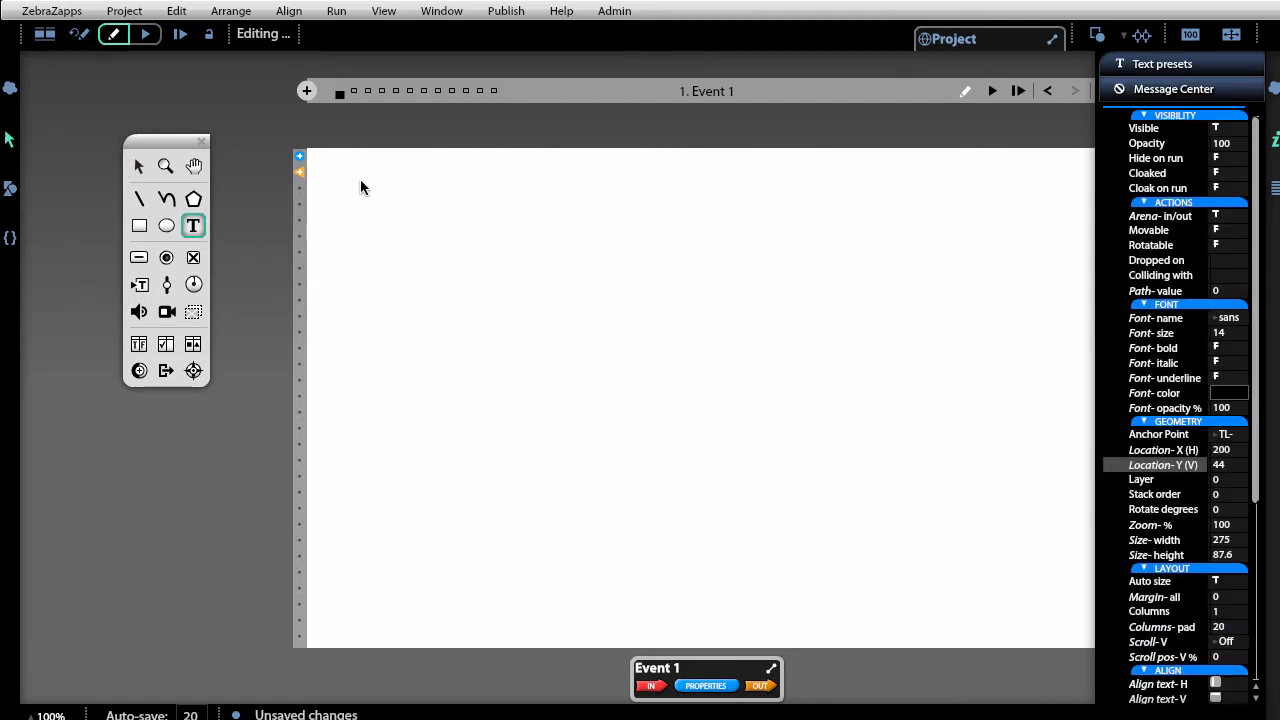
left_click_drag(360, 180, 764, 253)
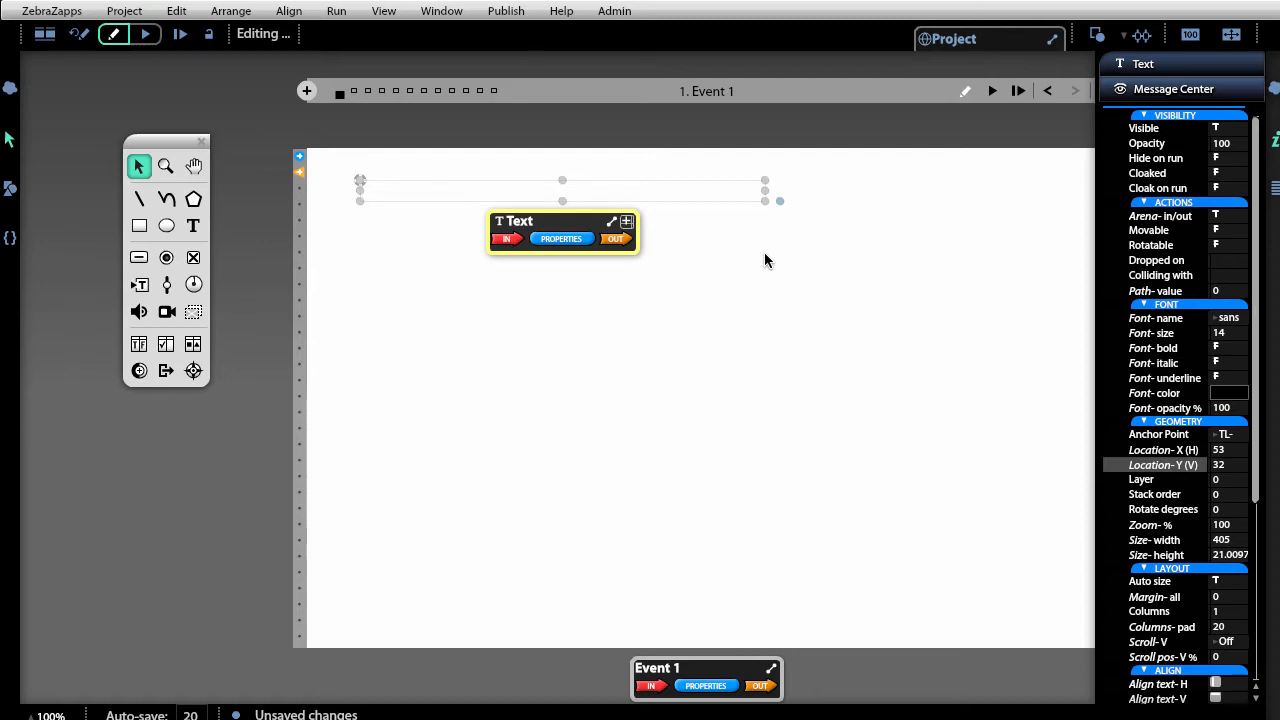
left_click(366, 190)
type("h")
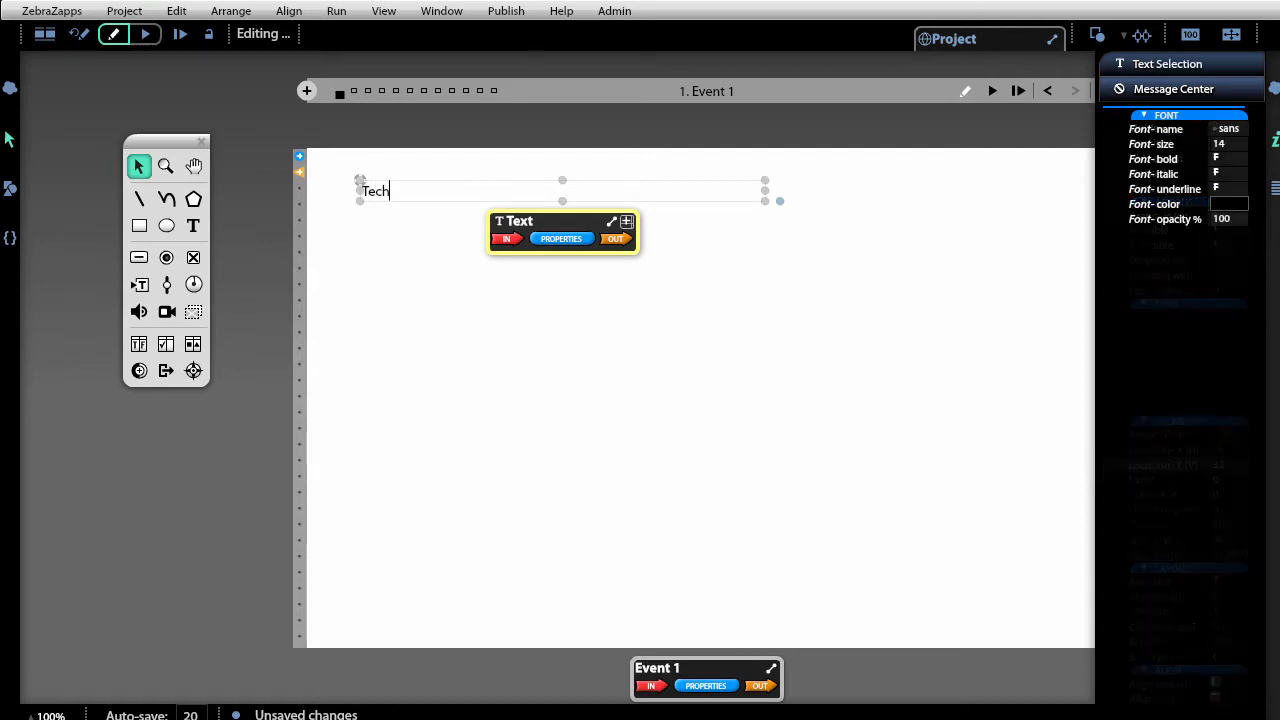
type("noCom Cell")
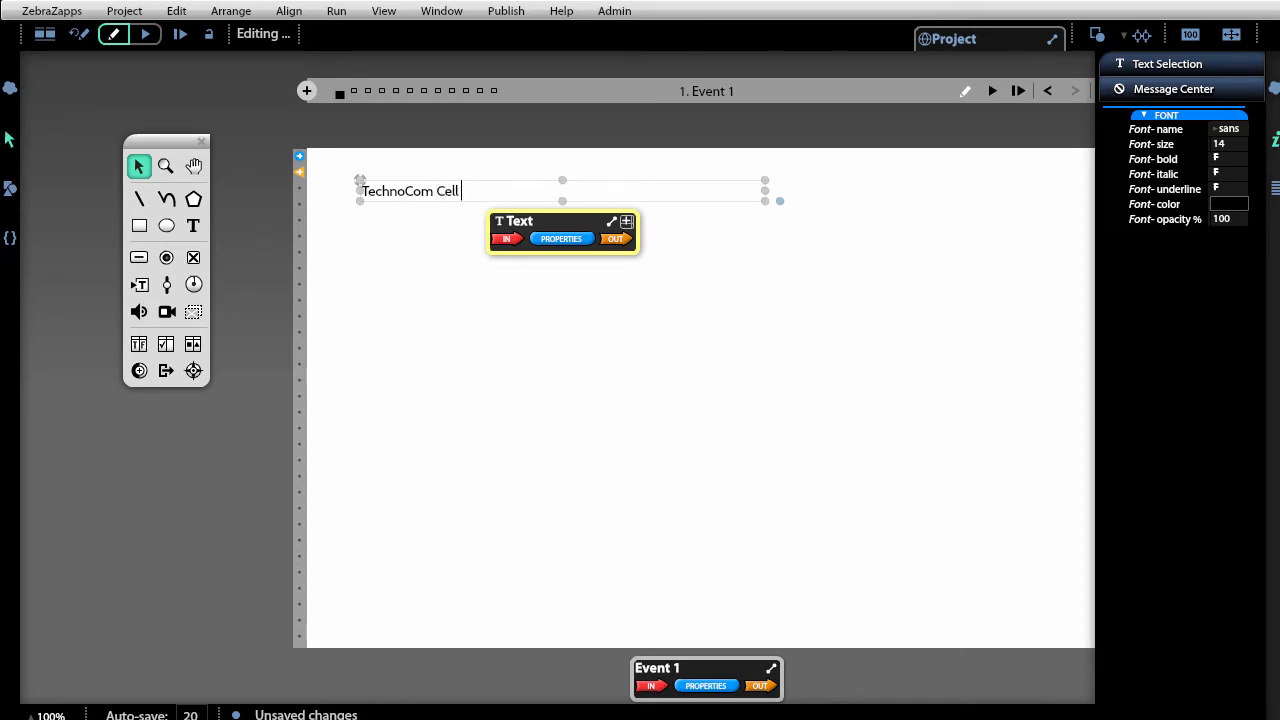
type(" Phones")
left_click(757, 284)
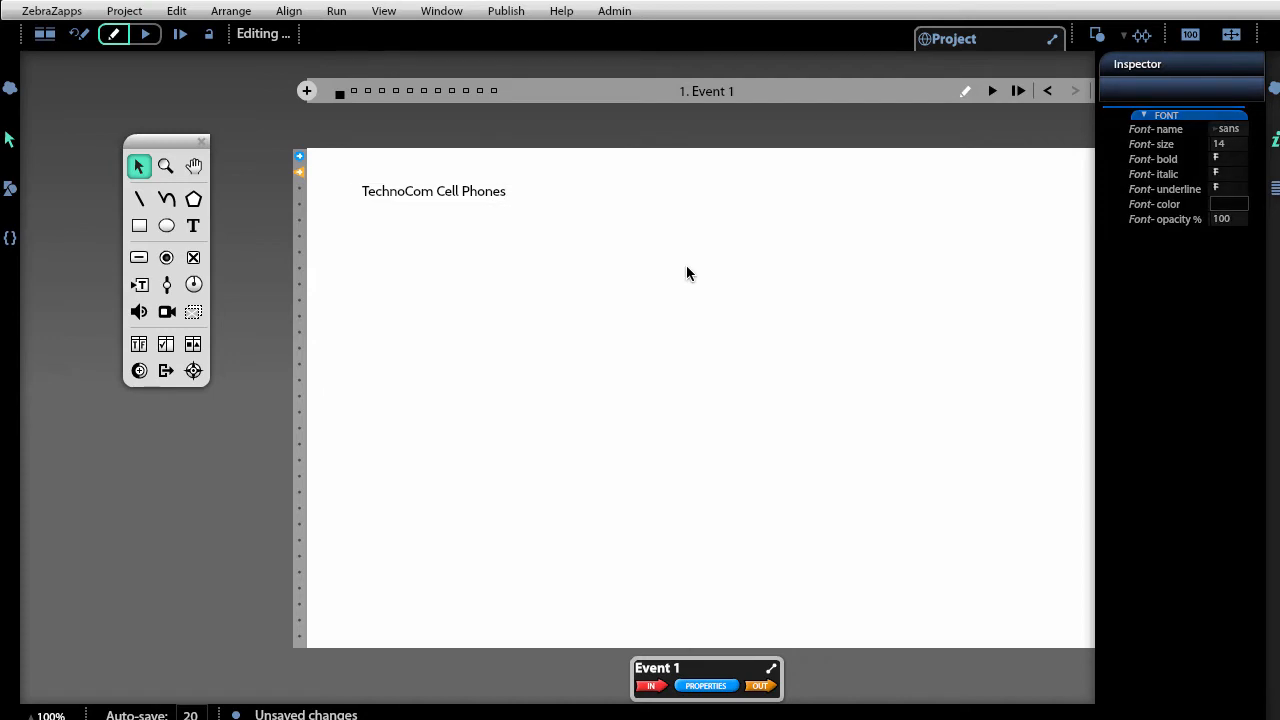
Set the TechnoCom Cell Phones title to 48 pt and widen its box to 527.
left_click(506, 195)
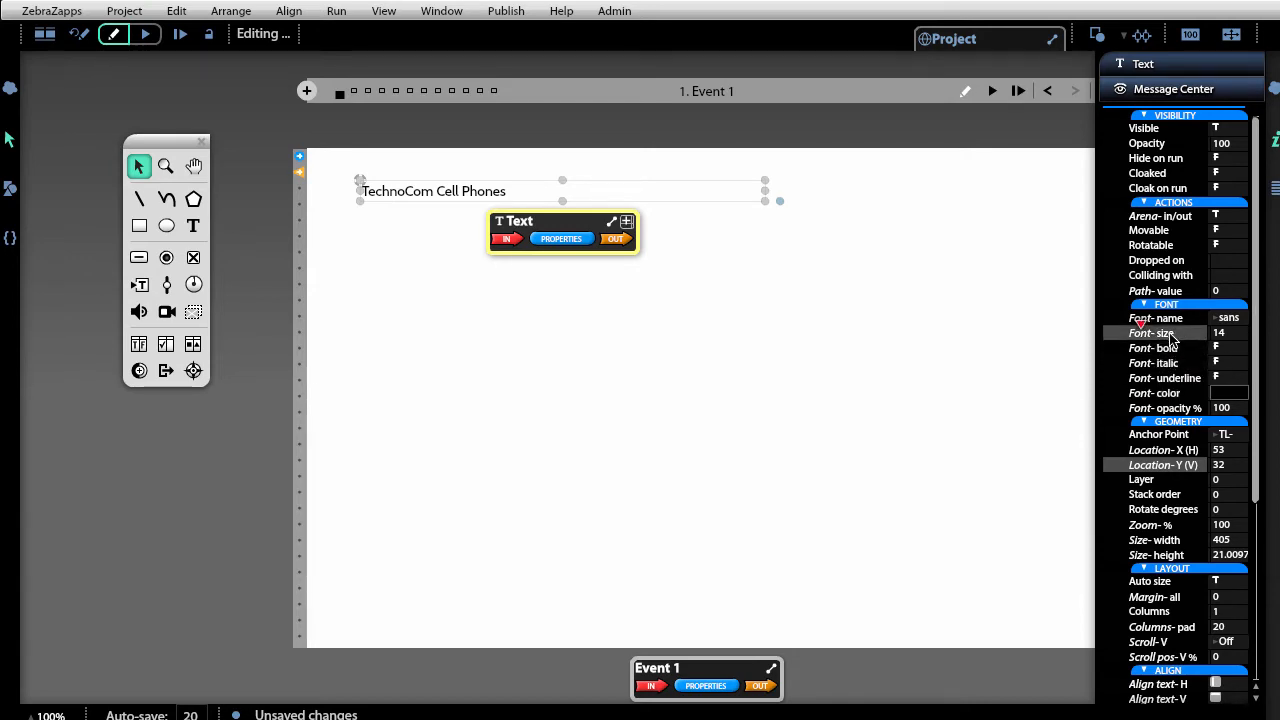
left_click_drag(1141, 326, 1180, 332)
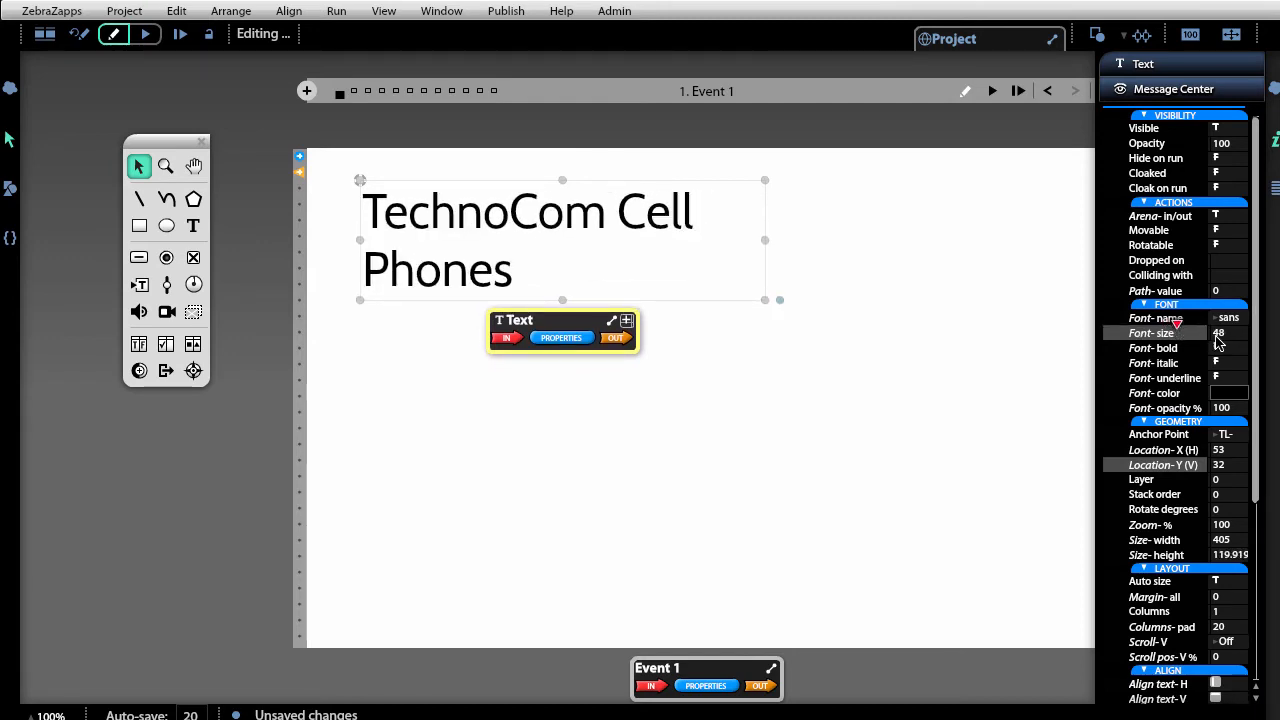
left_click(1219, 340)
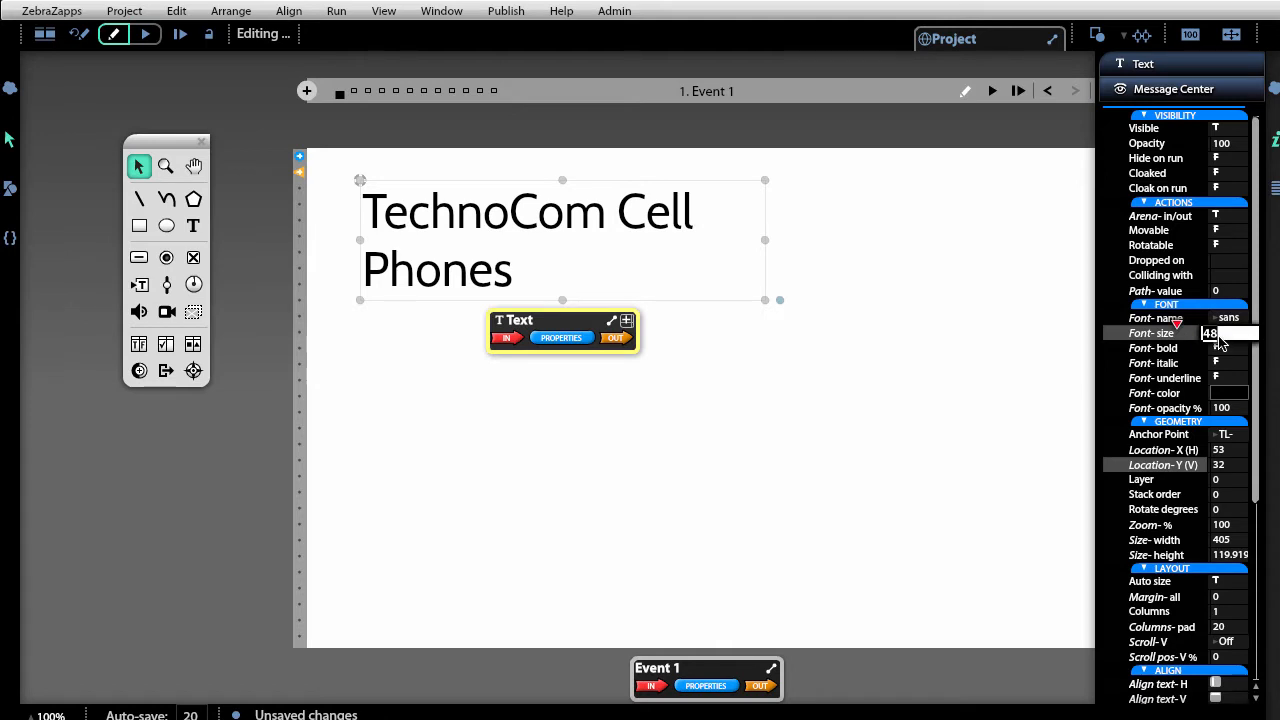
type("42")
key("Return")
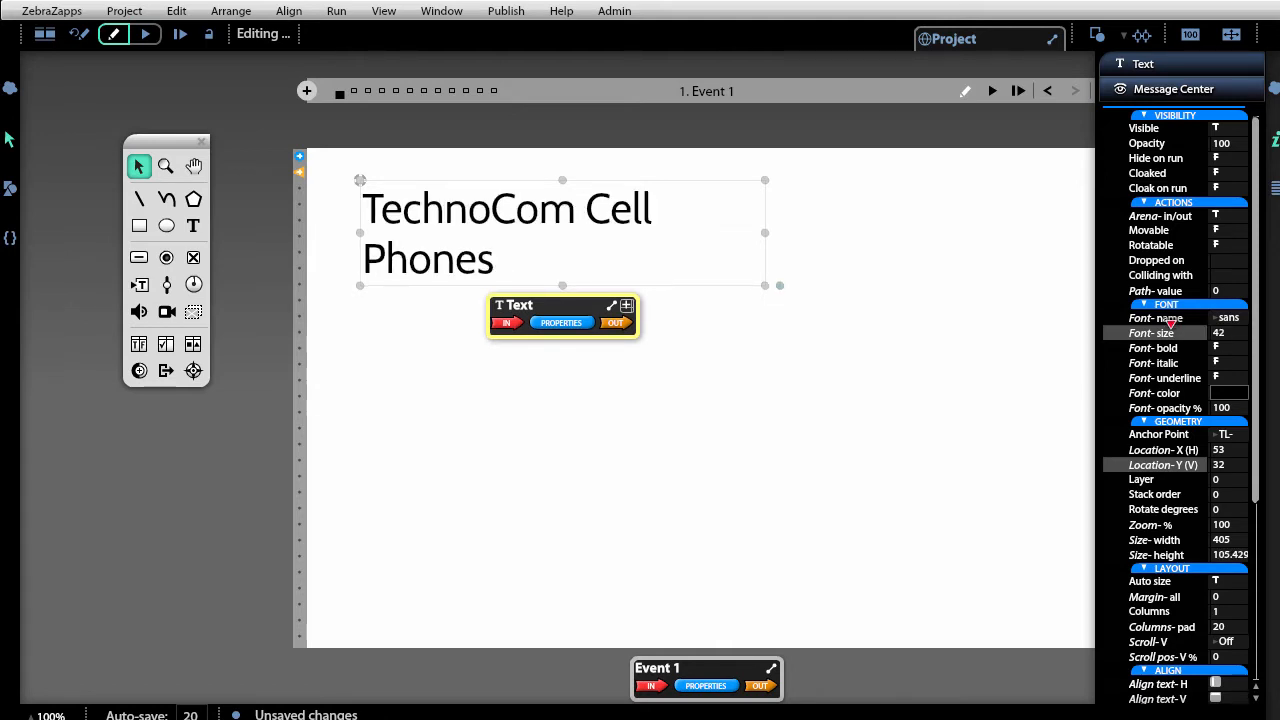
left_click(1230, 340)
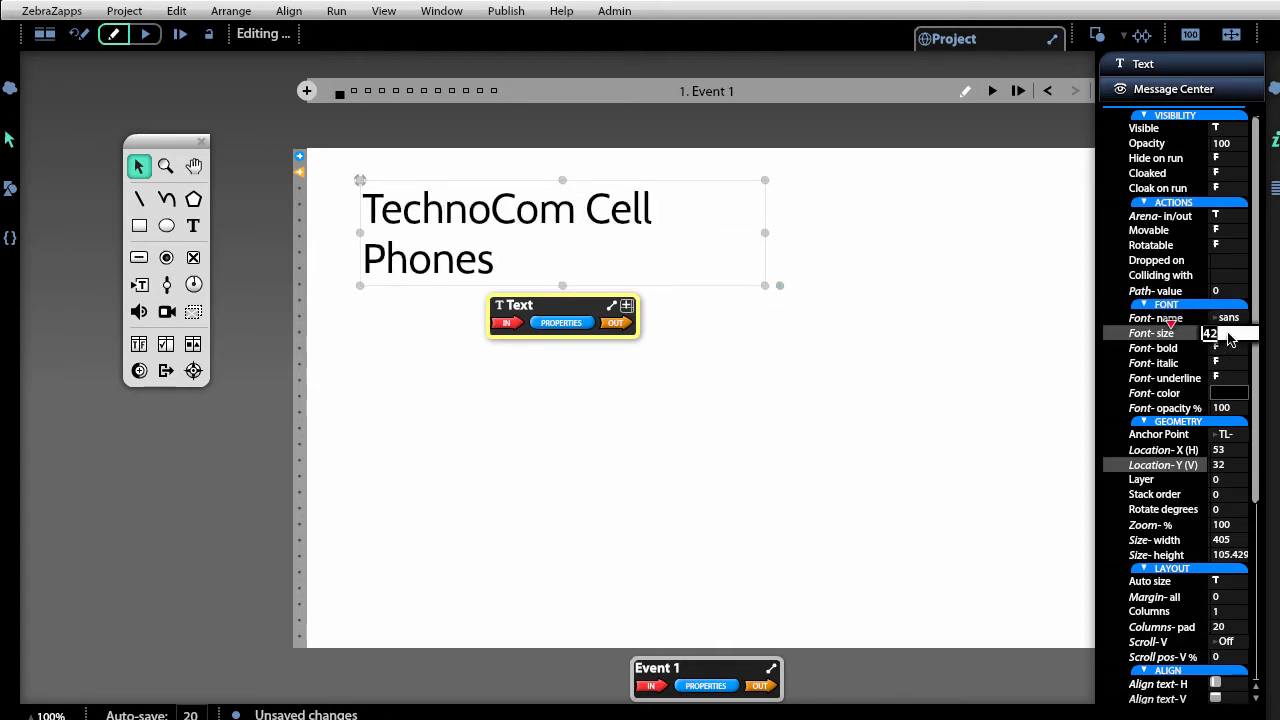
type("48")
key("Return")
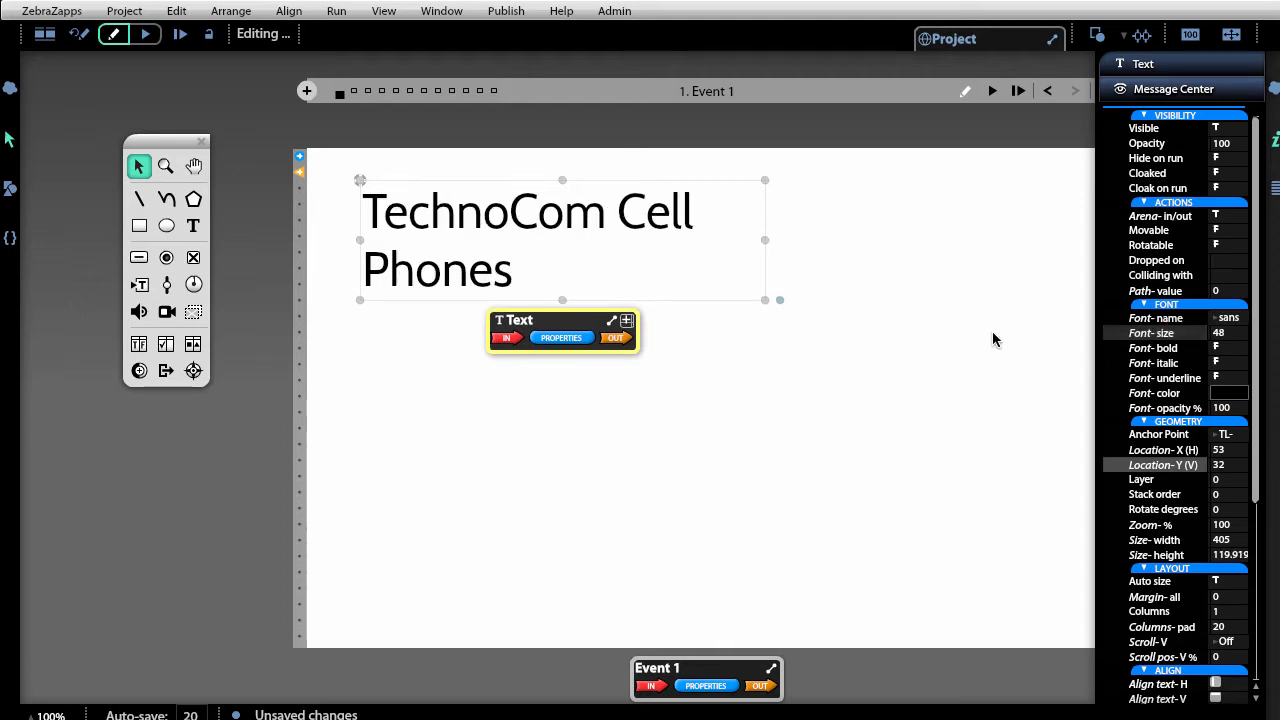
left_click_drag(764, 241, 887, 241)
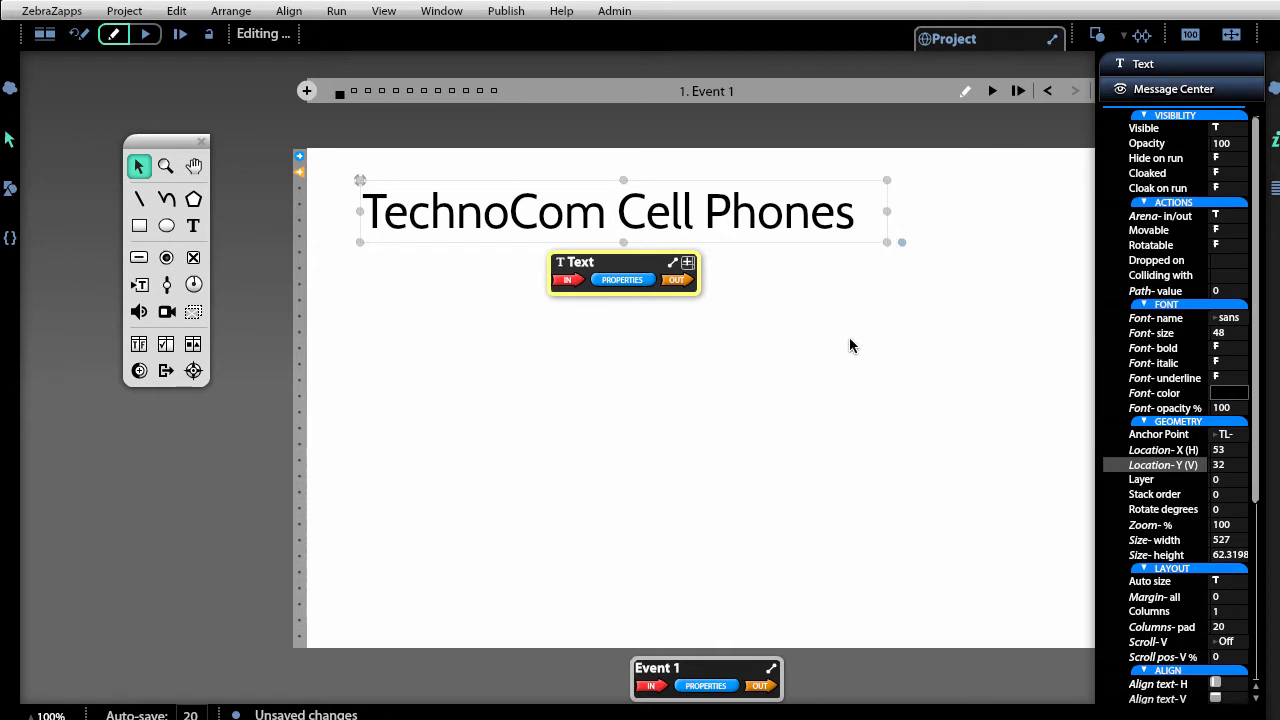
left_click(801, 388)
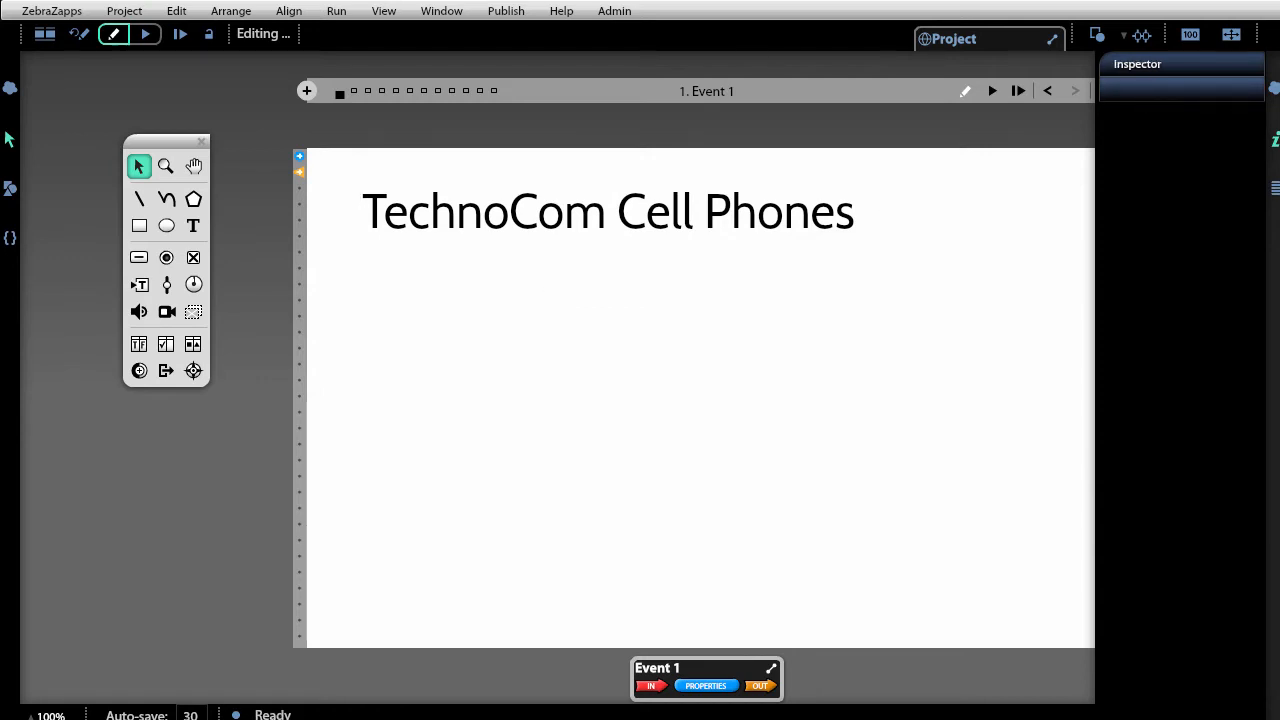
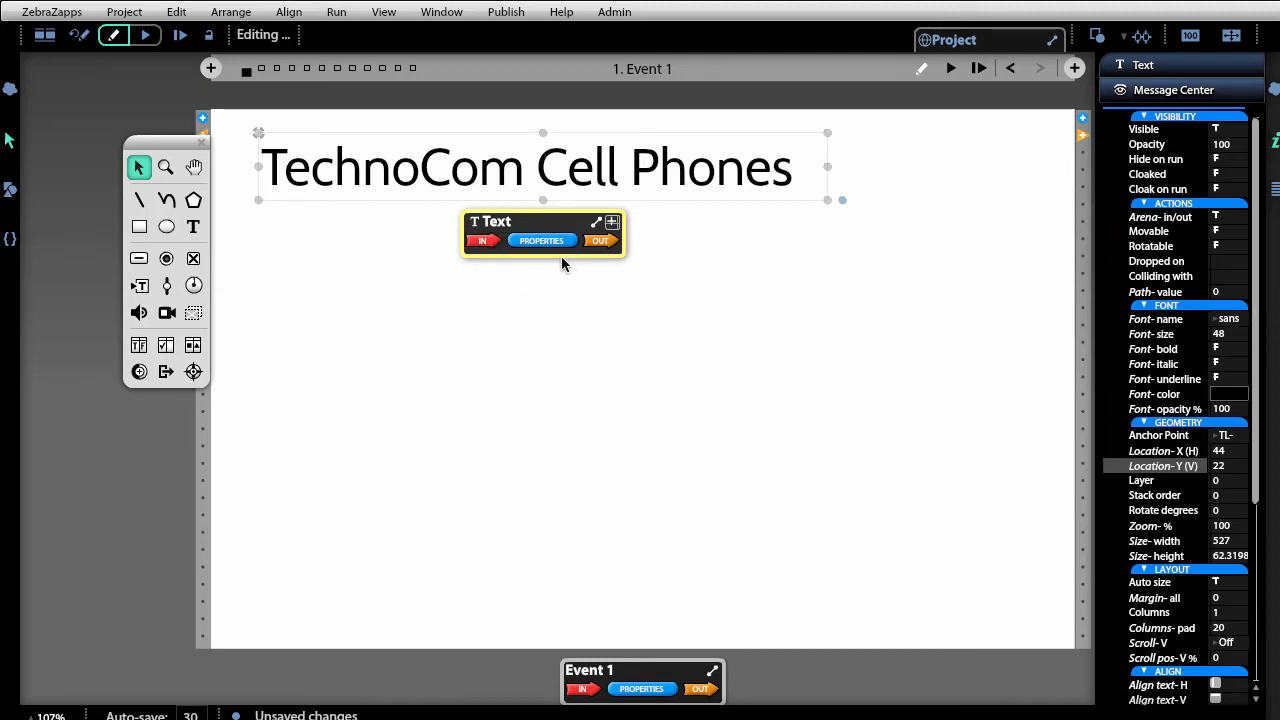
Nudge the TechnoCom Cell Phones title slightly upward into place at 44, 22.
mouse_move(551, 235)
left_mouse_down()
mouse_move(739, 387)
mouse_move(575, 270)
mouse_move(549, 219)
left_mouse_up()
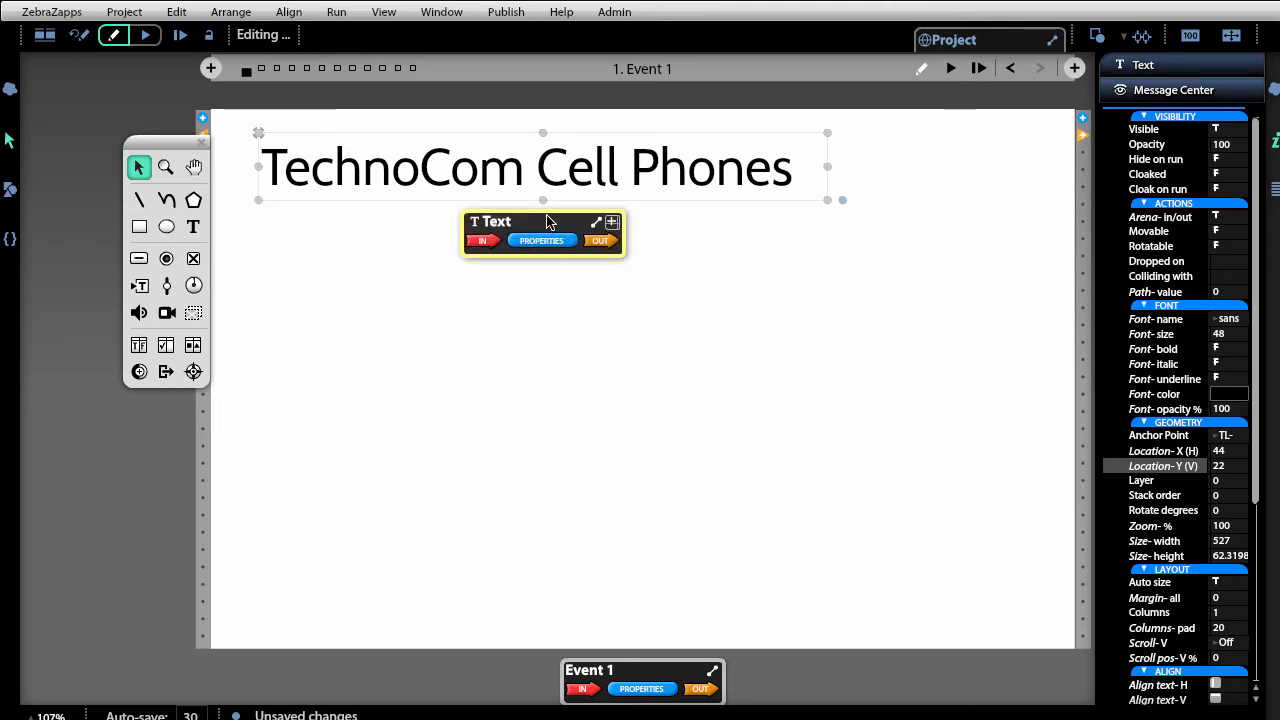
left_click(166, 167)
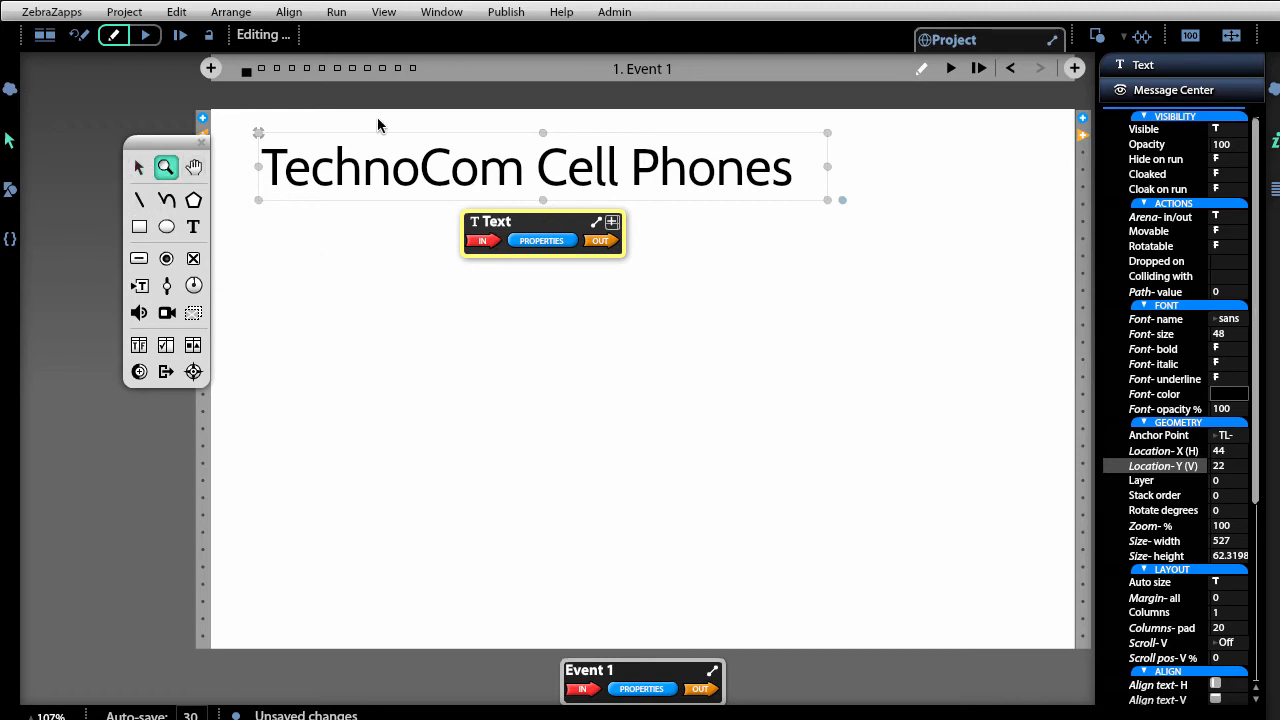
Zoom in on the TechnoCom Cell Phones title and position its Text node panel just below it.
left_click_drag(377, 120, 773, 610)
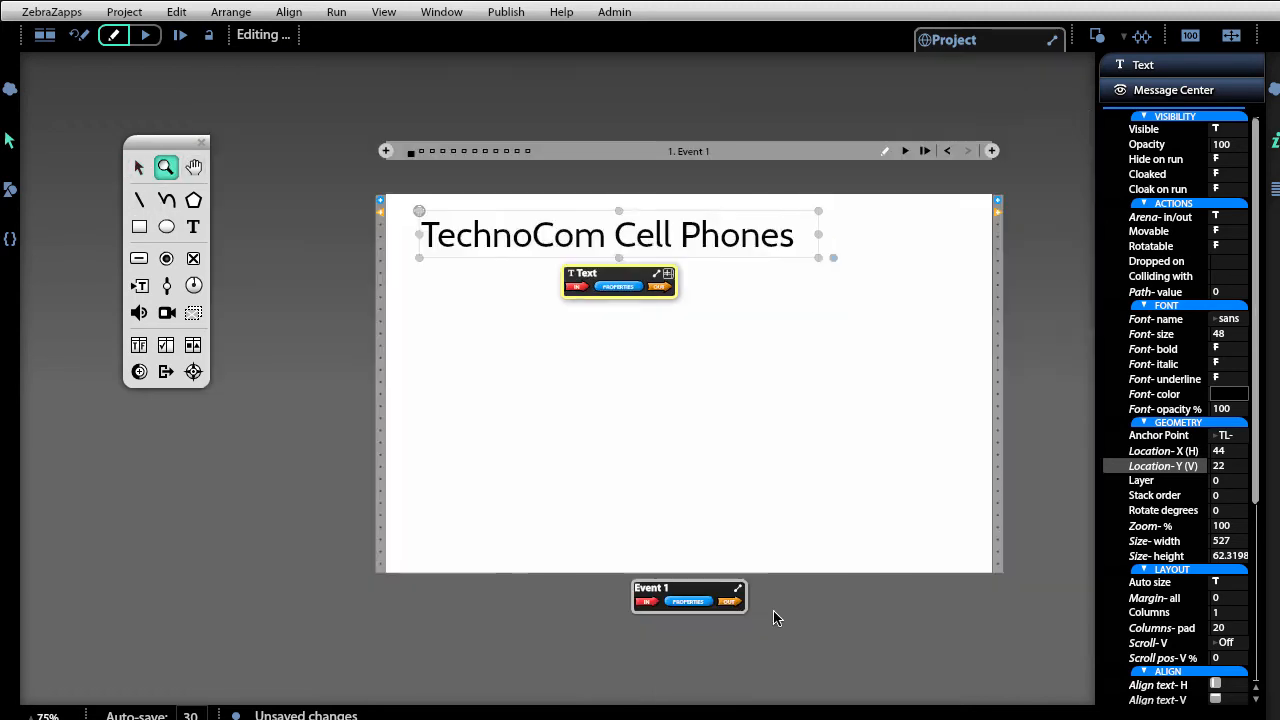
left_click_drag(697, 378, 518, 222)
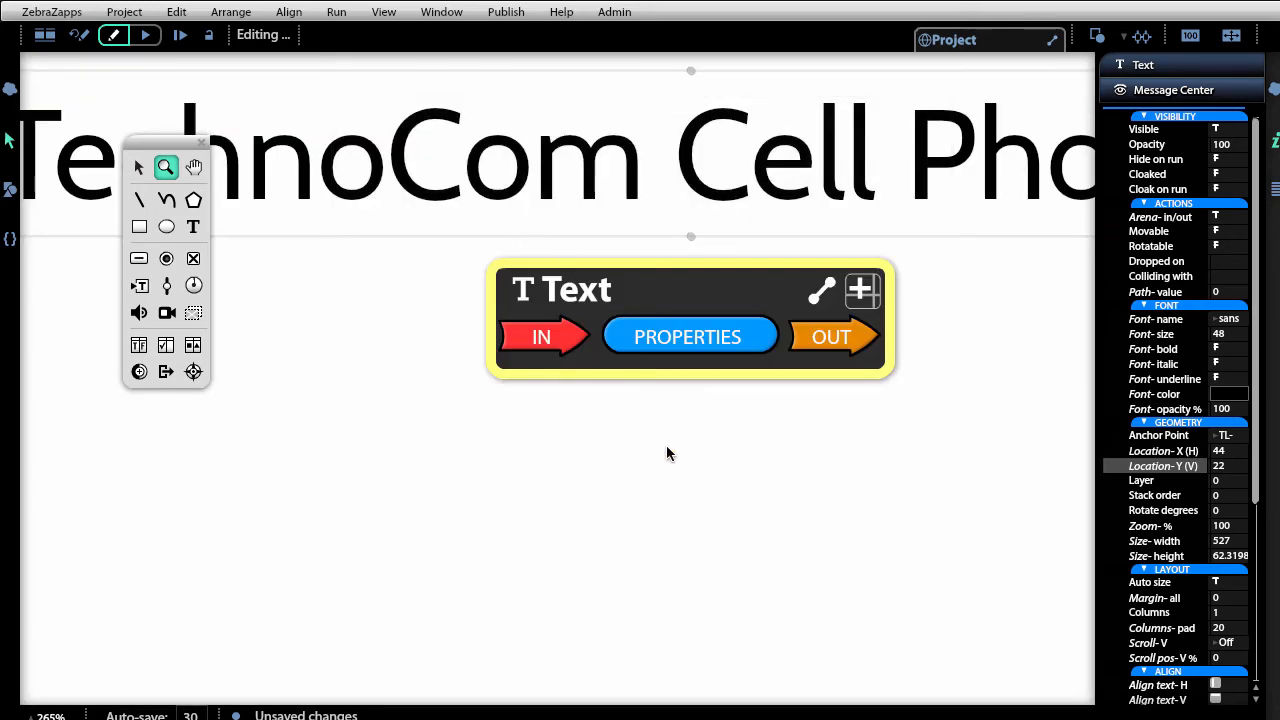
left_click(139, 167)
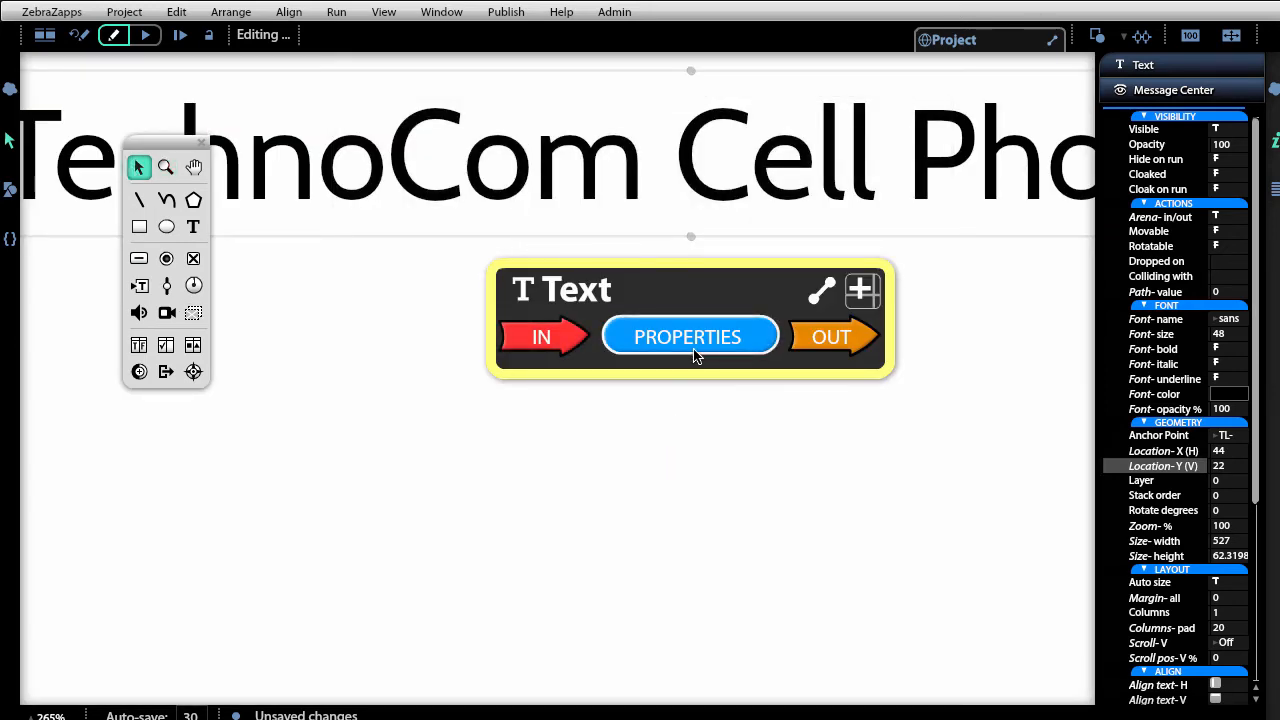
left_click(734, 334)
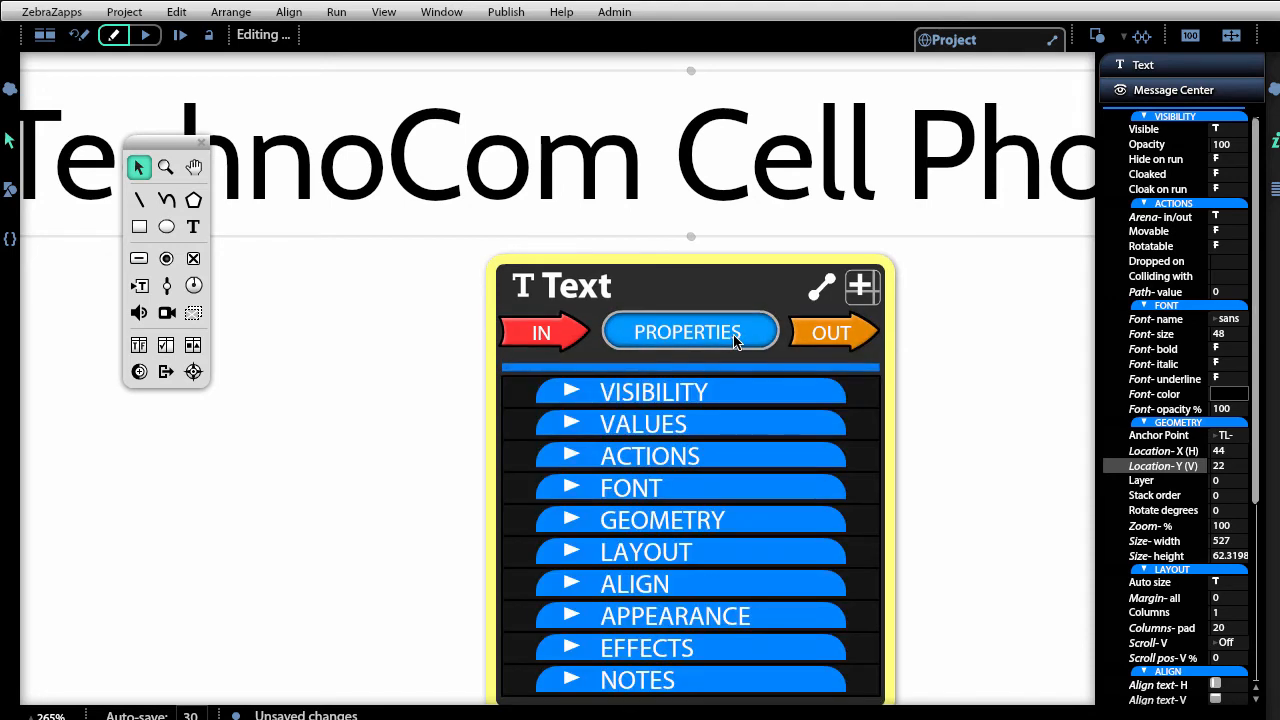
left_click_drag(675, 205, 648, 154)
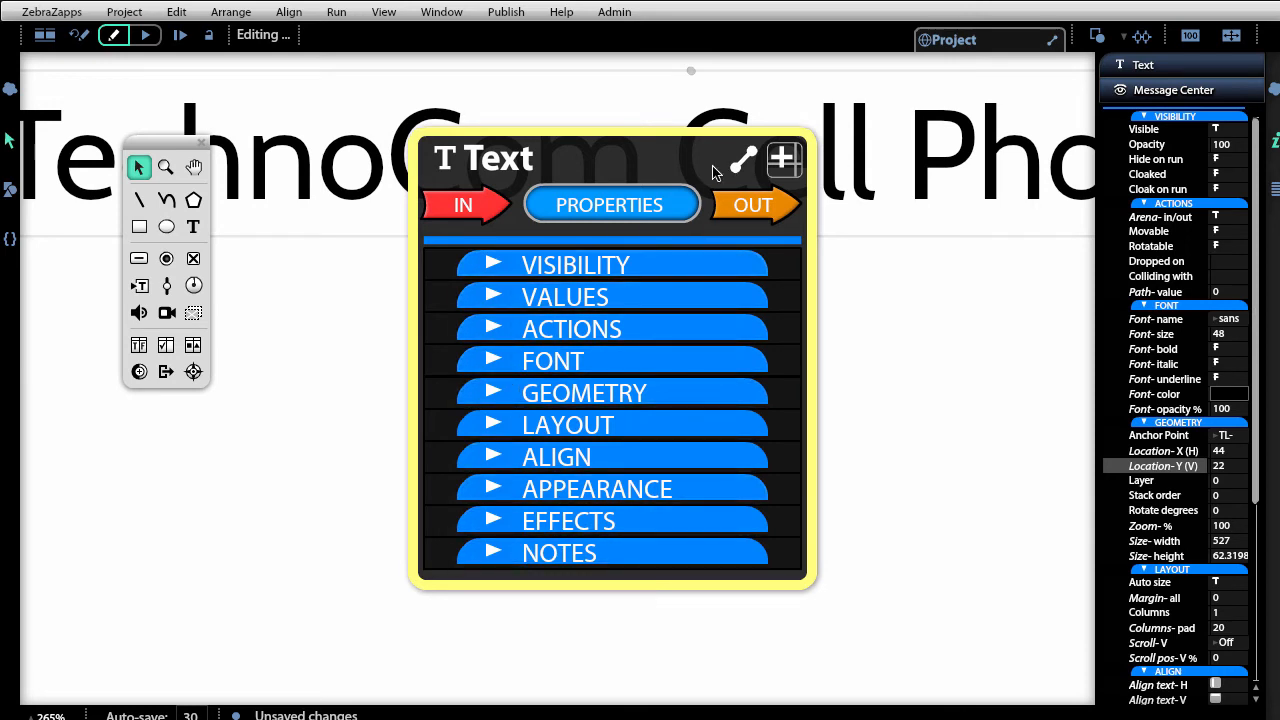
left_click(630, 200)
left_click_drag(646, 154, 649, 189)
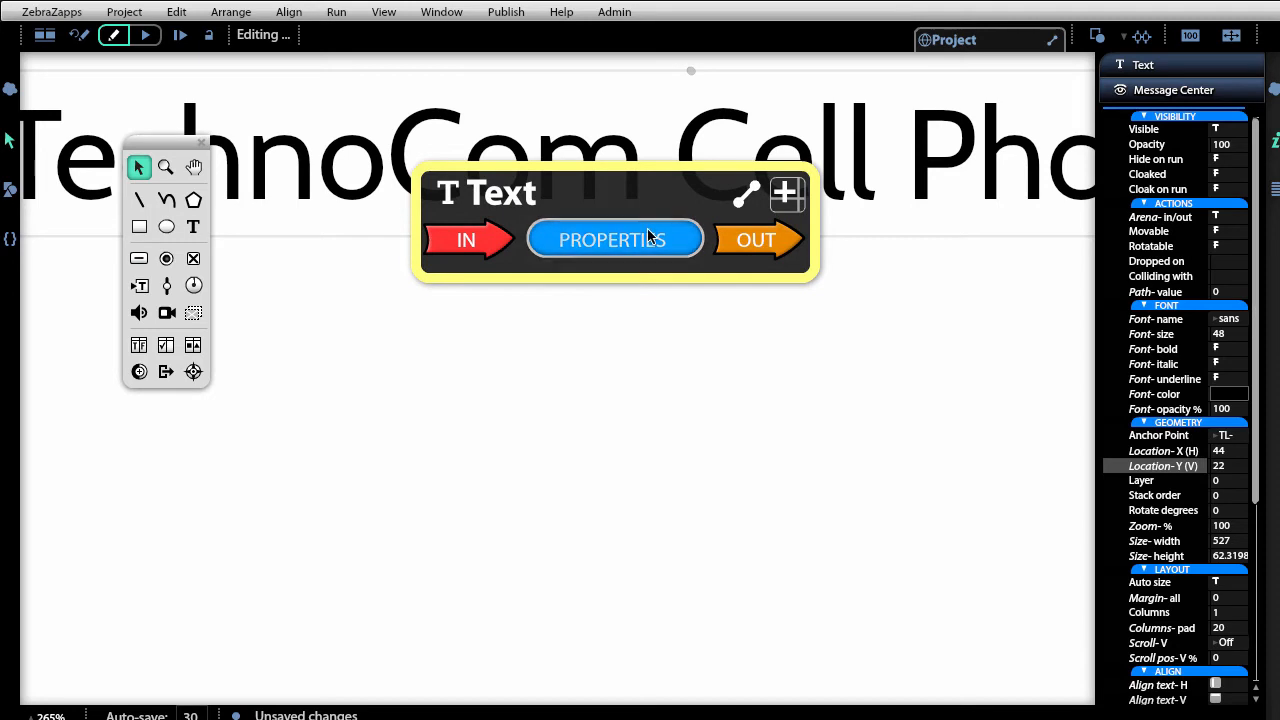
Switch the title's font to Cantarell in the Text node's FONT properties.
left_click(647, 229)
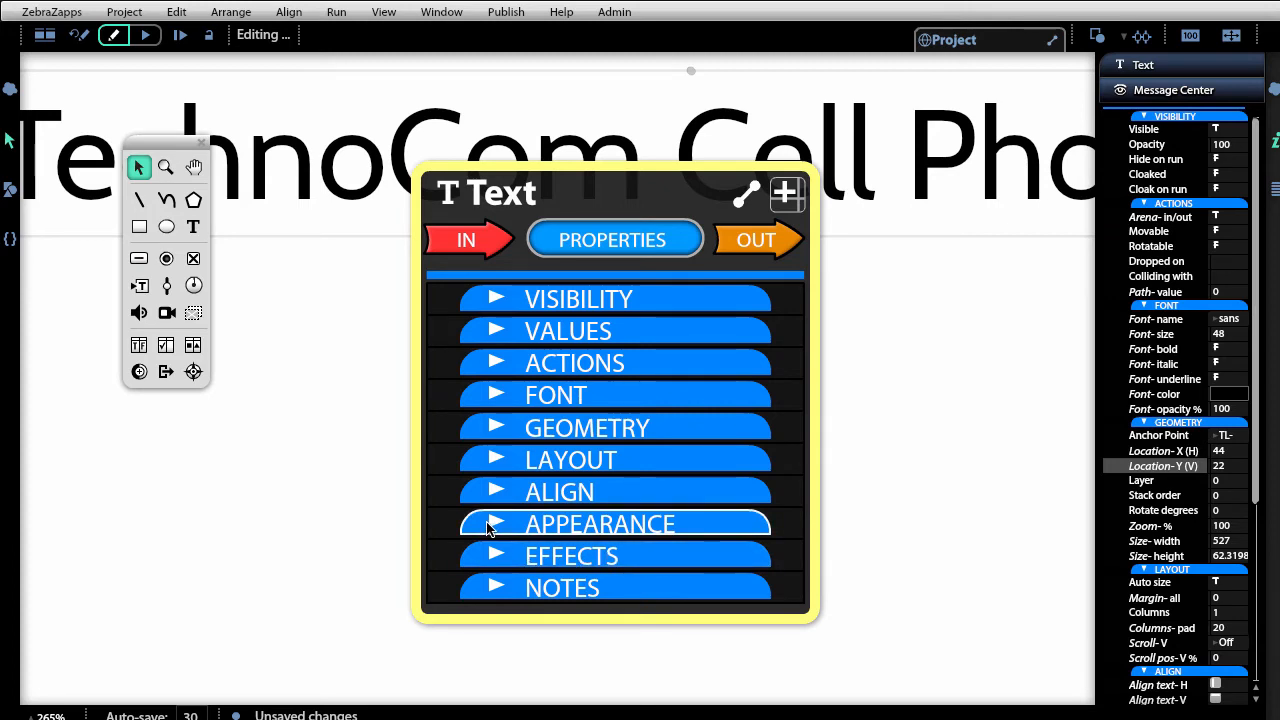
left_click(481, 398)
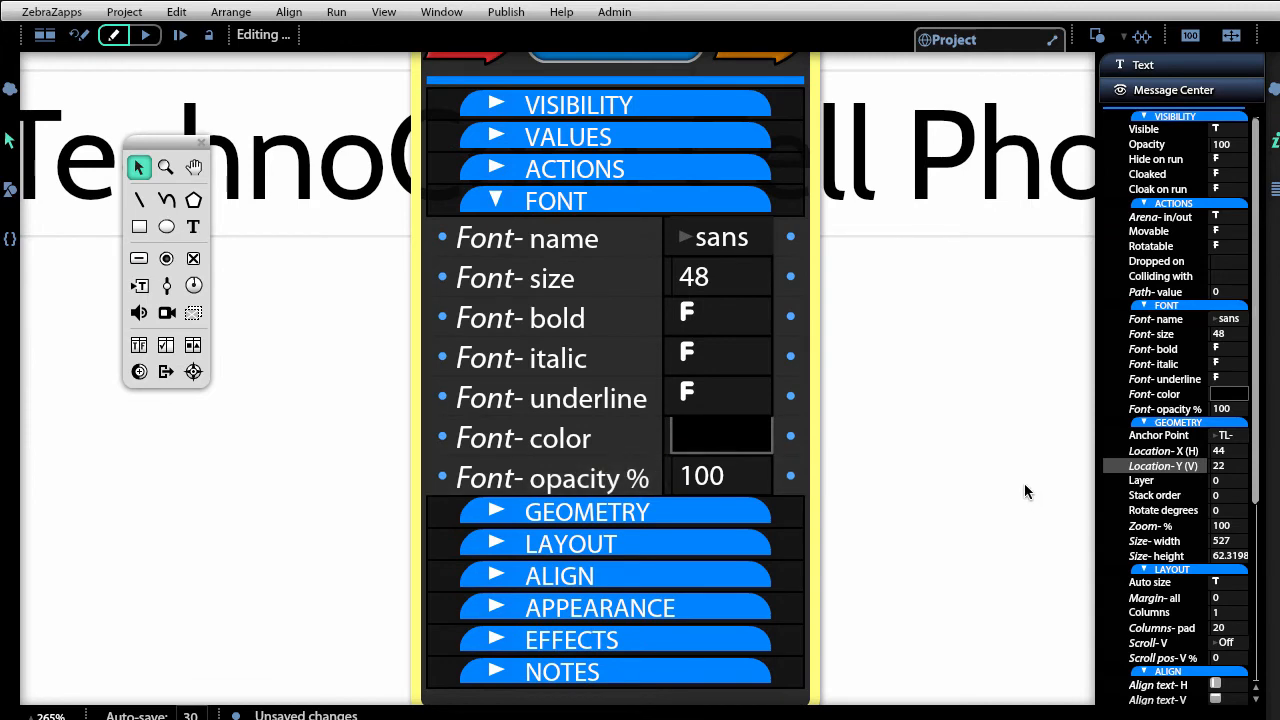
left_click(756, 250)
scroll(784, 185, "up", 5)
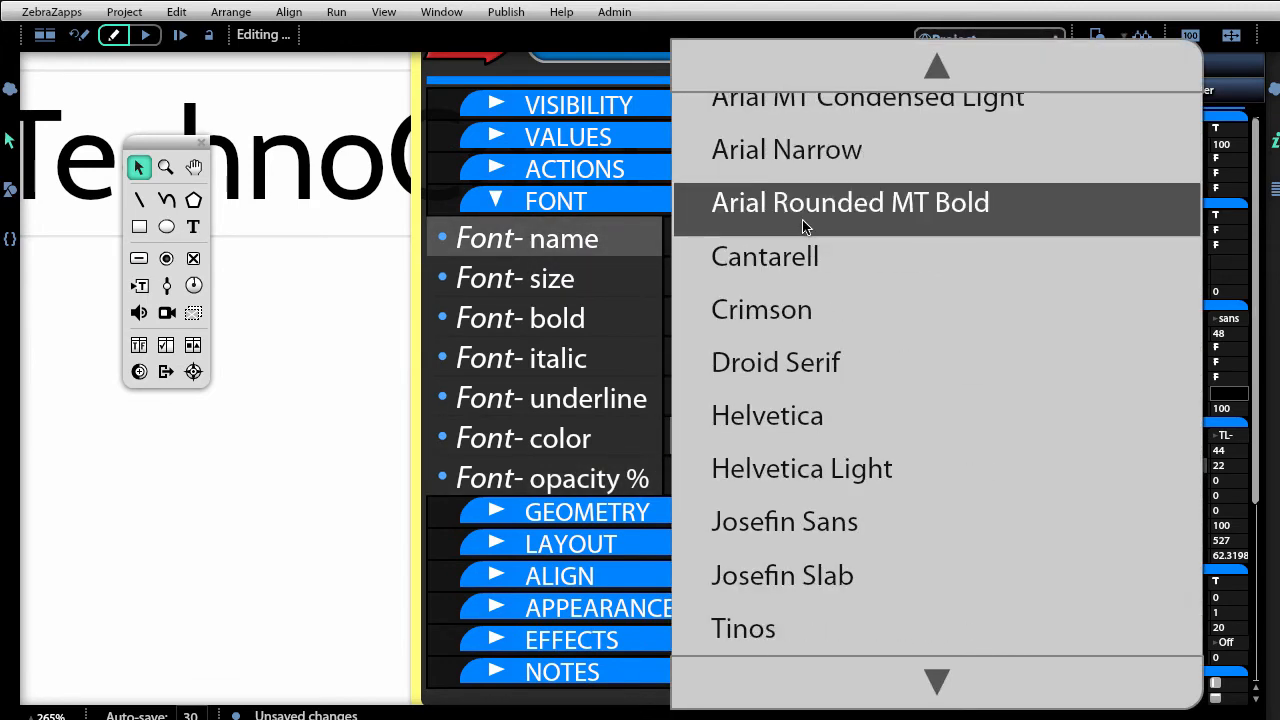
left_click(805, 257)
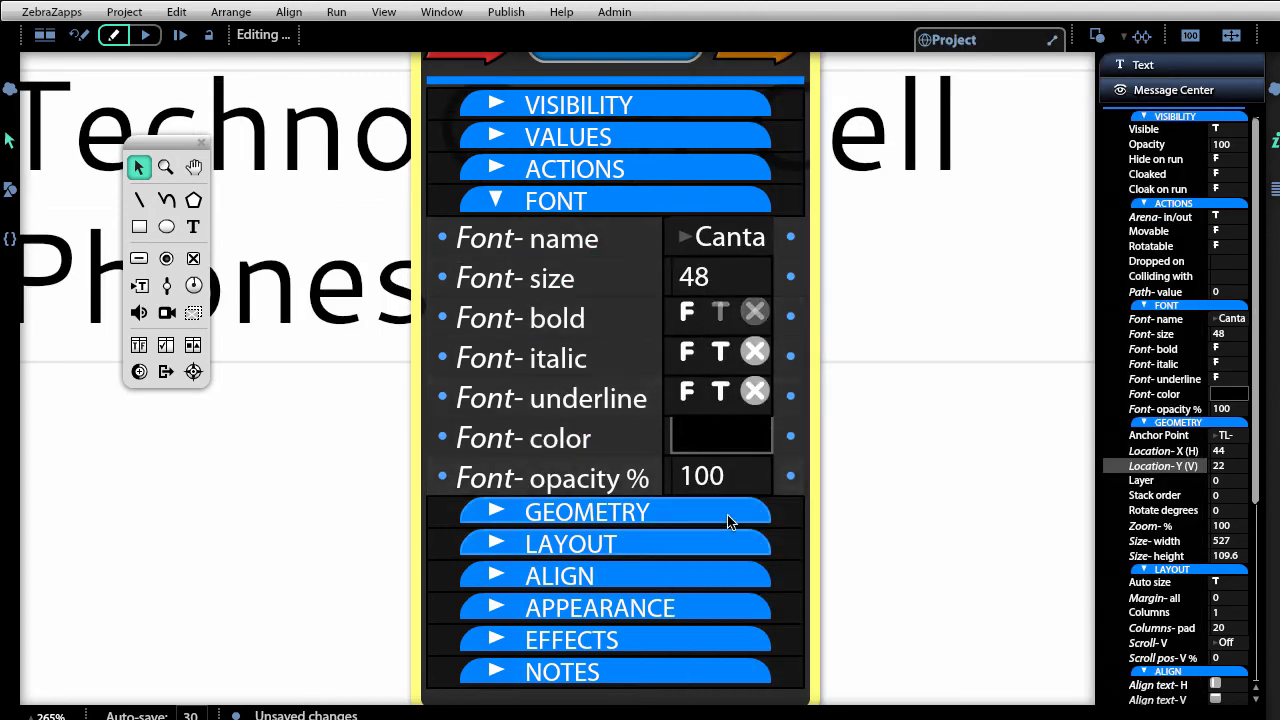
left_click(638, 202)
left_click_drag(634, 80, 634, 297)
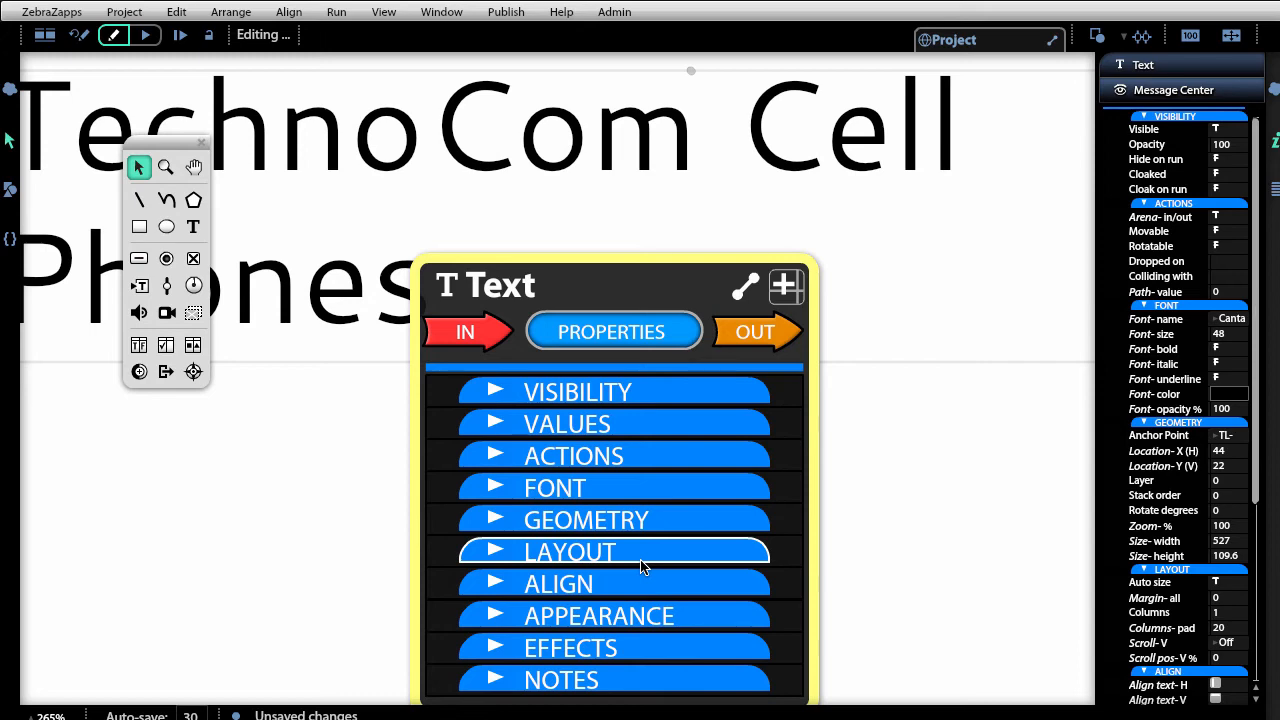
left_click(643, 422)
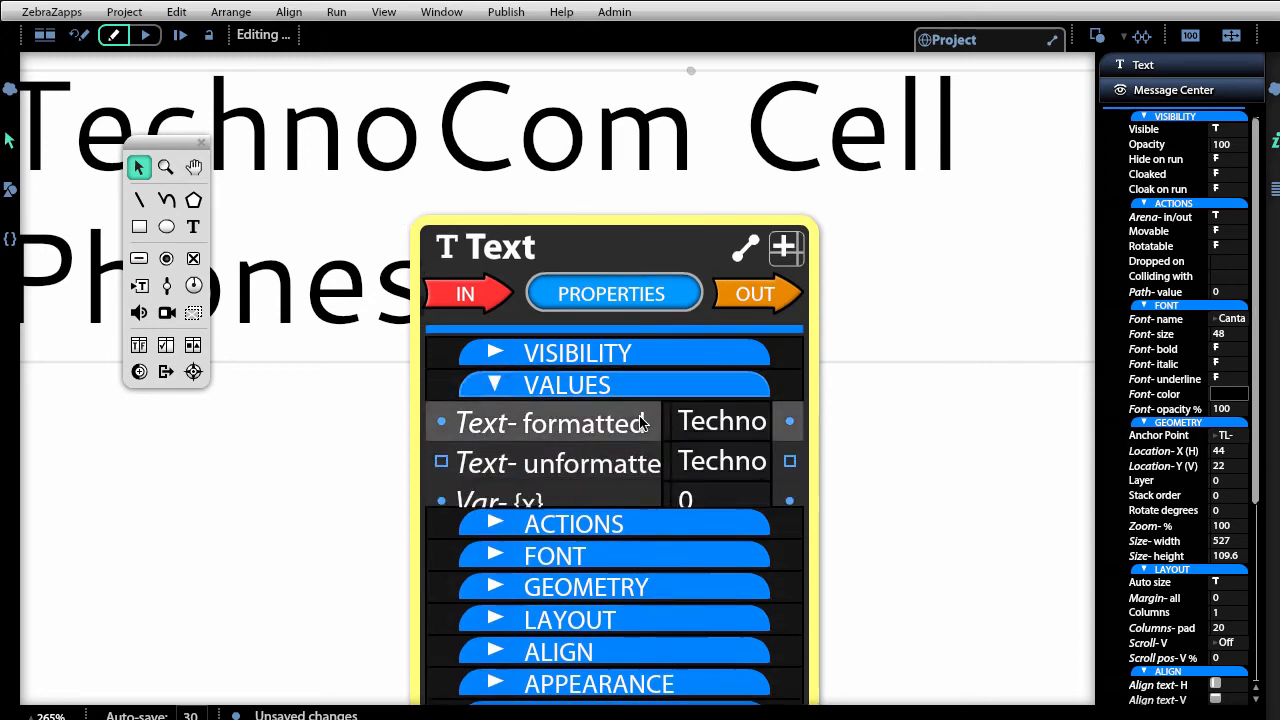
left_click(625, 512)
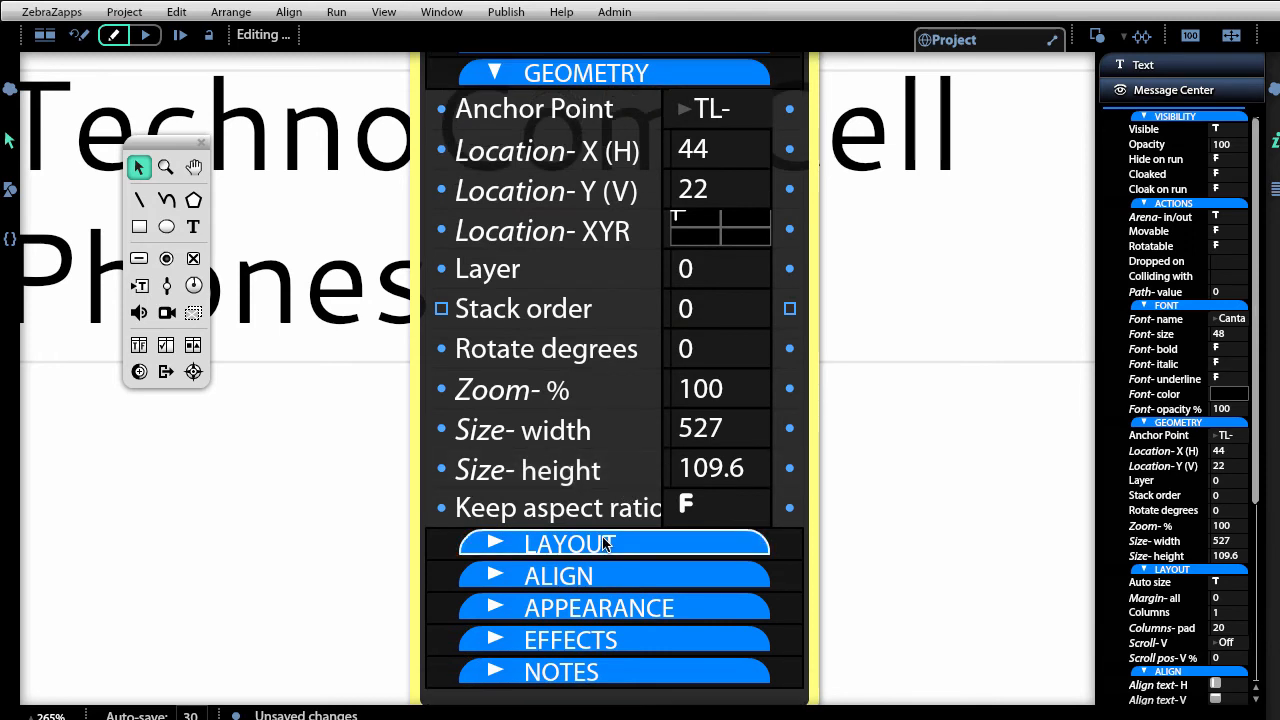
left_click(533, 76)
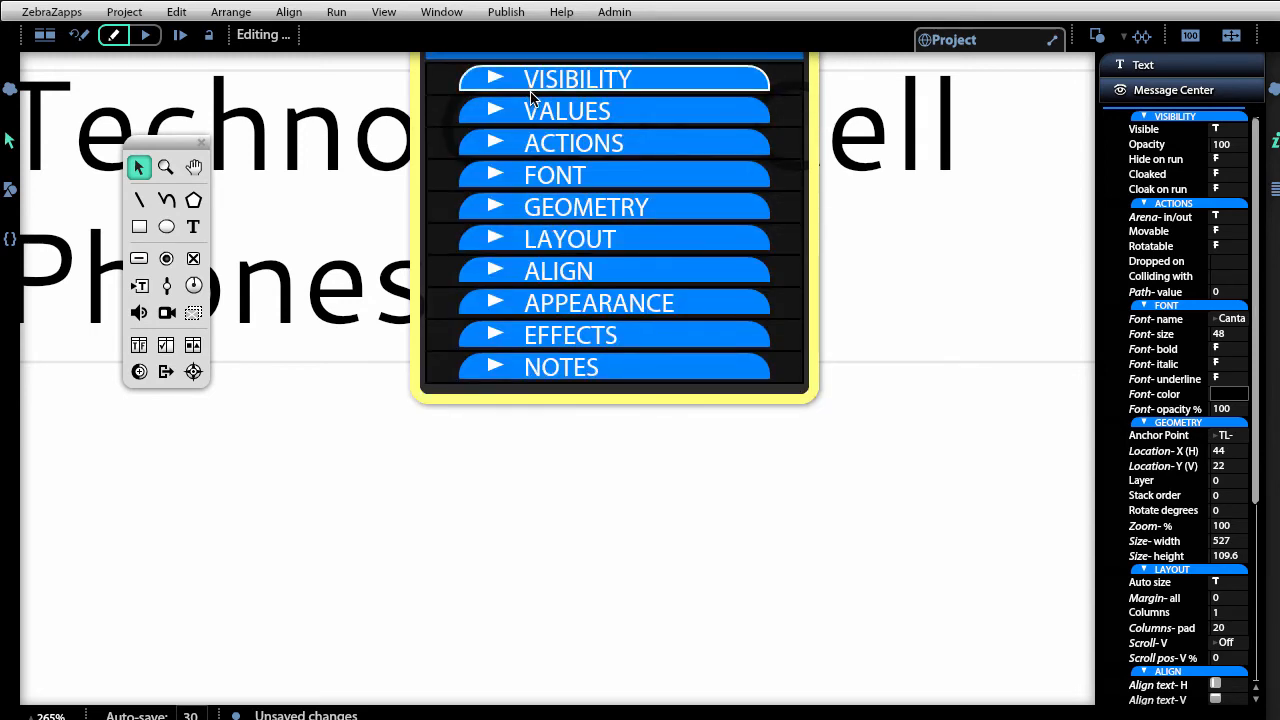
scroll(393, 496, "down", 13)
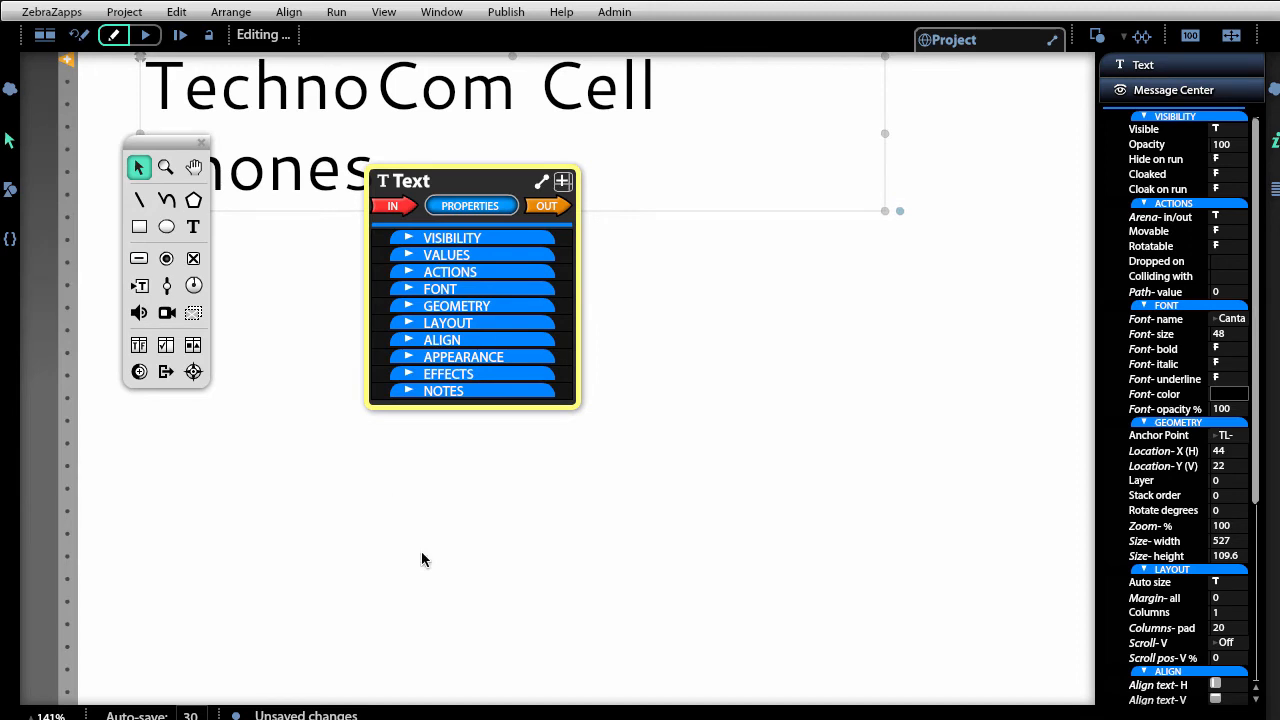
left_click(507, 206)
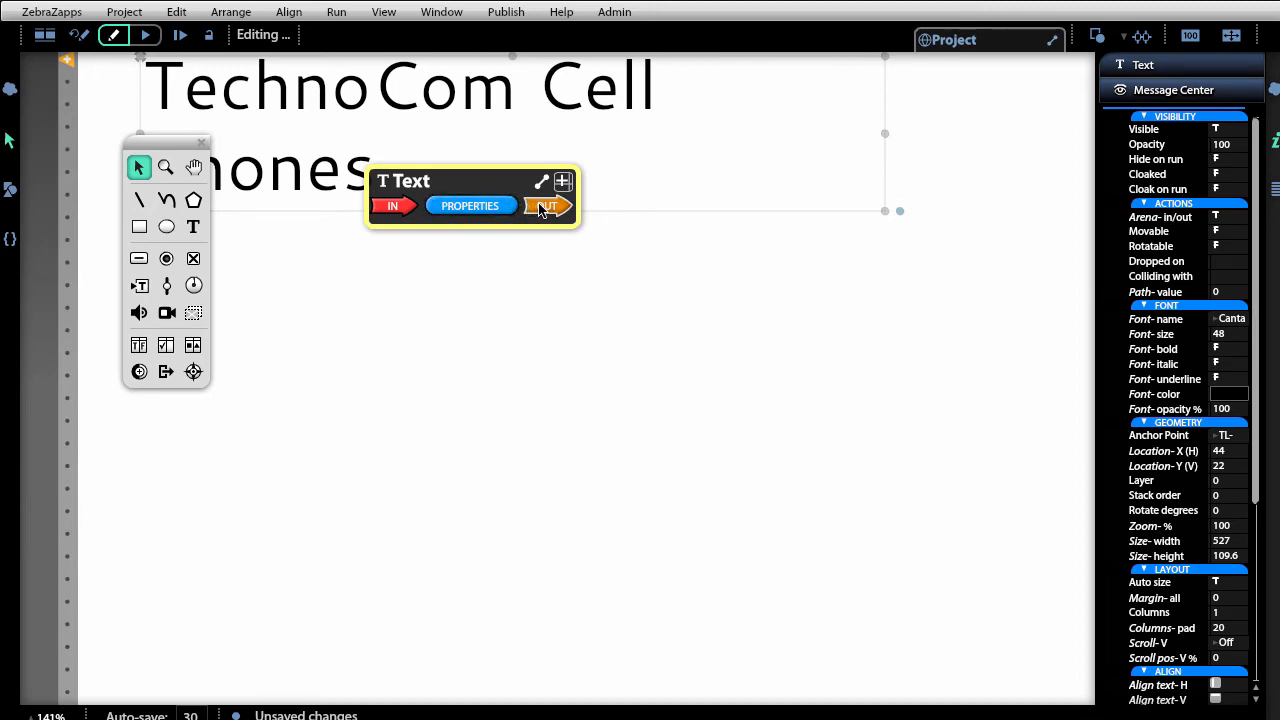
left_click(546, 206)
left_click(393, 206)
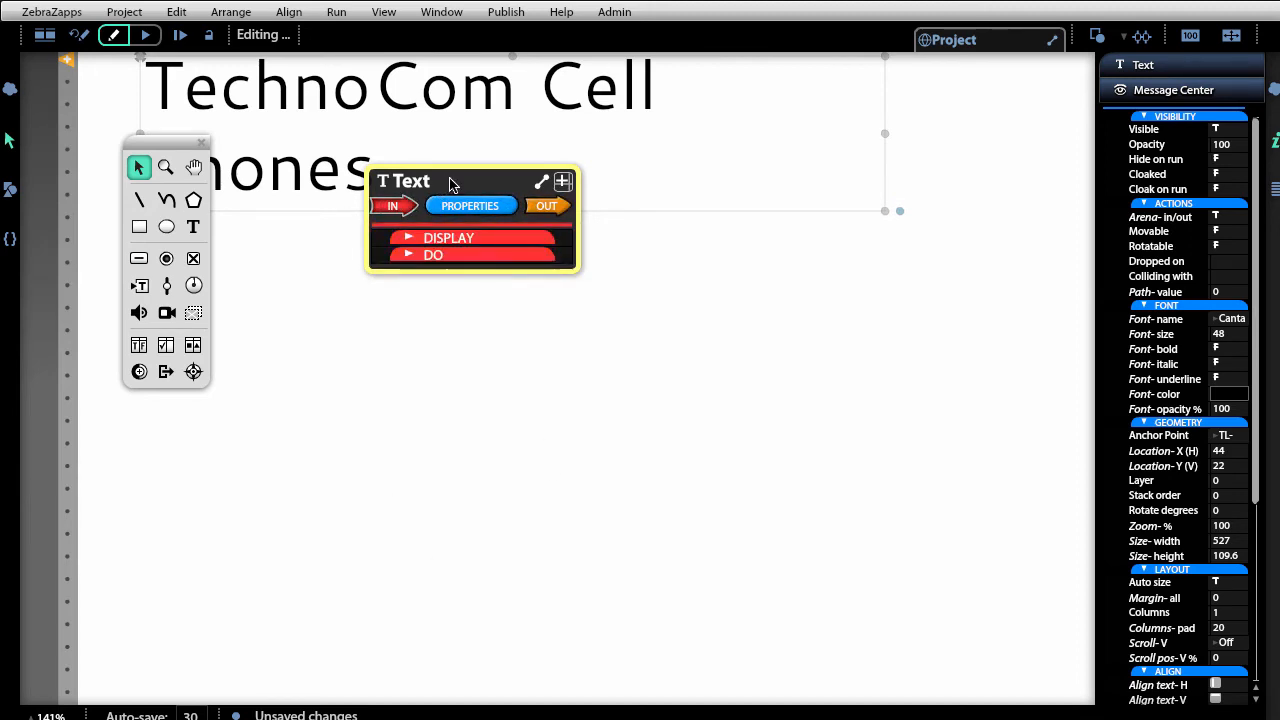
left_click_drag(432, 188, 470, 247)
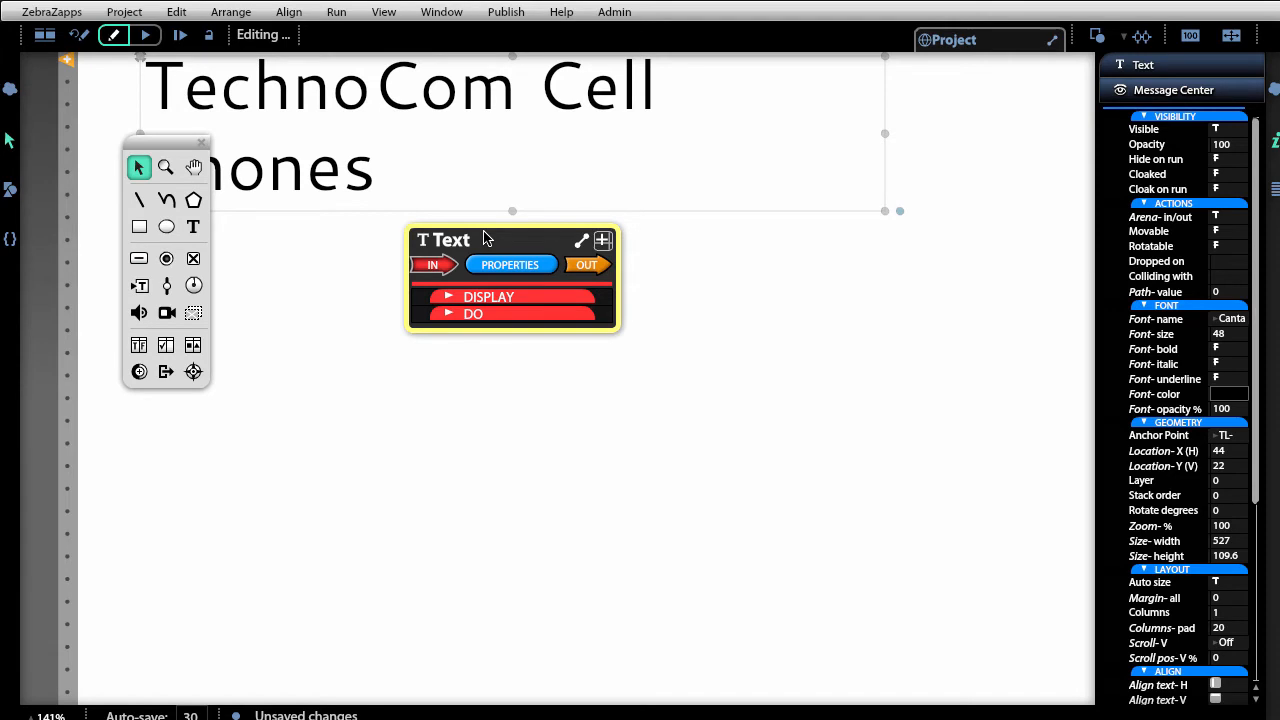
left_click(433, 264)
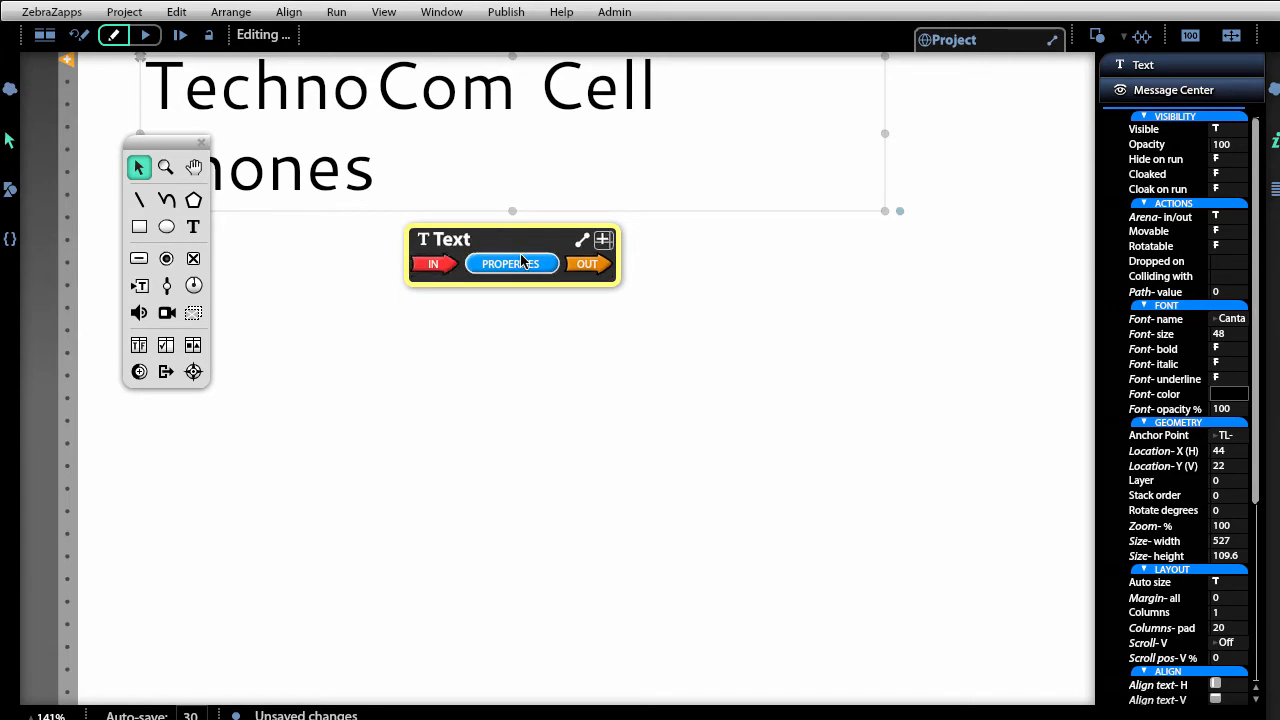
left_click(521, 261)
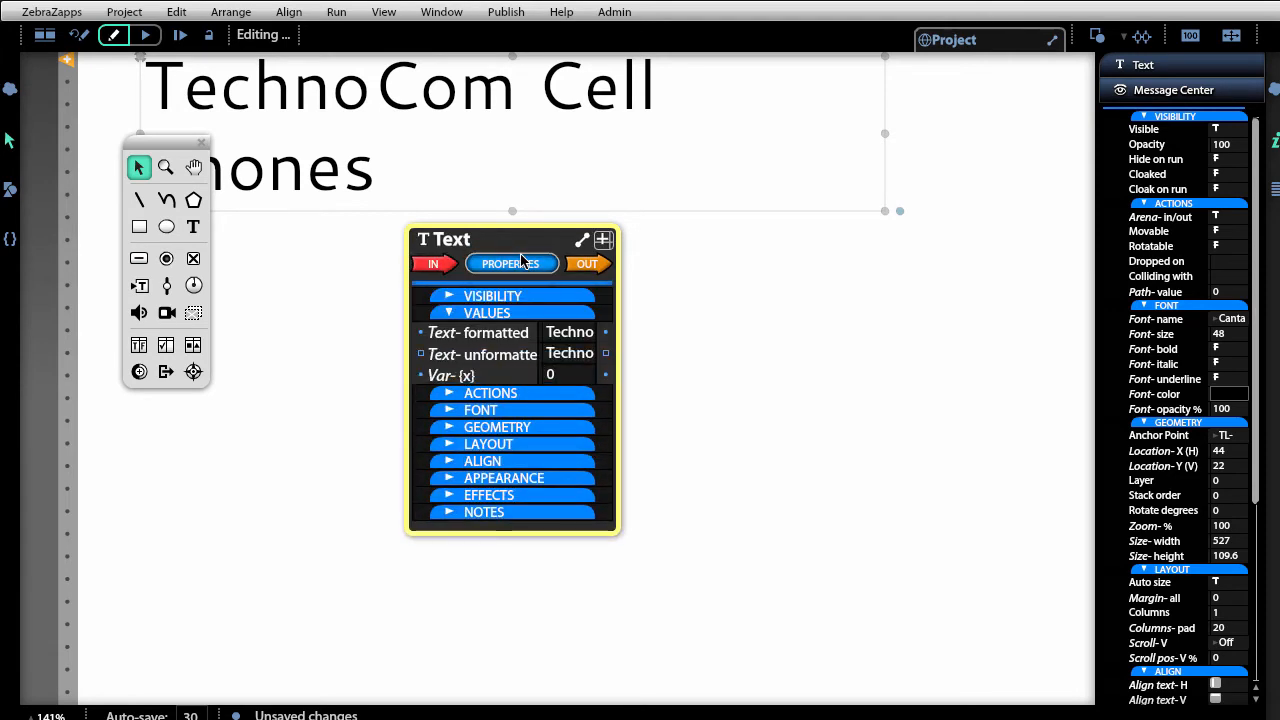
Give the title a green (80FF00) shadow with shadow length 4.
left_click(515, 496)
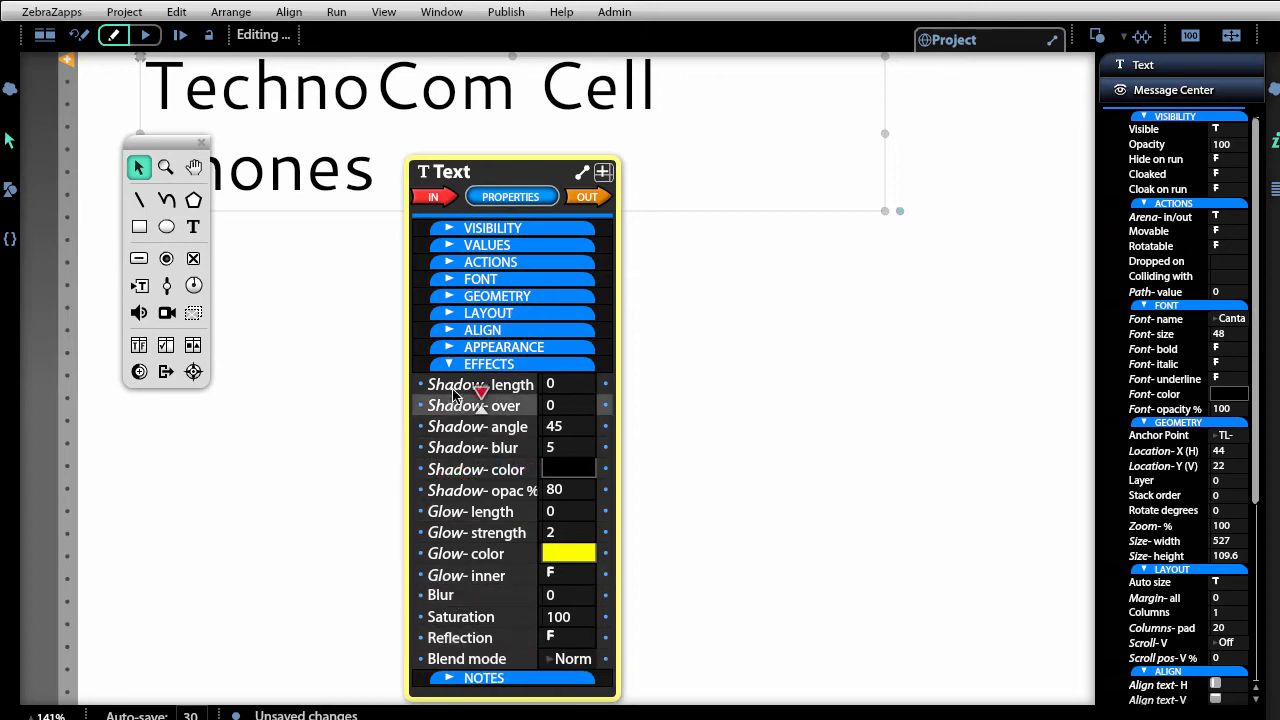
left_click_drag(434, 374, 446, 373)
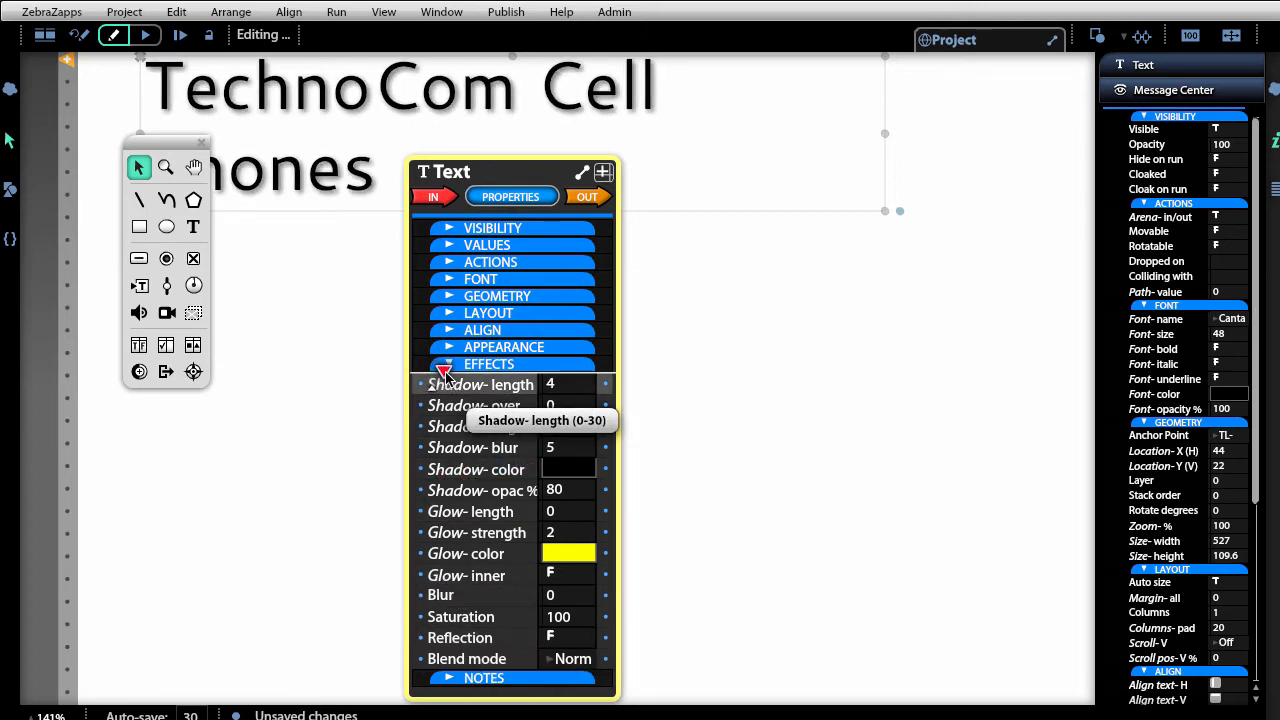
left_click(557, 469)
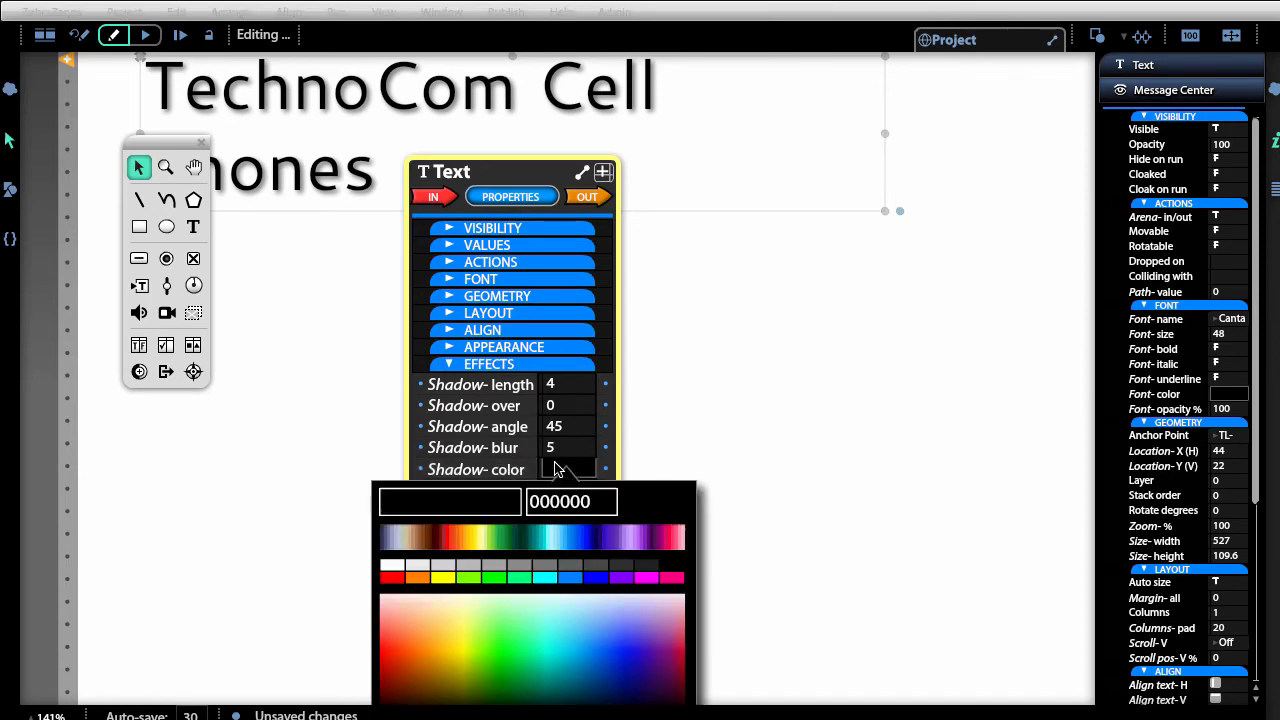
left_click(474, 580)
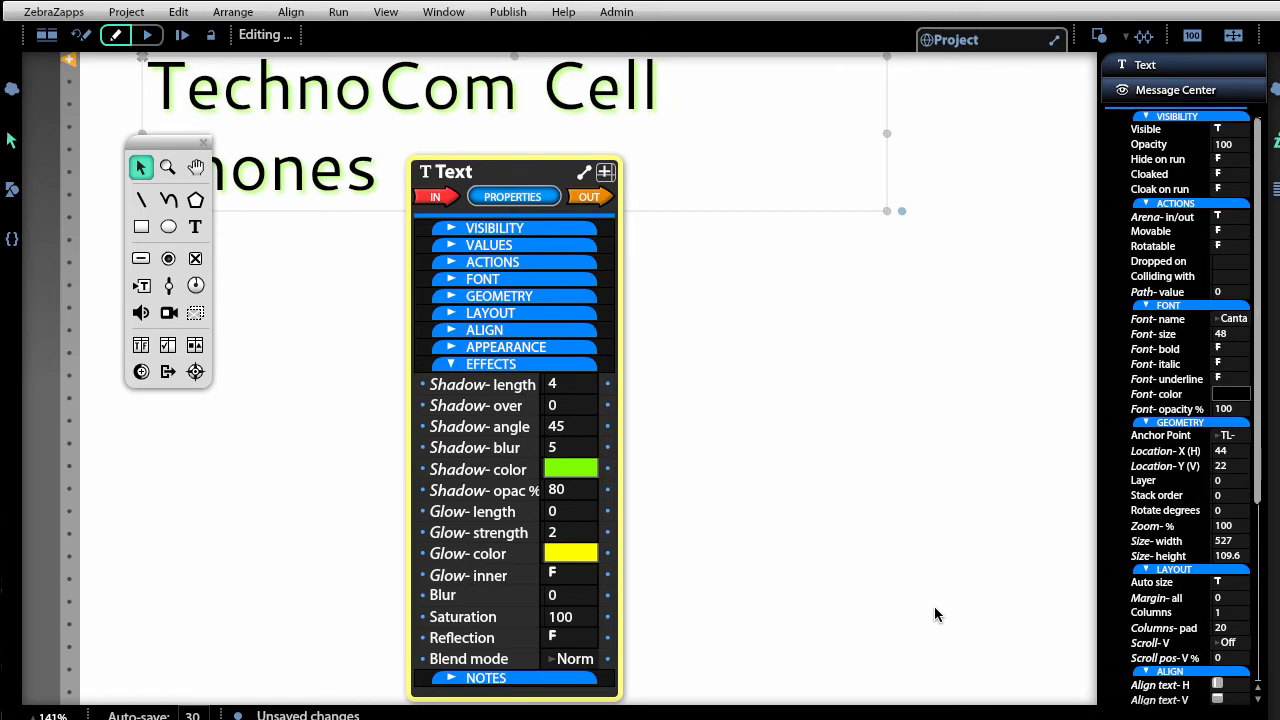
Widen the title box so it fits on one line and move it to the top-left corner.
scroll(934, 606, "down", 5)
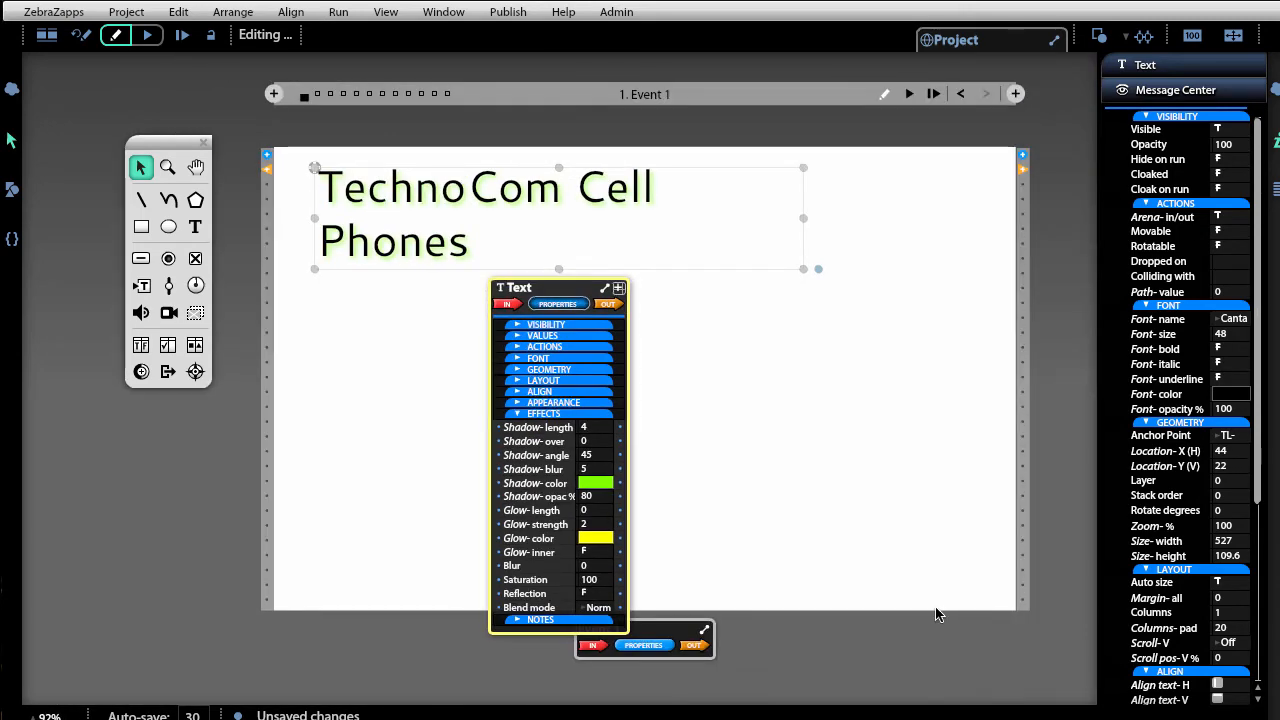
left_click(893, 380)
left_click(472, 230)
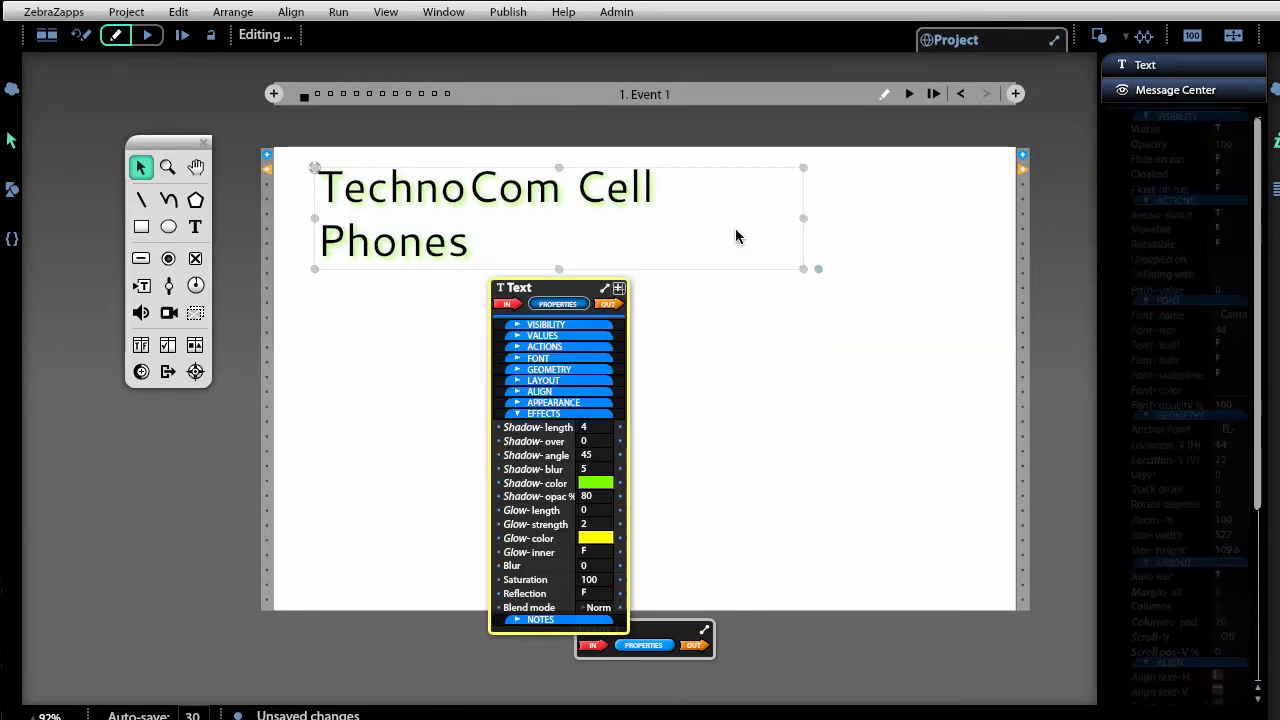
left_click_drag(797, 228, 898, 225)
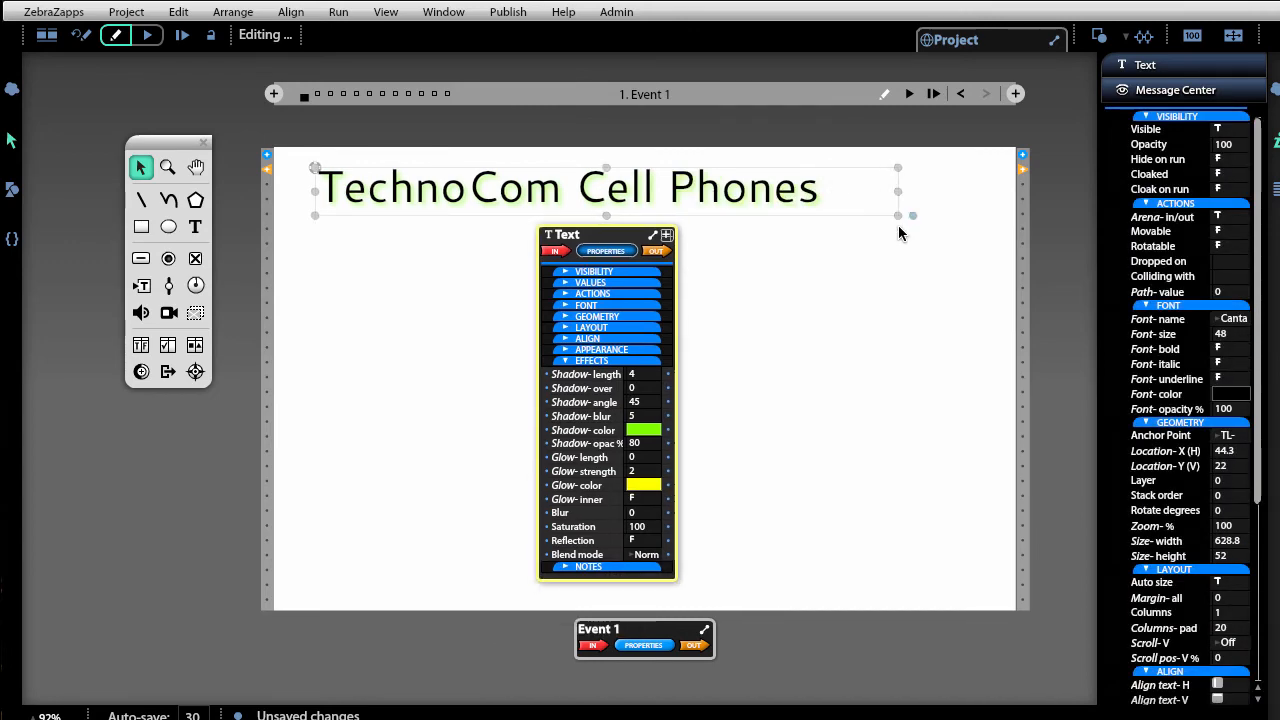
left_click(896, 257)
left_click_drag(666, 185, 637, 174)
Draw a horizontal line below the title and a diagonal line rising to the upper right.
left_click(585, 545)
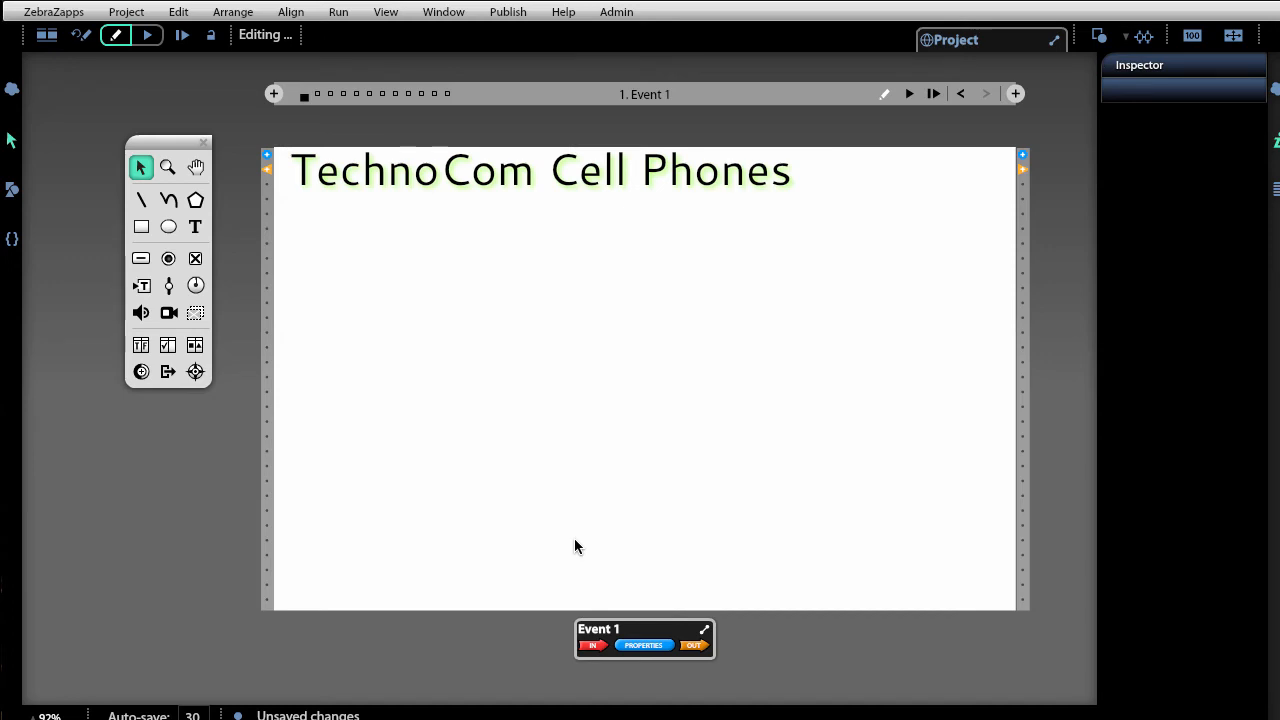
left_click_drag(167, 139, 199, 300)
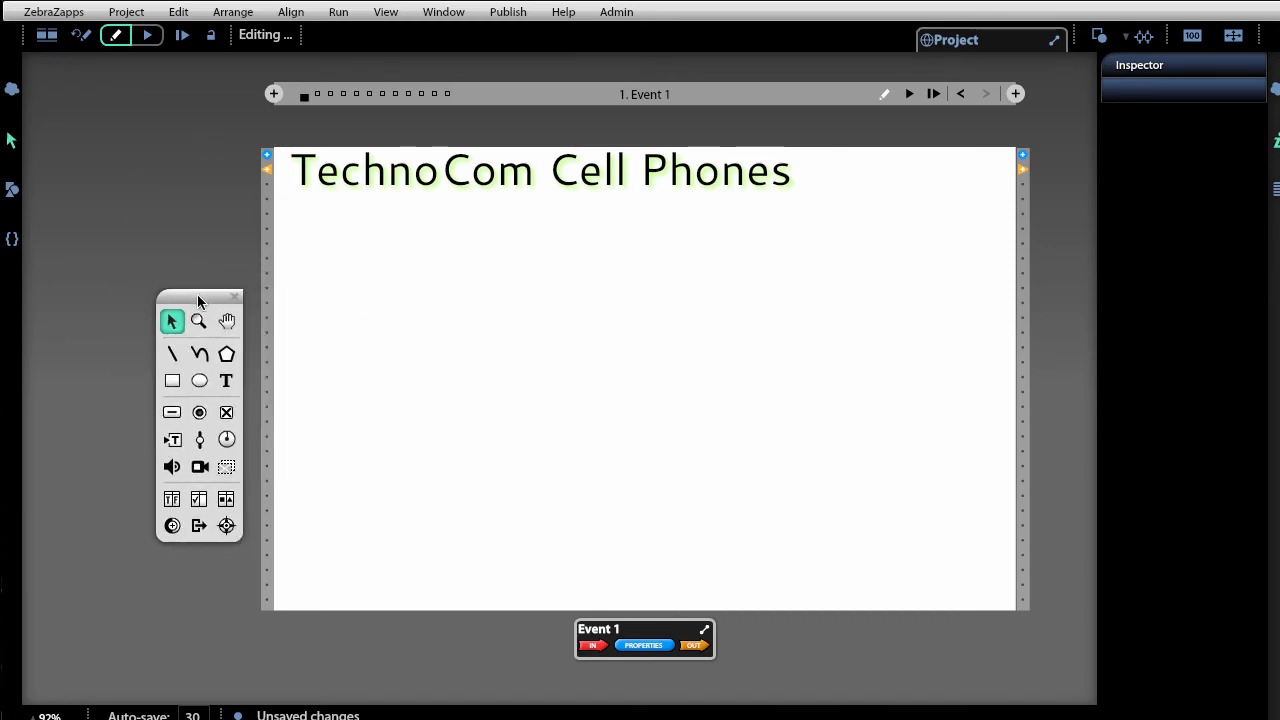
left_click(172, 353)
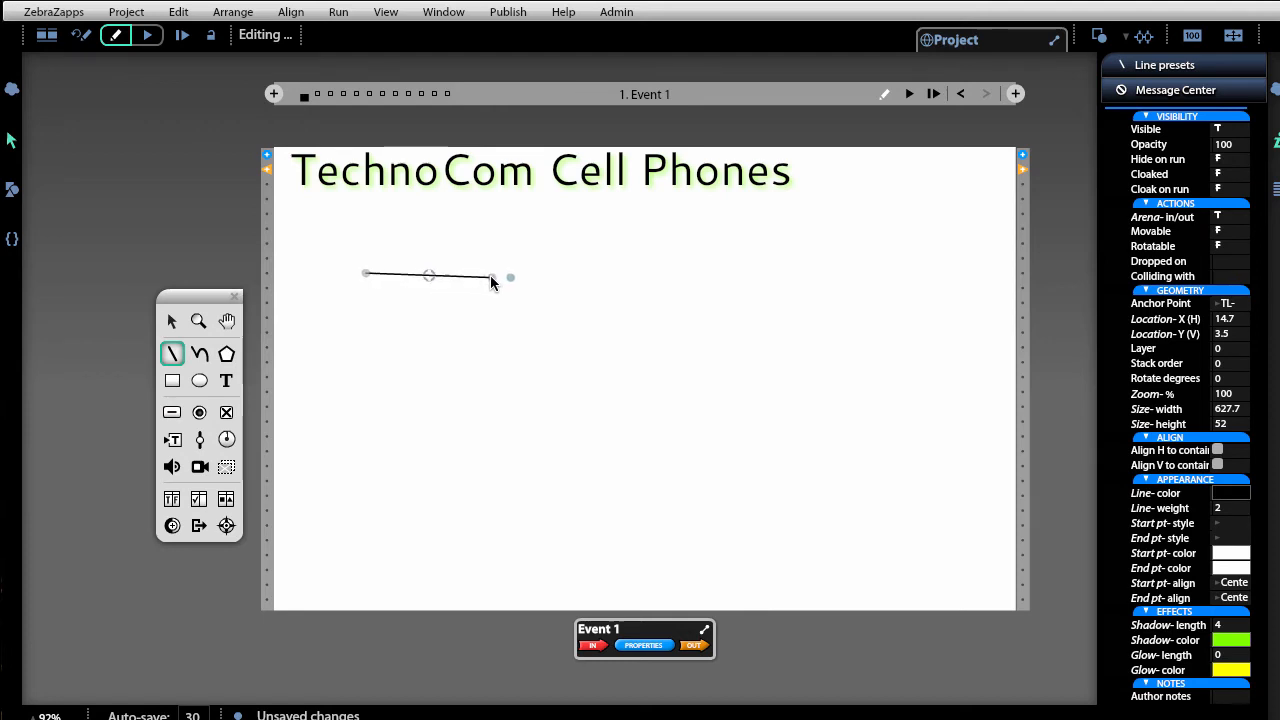
mouse_move(490, 277)
left_mouse_down()
mouse_move(561, 322)
mouse_move(755, 226)
mouse_move(864, 447)
mouse_move(872, 302)
mouse_move(619, 437)
mouse_move(628, 245)
mouse_move(645, 342)
mouse_move(677, 400)
mouse_move(696, 376)
mouse_move(700, 287)
mouse_move(700, 348)
mouse_move(646, 528)
mouse_move(280, 417)
mouse_move(752, 264)
mouse_move(251, 165)
mouse_move(543, 589)
mouse_move(454, 312)
mouse_move(650, 316)
mouse_move(590, 468)
mouse_move(430, 259)
mouse_move(722, 273)
mouse_move(659, 277)
mouse_move(677, 279)
left_mouse_up()
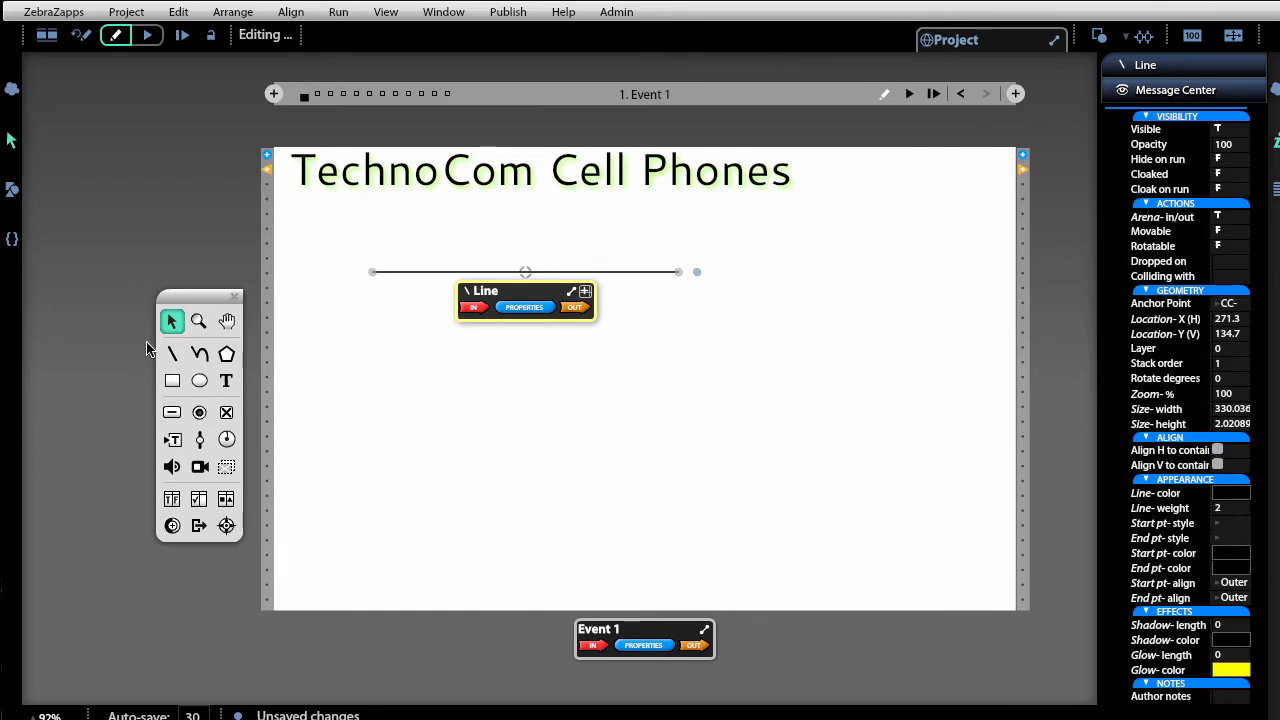
left_click(171, 353)
mouse_move(651, 327)
left_mouse_down()
mouse_move(725, 326)
mouse_move(813, 240)
left_mouse_up()
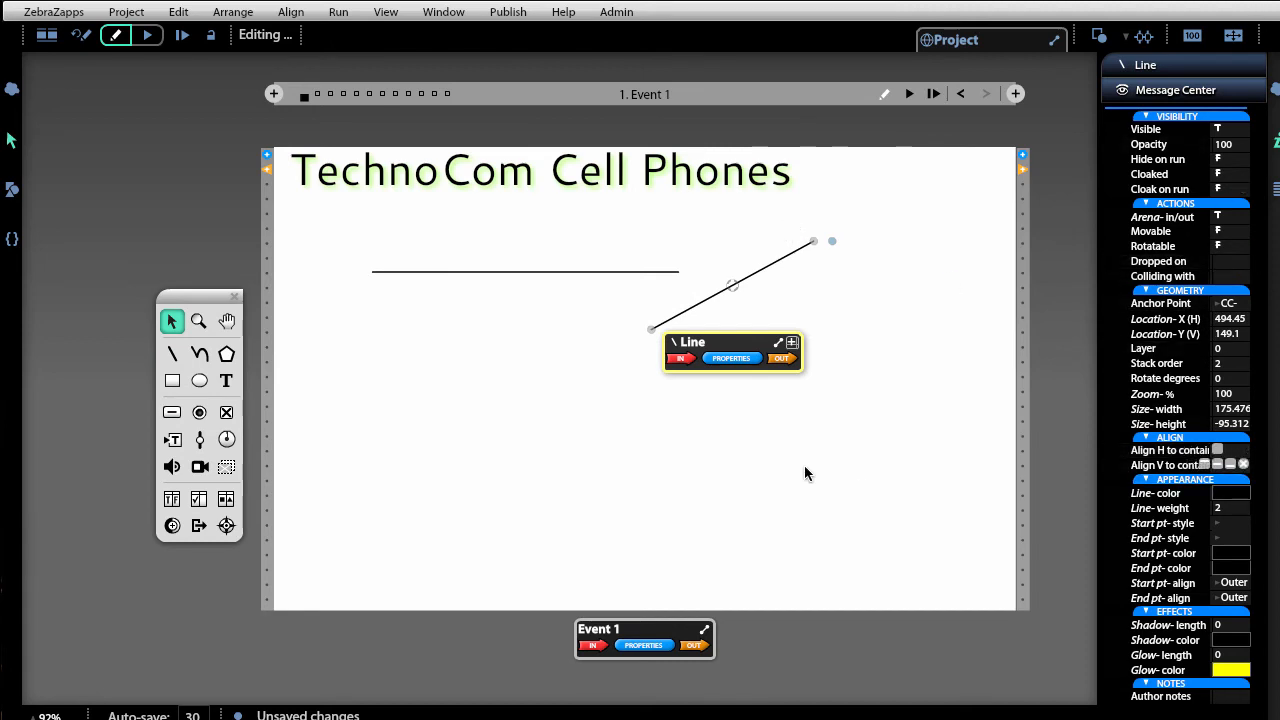
Zoom in close on the two new lines.
left_click(200, 320)
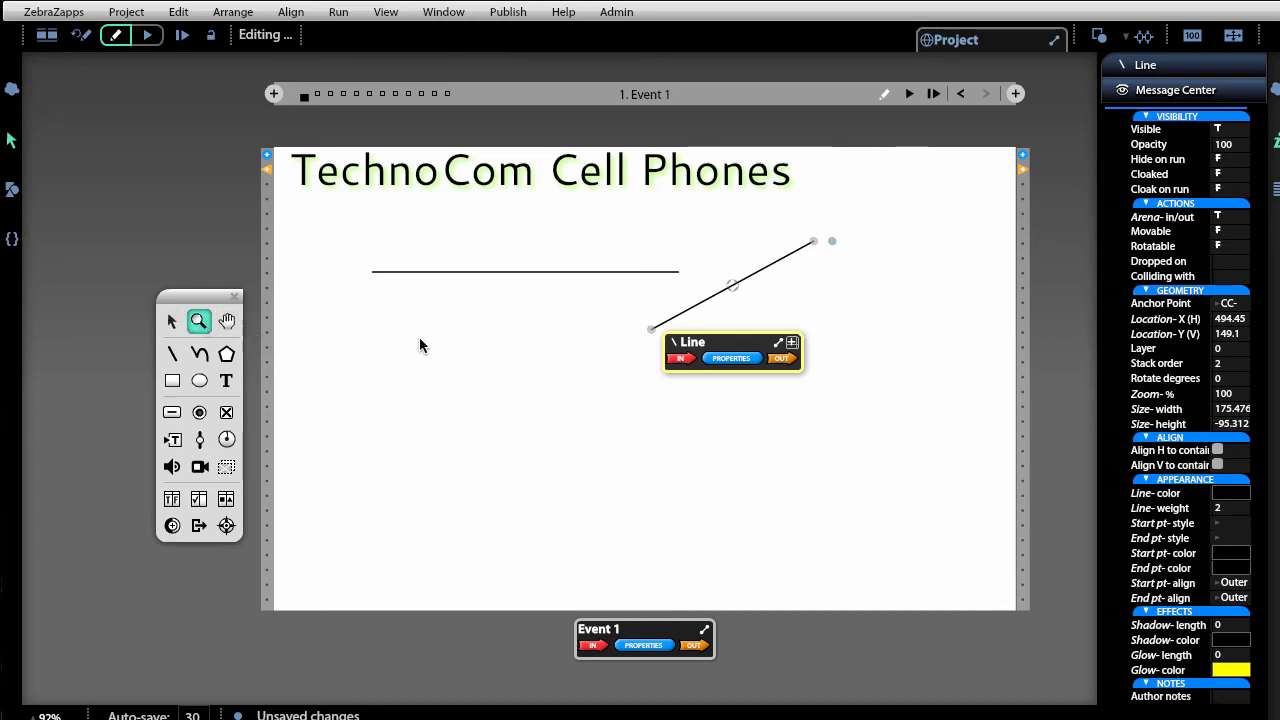
left_click_drag(604, 290, 956, 662)
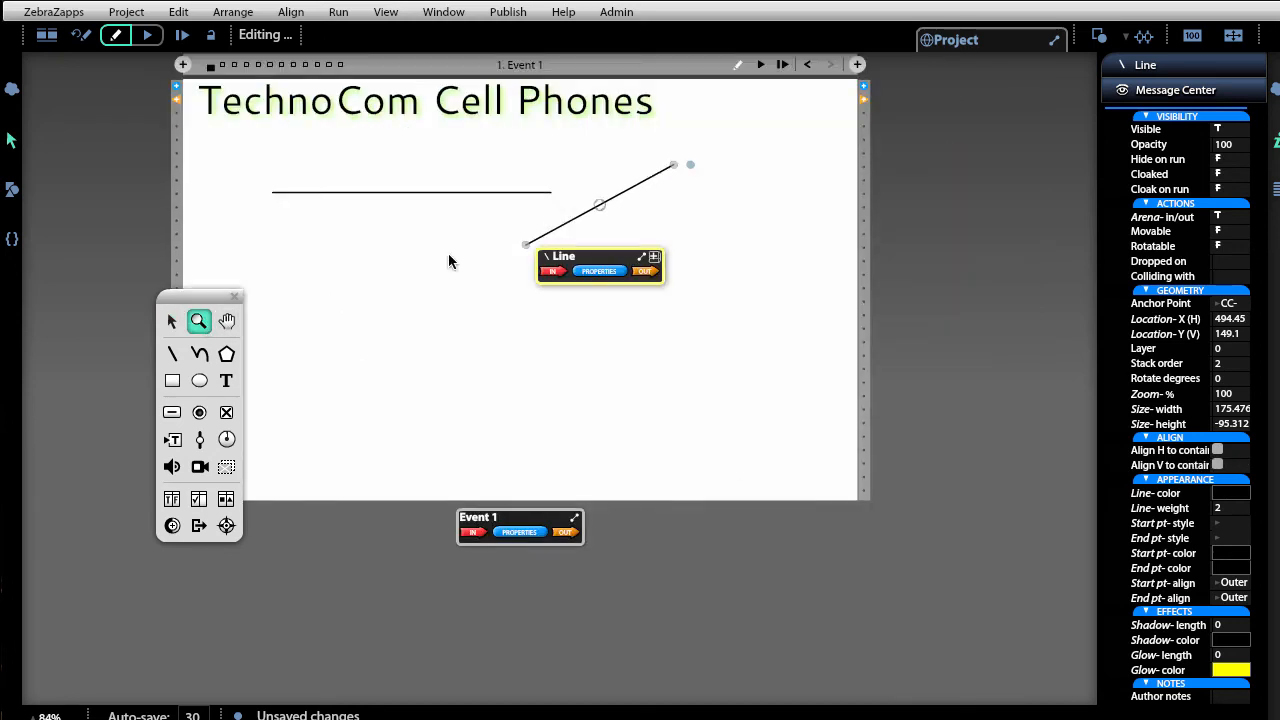
left_click_drag(452, 180, 628, 346)
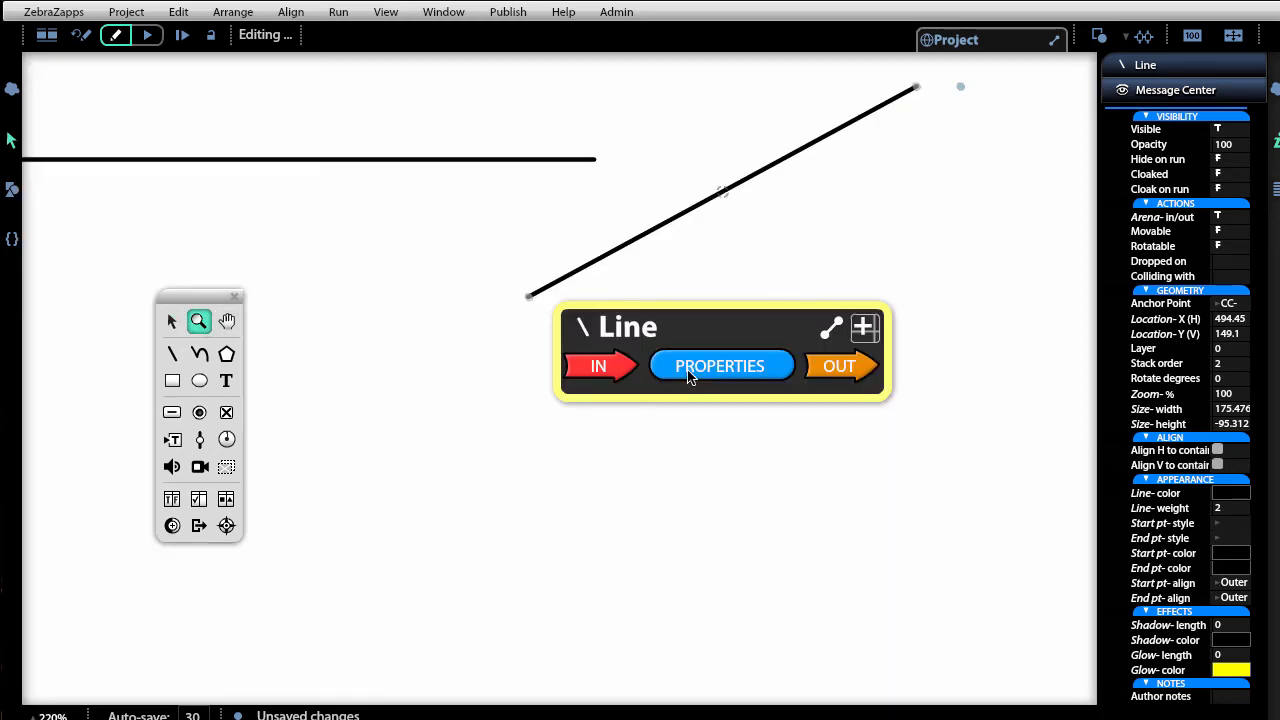
left_click(171, 320)
Add a magenta arrowhead to the diagonal line's start point.
left_click(760, 192)
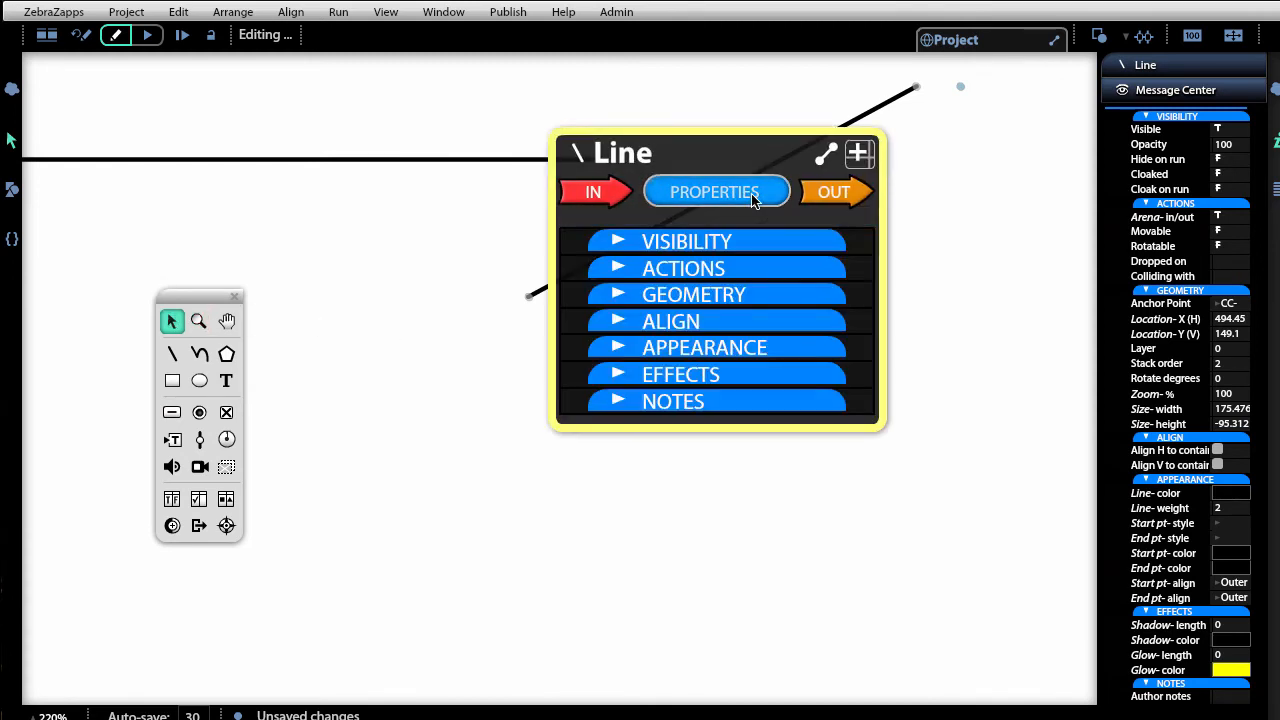
left_click(773, 348)
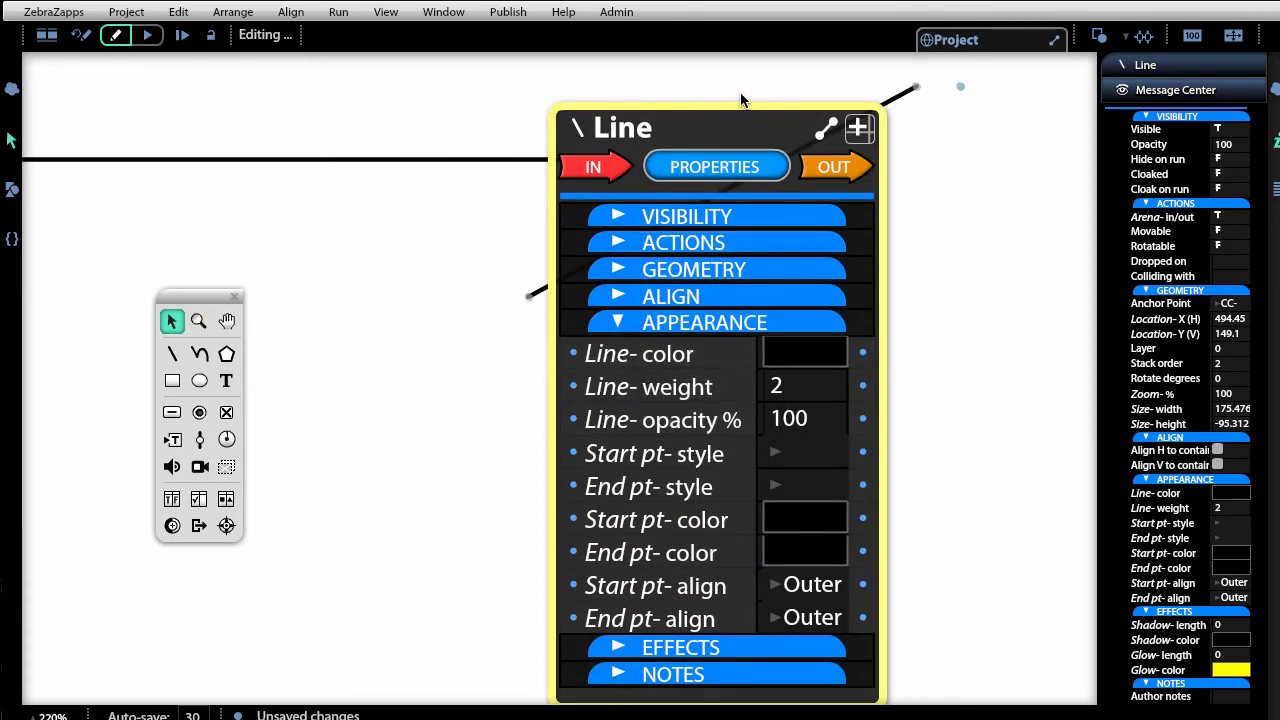
left_click_drag(745, 110, 366, 88)
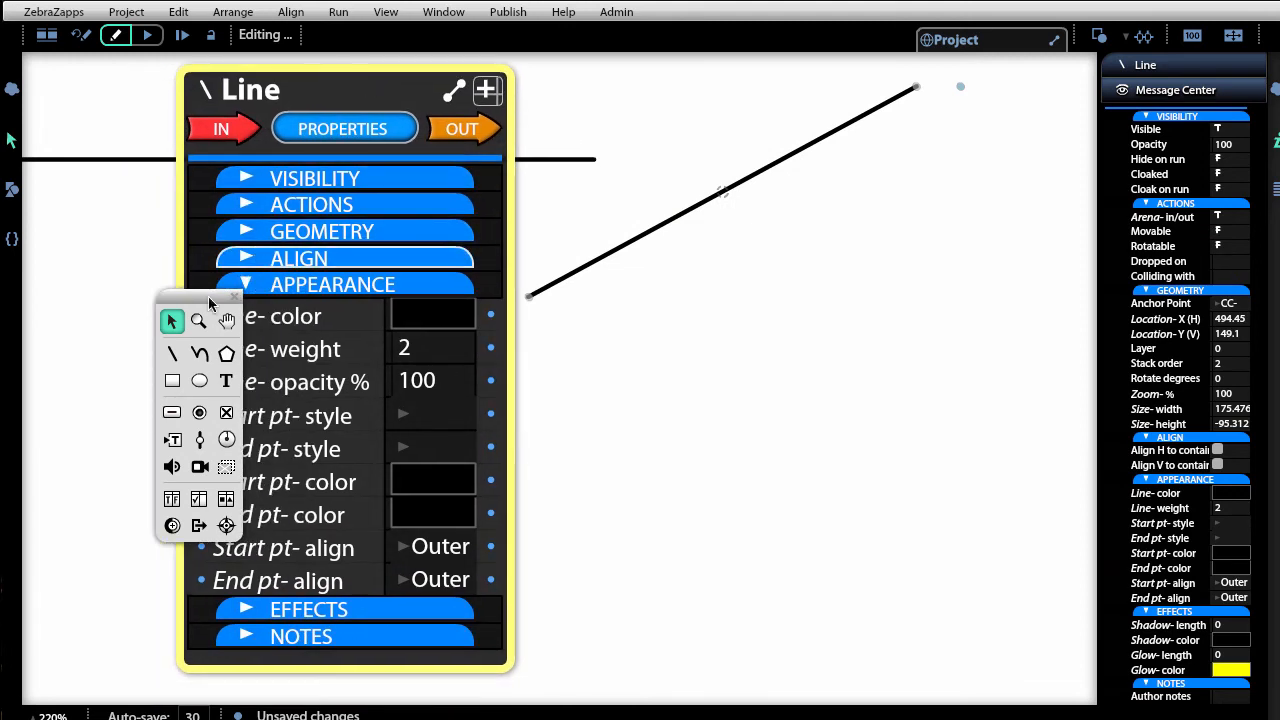
left_click_drag(227, 320, 138, 320)
left_click(420, 412)
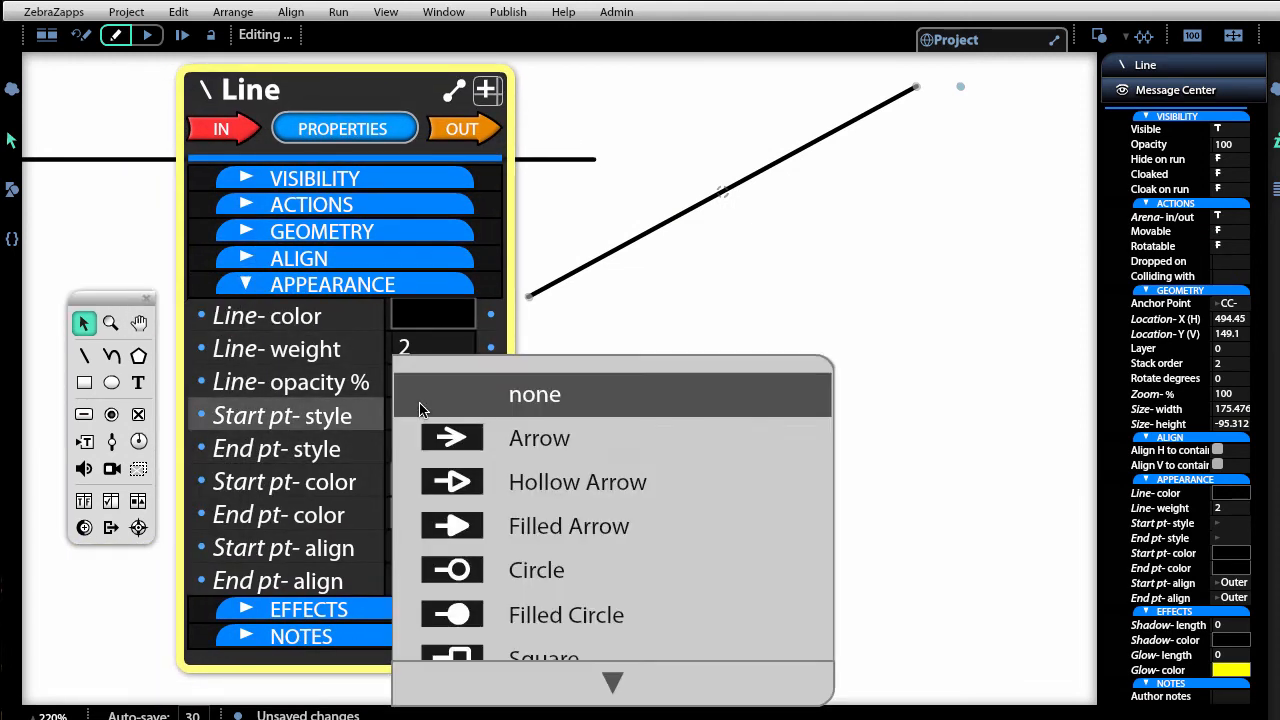
left_click(446, 435)
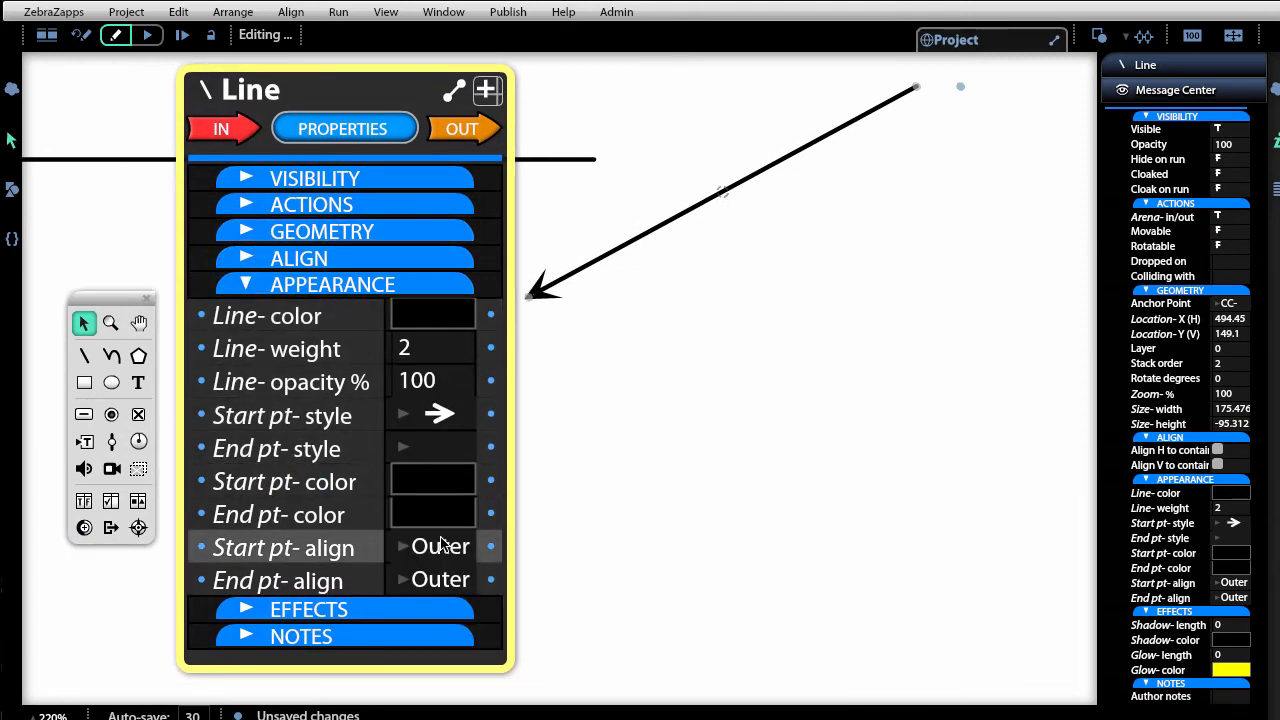
left_click(436, 484)
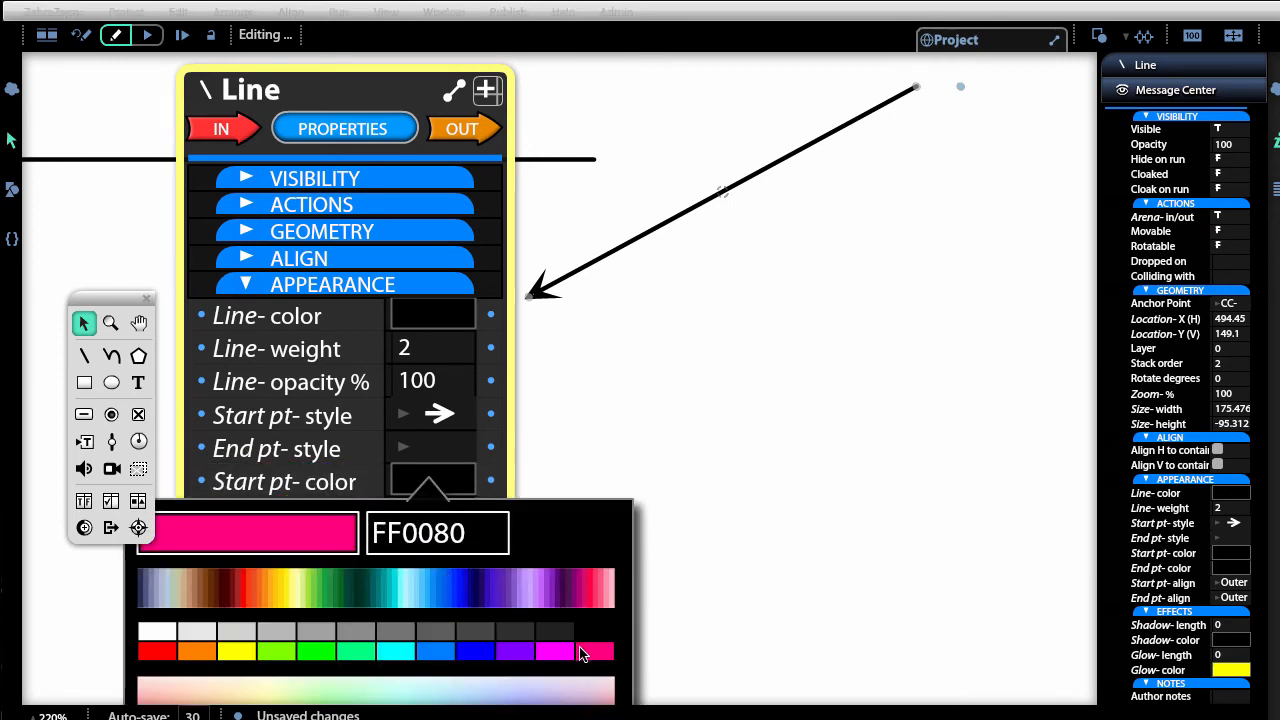
left_click(553, 651)
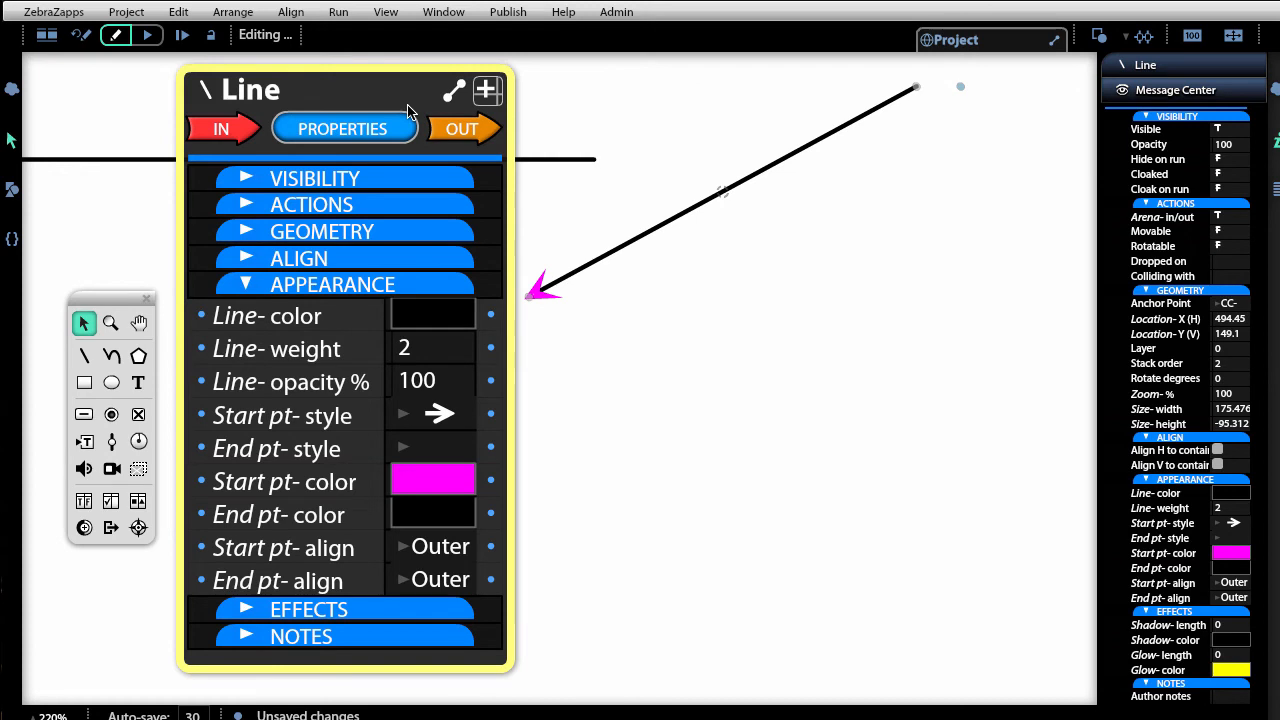
Set the diagonal line's colour to purple (9A72C8) and move its property panel aside.
left_click(418, 315)
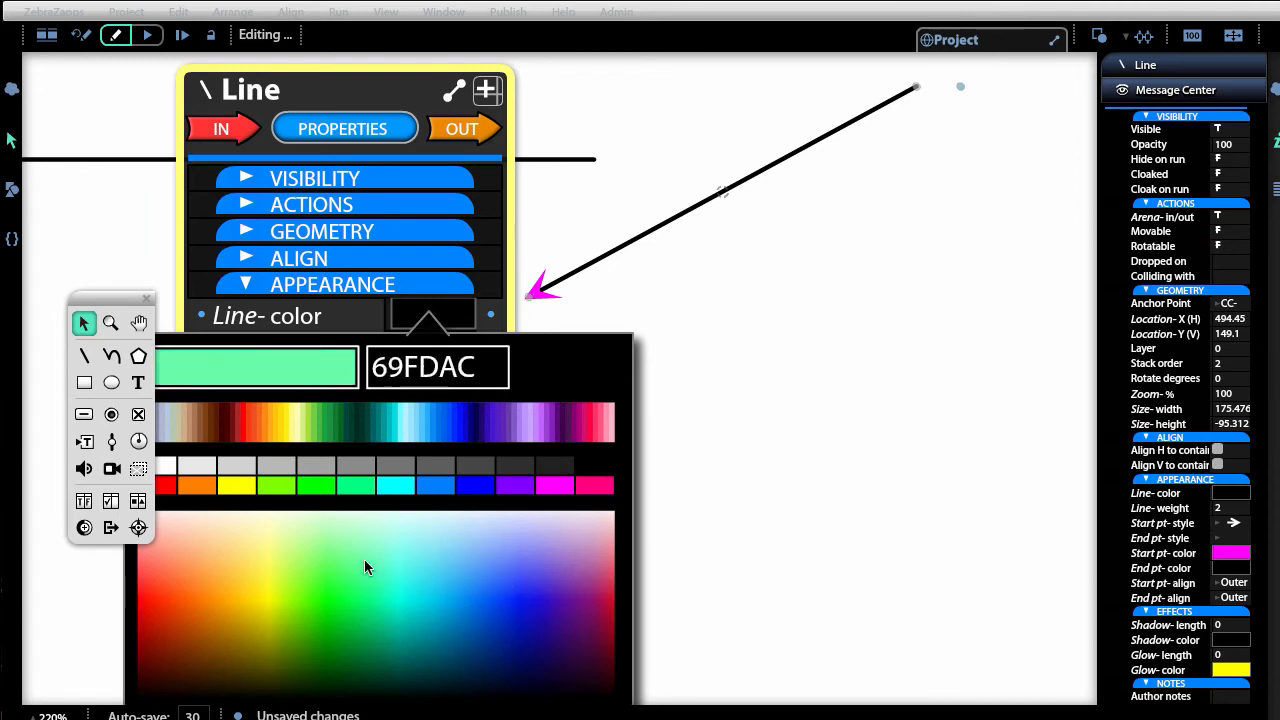
left_click(564, 567)
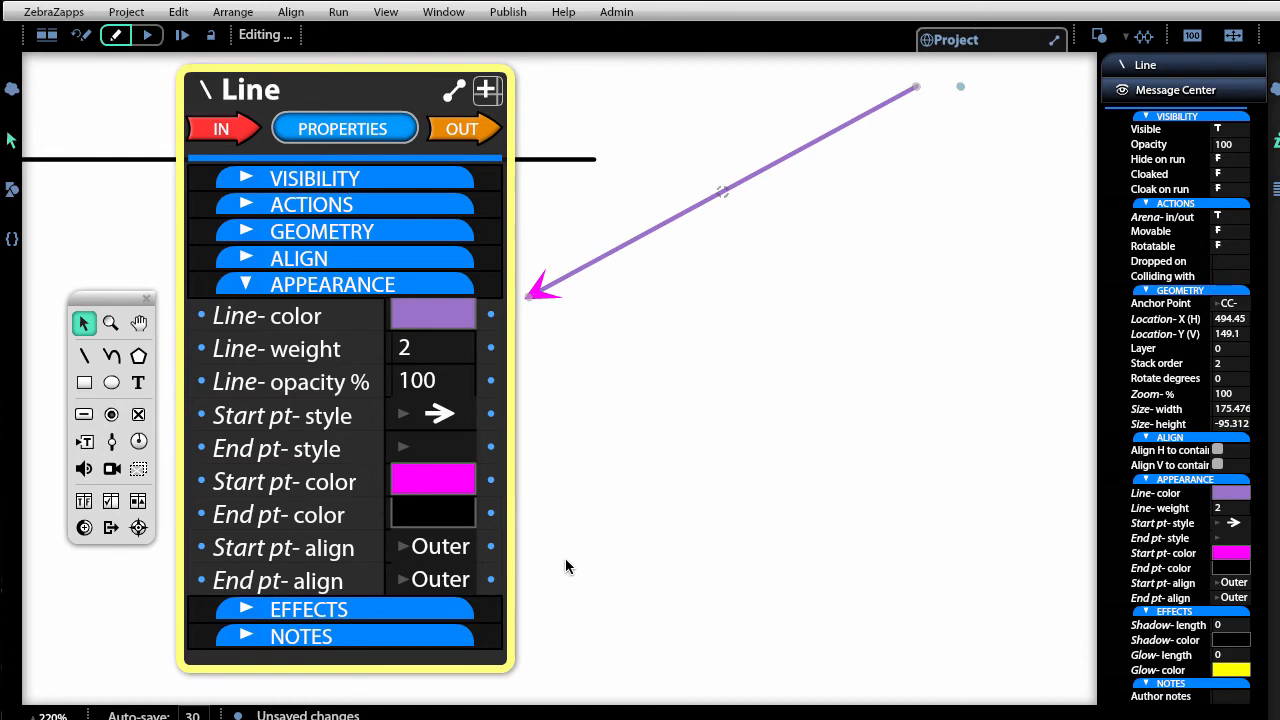
scroll(564, 560, "down", 3)
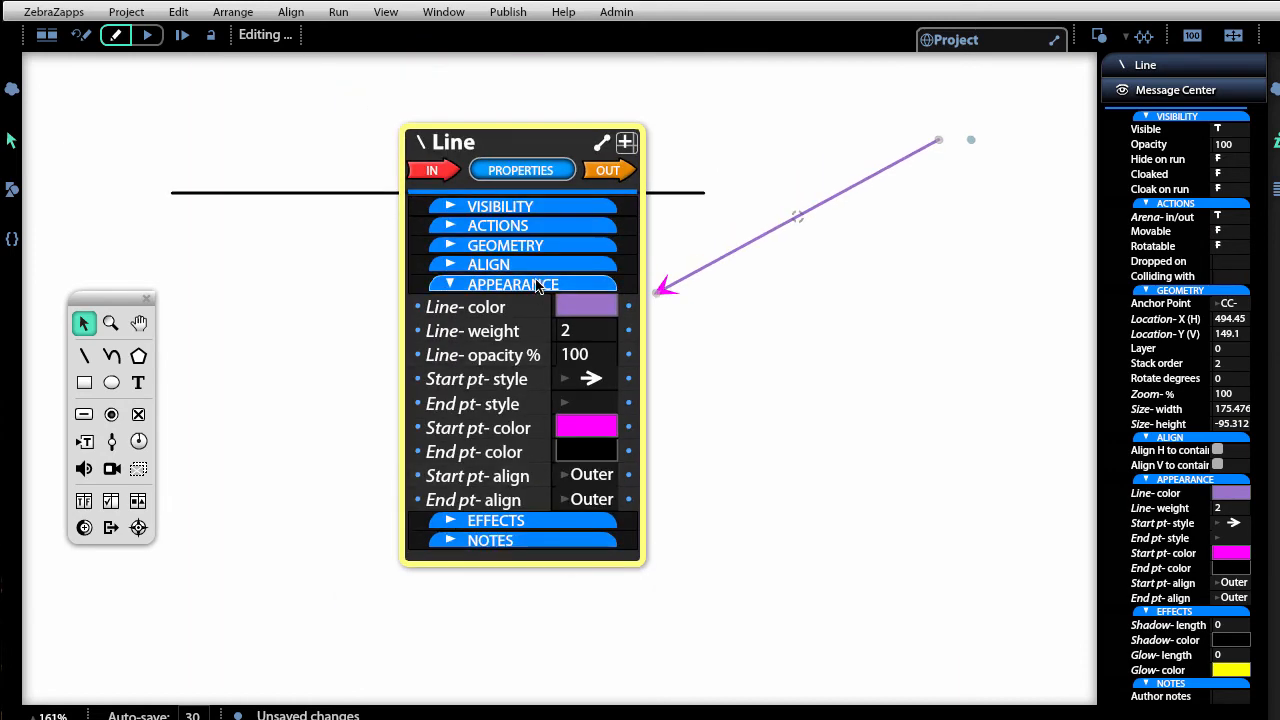
left_click(520, 170)
left_click_drag(519, 153, 292, 290)
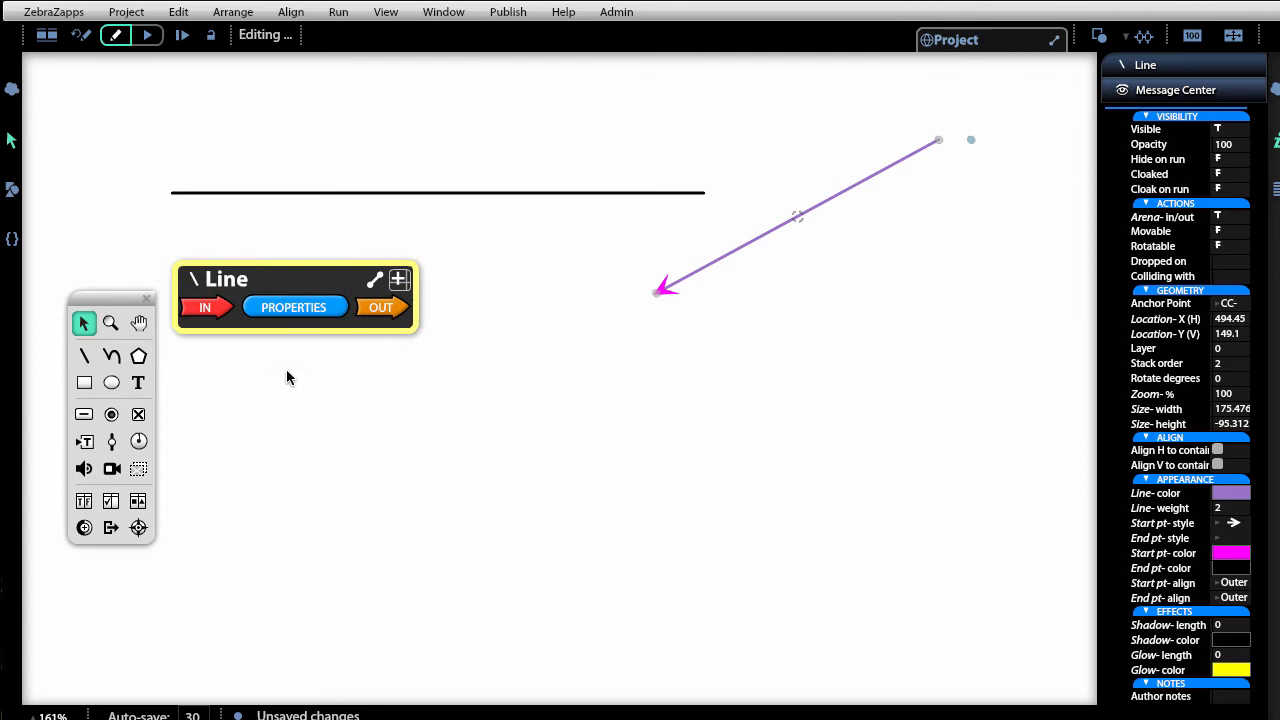
Draw a rectangle below the lines and move it up and left.
left_click(84, 382)
left_click_drag(497, 276, 861, 601)
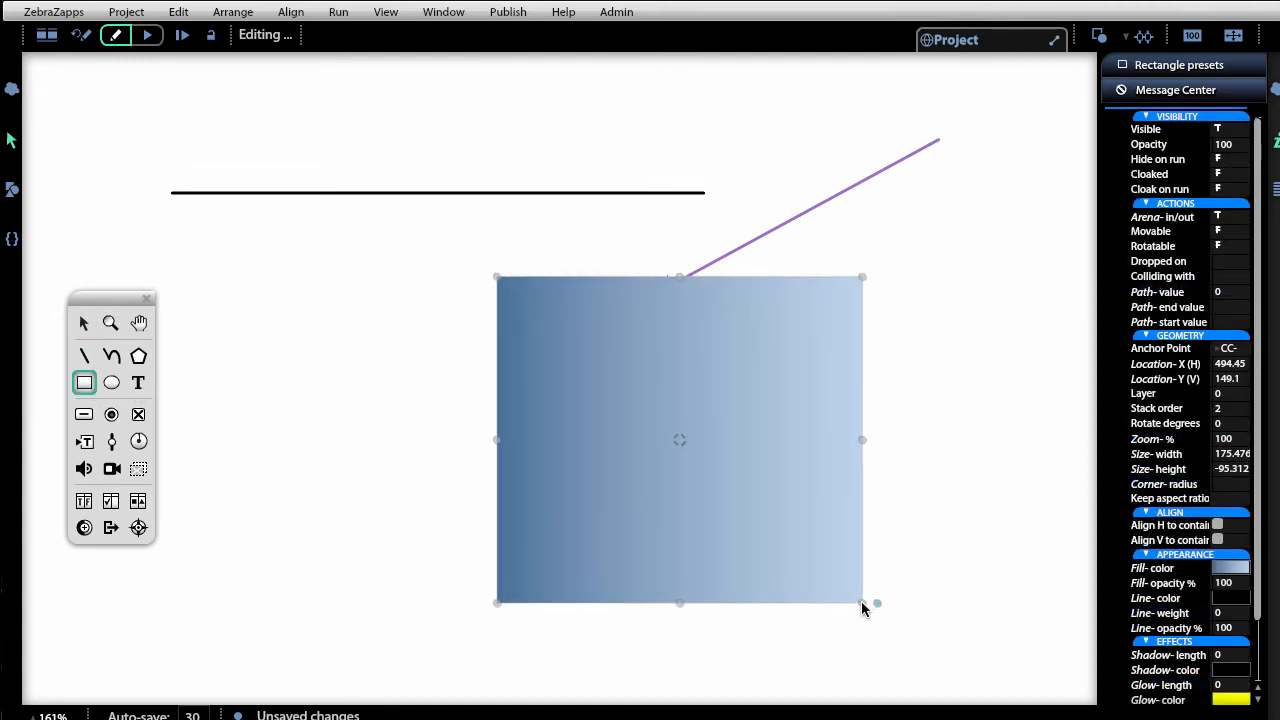
left_click_drag(808, 447, 527, 391)
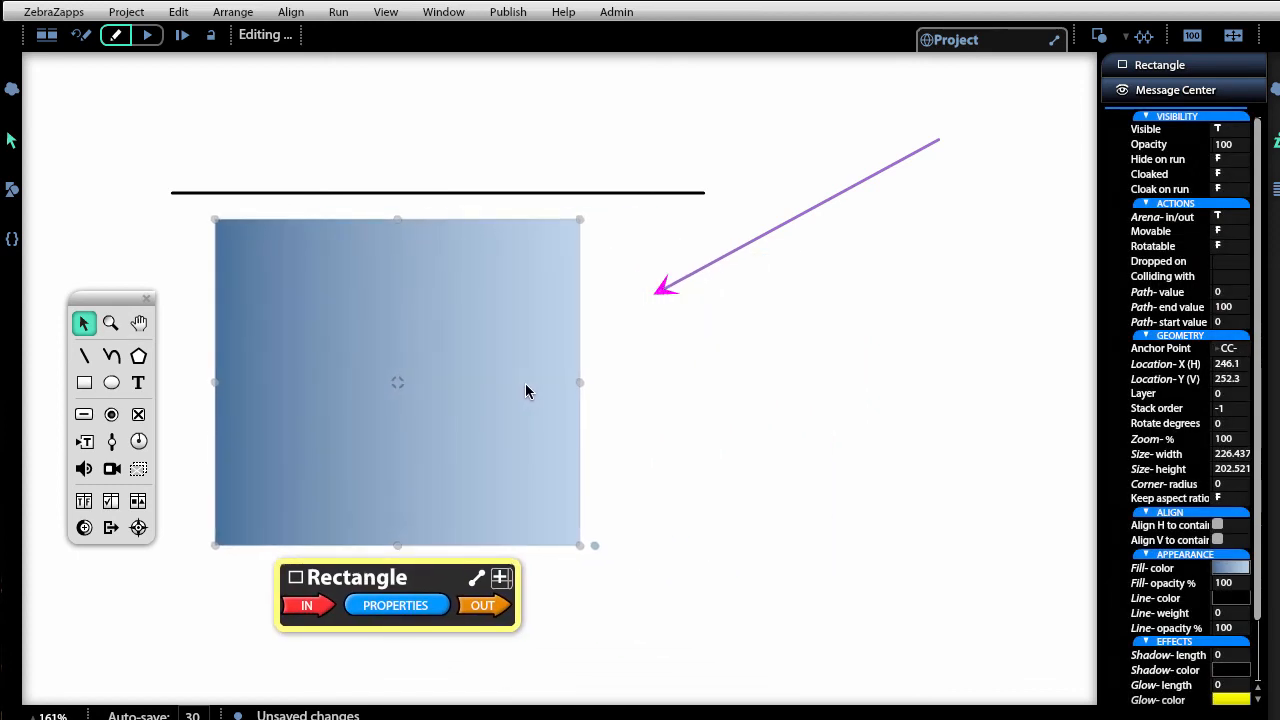
Reverse the rectangle's fill gradient and set its stops to yellow and orange.
left_click(1229, 569)
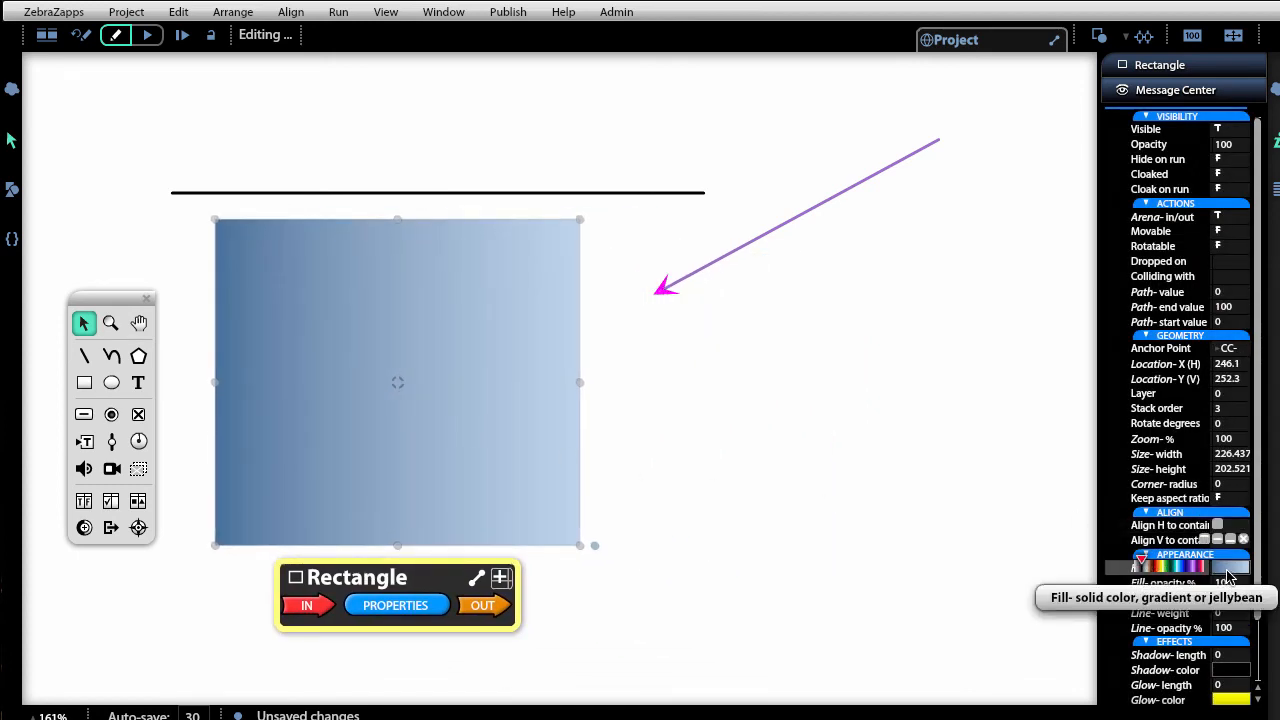
left_click(1229, 577)
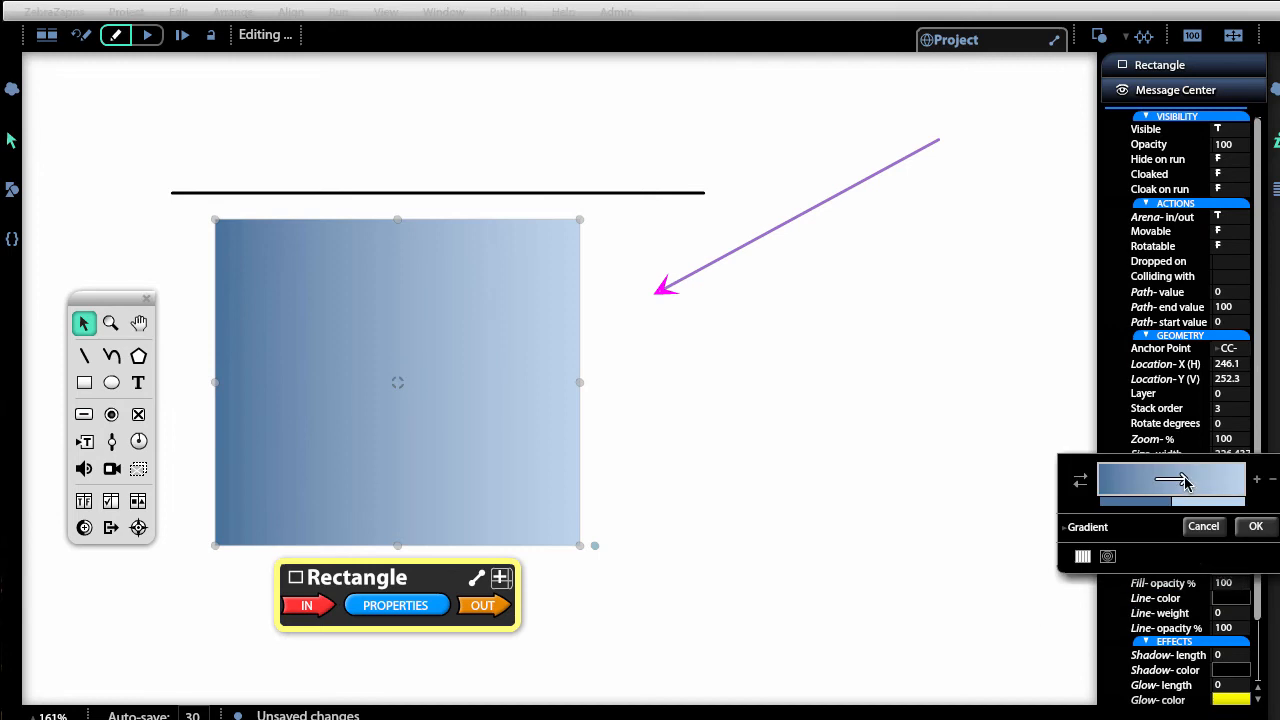
left_click_drag(1185, 483, 1158, 483)
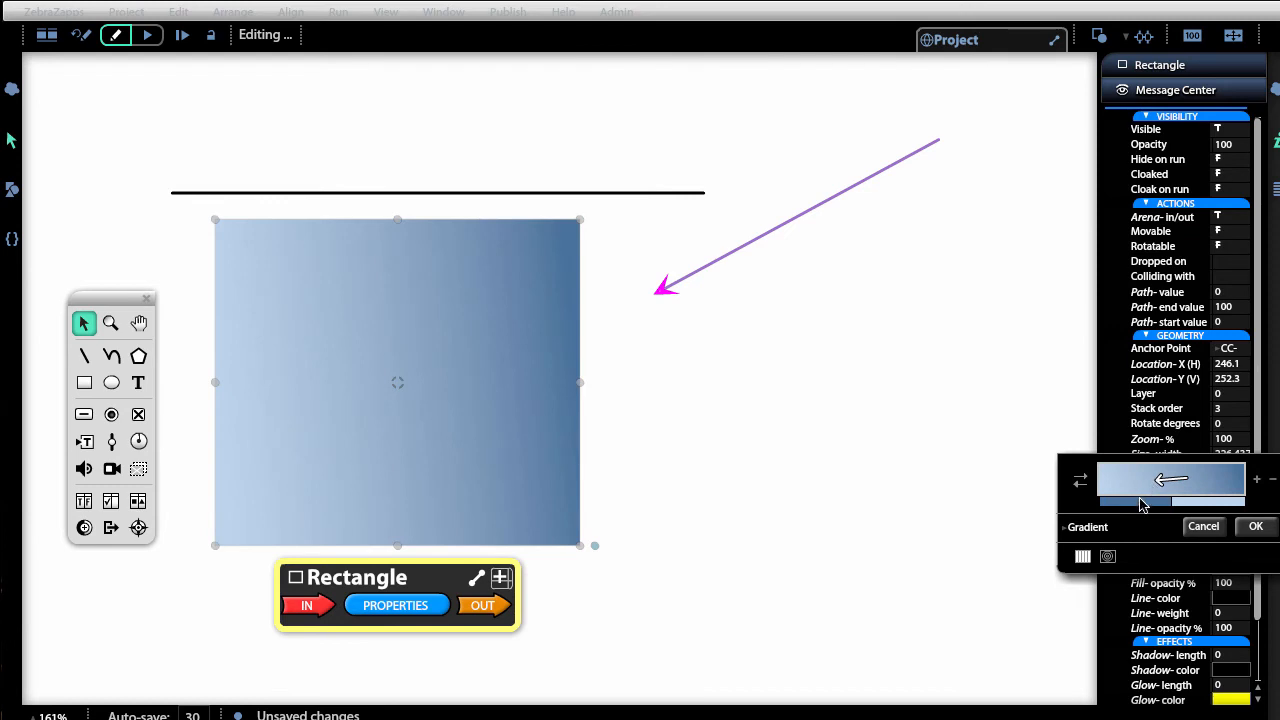
left_click(1142, 501)
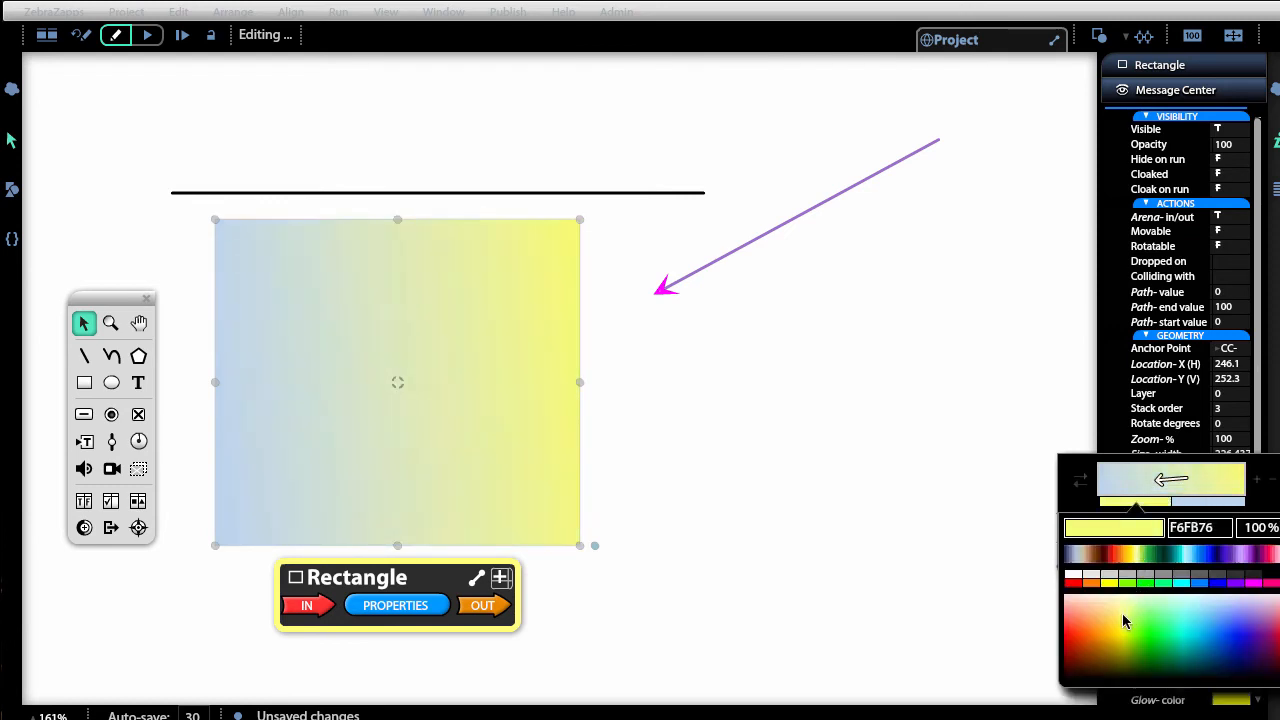
left_click(1115, 618)
left_click(1230, 505)
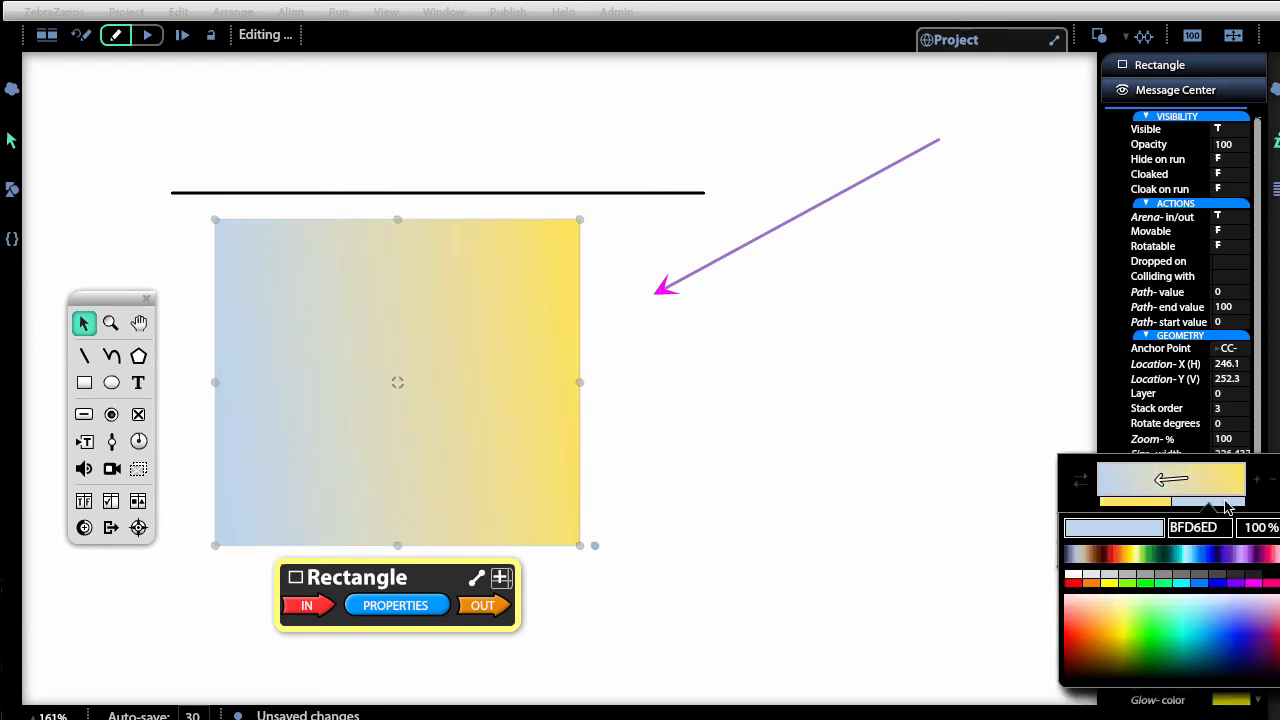
left_click(1090, 582)
Add a red end stop, keep the gradient linear, and confirm the fill.
left_click(1259, 482)
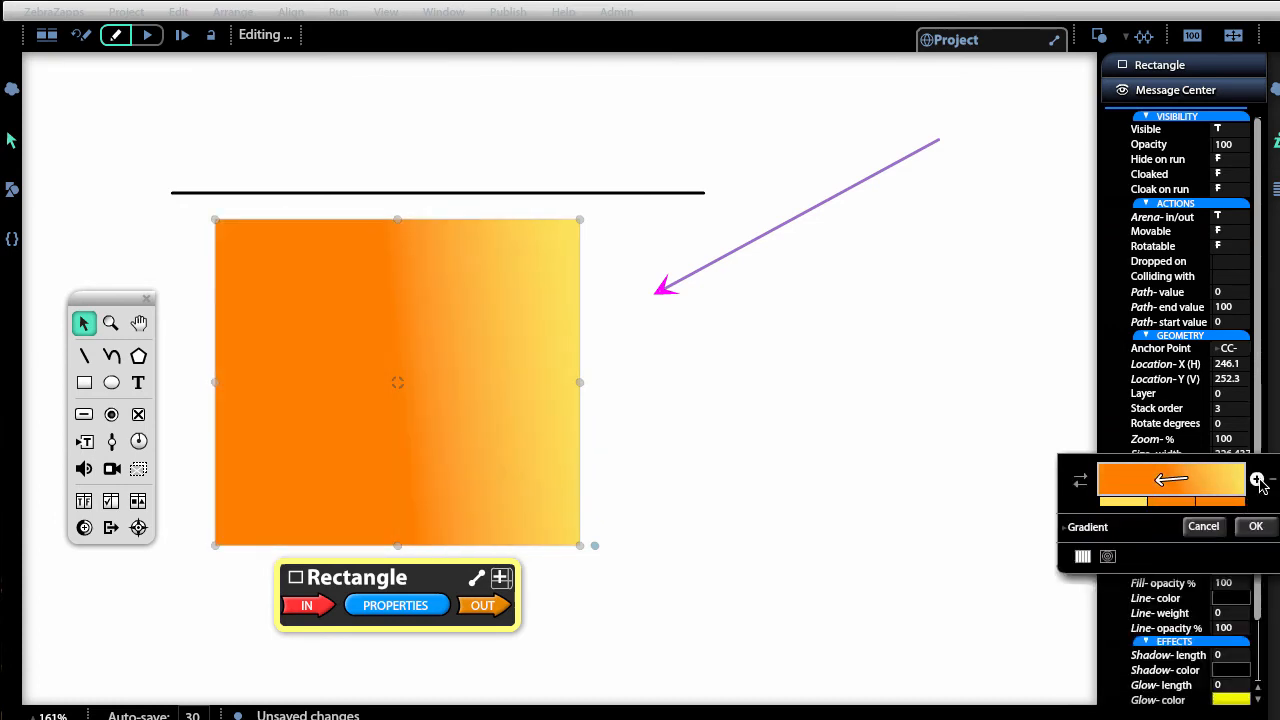
left_click(1259, 482)
left_click(1241, 503)
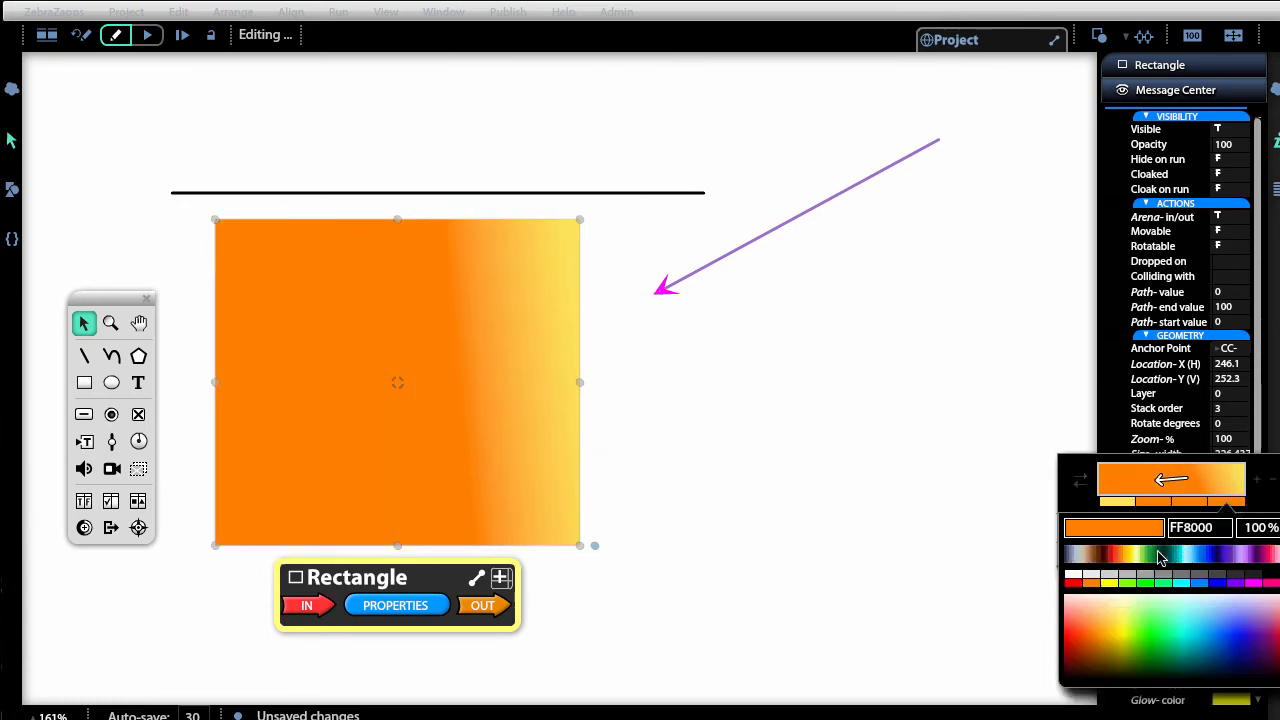
left_click(1072, 584)
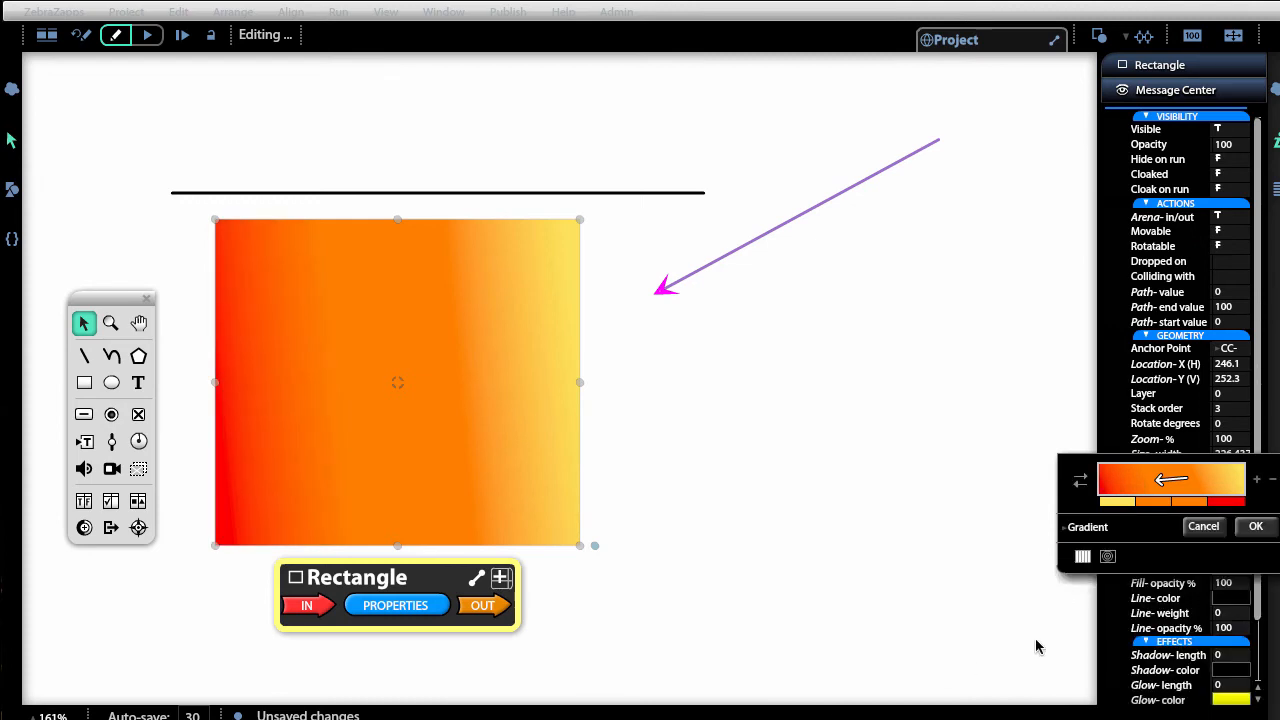
left_click(1107, 557)
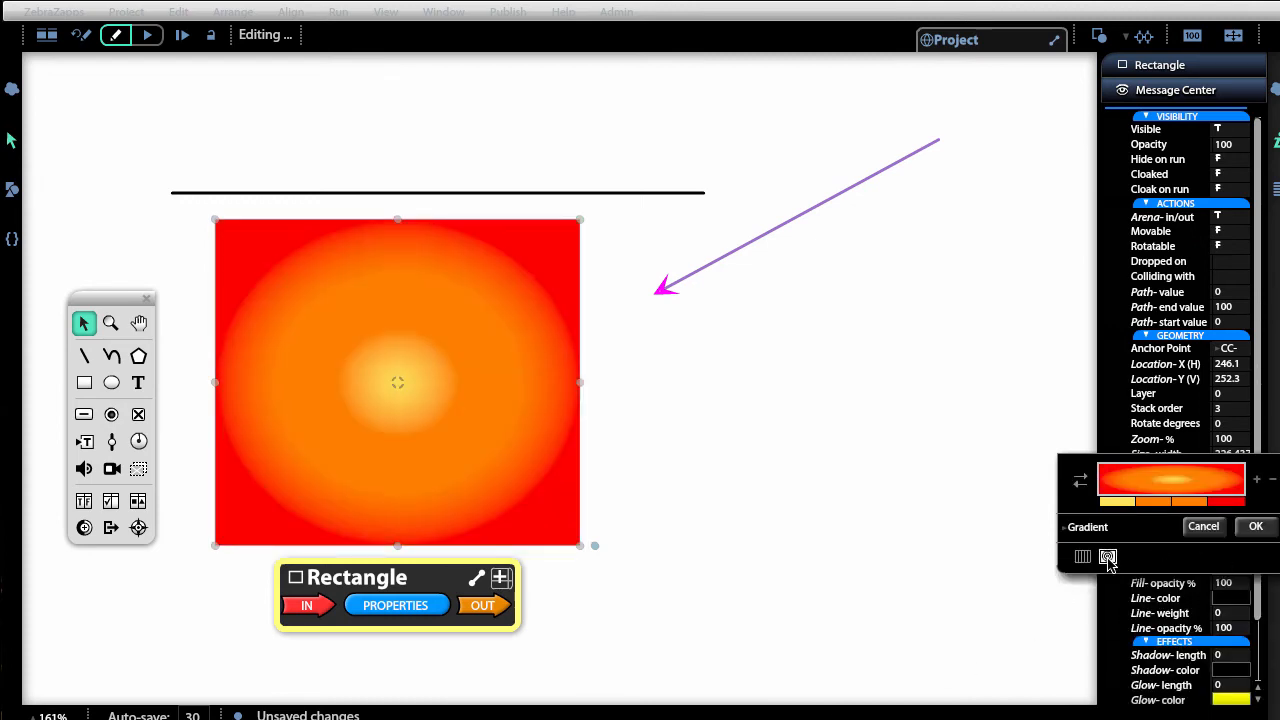
left_click(1082, 557)
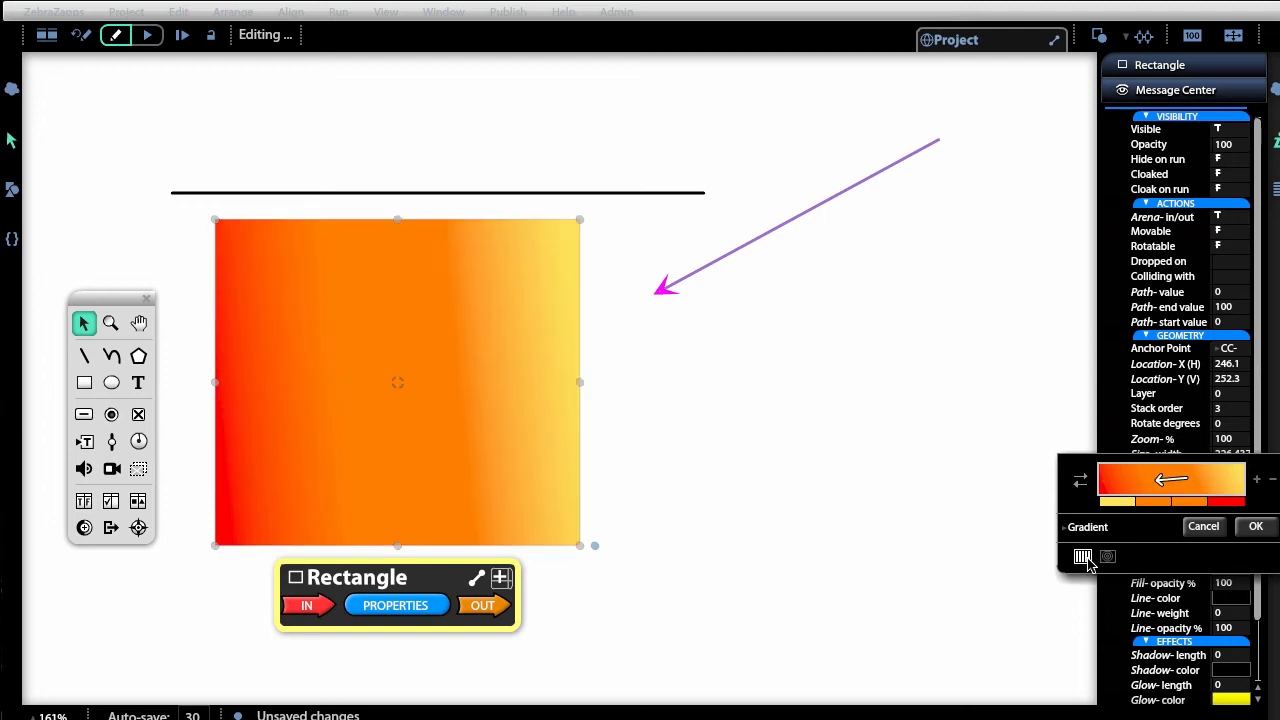
left_click(1107, 557)
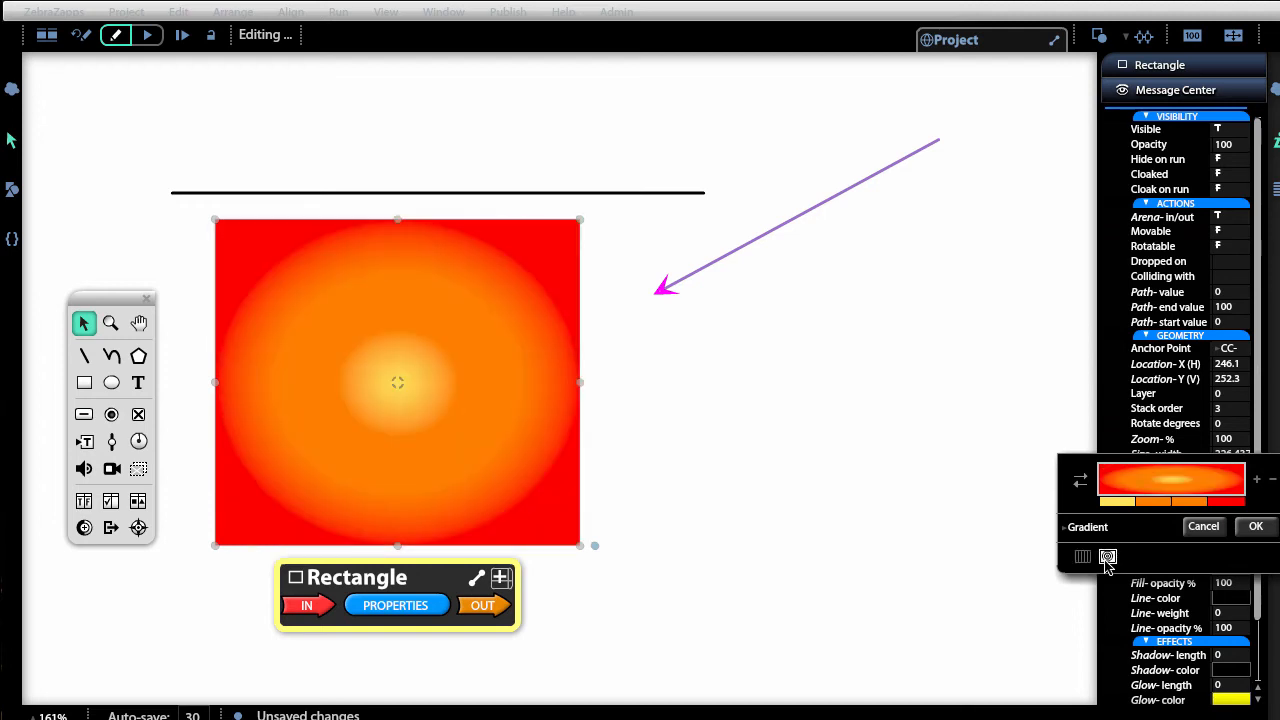
left_click(1082, 557)
left_click(1107, 557)
left_click(1082, 557)
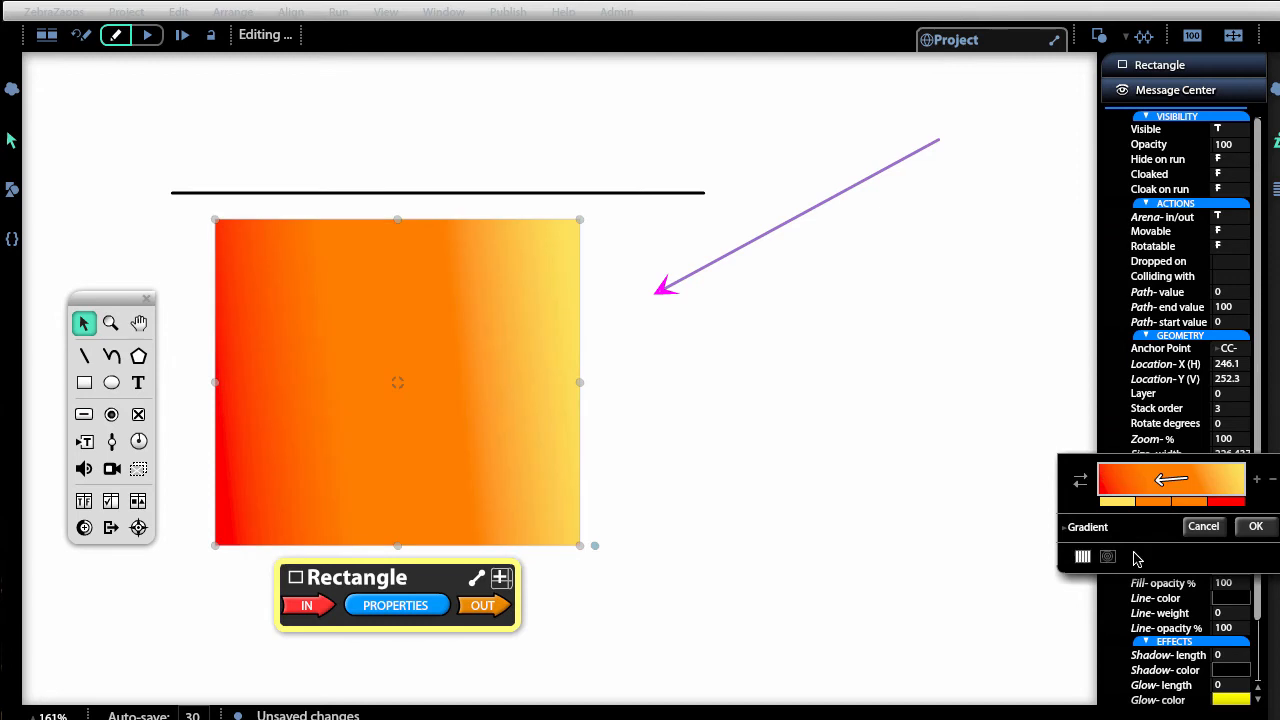
left_click(1258, 527)
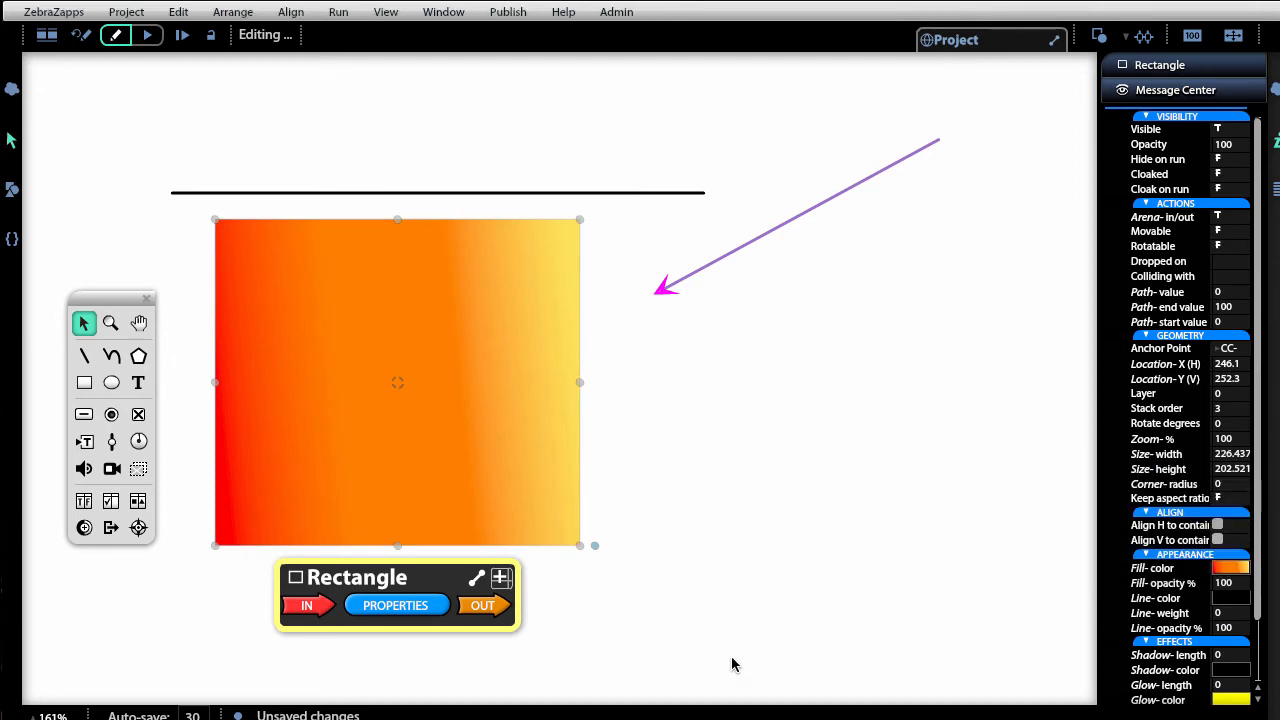
Choose the Polygon tool and set its side count to 8 for an octagon.
left_click(140, 357)
left_click(85, 328)
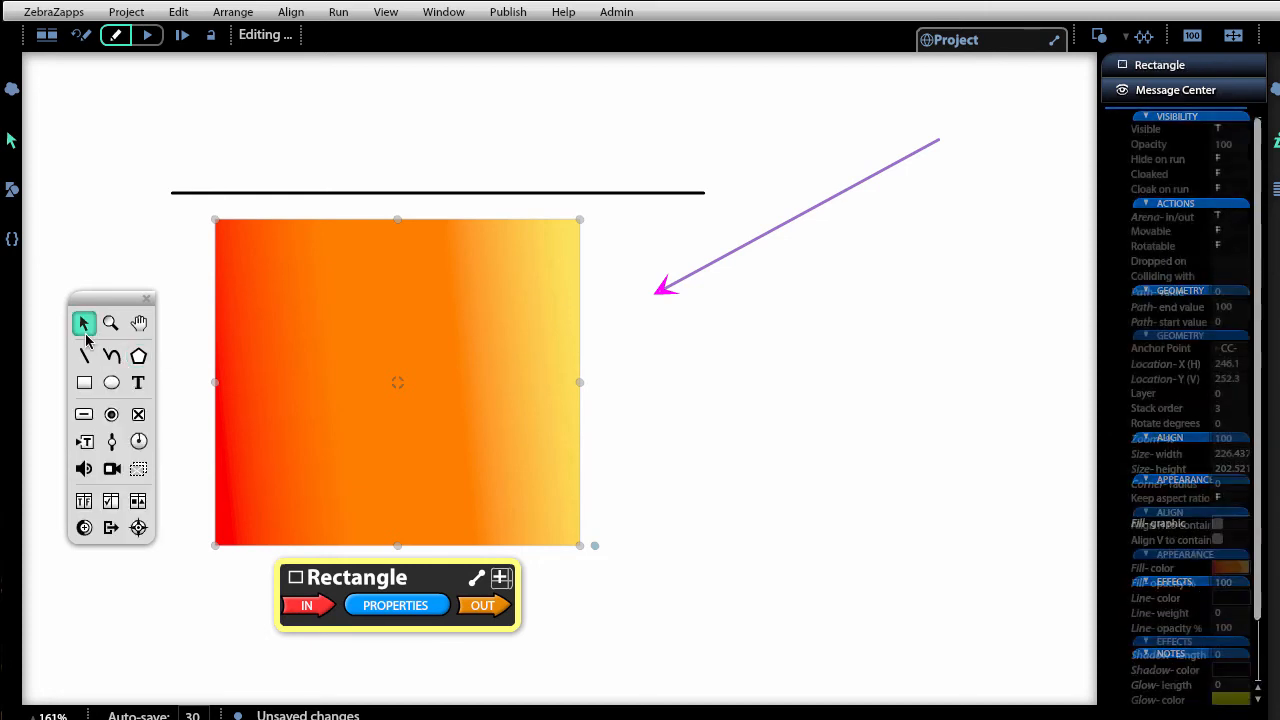
left_click(139, 357)
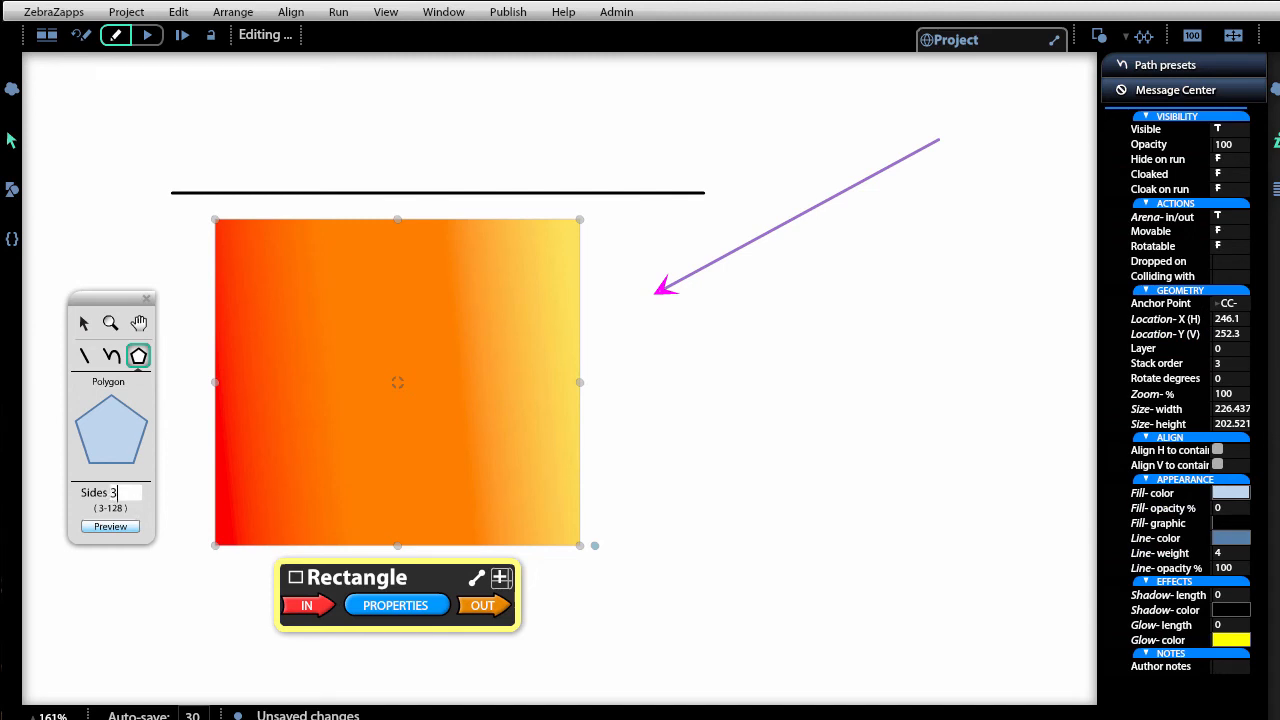
key("Return")
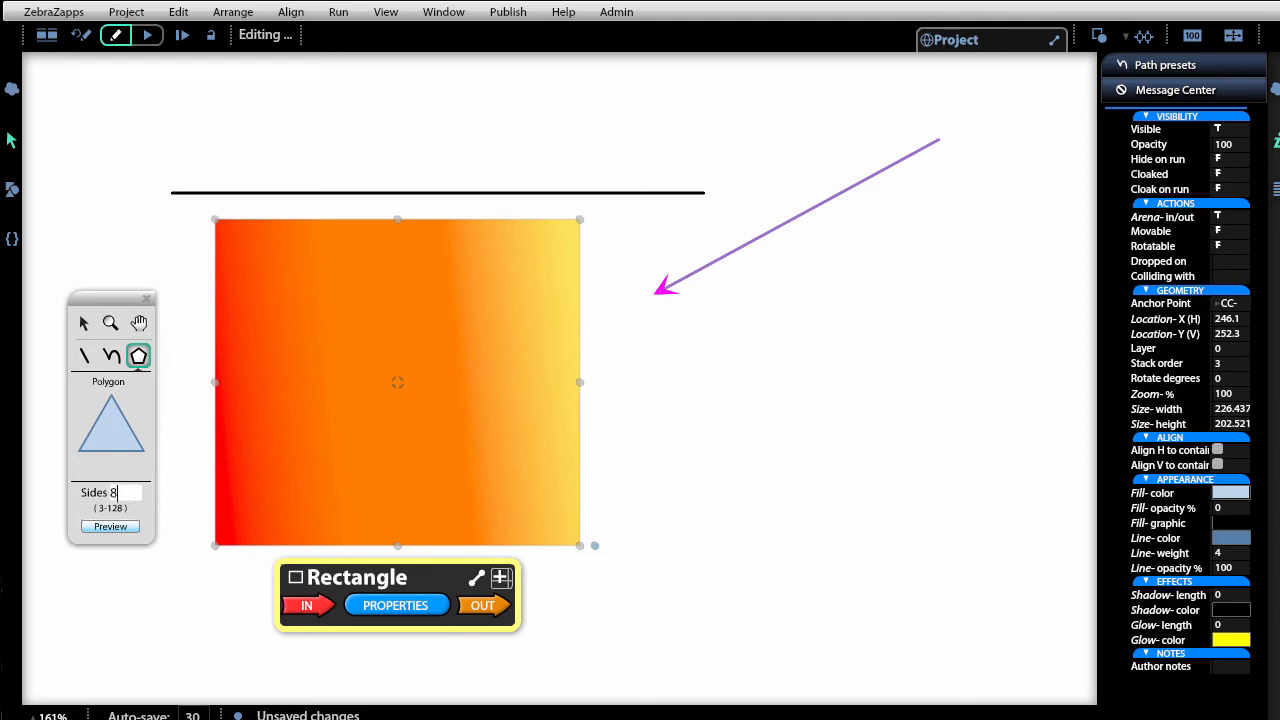
key("Return")
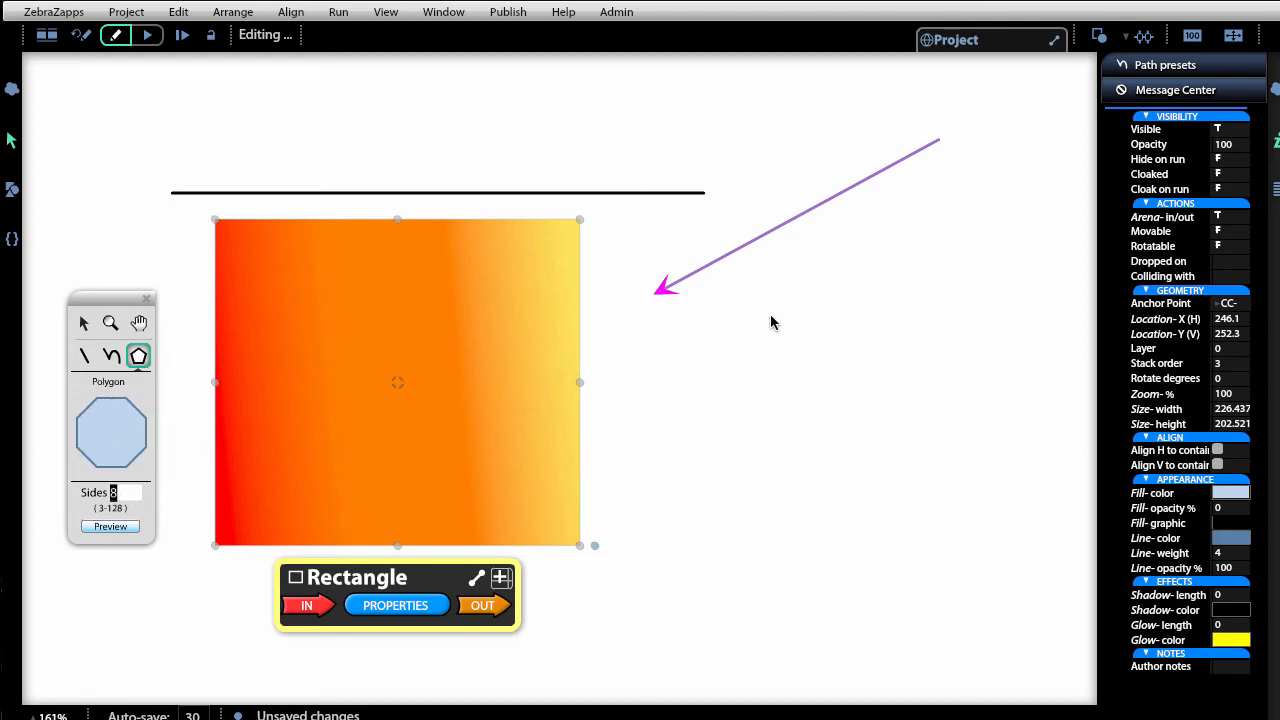
Draw a light blue octagon right of the rectangle and lower its fill opacity to 36.
left_click_drag(751, 284, 1011, 541)
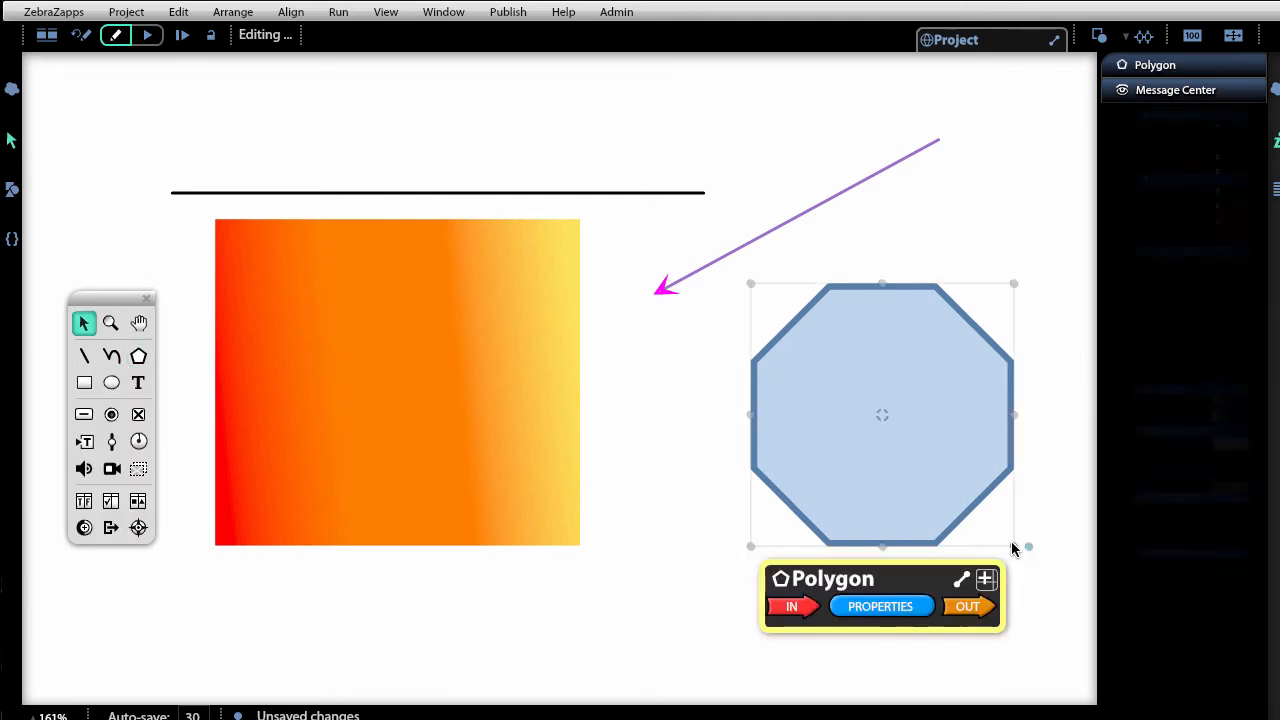
left_click_drag(869, 440, 854, 410)
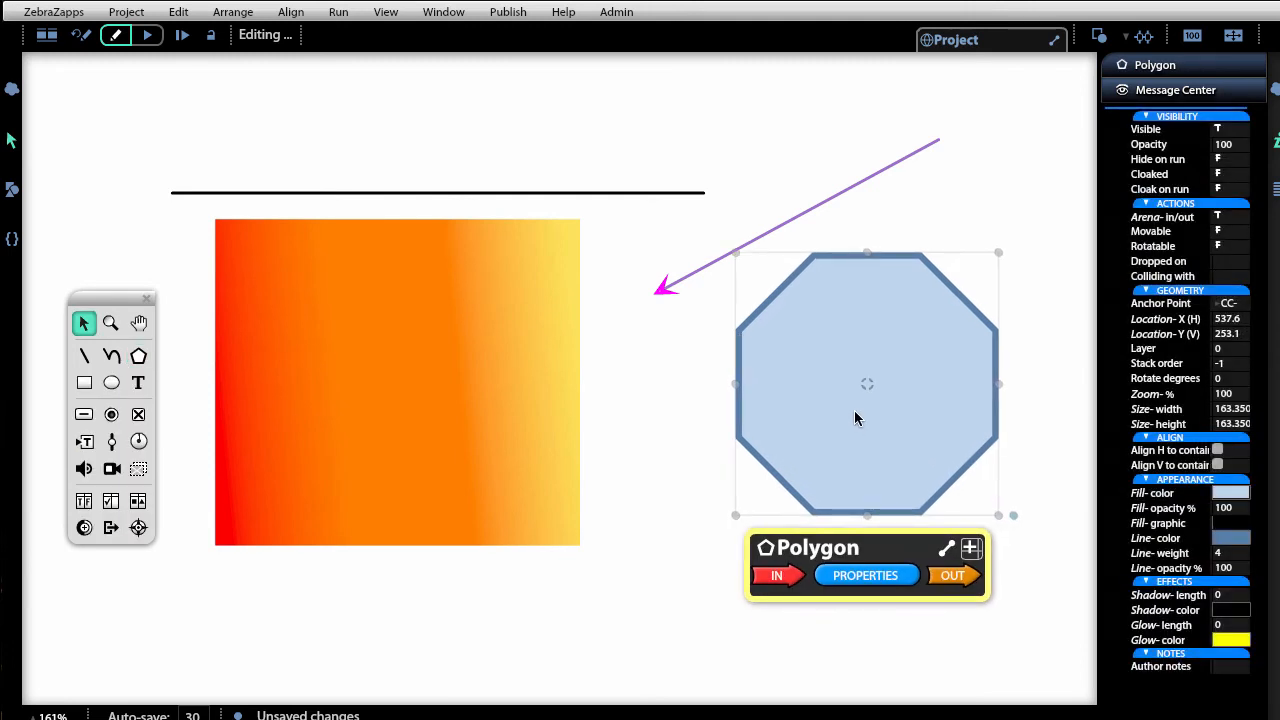
left_click(1248, 538)
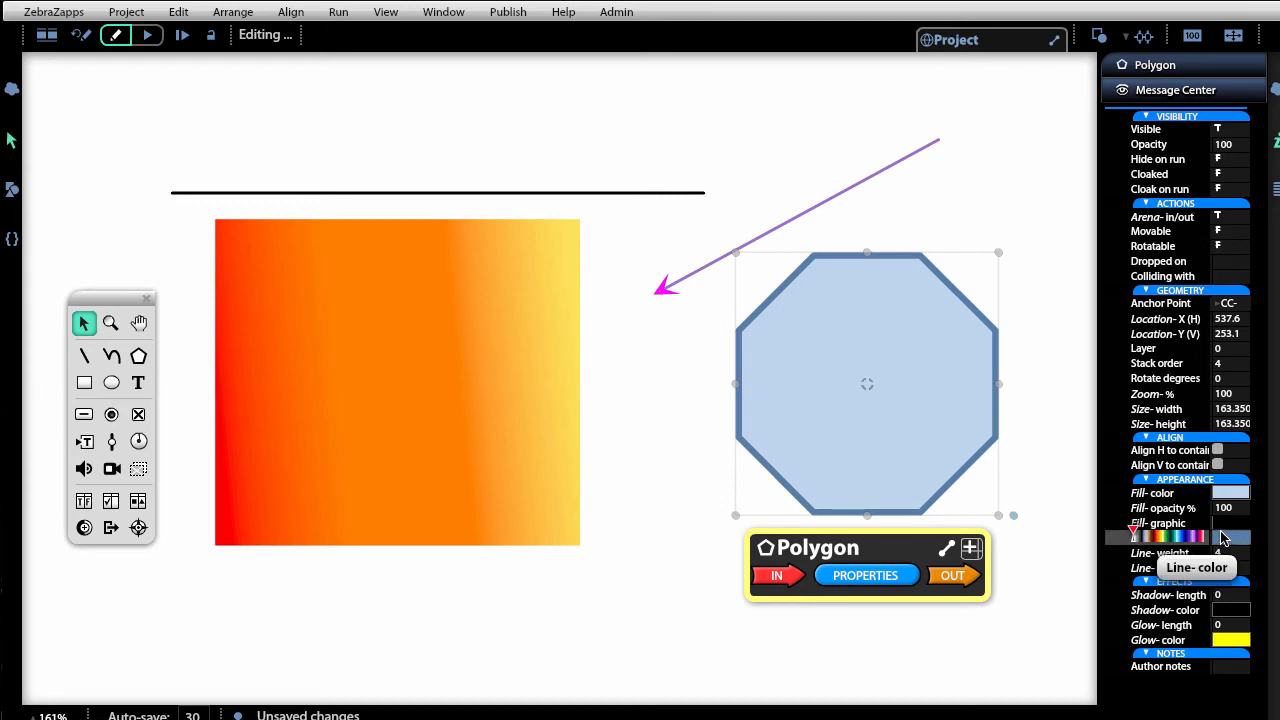
left_click_drag(1205, 506, 1160, 510)
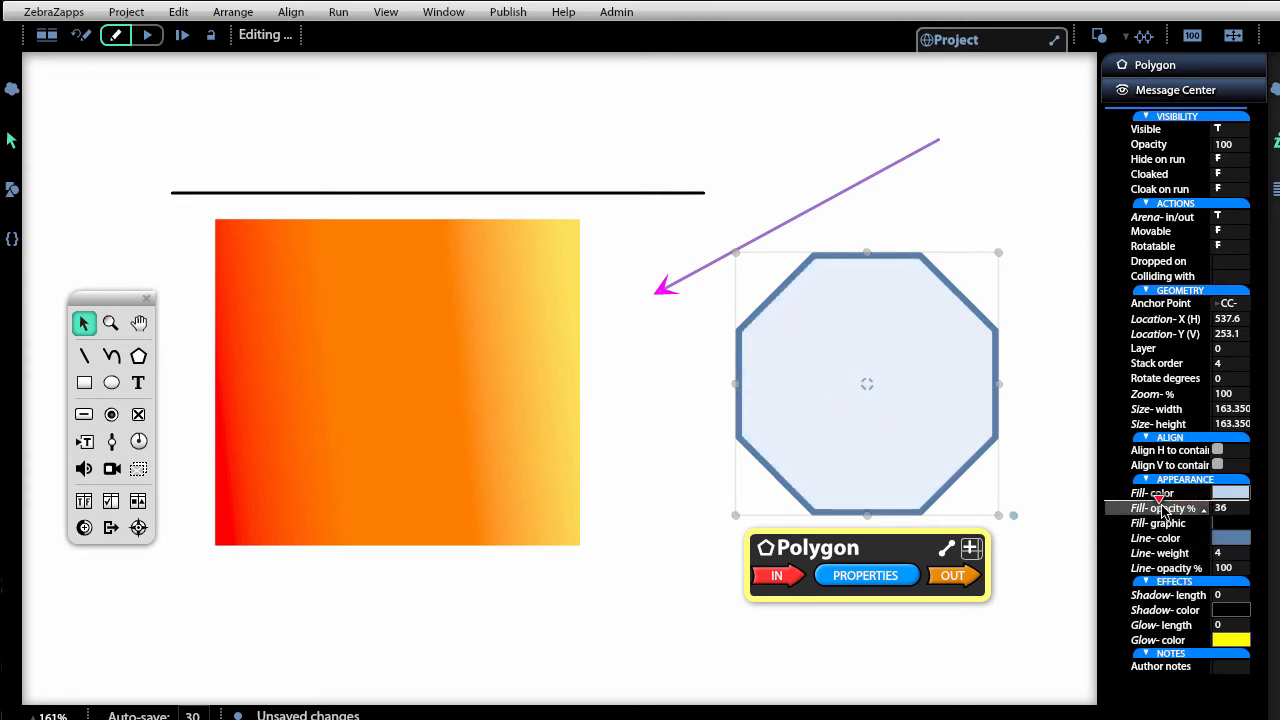
Fade the whole octagon to 20 opacity and place it over the rectangle.
left_click(1068, 334)
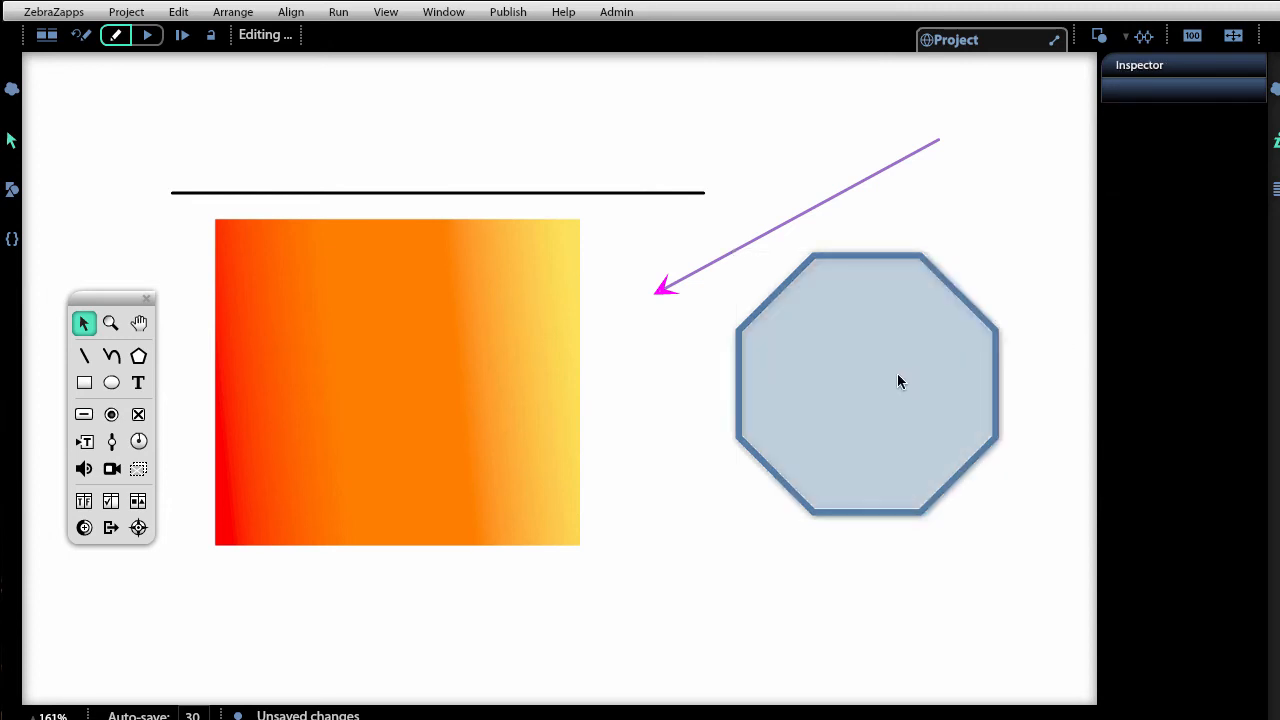
left_click_drag(900, 376, 672, 283)
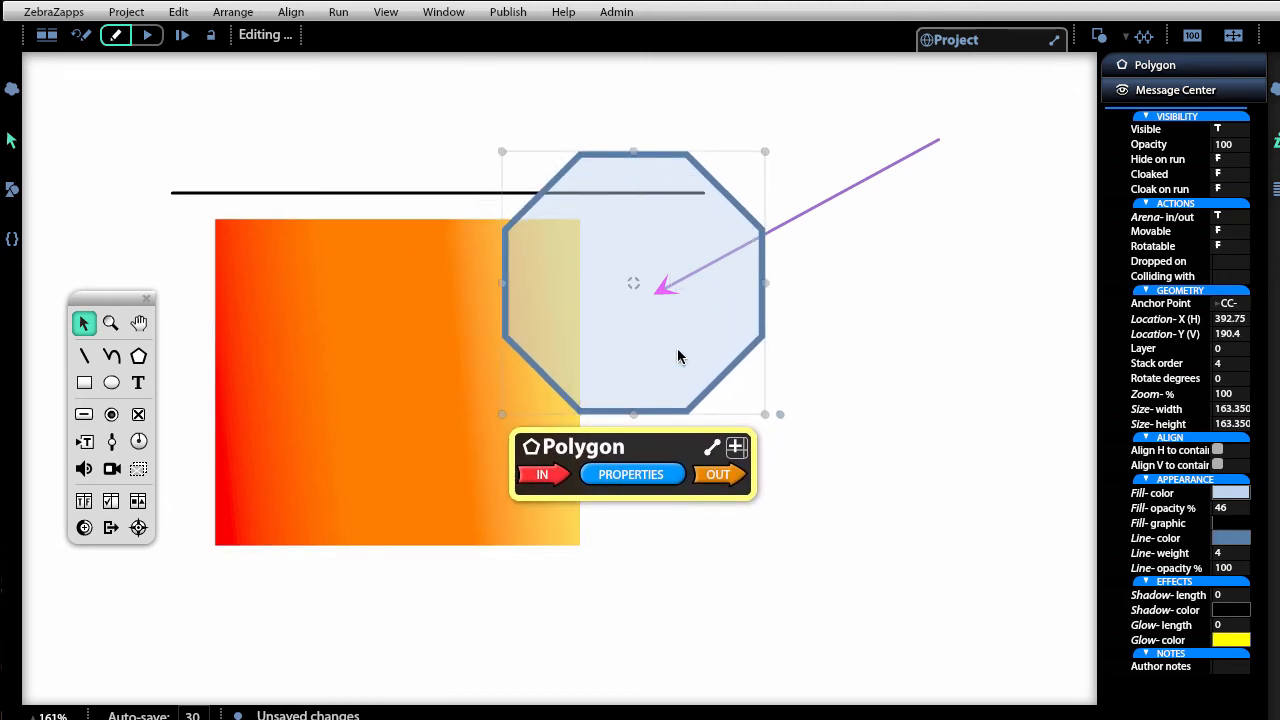
left_click_drag(677, 350, 923, 481)
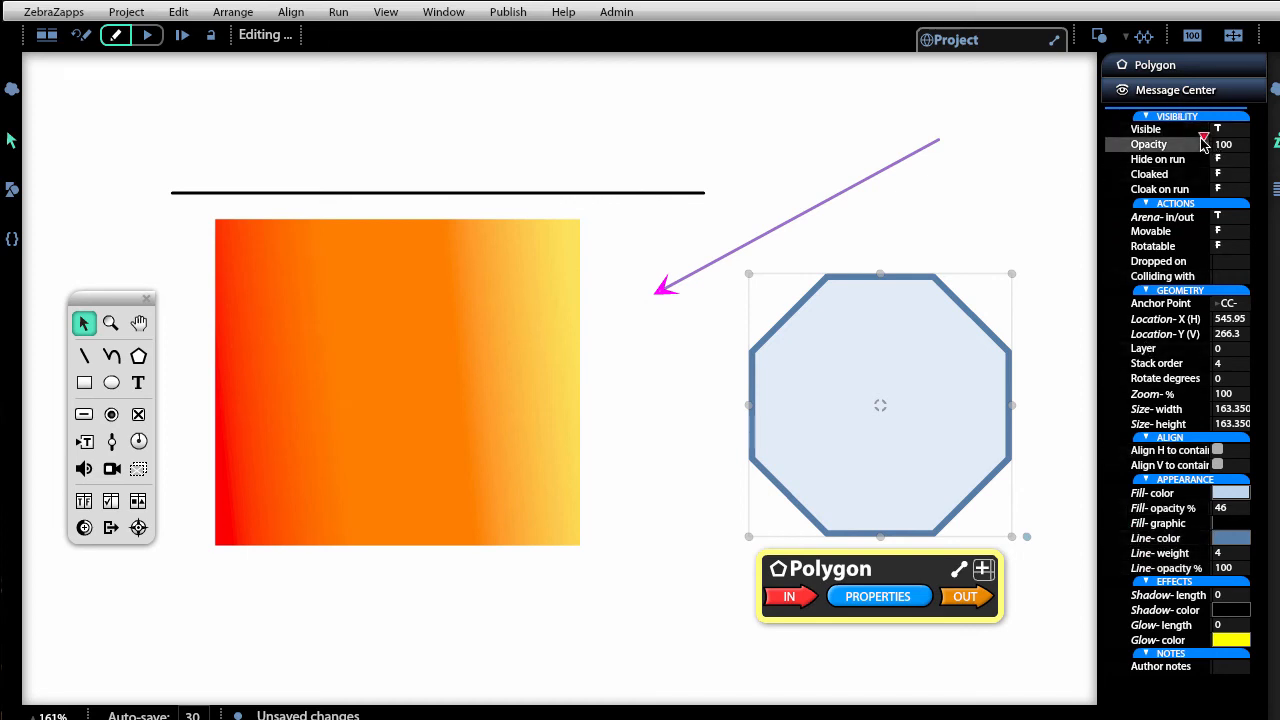
left_click_drag(1200, 140, 1146, 144)
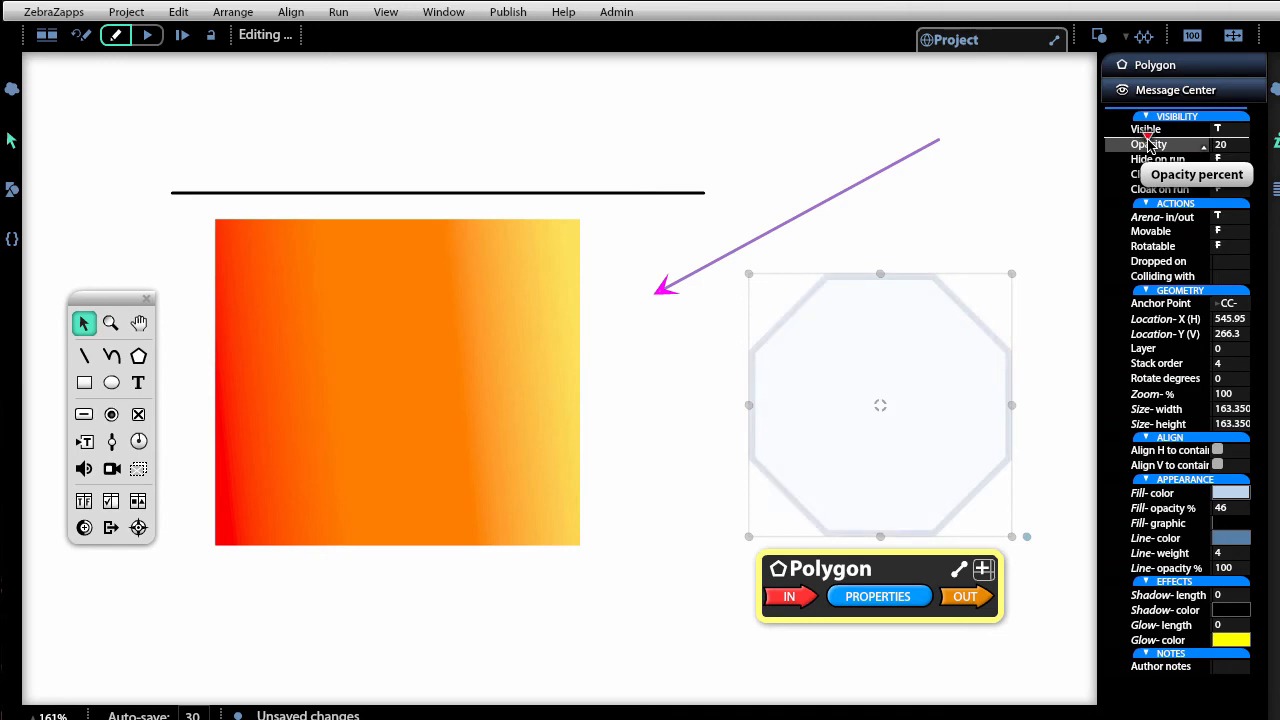
left_click_drag(877, 437, 746, 414)
Draw a blue gradient circle about 192 by 196 and move it to the upper right.
left_click(1018, 413)
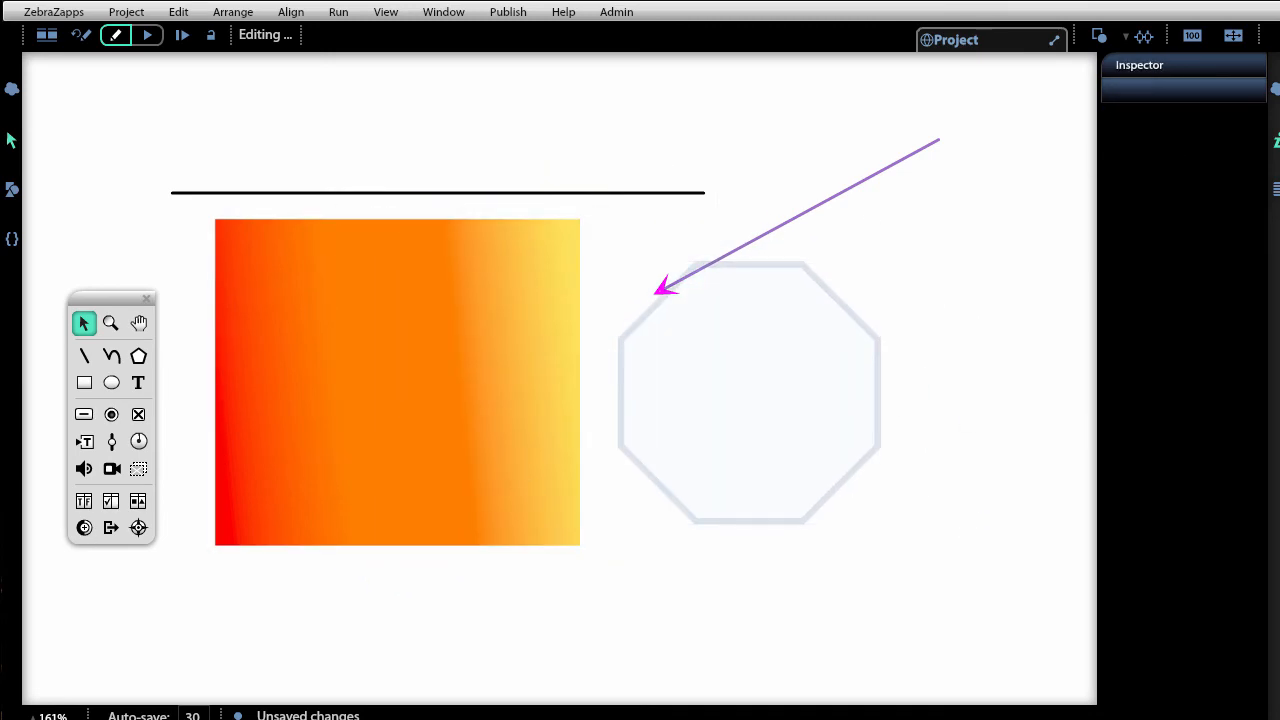
left_click(111, 383)
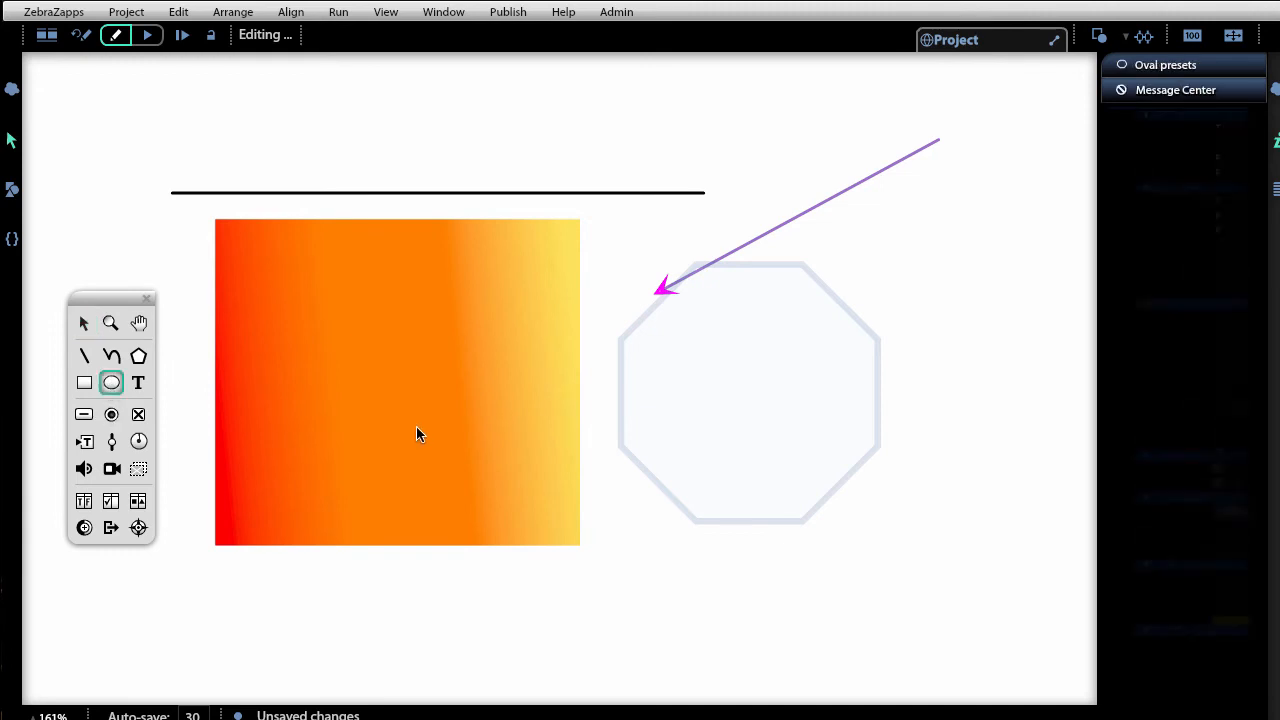
mouse_move(457, 293)
left_mouse_down()
mouse_move(657, 517)
mouse_move(765, 607)
left_mouse_up()
mouse_move(678, 526)
left_mouse_down()
mouse_move(812, 397)
mouse_move(844, 343)
mouse_move(957, 307)
left_mouse_up()
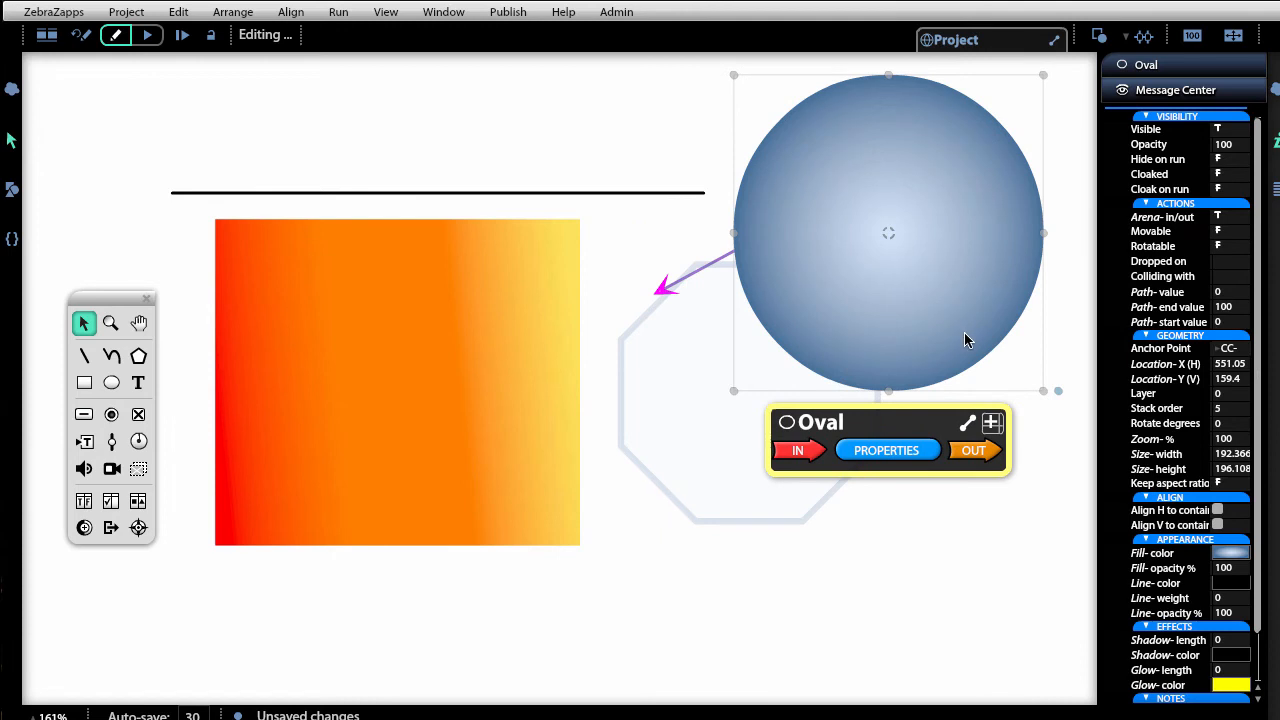
Change the circle's fill type to the glossy Jellybean style.
left_click(1231, 555)
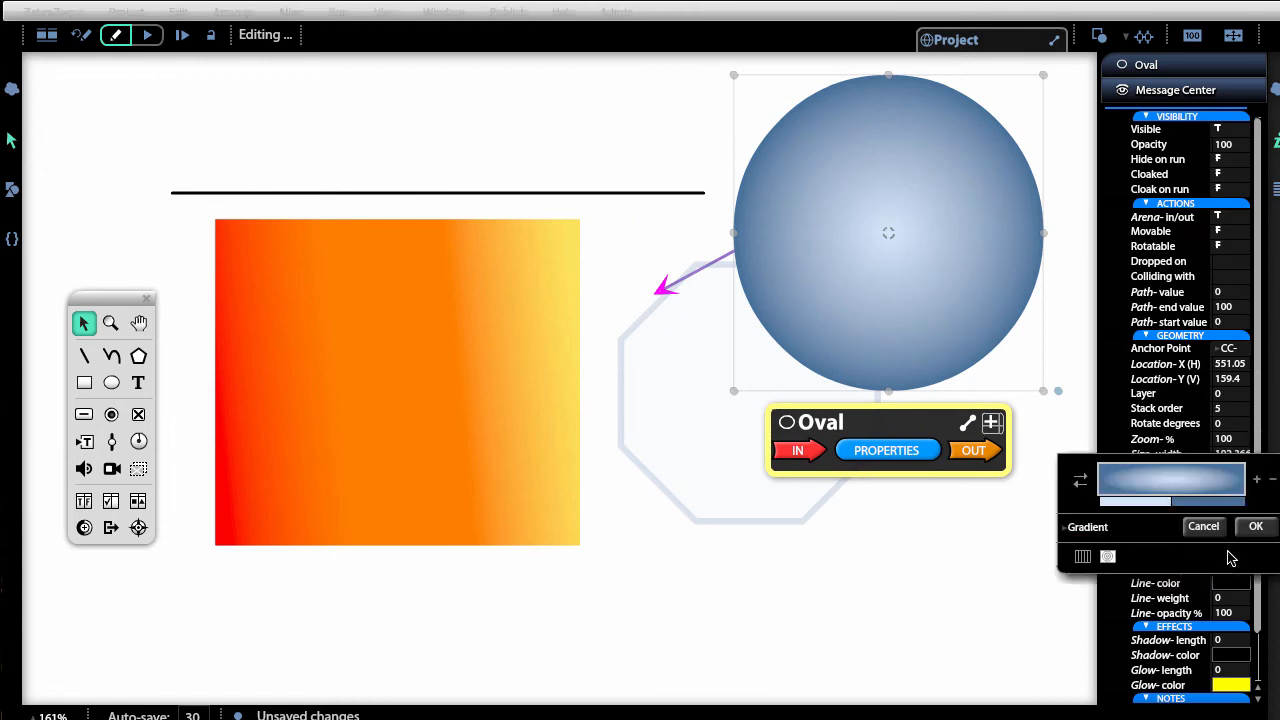
left_click(1104, 530)
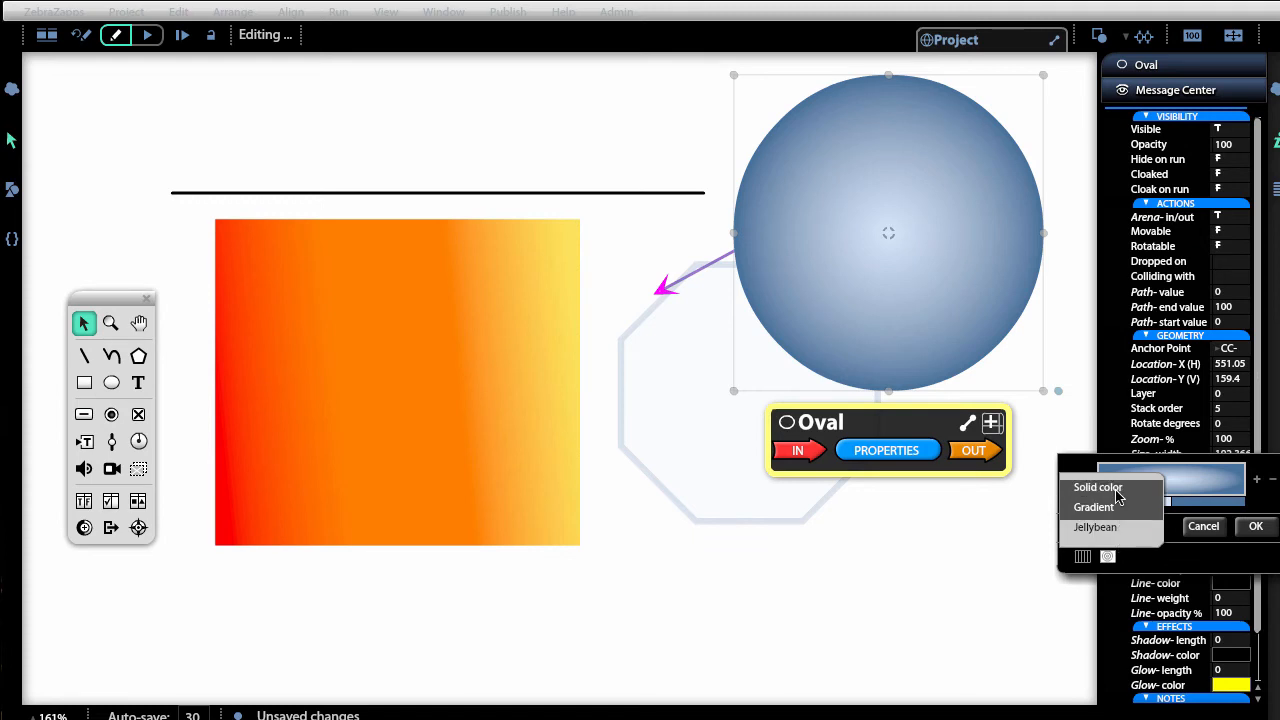
left_click(1118, 488)
left_click(1105, 533)
left_click(1105, 530)
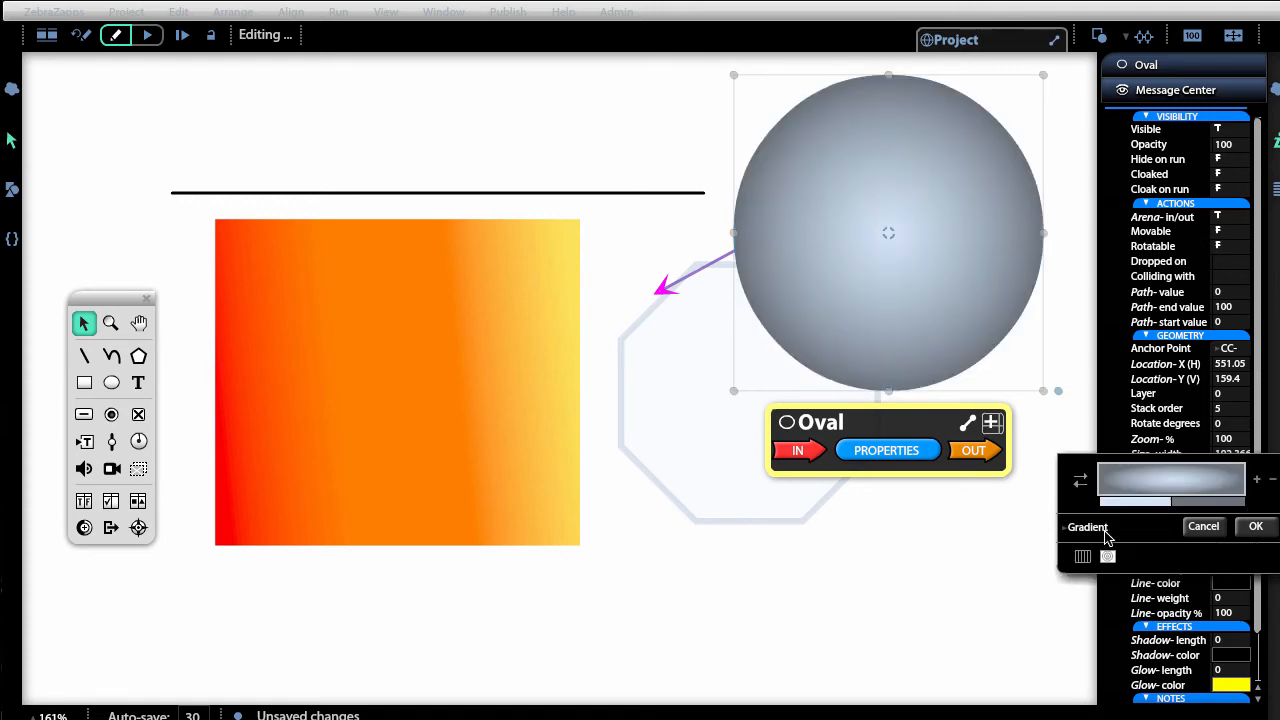
left_click(1106, 530)
left_click(1100, 530)
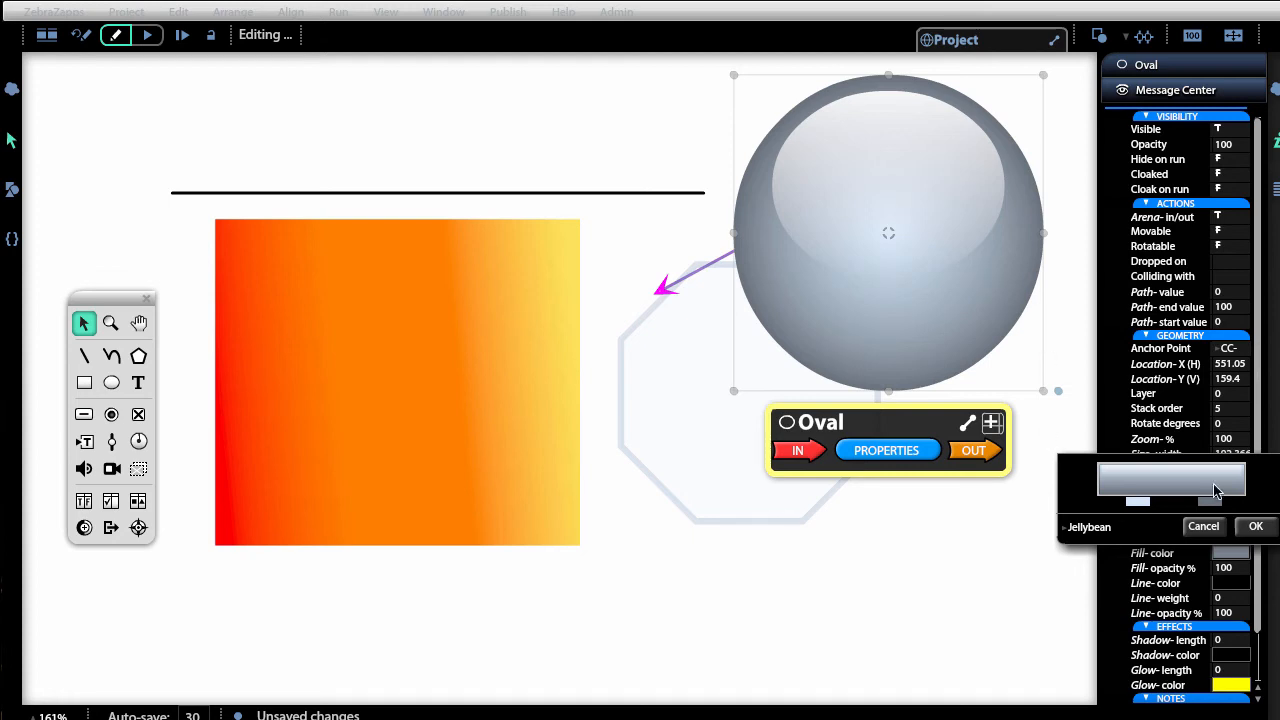
Set both jellybean stops to cyan 00C3D8 and shrink the ball to about 72 by 70.
left_click(1140, 502)
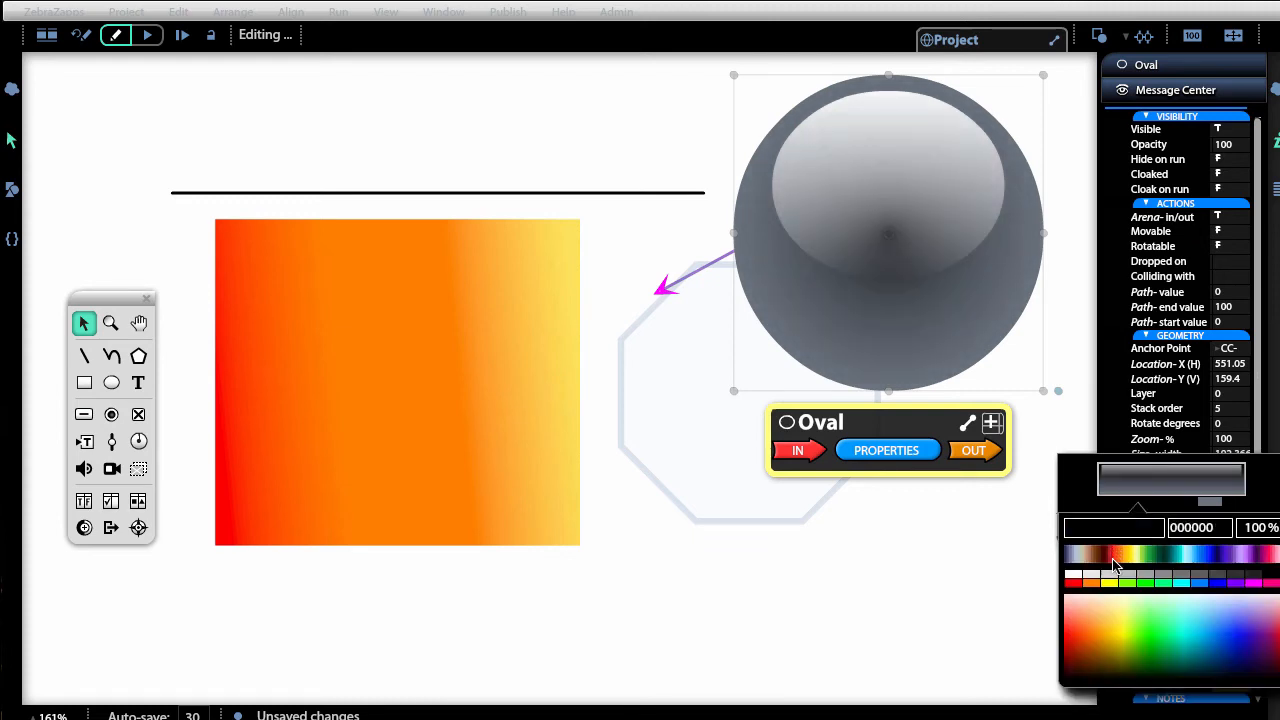
left_click(1183, 588)
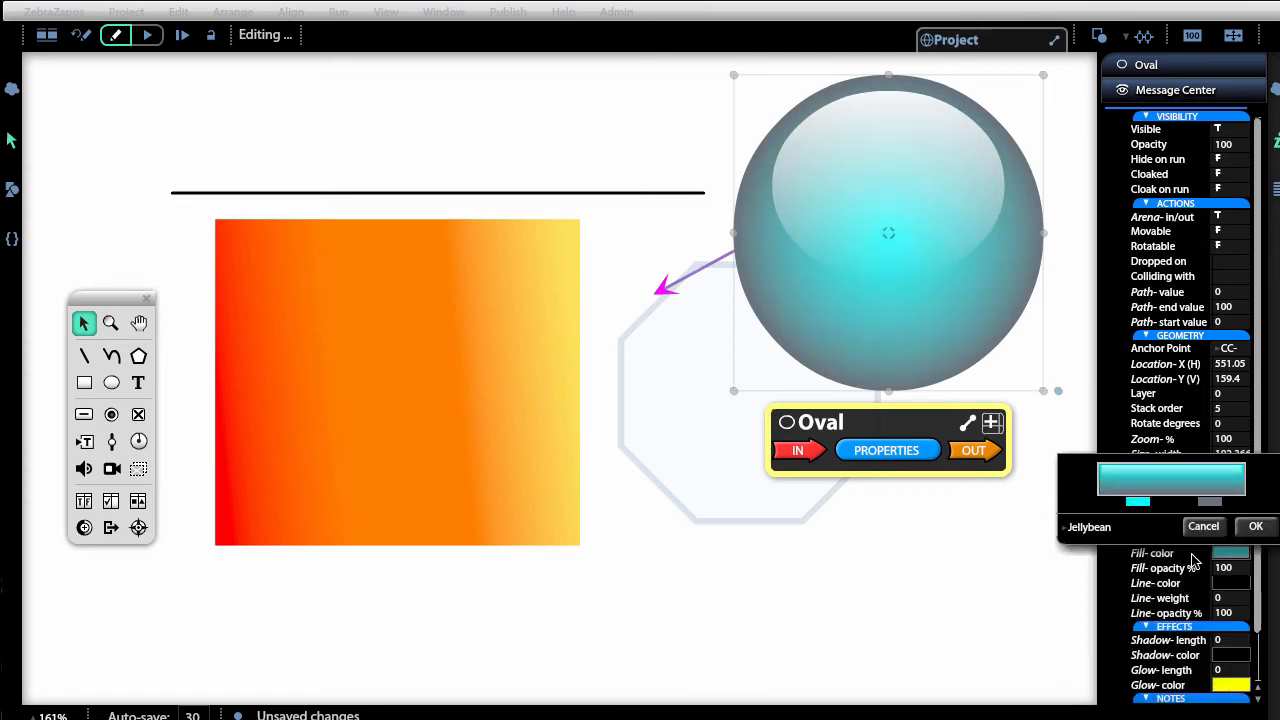
left_click(1209, 502)
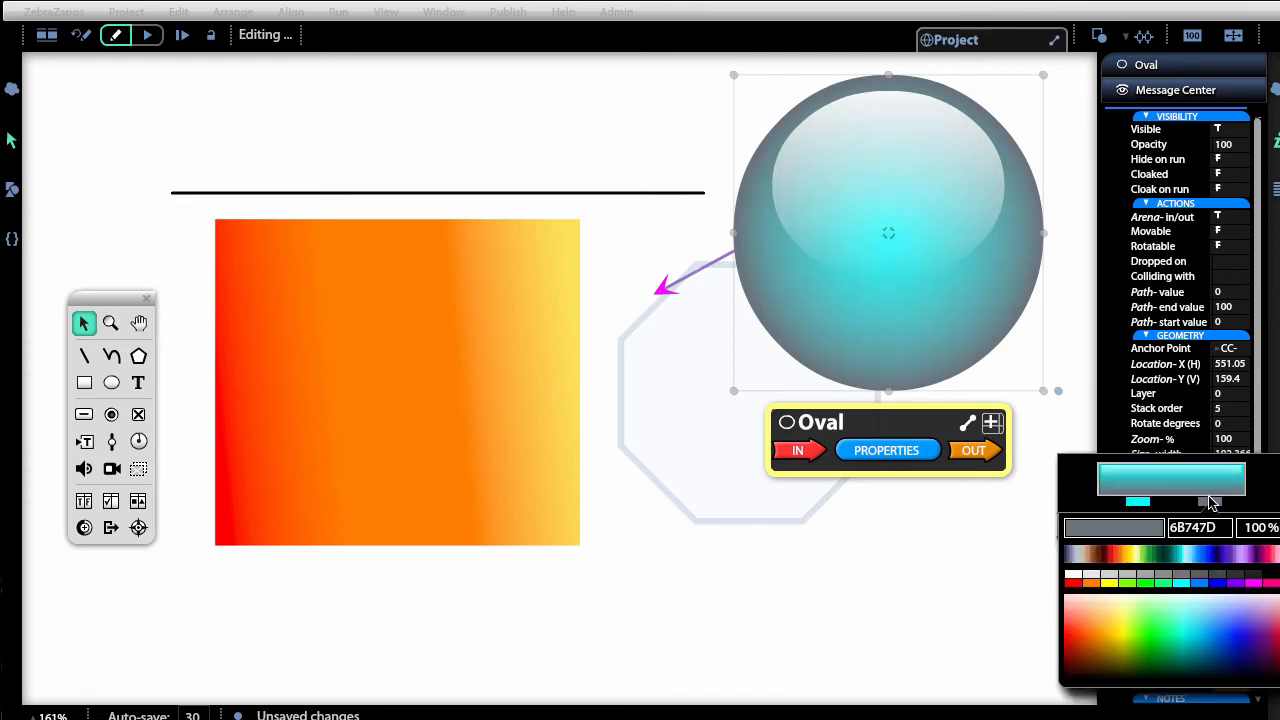
left_click(1202, 638)
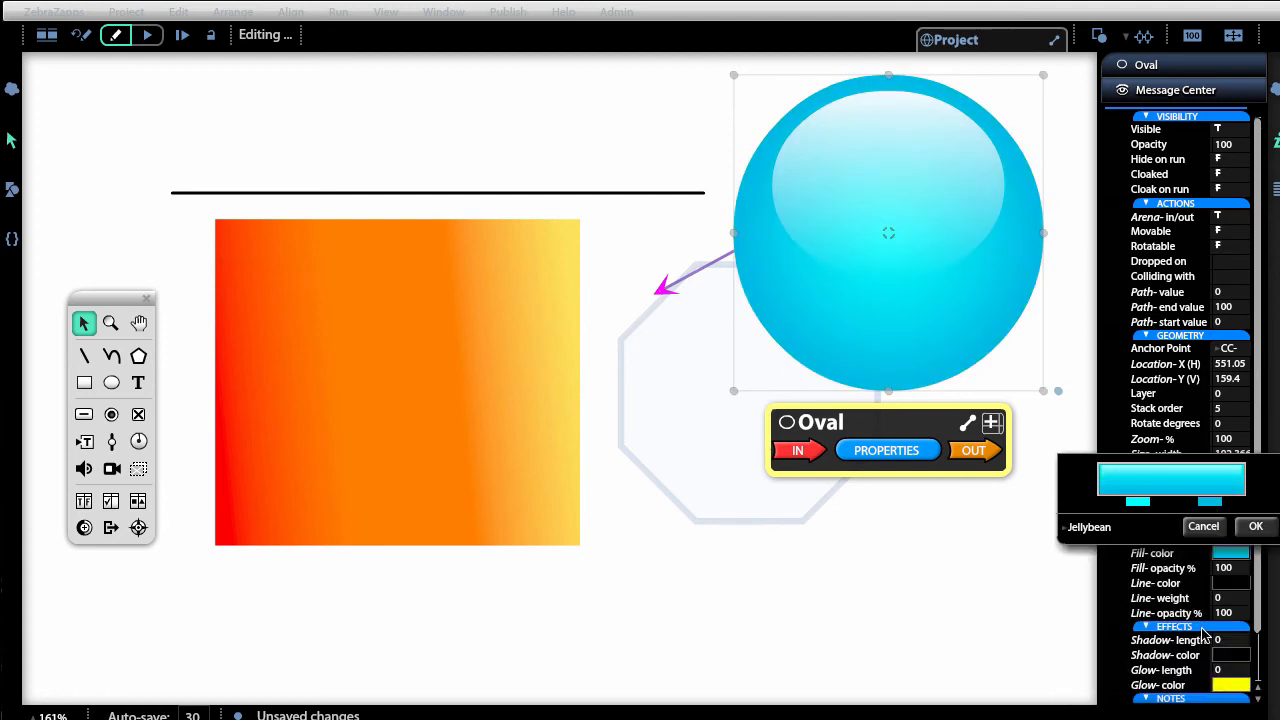
left_click(1256, 527)
left_click_drag(1039, 395, 850, 190)
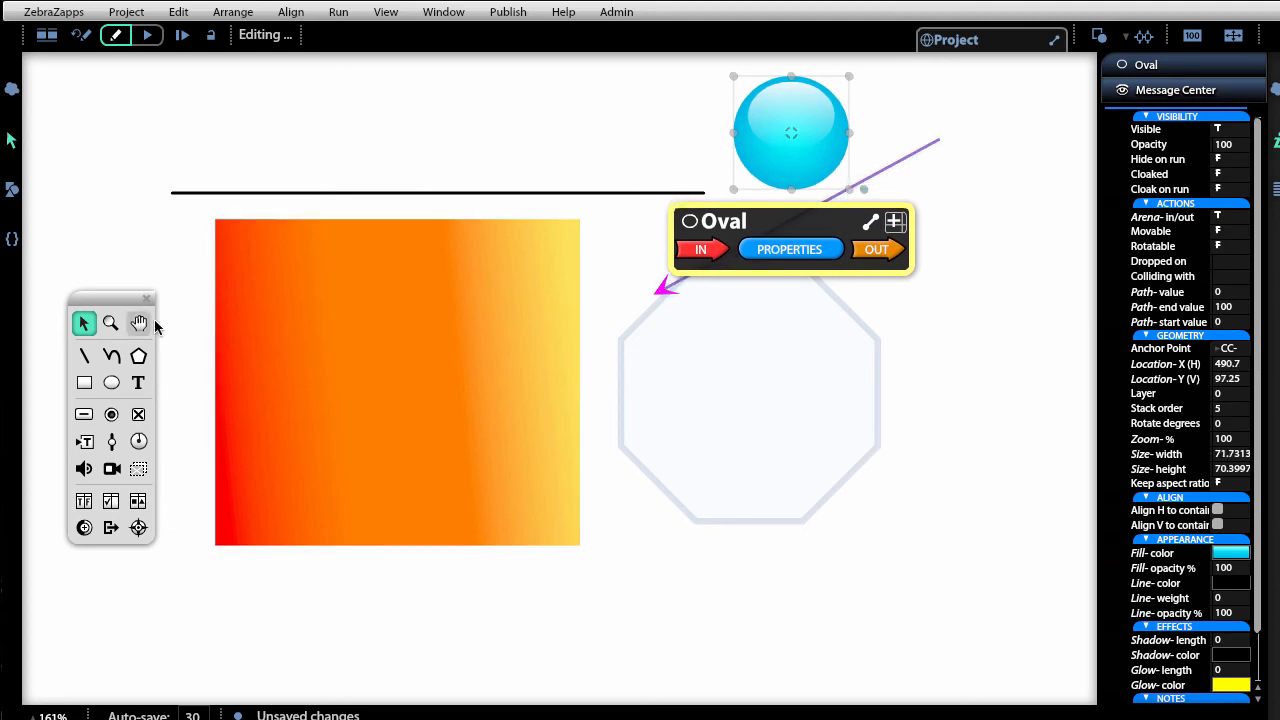
Draw a horizontal line above the first, then a 9-sided polygon overlapping the octagon.
left_click(84, 355)
left_click_drag(201, 104, 653, 100)
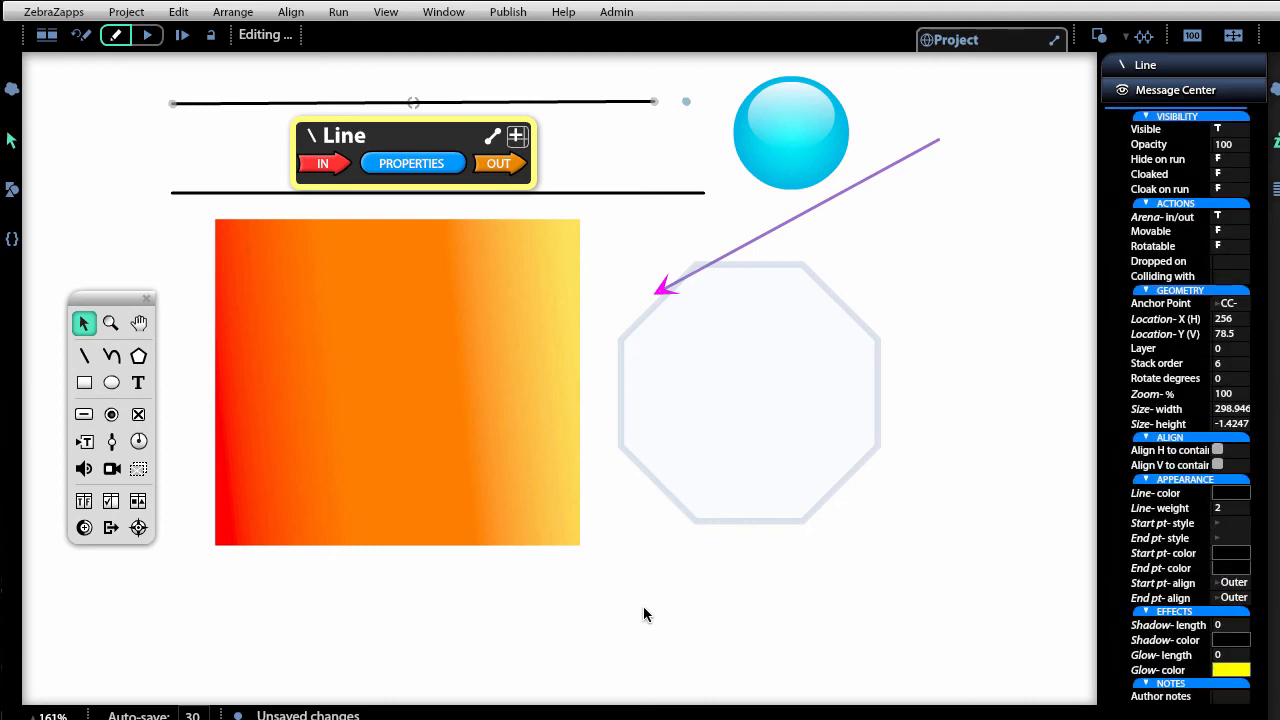
left_click(135, 362)
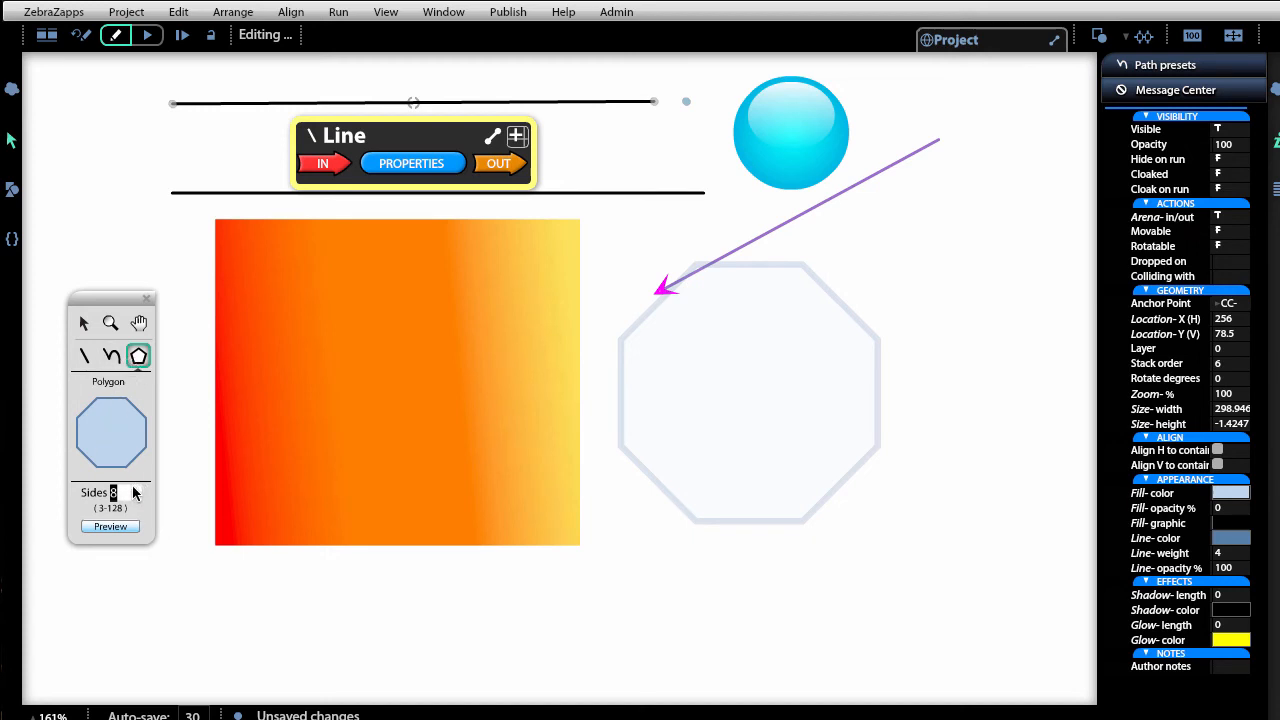
type("9")
key("Return")
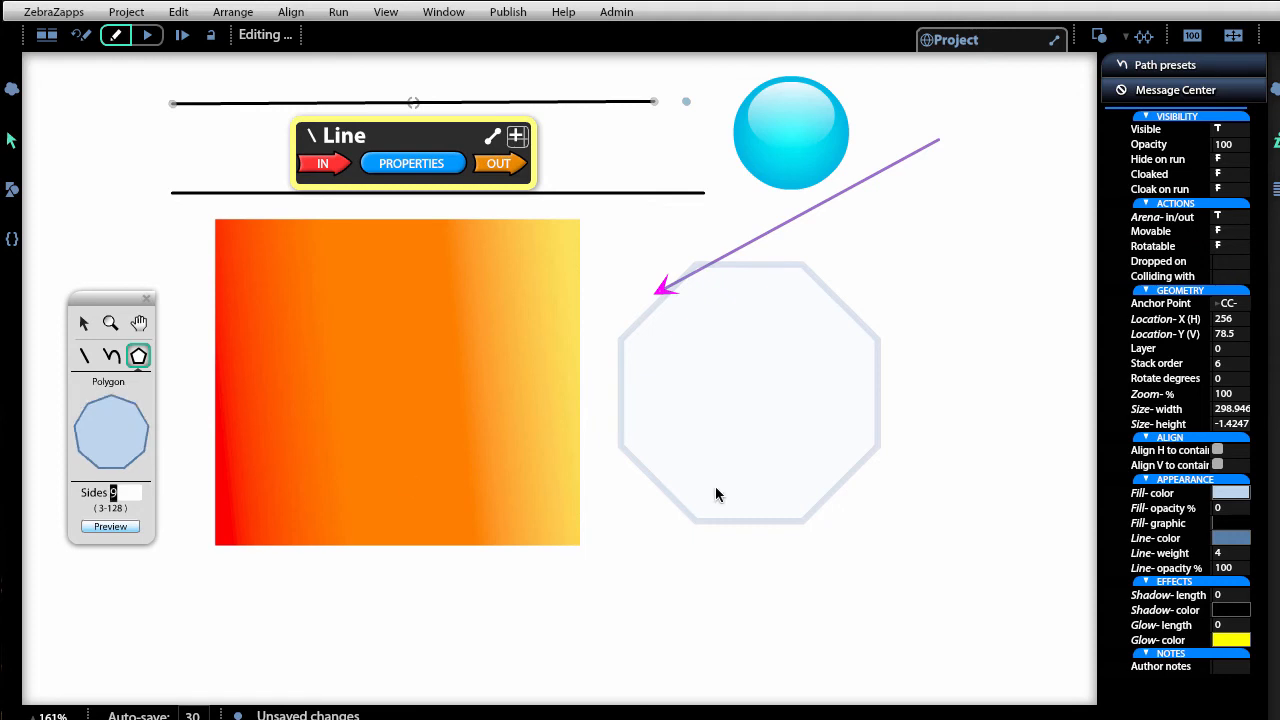
left_click_drag(745, 332, 985, 614)
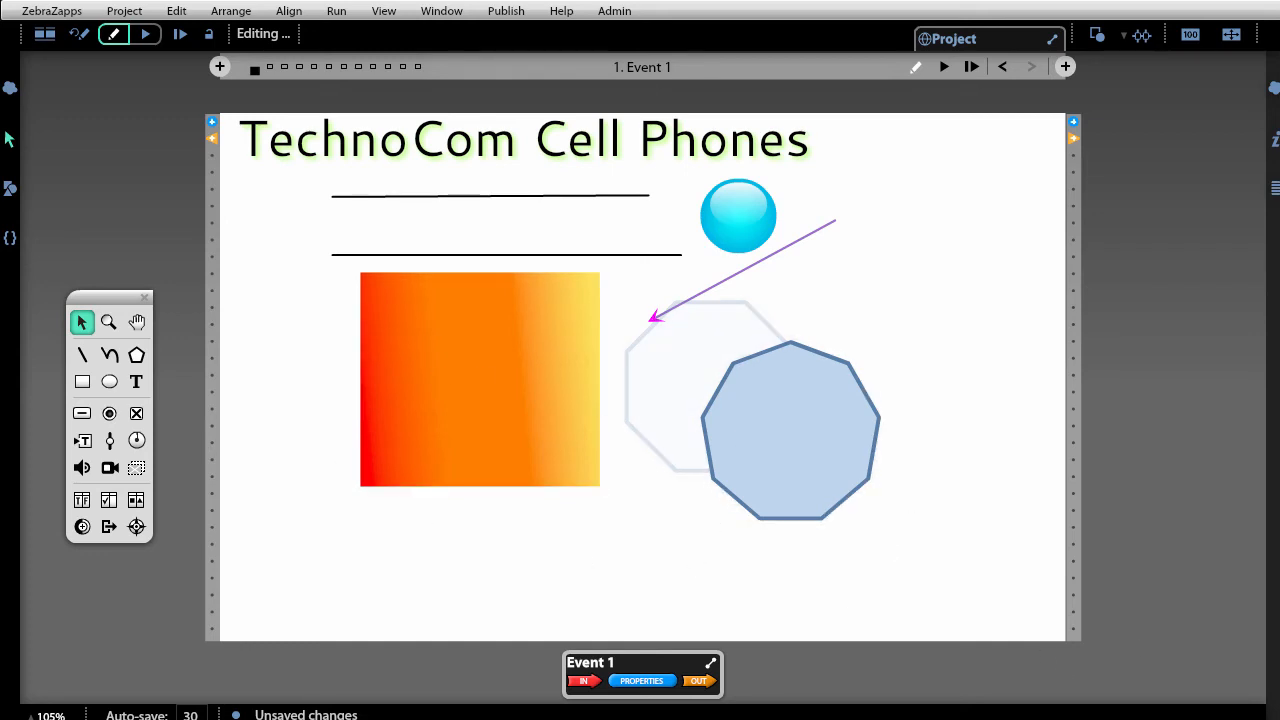
Save the project and move the floating drawing tools palette beside the page.
left_click(121, 12)
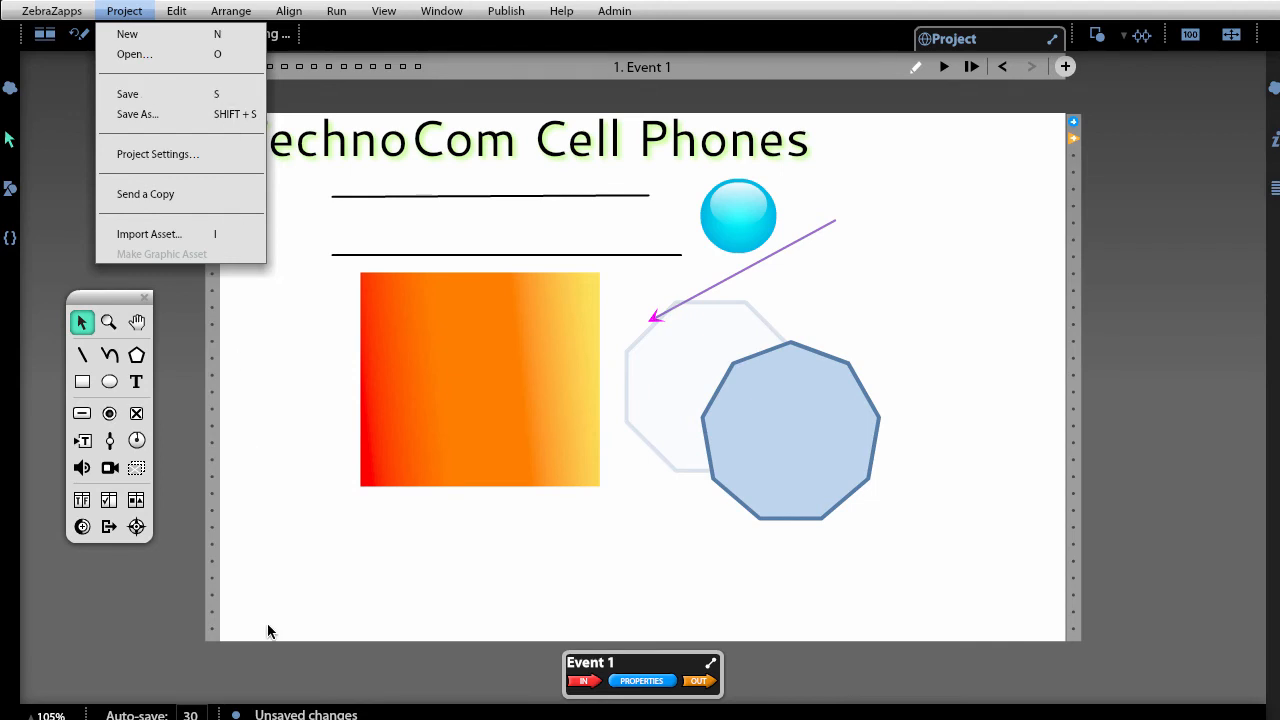
left_click(250, 91)
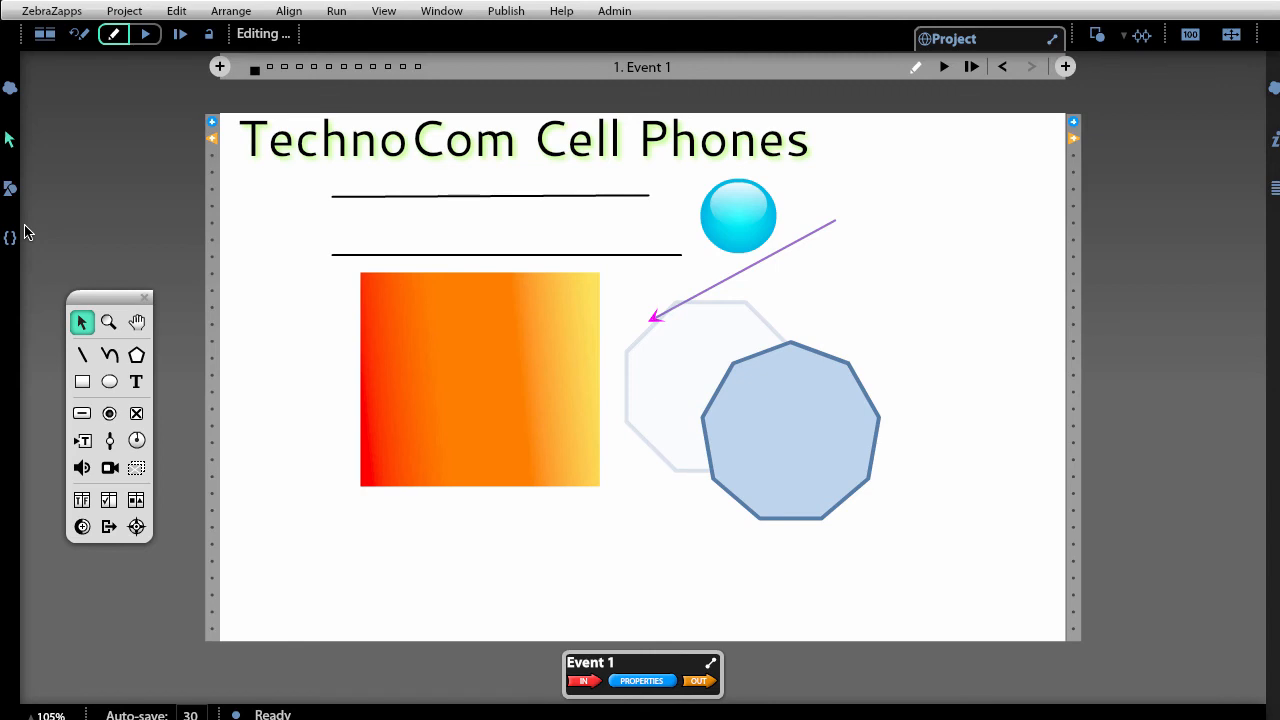
left_click_drag(94, 295, 203, 305)
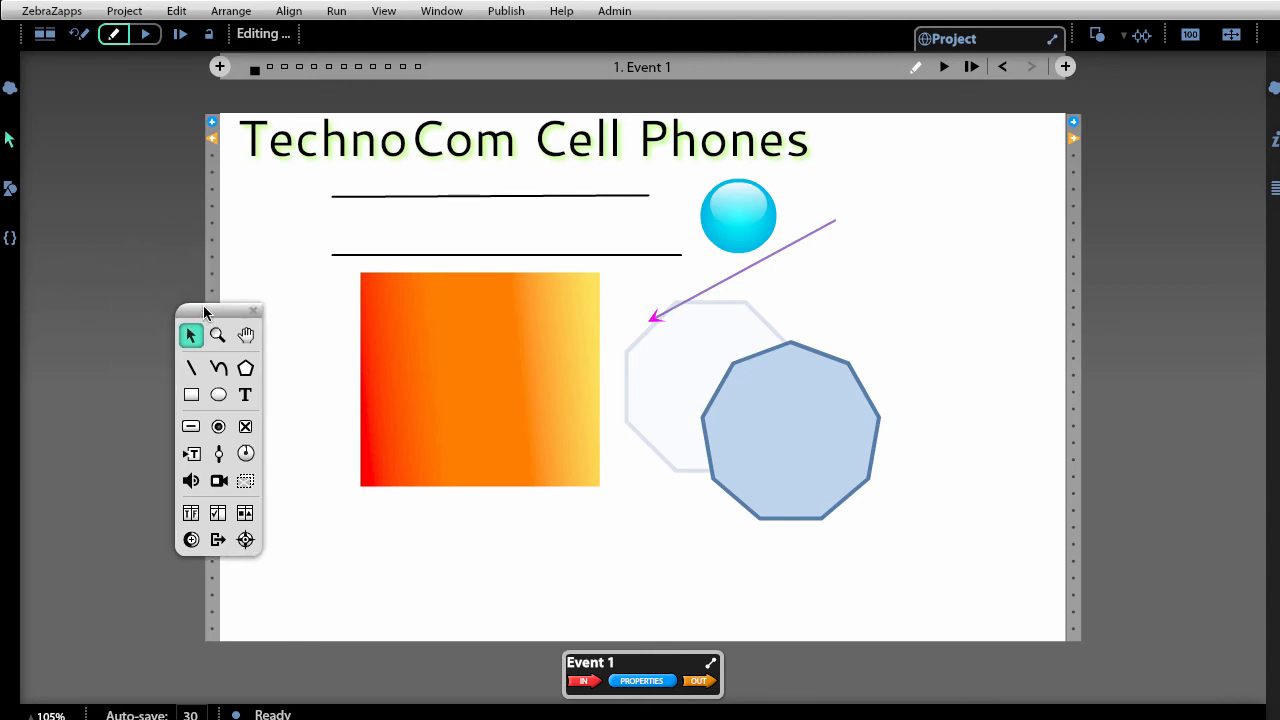
left_click(120, 12)
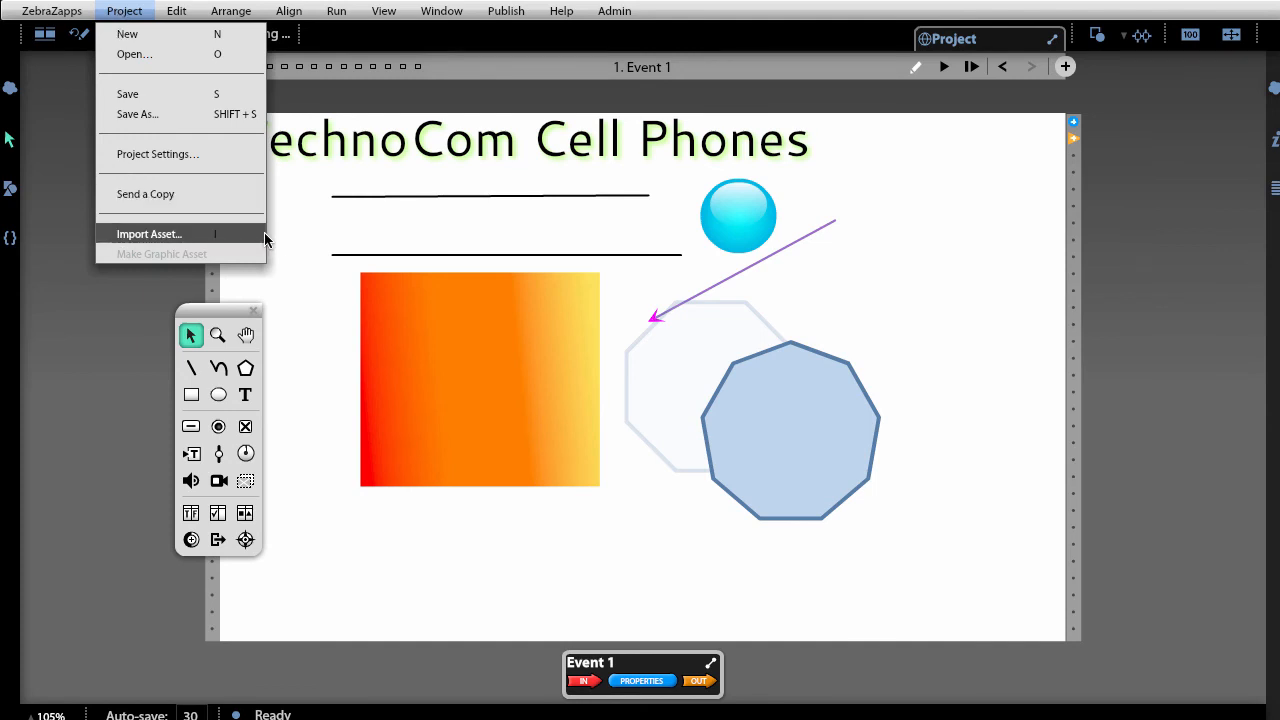
Start Import Asset and browse to the Desktop's Media assets for phone app folder.
left_click(150, 234)
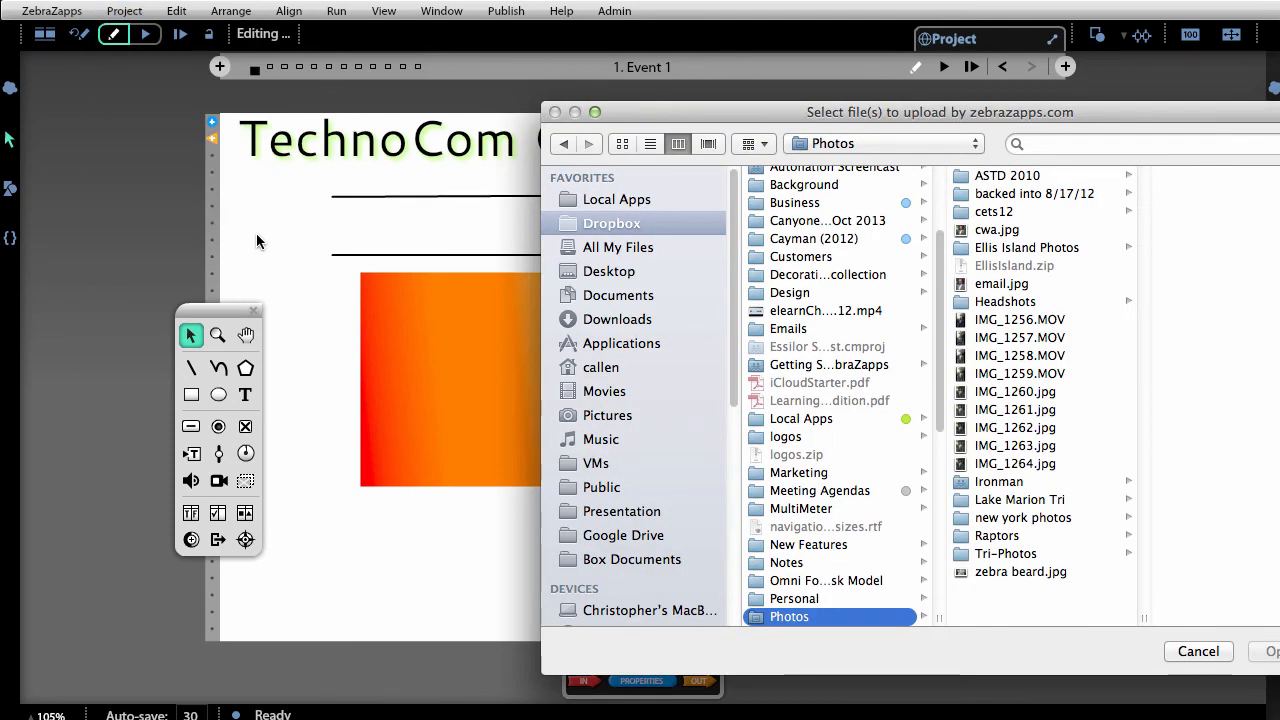
left_click(592, 248)
left_click(590, 272)
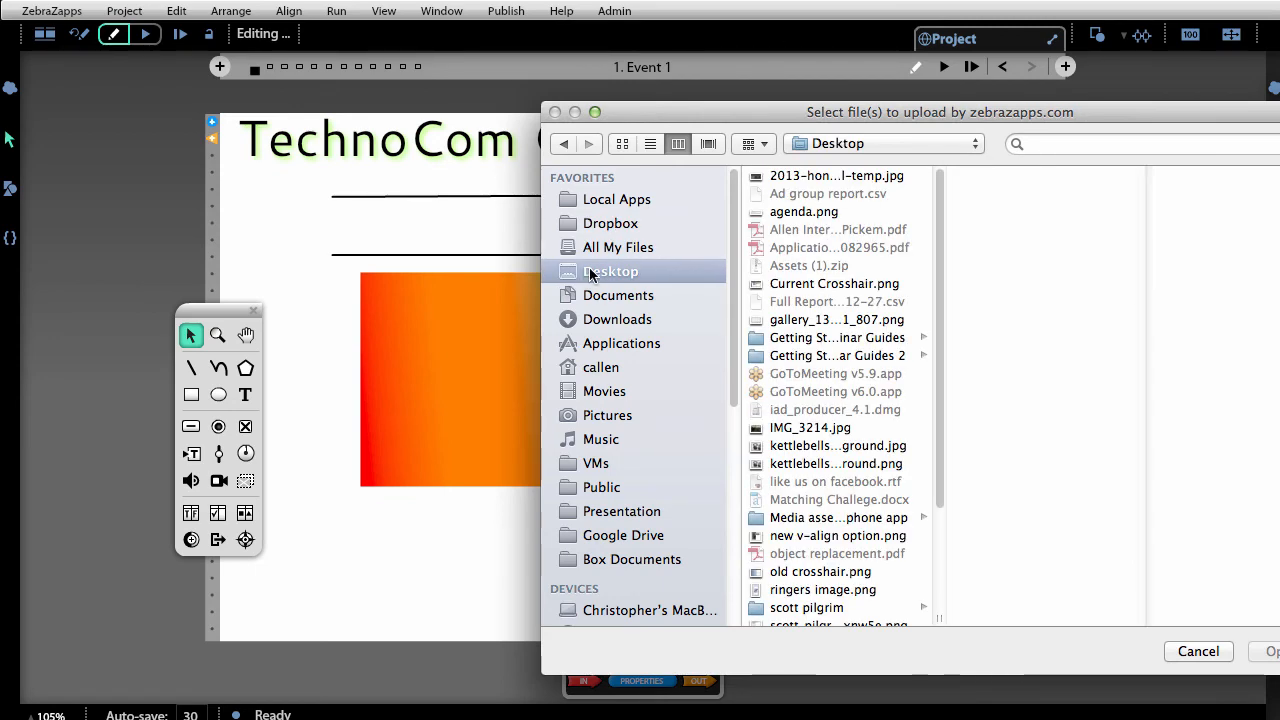
scroll(827, 366, "down", 3)
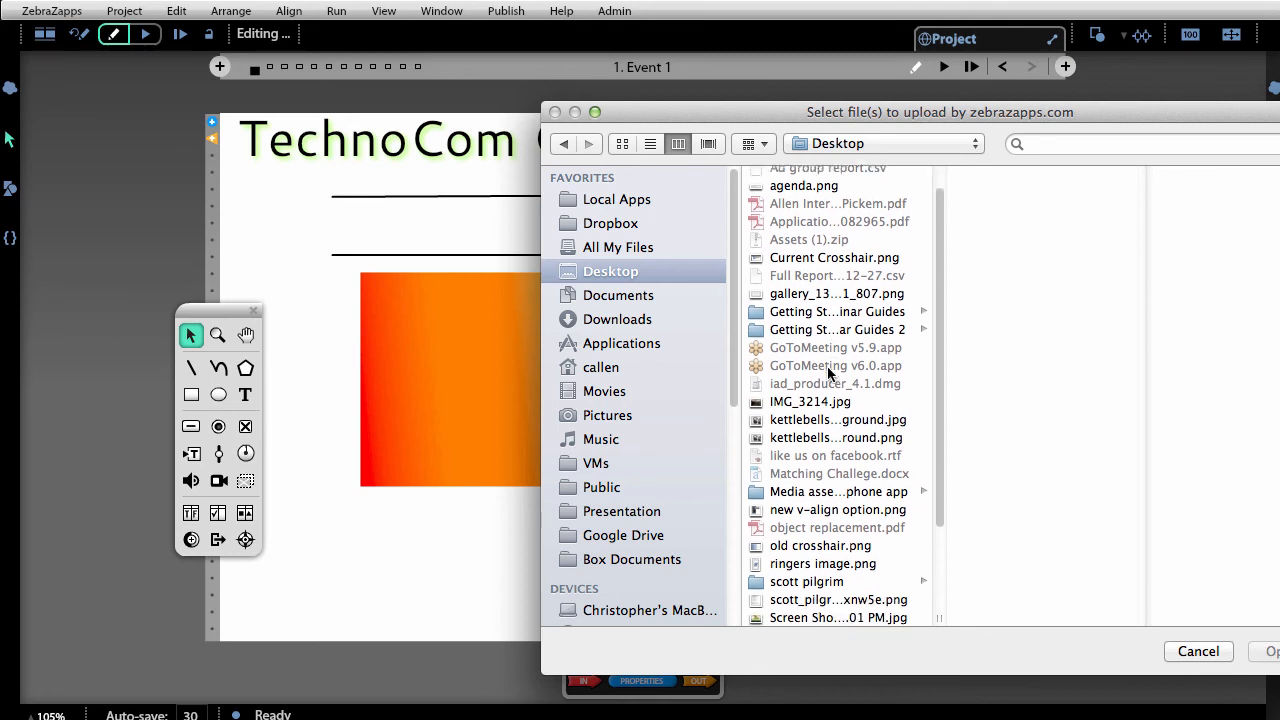
left_click(838, 467)
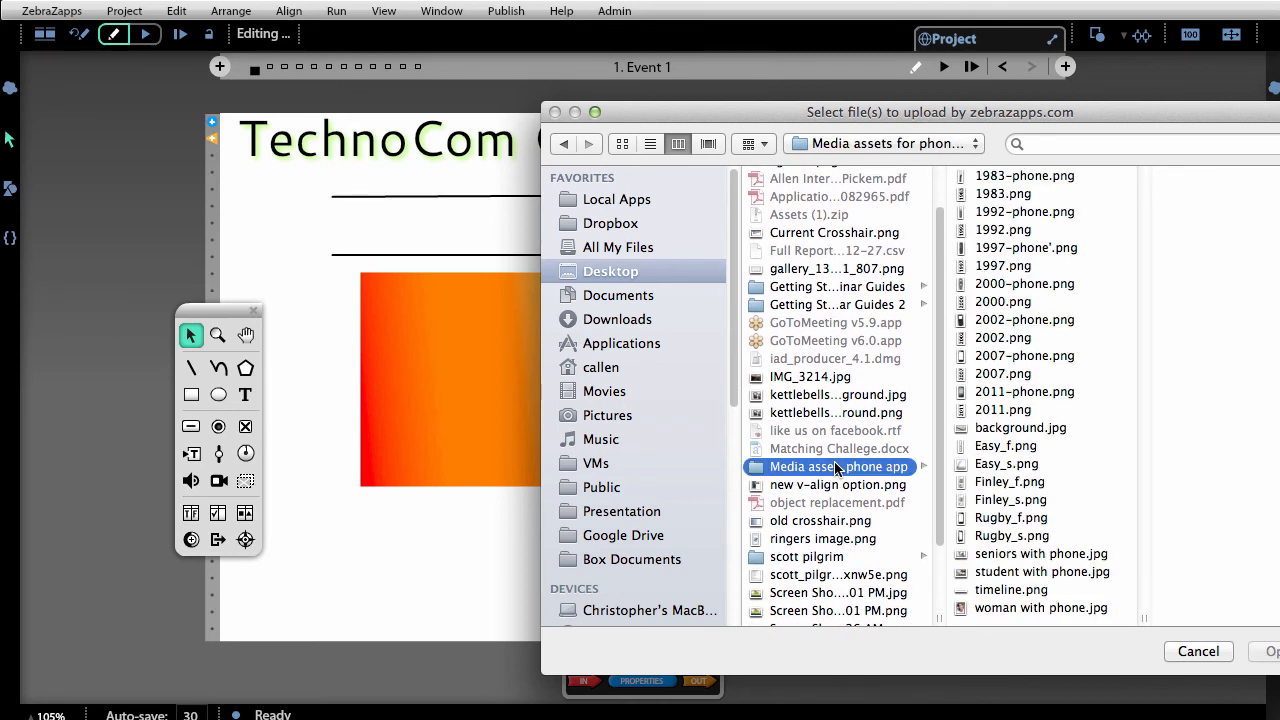
Select background.jpg plus the seniors, student and woman with phone images and import them.
left_click(1063, 556)
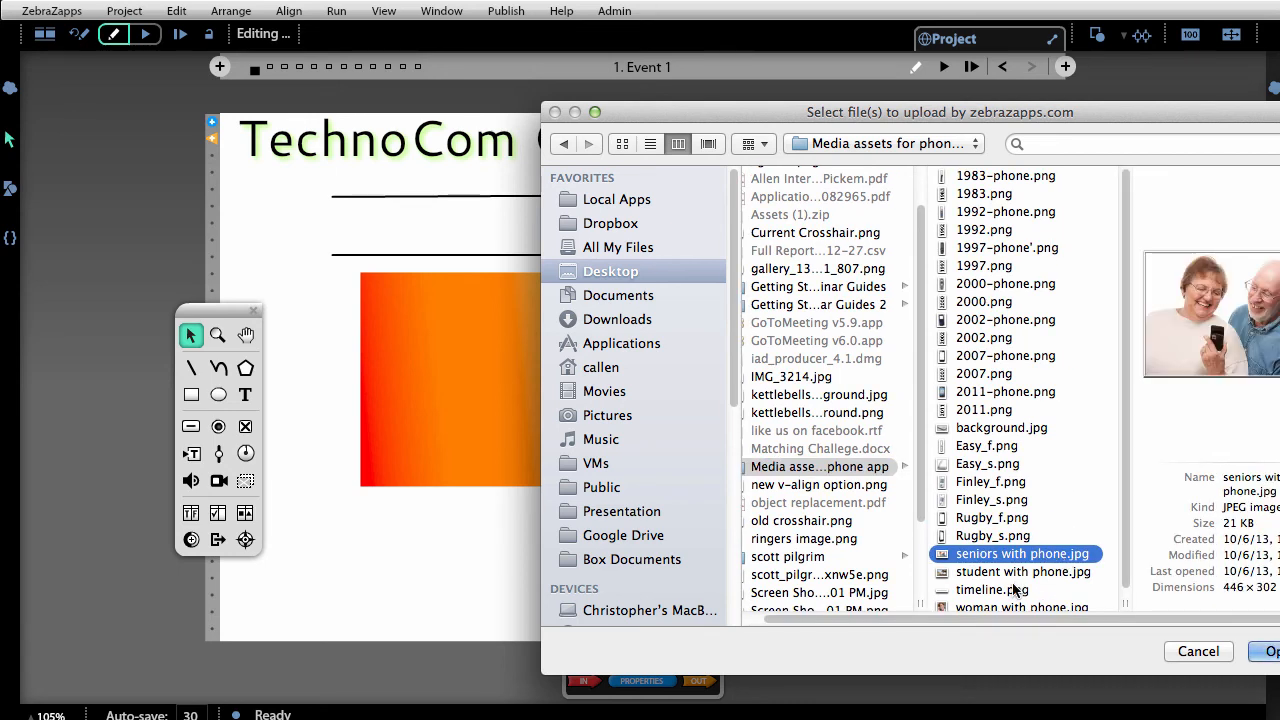
scroll(1013, 590, "down", 1)
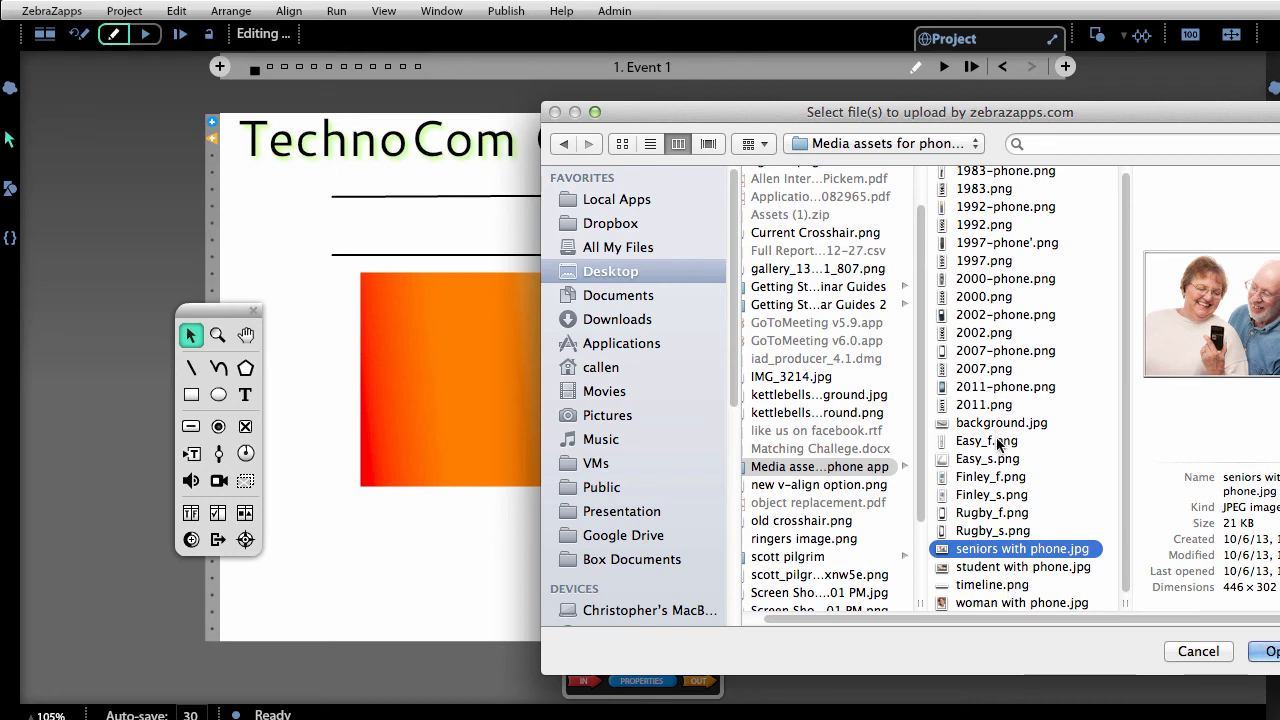
left_click_drag(1034, 113, 896, 71)
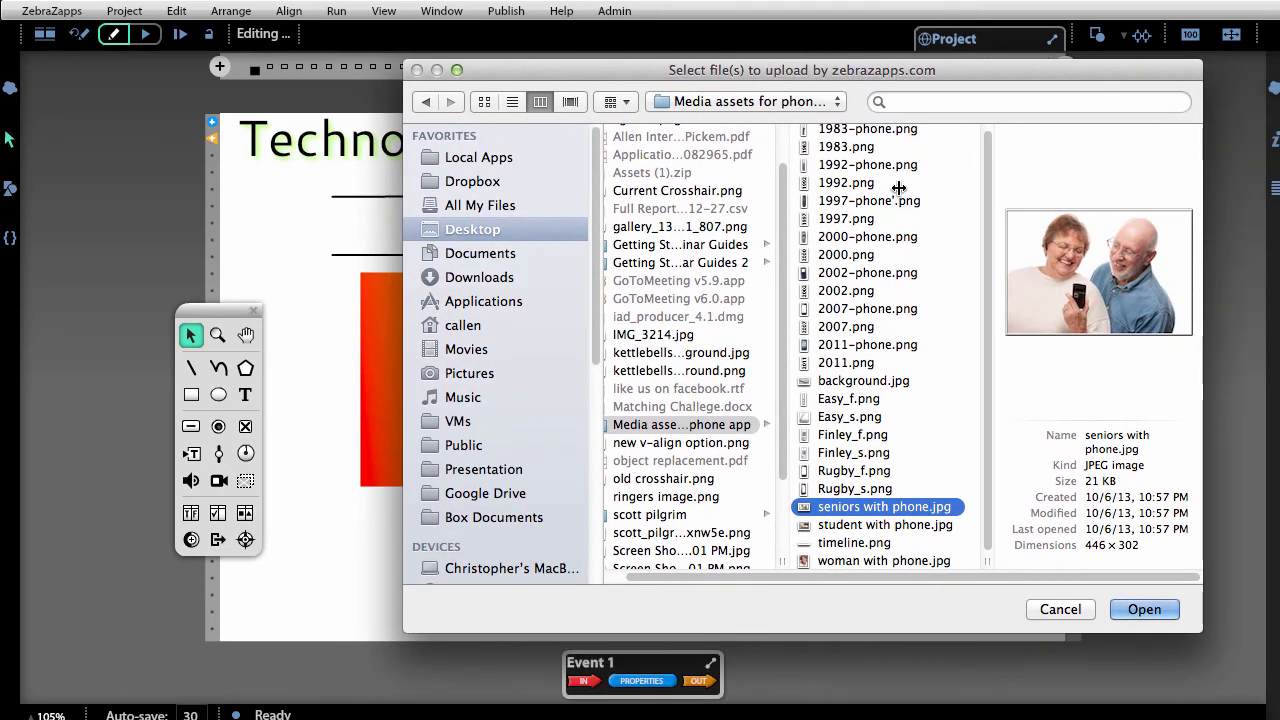
left_click(848, 382)
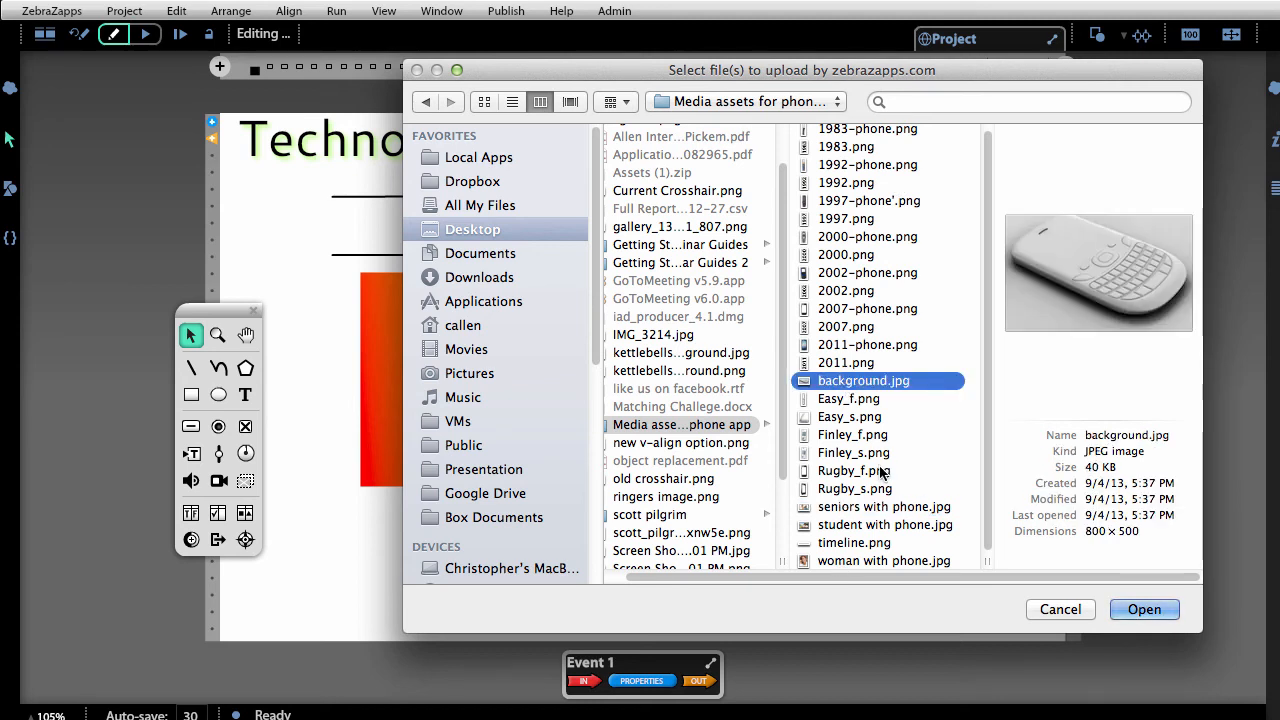
left_click(884, 507, "super")
left_click(884, 525, "super")
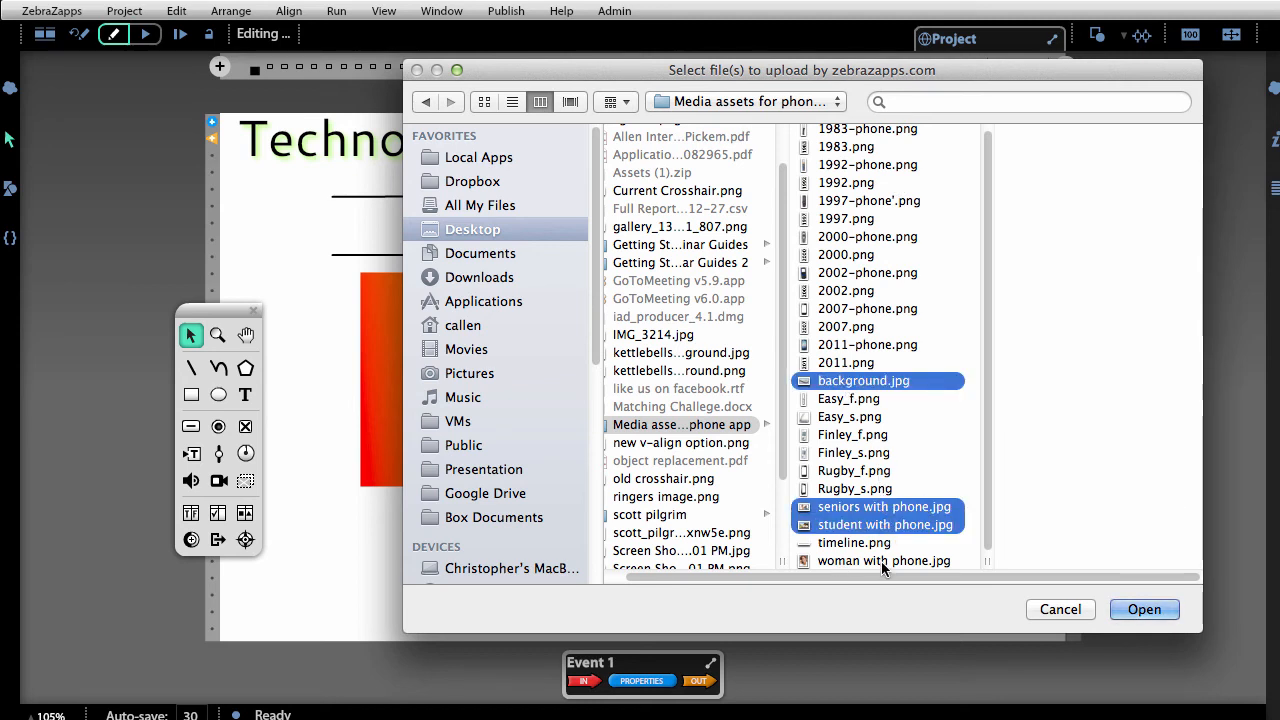
left_click(881, 561, "super")
scroll(871, 322, "up", 1)
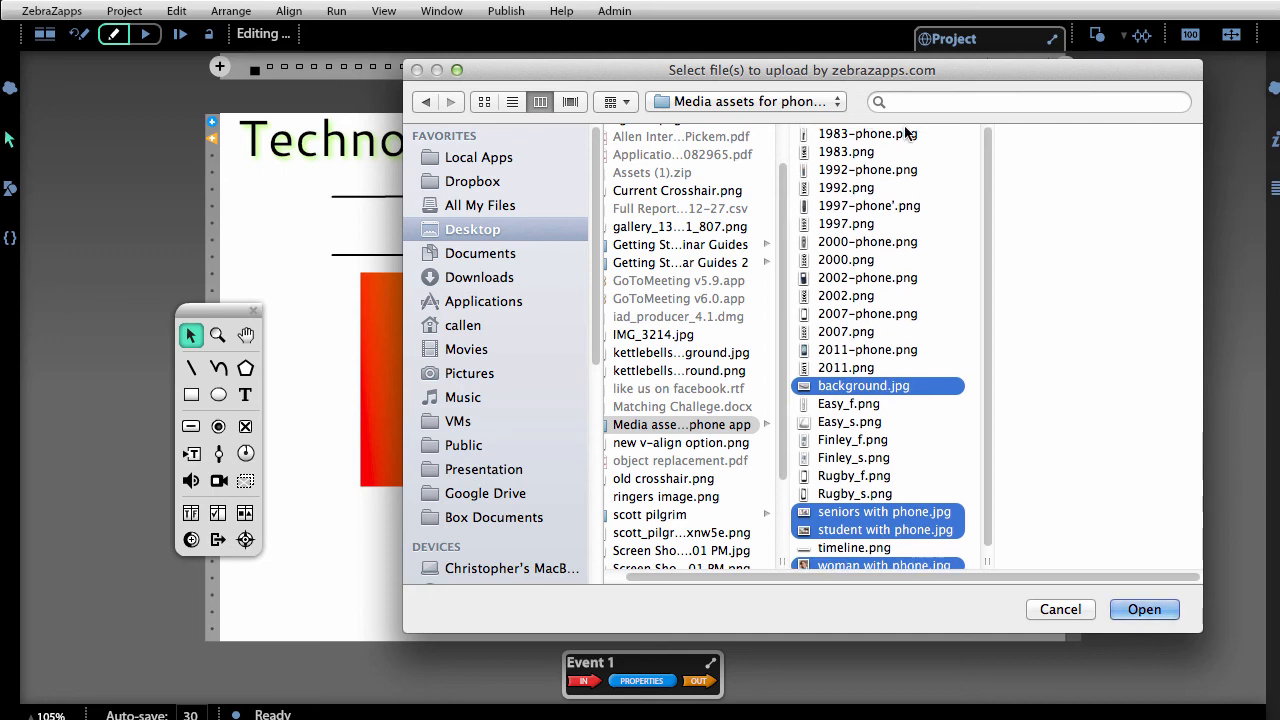
left_click(1143, 609)
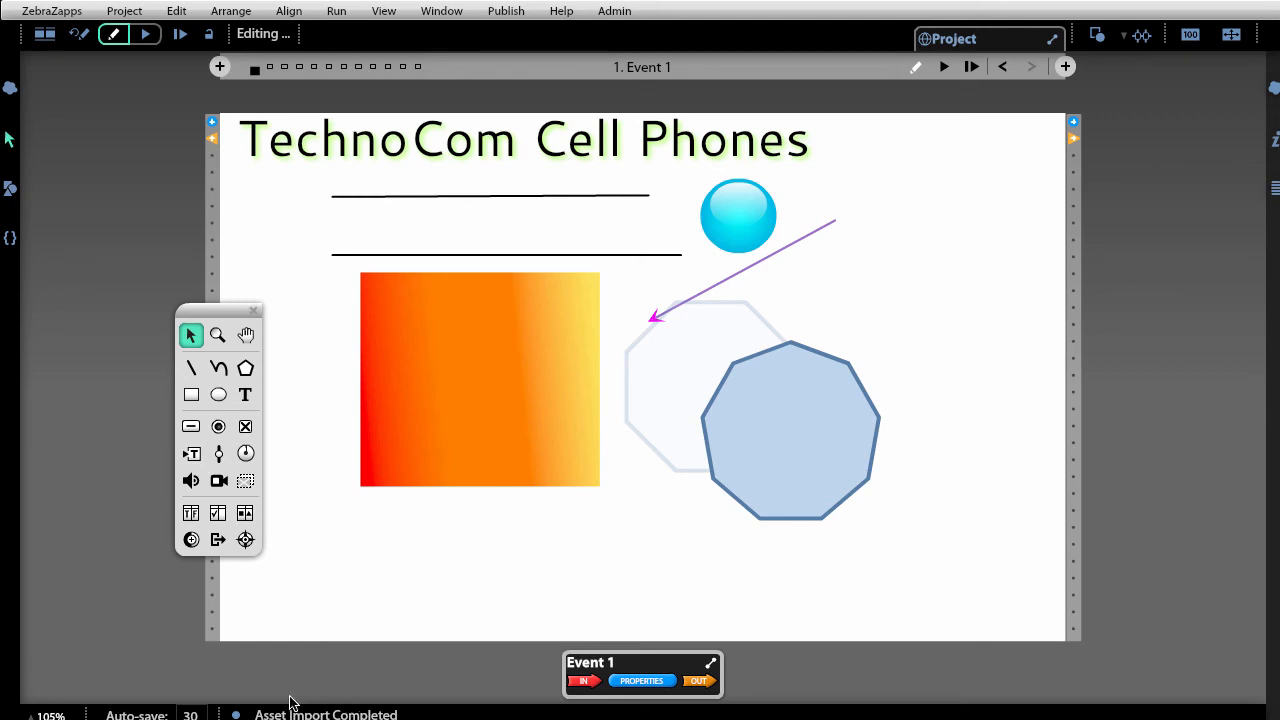
Open the Resource Library panel showing the four imported images.
left_click(12, 190)
left_click(16, 194)
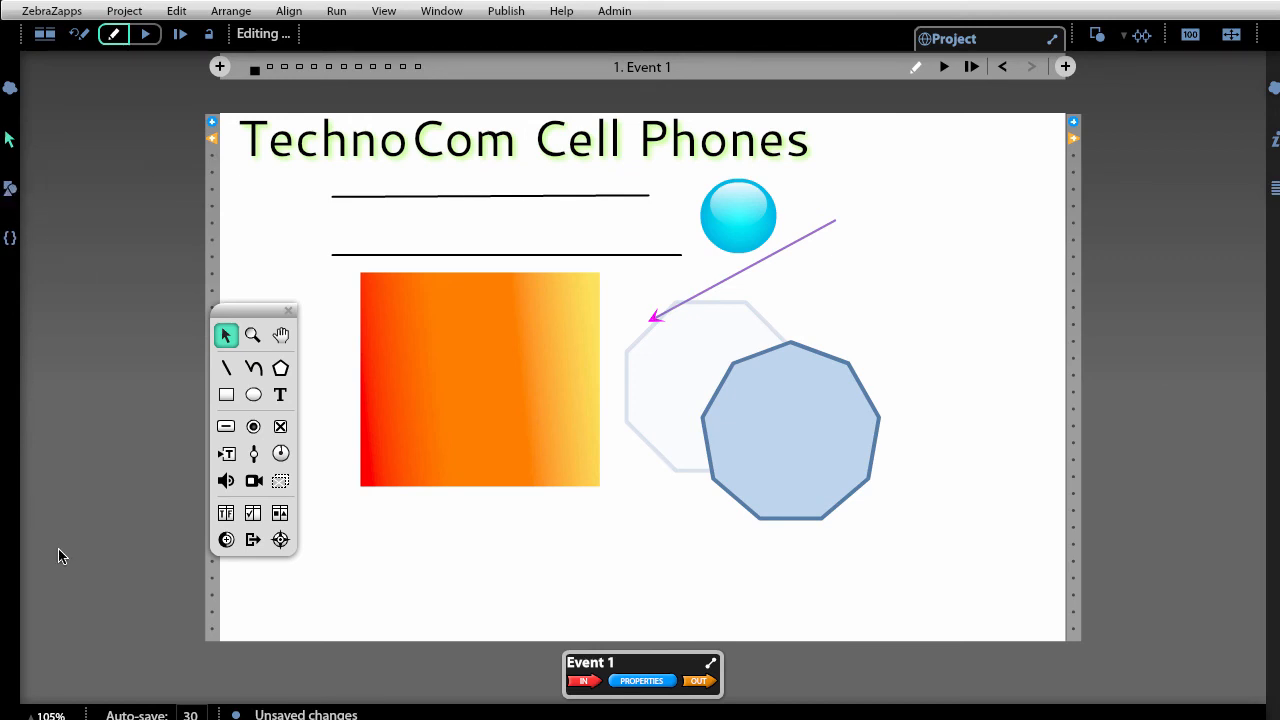
left_click(12, 190)
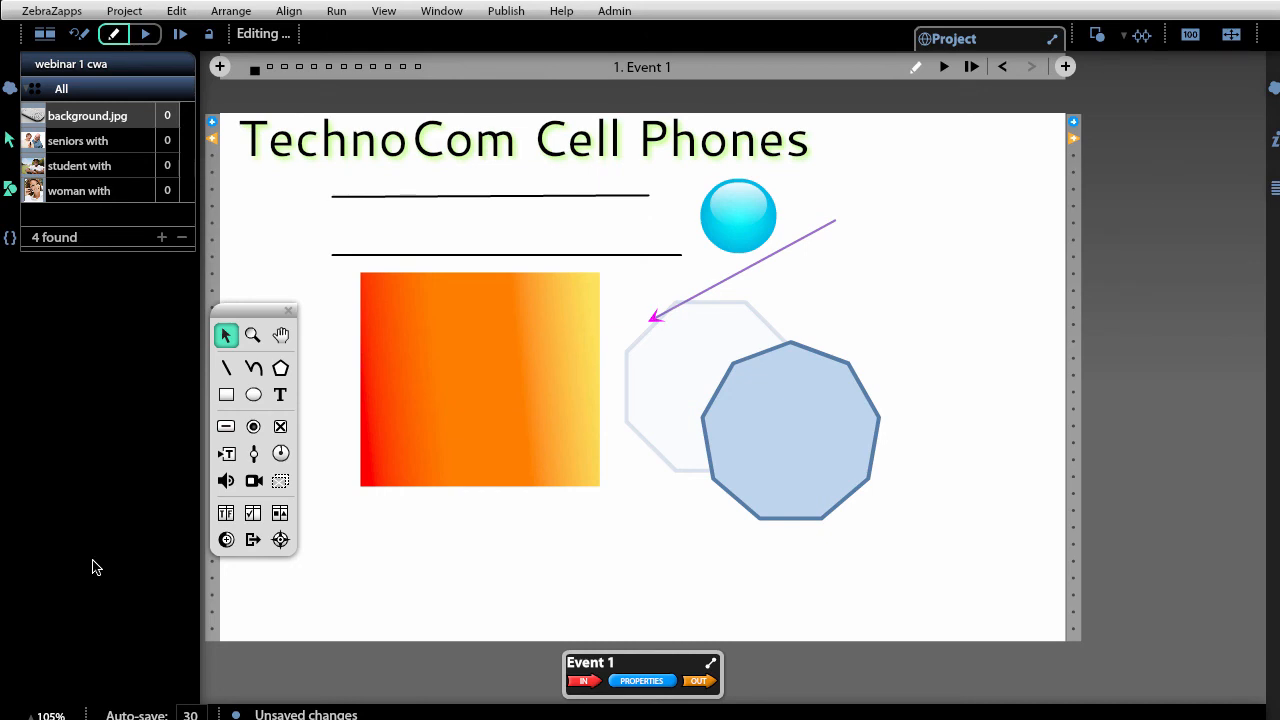
Import 1992-phone.png through 2000-phone.png into the library, then marquee-select the practice shapes.
left_click(161, 237)
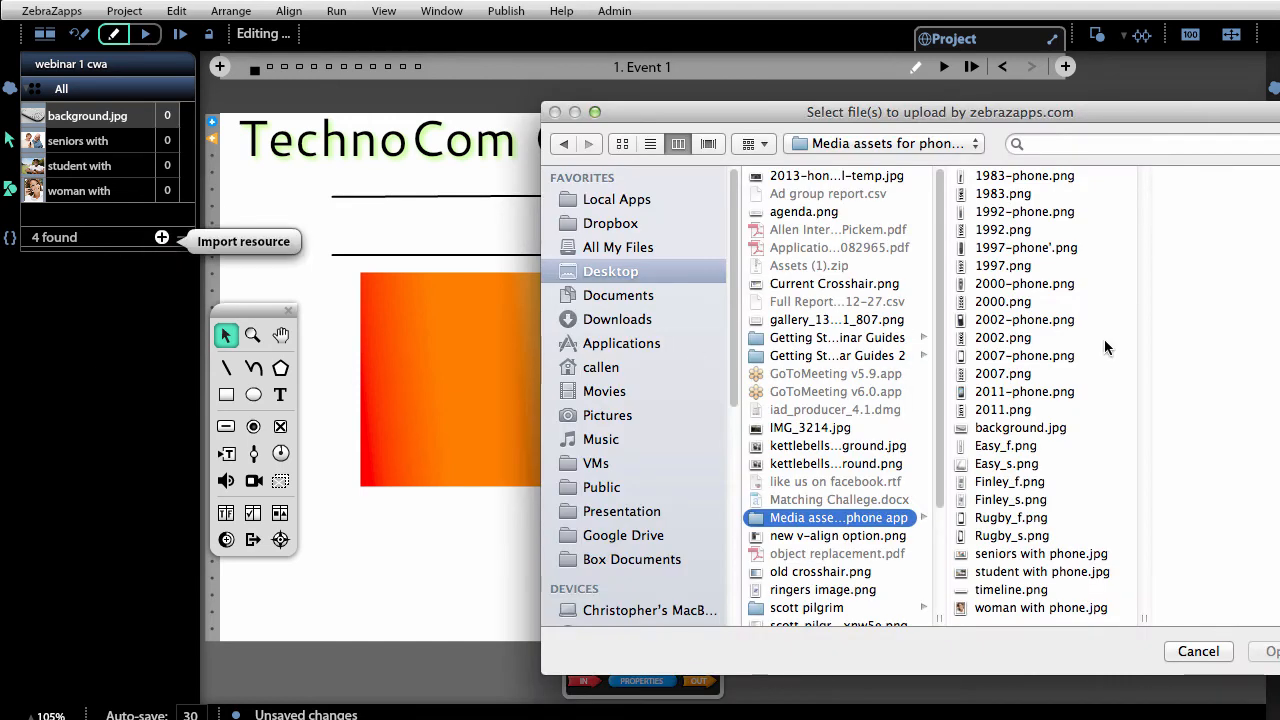
left_click(1040, 302)
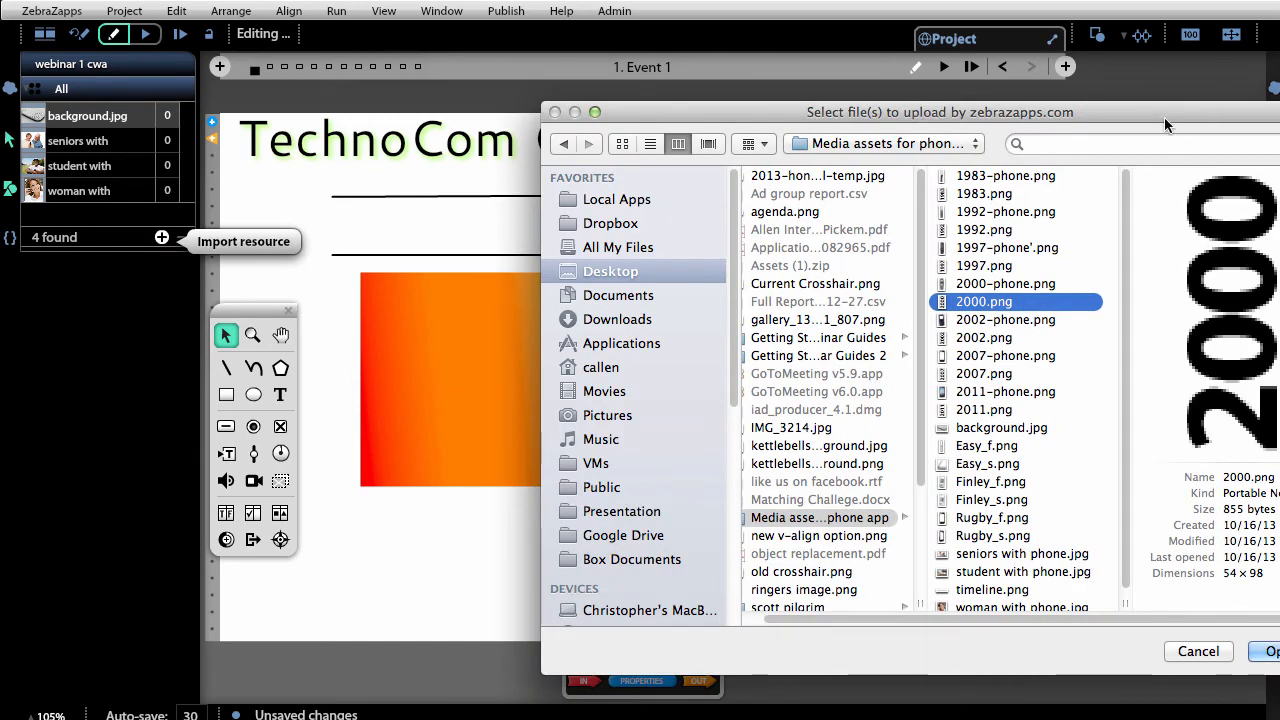
left_click_drag(1162, 112, 944, 94)
left_click(850, 200)
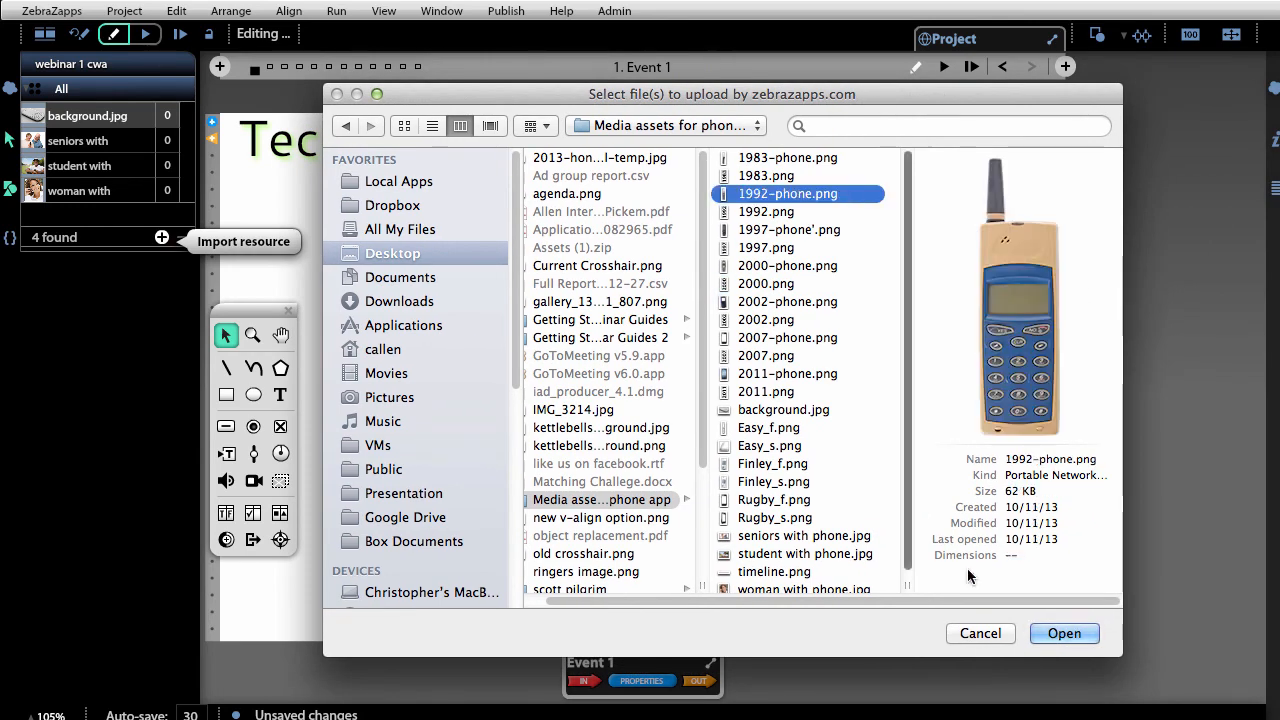
left_click(827, 268, "shift")
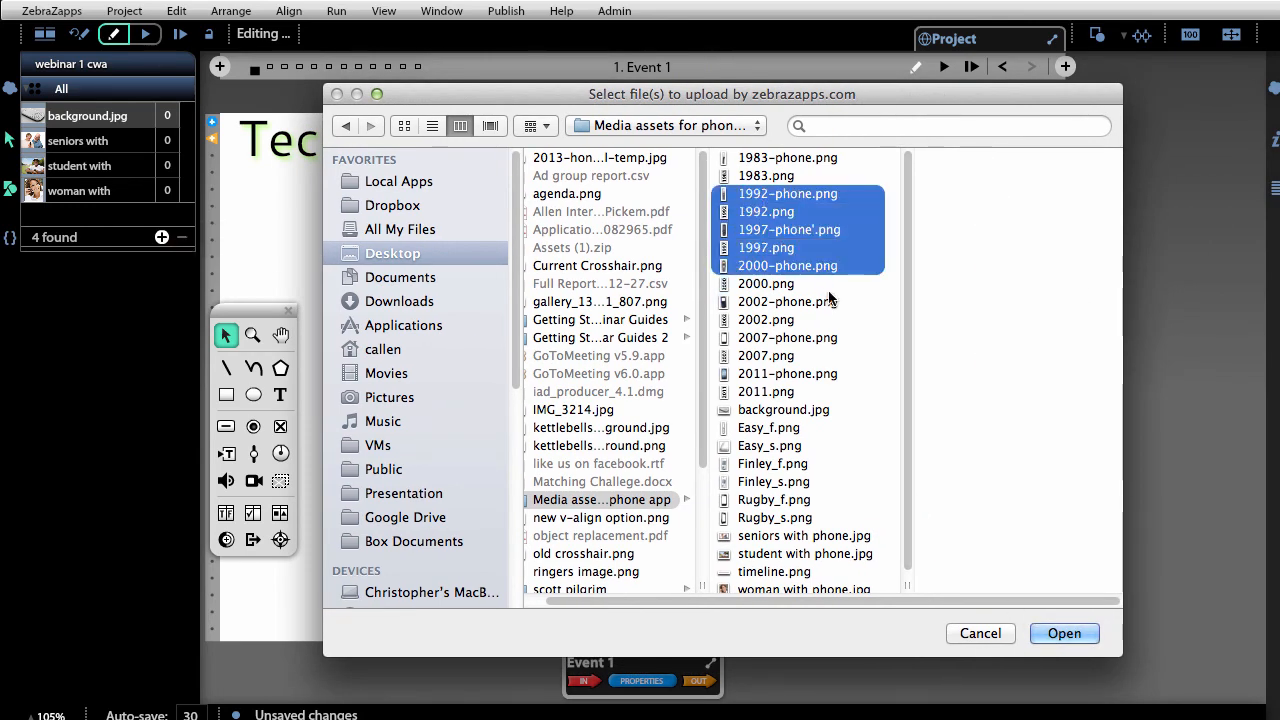
left_click(1058, 634)
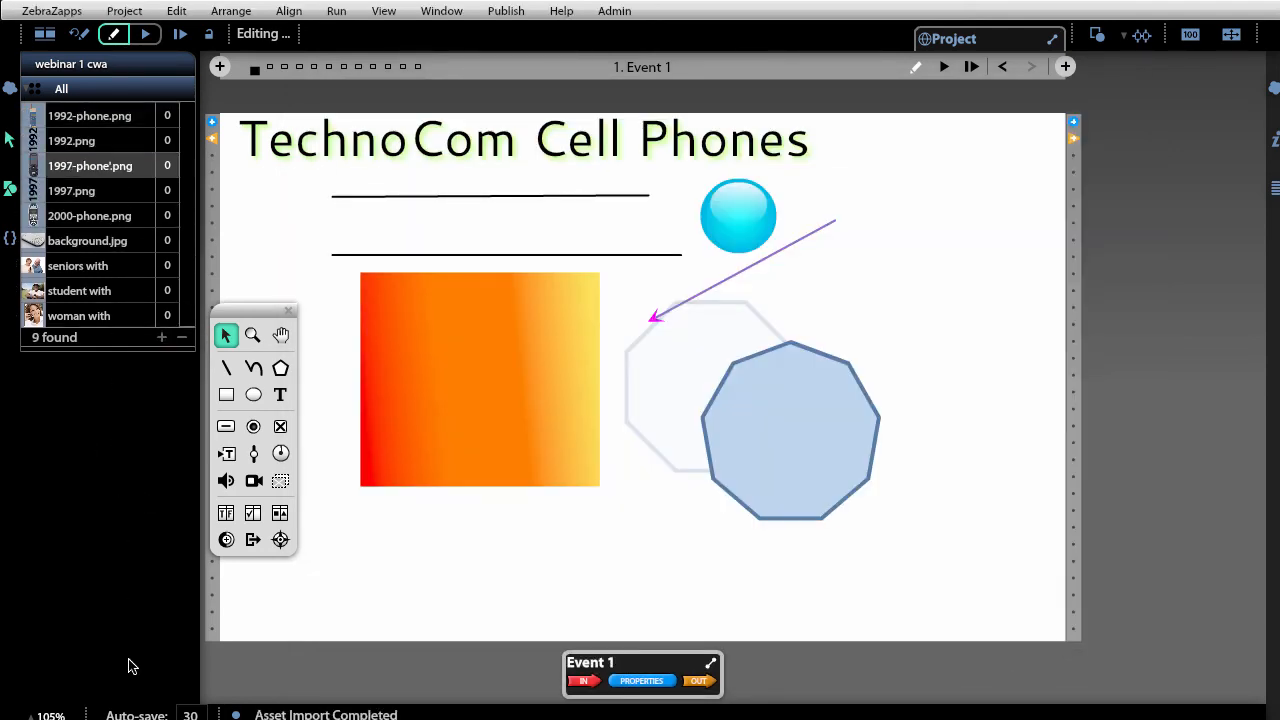
left_click_drag(942, 590, 314, 222)
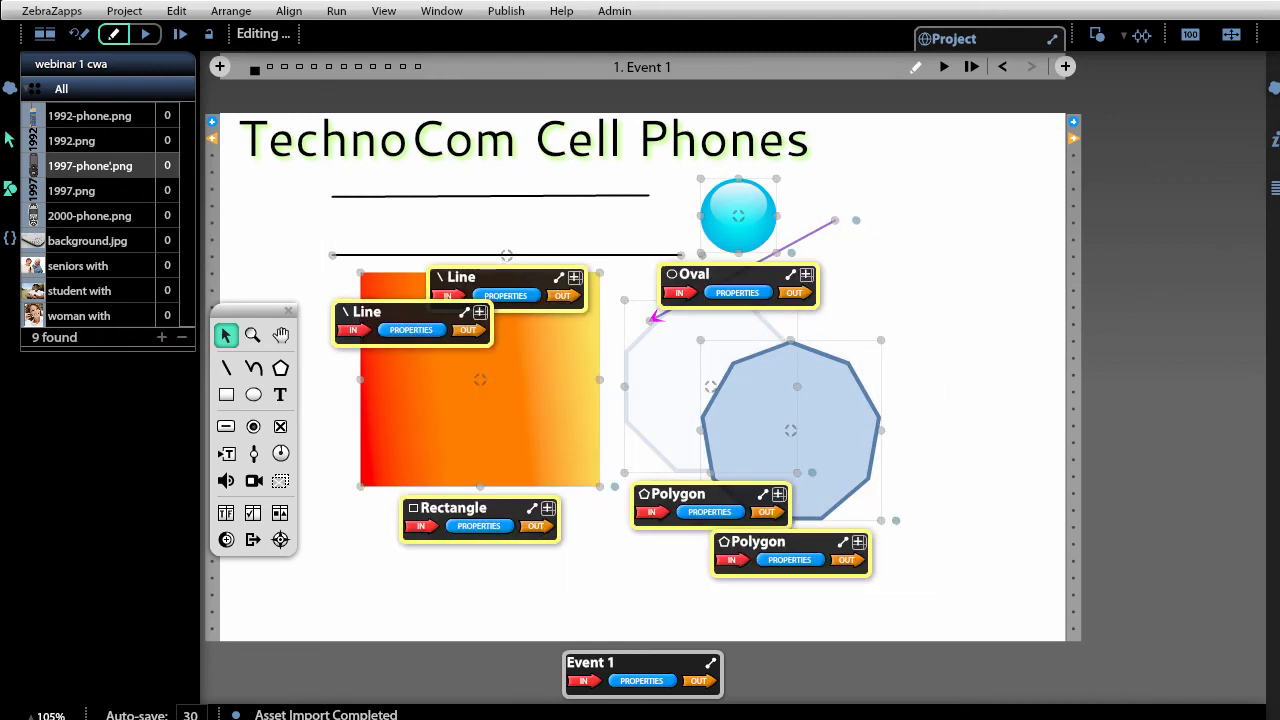
Delete the practice shapes and place the seniors with phone photo beneath the title and line.
key("Delete")
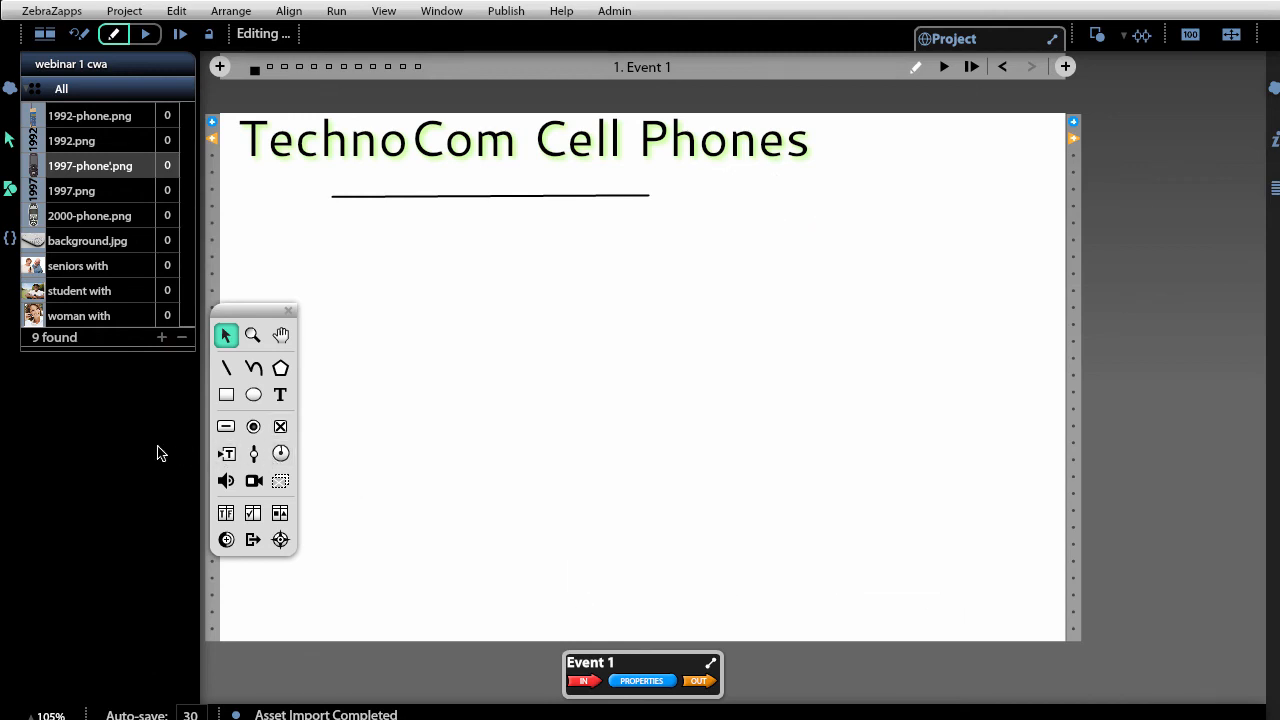
left_click_drag(25, 278, 479, 328)
left_click_drag(501, 403, 789, 469)
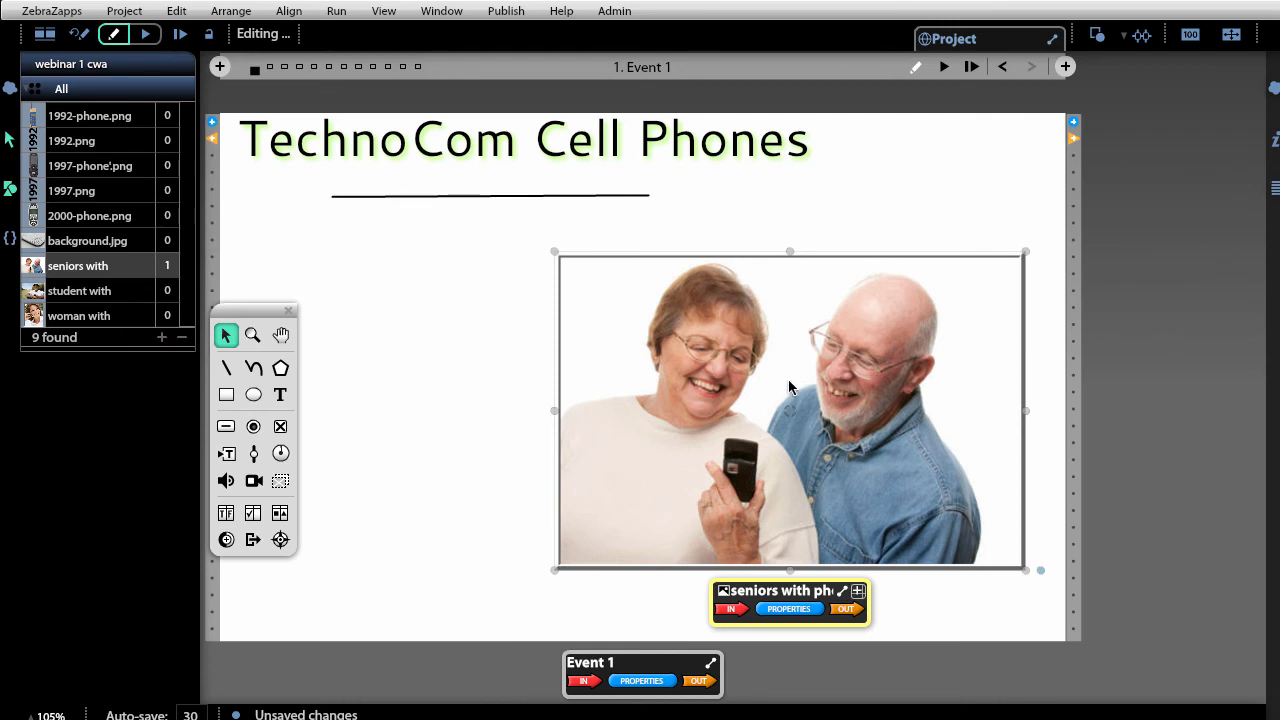
Set the seniors photo's Zoom-% to 60 and nudge it slightly right.
left_click(1275, 143)
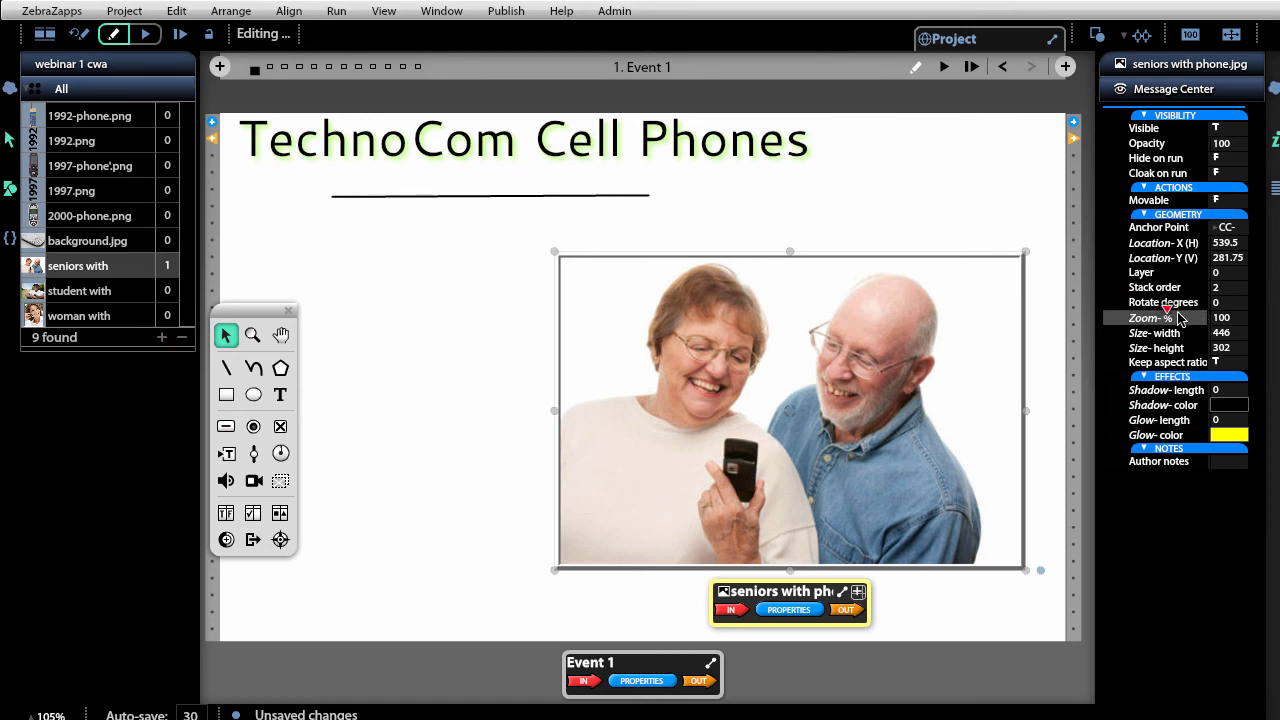
mouse_move(1168, 314)
left_mouse_down()
mouse_move(1147, 314)
mouse_move(1172, 314)
mouse_move(1157, 317)
left_mouse_up()
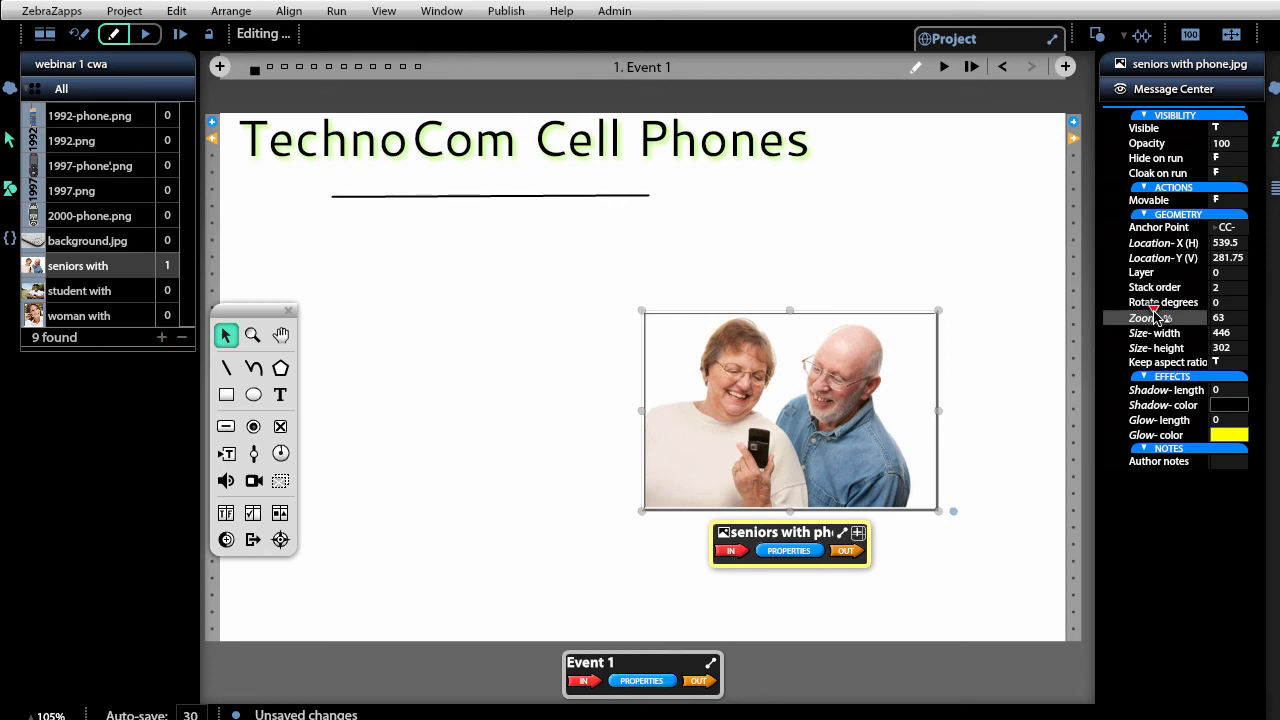
left_click(1236, 319)
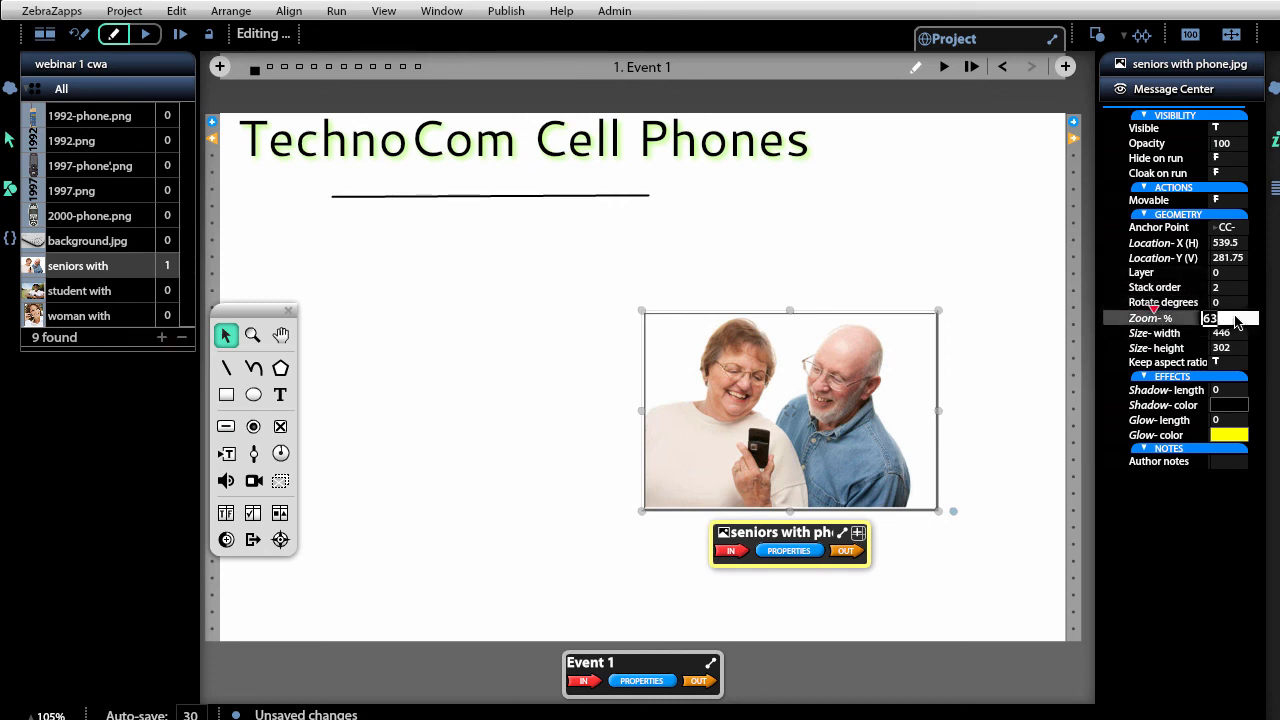
type("60")
key("Return")
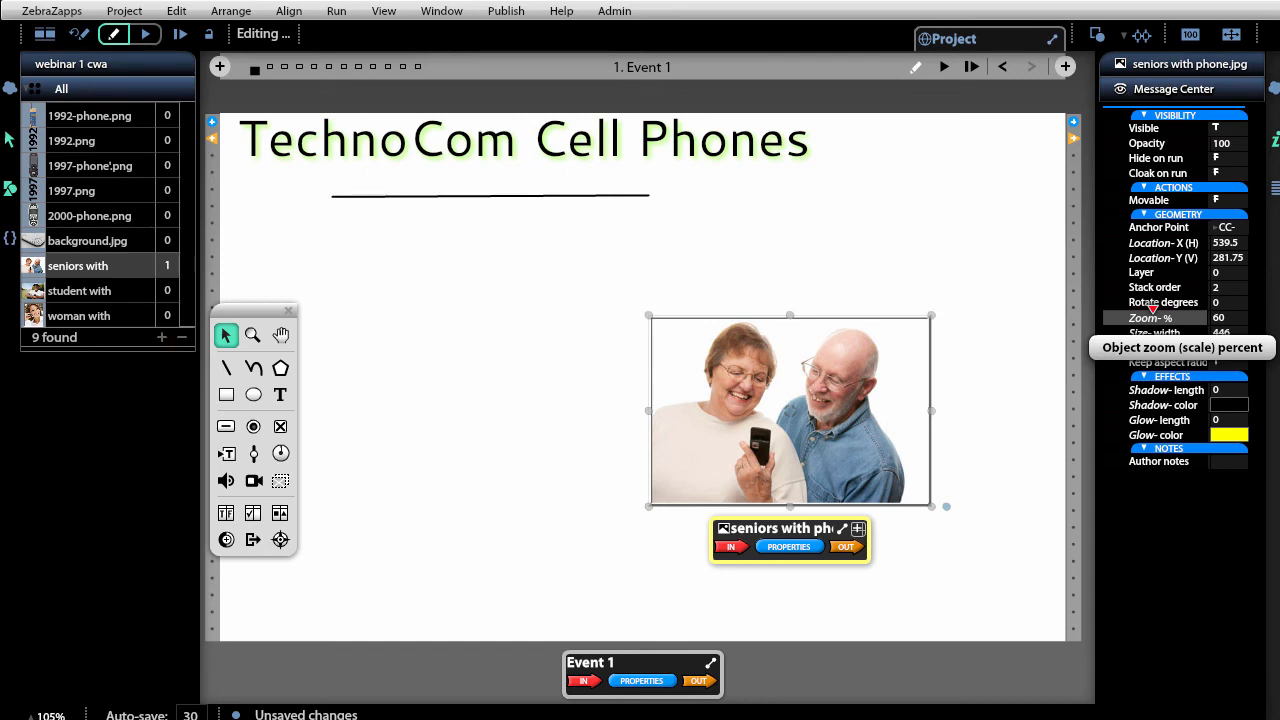
left_click(962, 517)
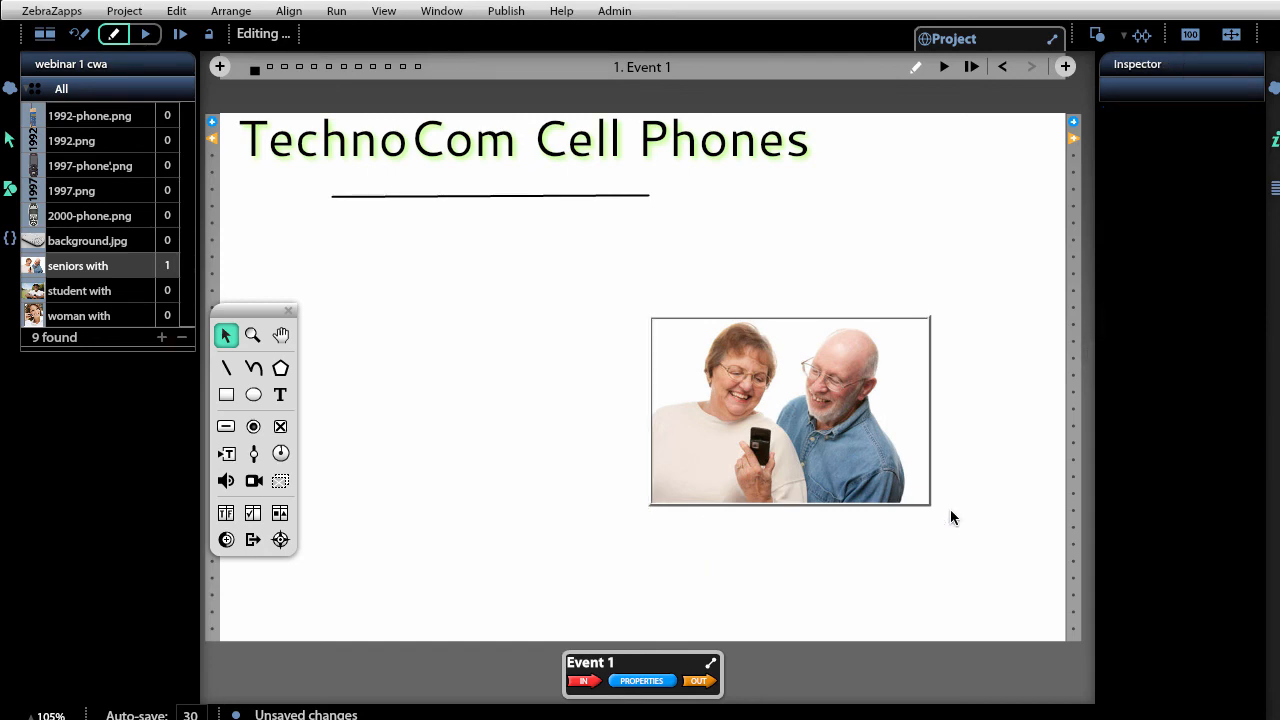
left_click_drag(843, 417, 887, 394)
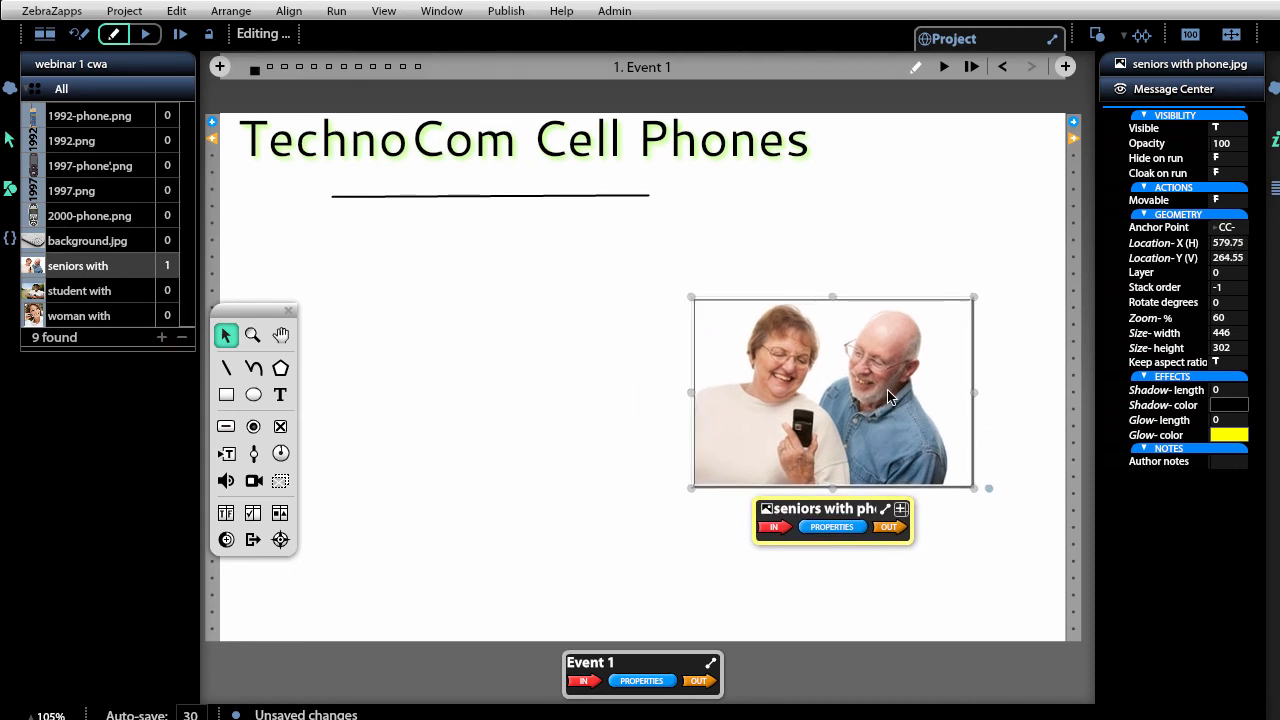
left_click(252, 335)
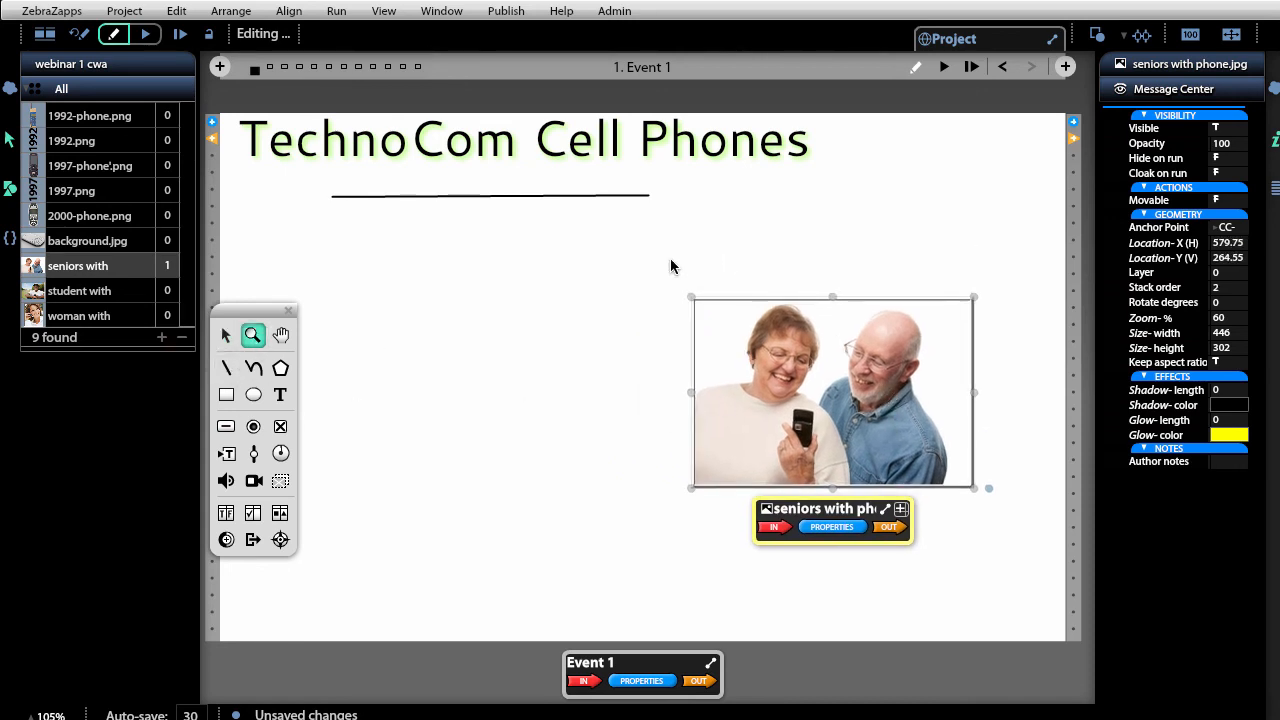
left_click_drag(678, 294, 1103, 631)
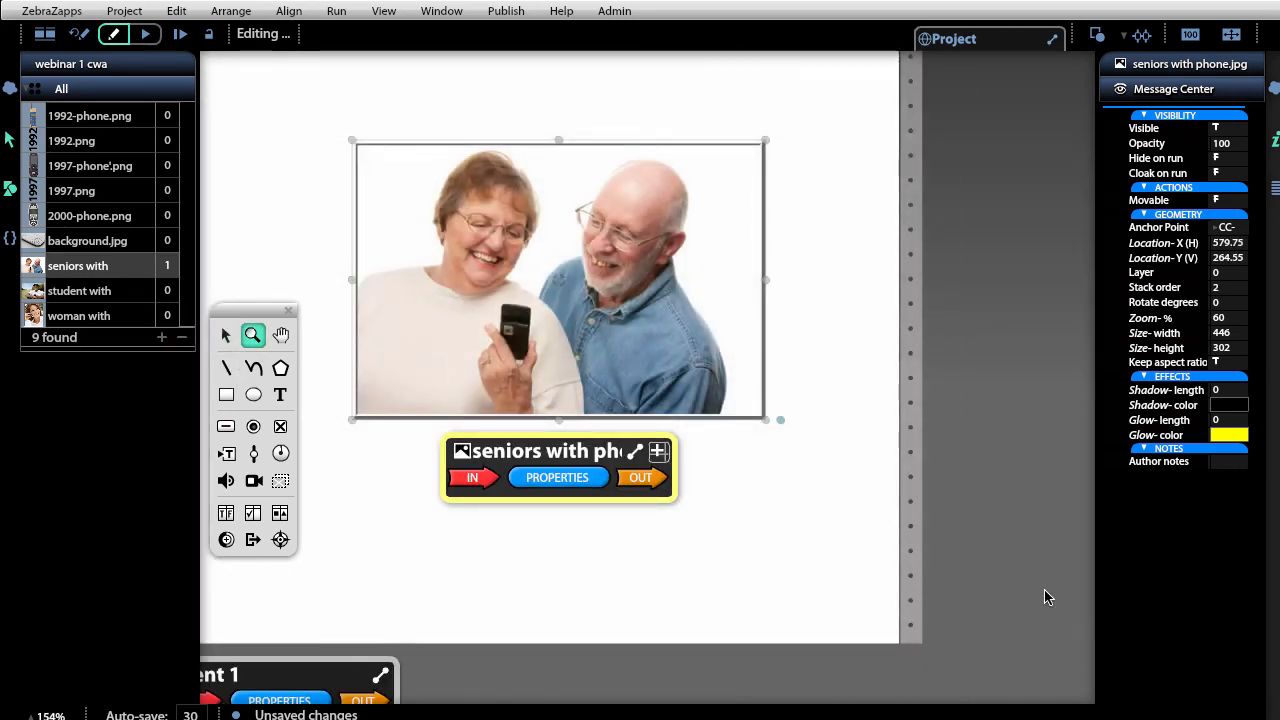
left_click(226, 336)
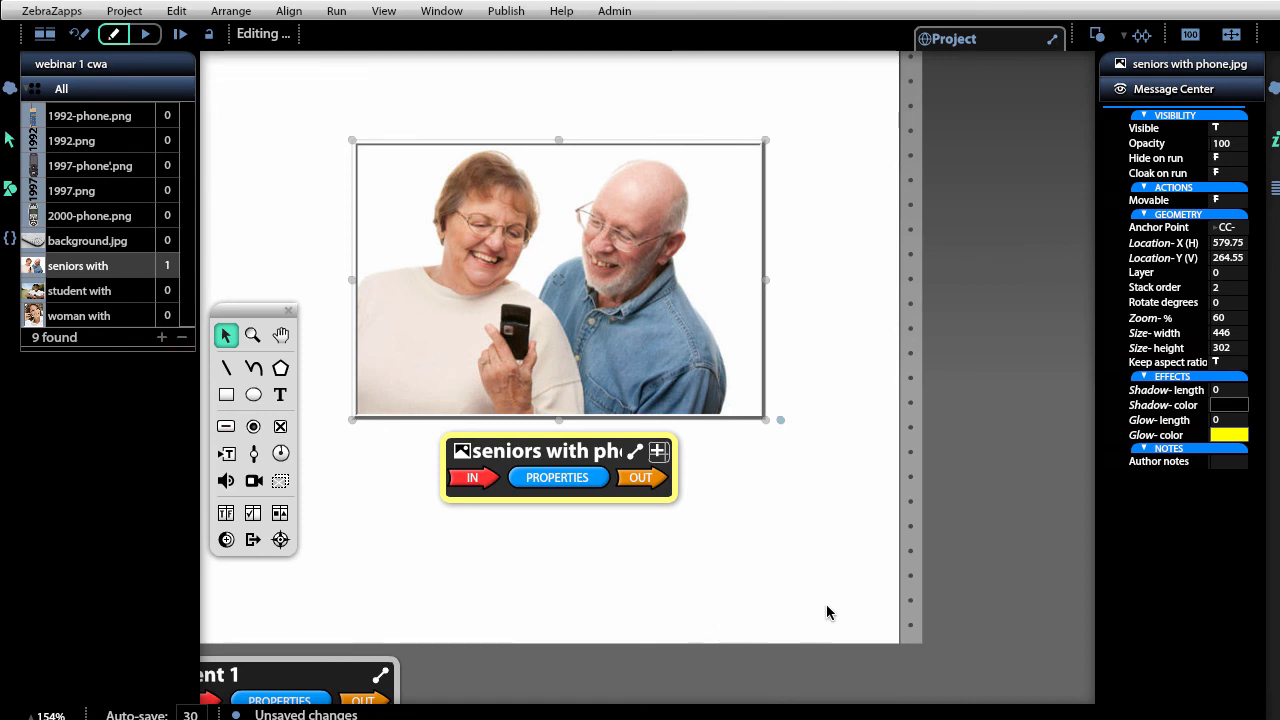
left_click(1235, 304)
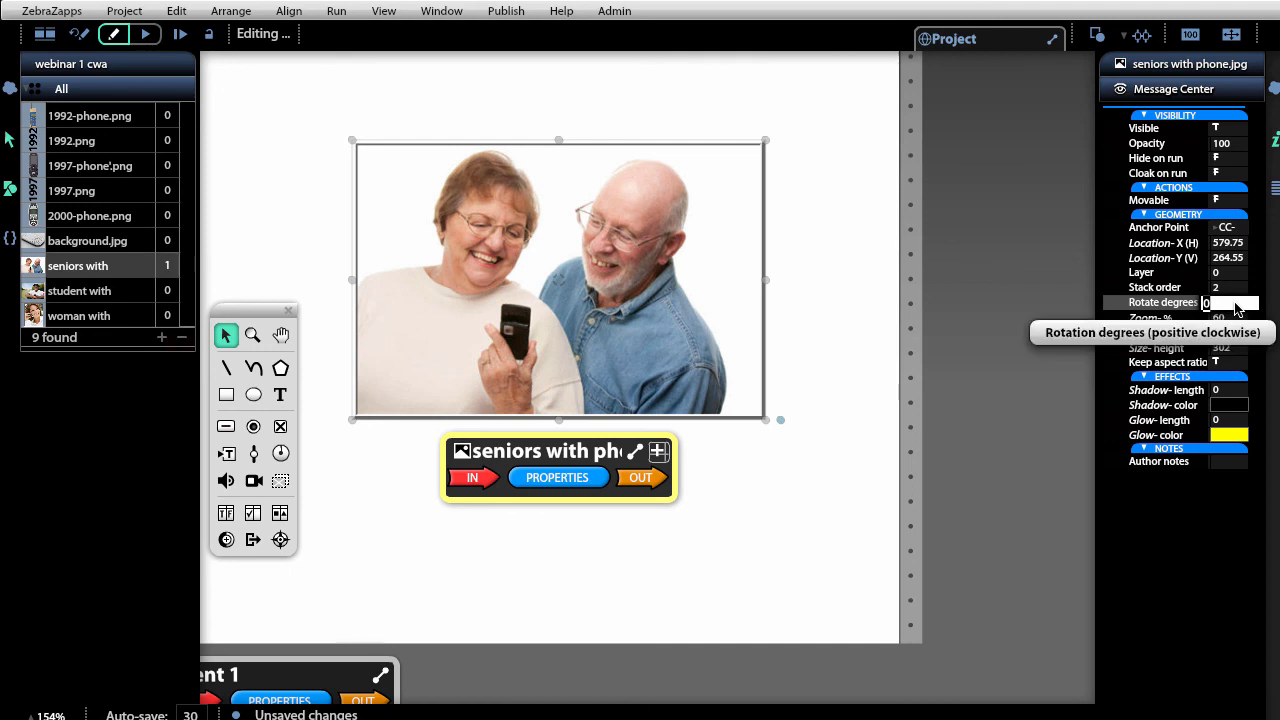
type("15")
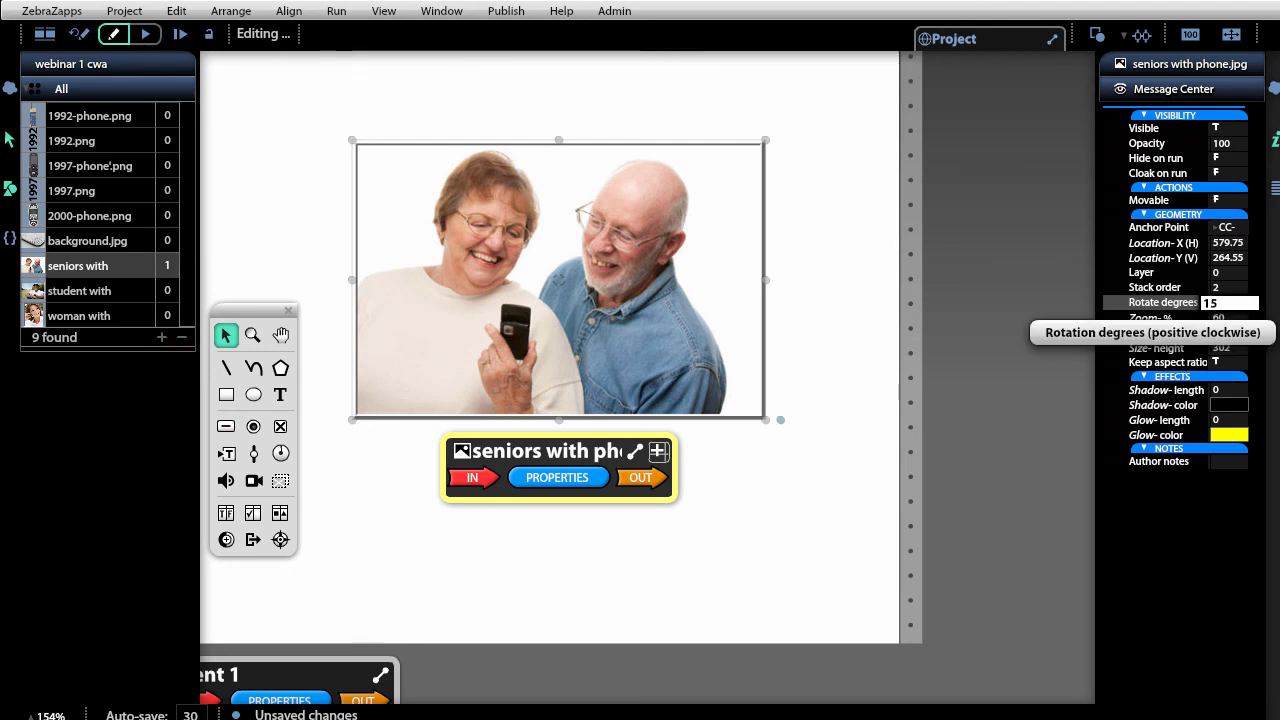
key("Return")
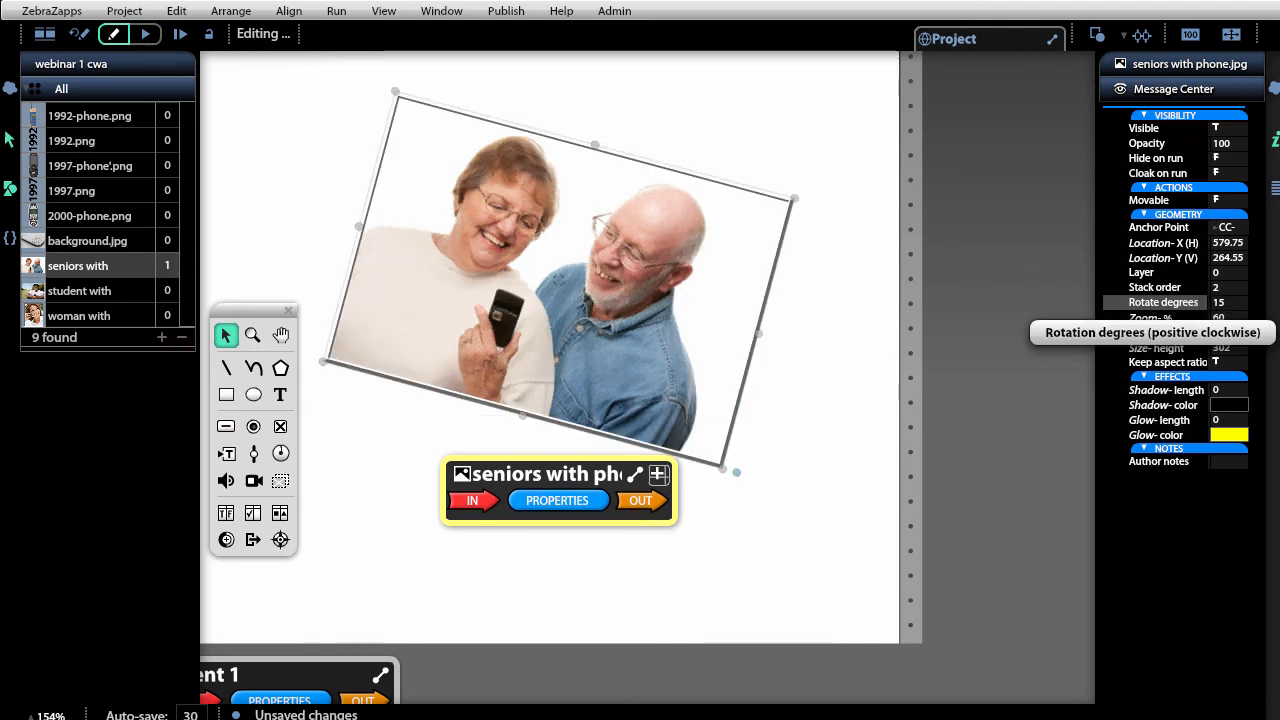
left_click(1226, 304)
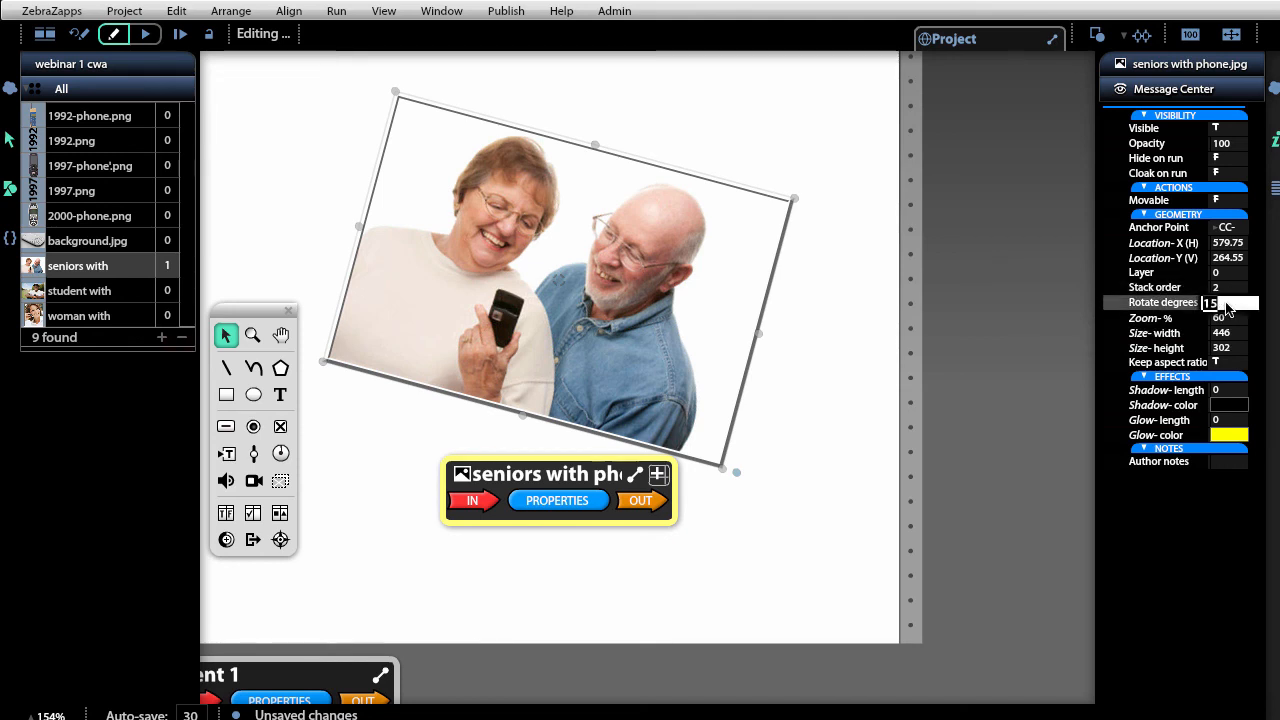
type("-15")
key("Return")
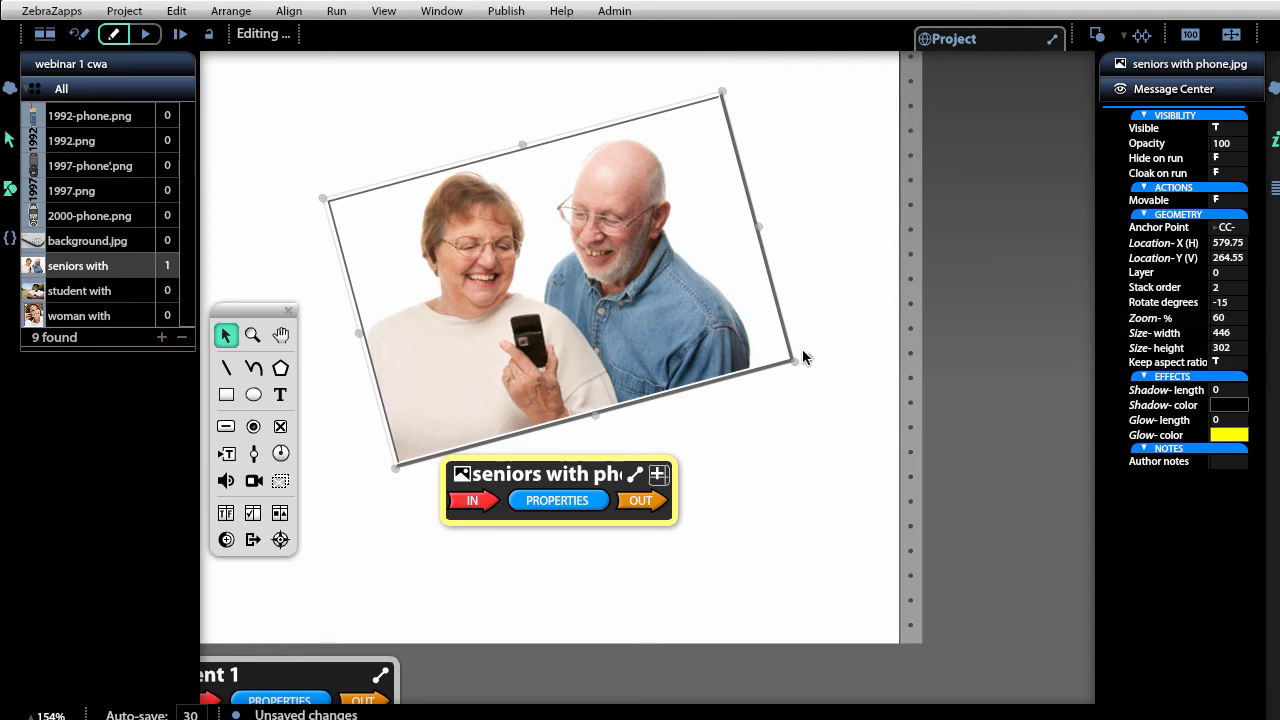
left_click_drag(810, 365, 717, 402)
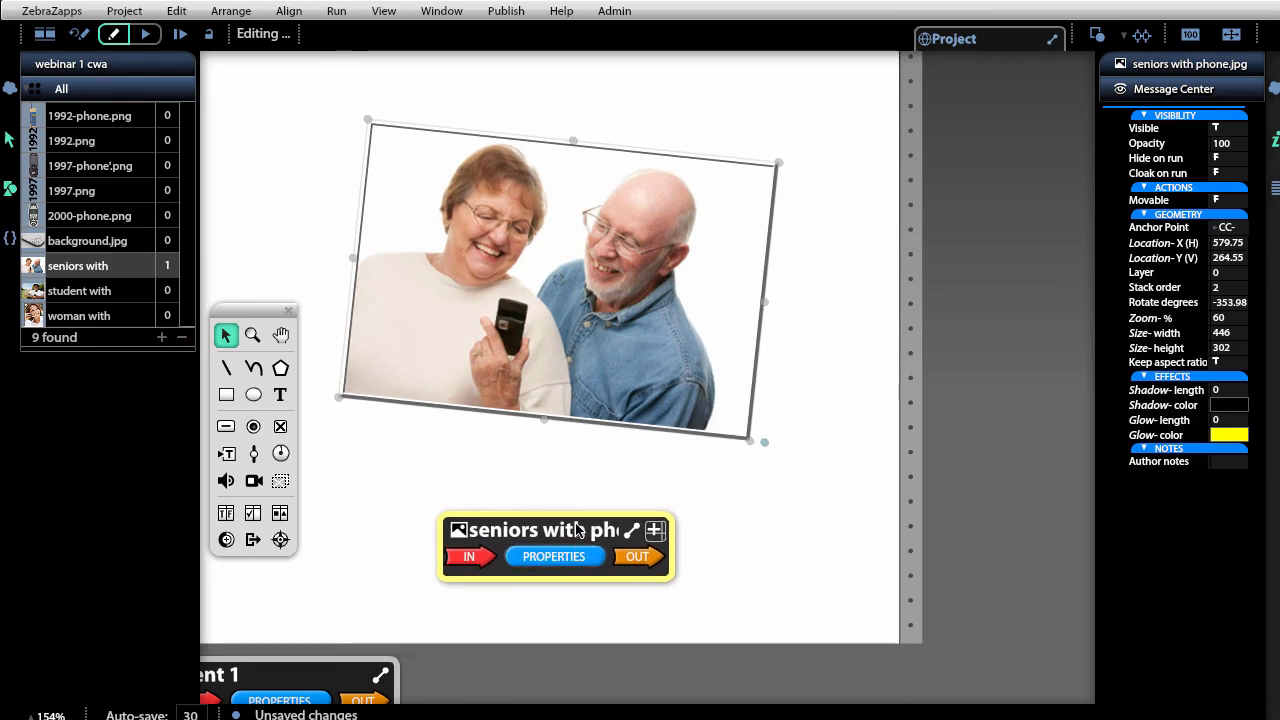
left_click_drag(766, 442, 754, 487)
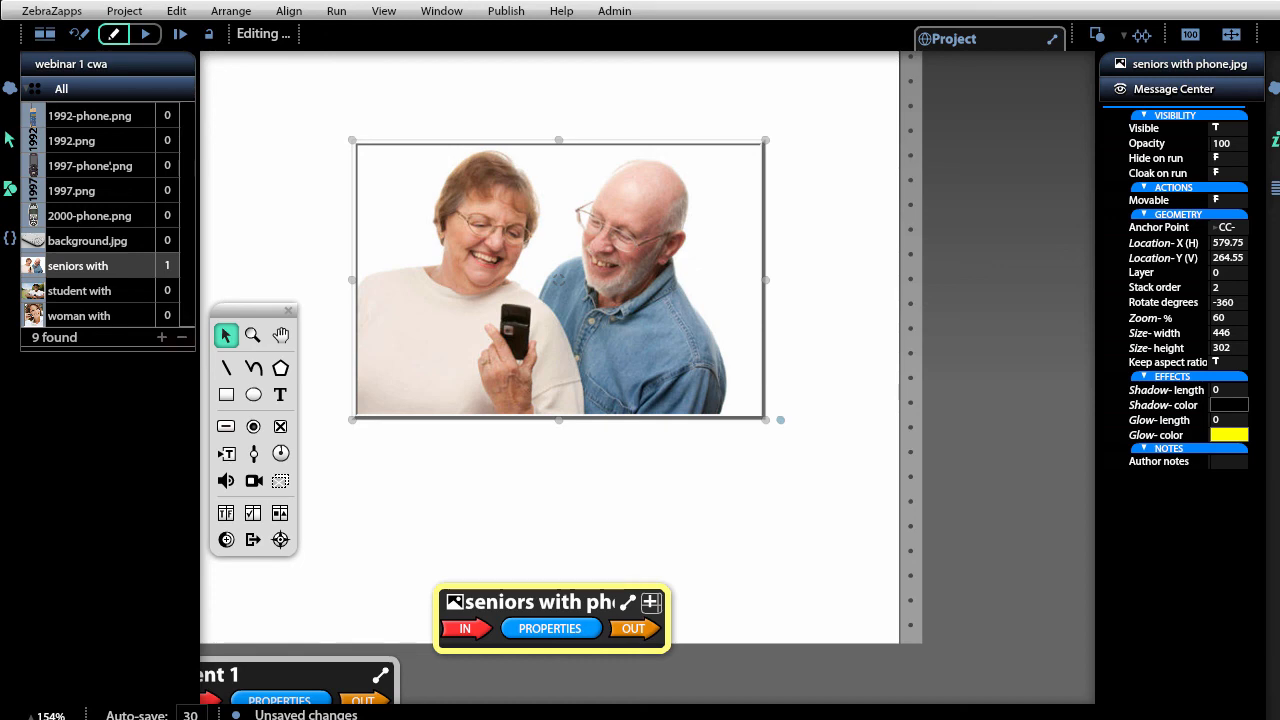
scroll(1001, 617, "down", 5)
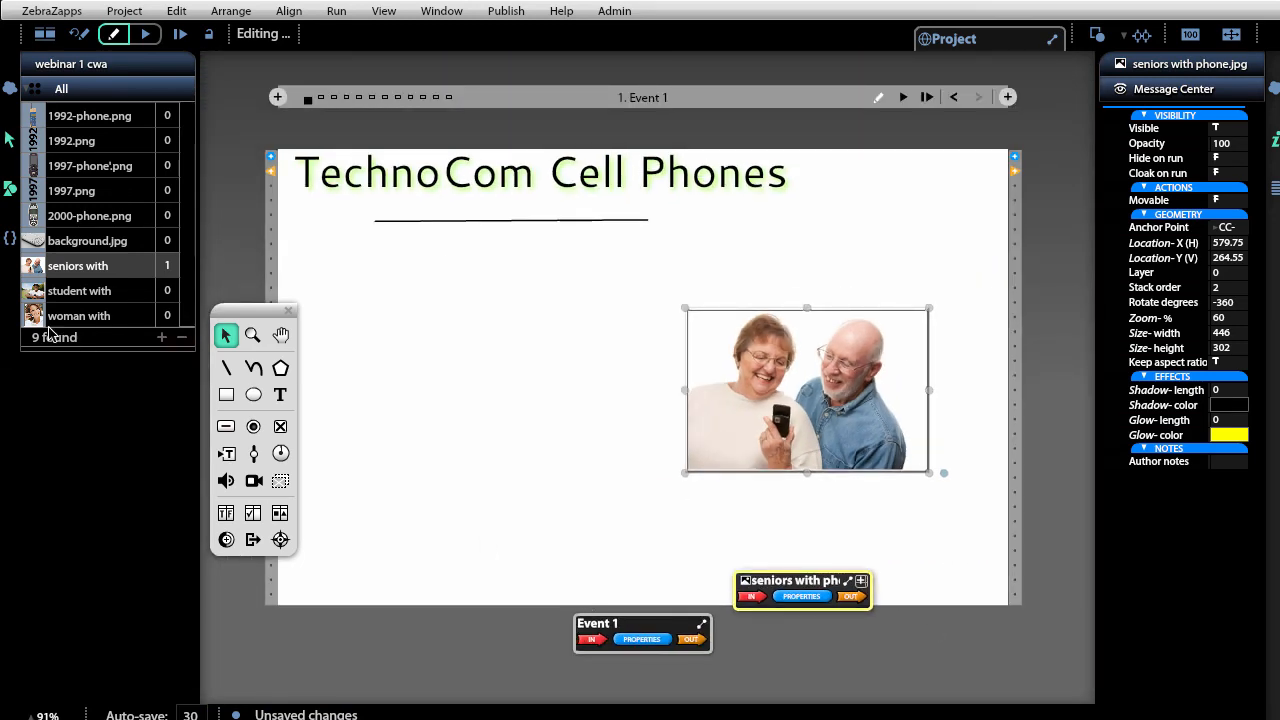
Add the woman and student phone photos and cluster all three photos overlapping.
left_click_drag(52, 320, 448, 381)
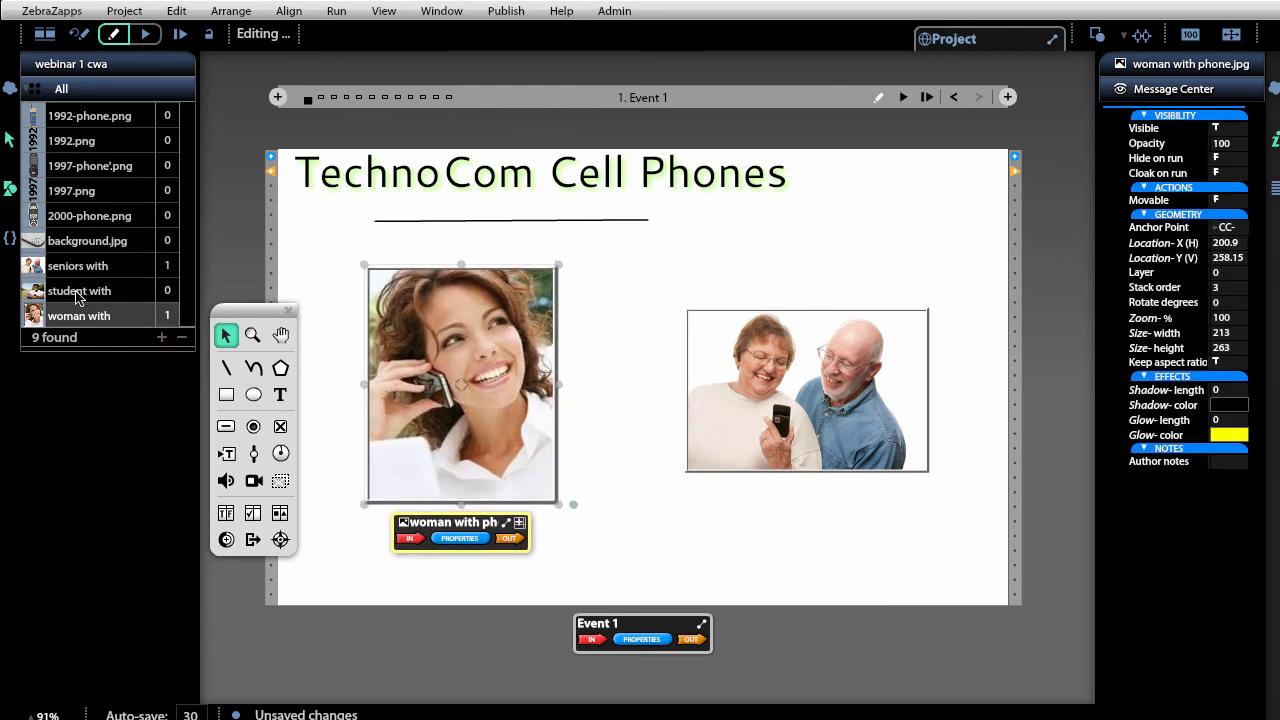
left_click_drag(78, 292, 609, 417)
left_click_drag(902, 450, 802, 386)
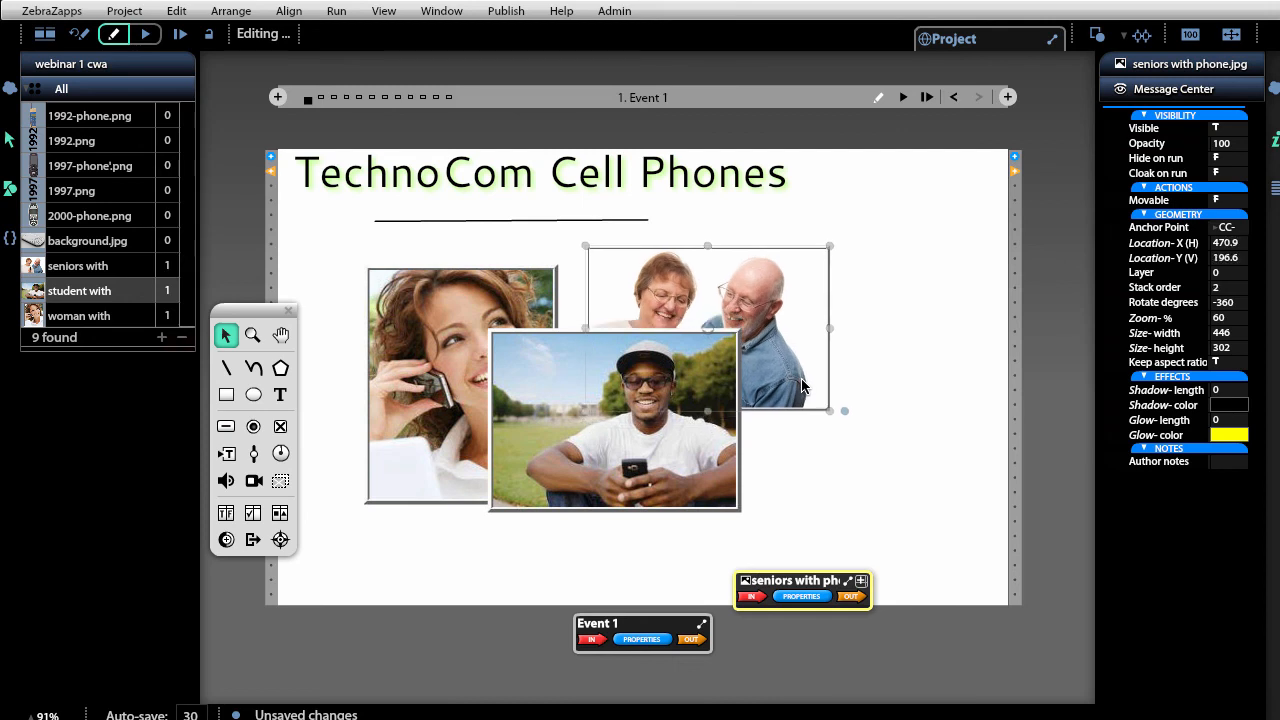
left_click_drag(438, 435, 420, 482)
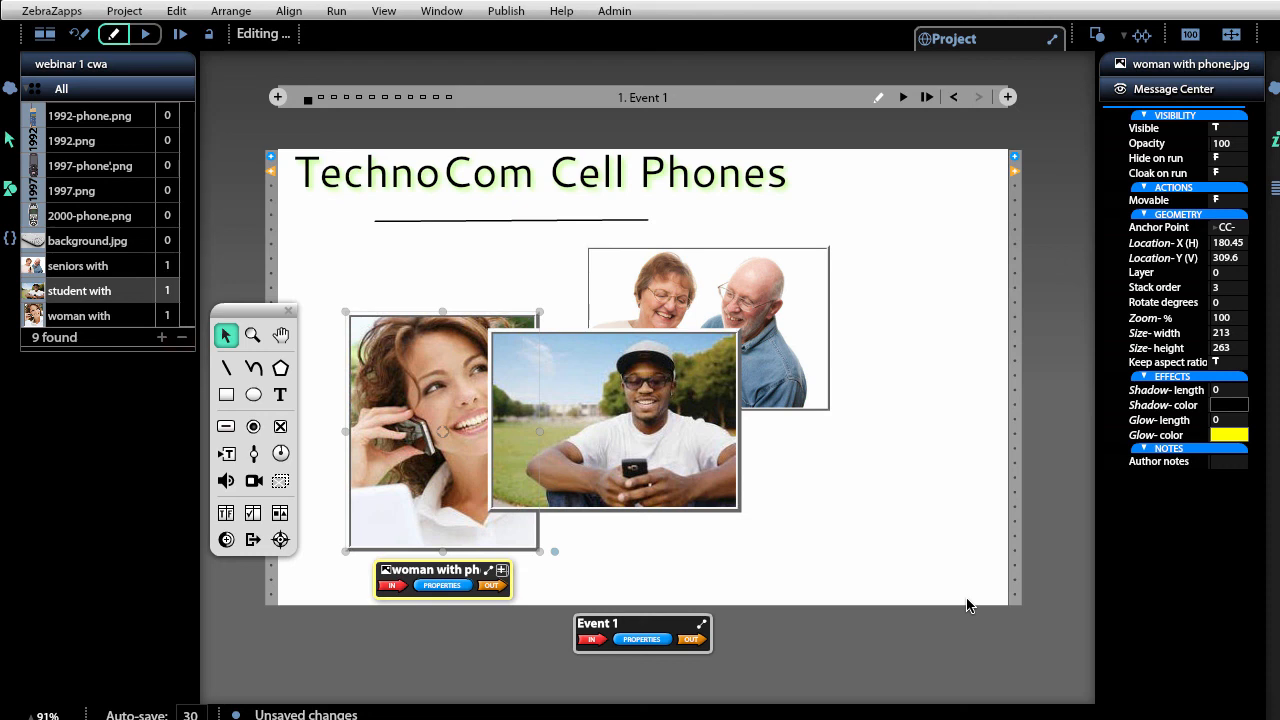
left_click(854, 510)
left_click(581, 407)
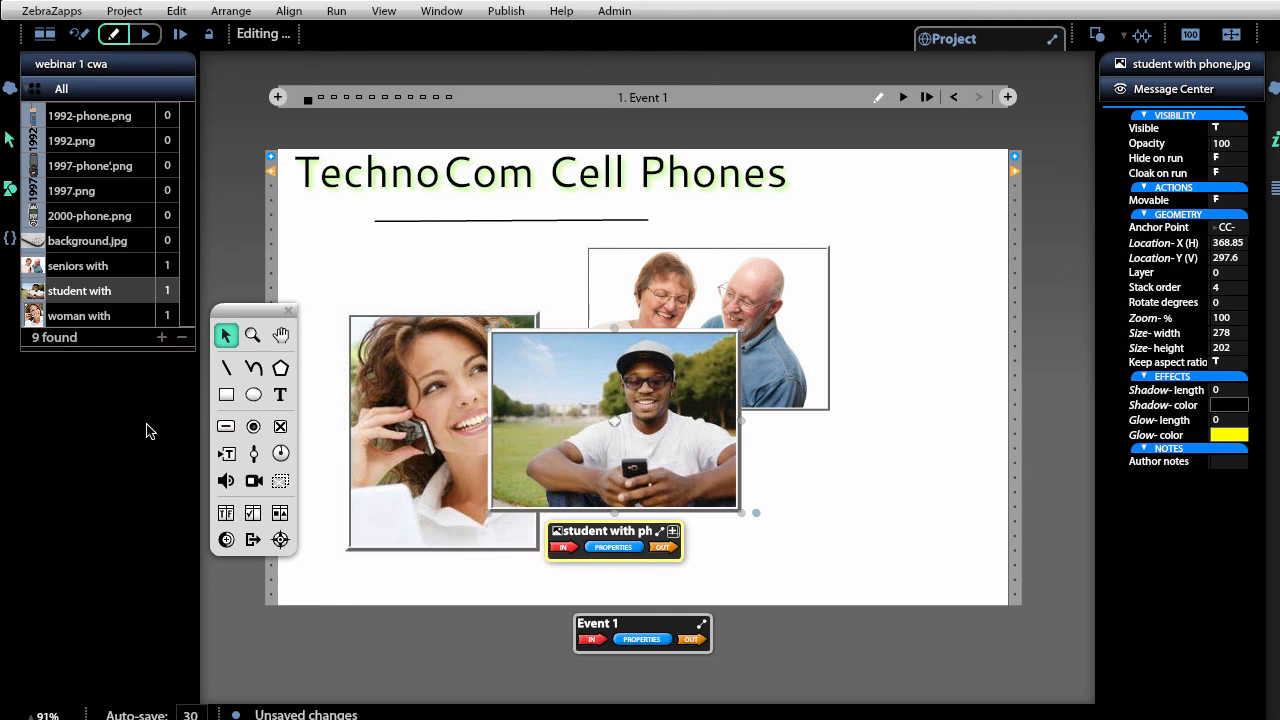
Reorder the student photo's layer with Ctrl+Up/Down, leaving it at the very front.
left_click(213, 16)
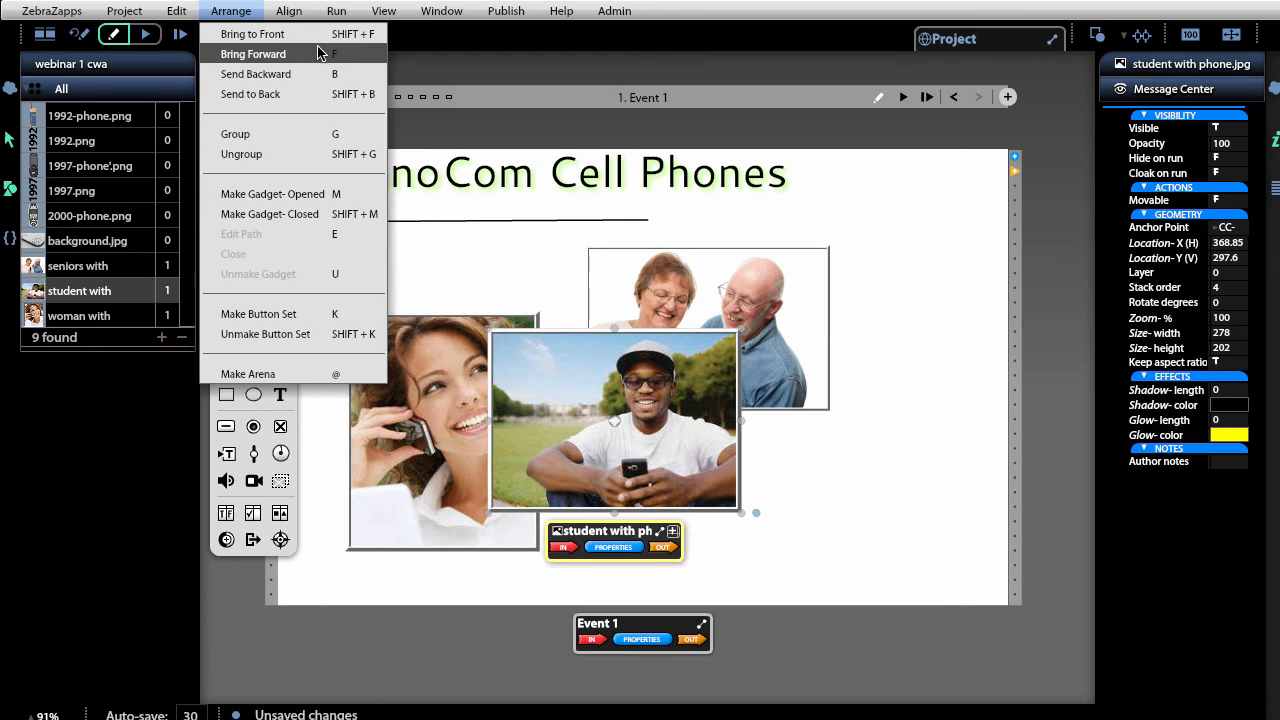
left_click(905, 522)
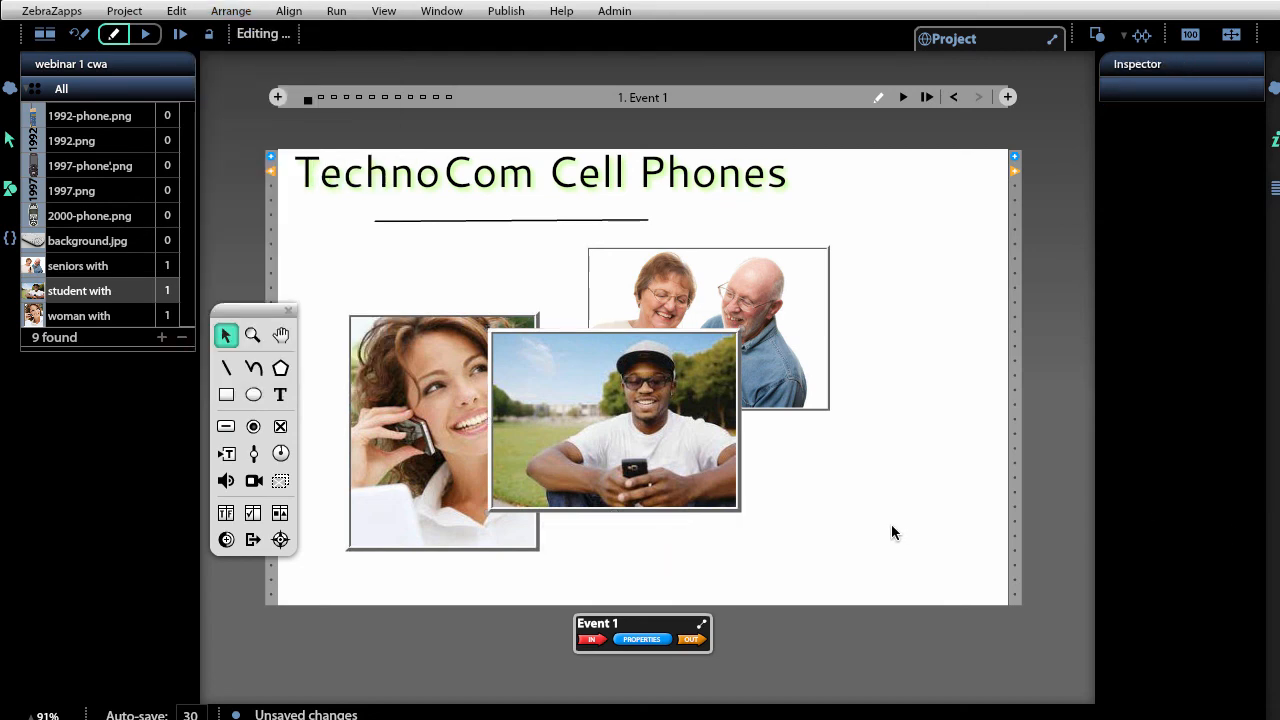
left_click(590, 487)
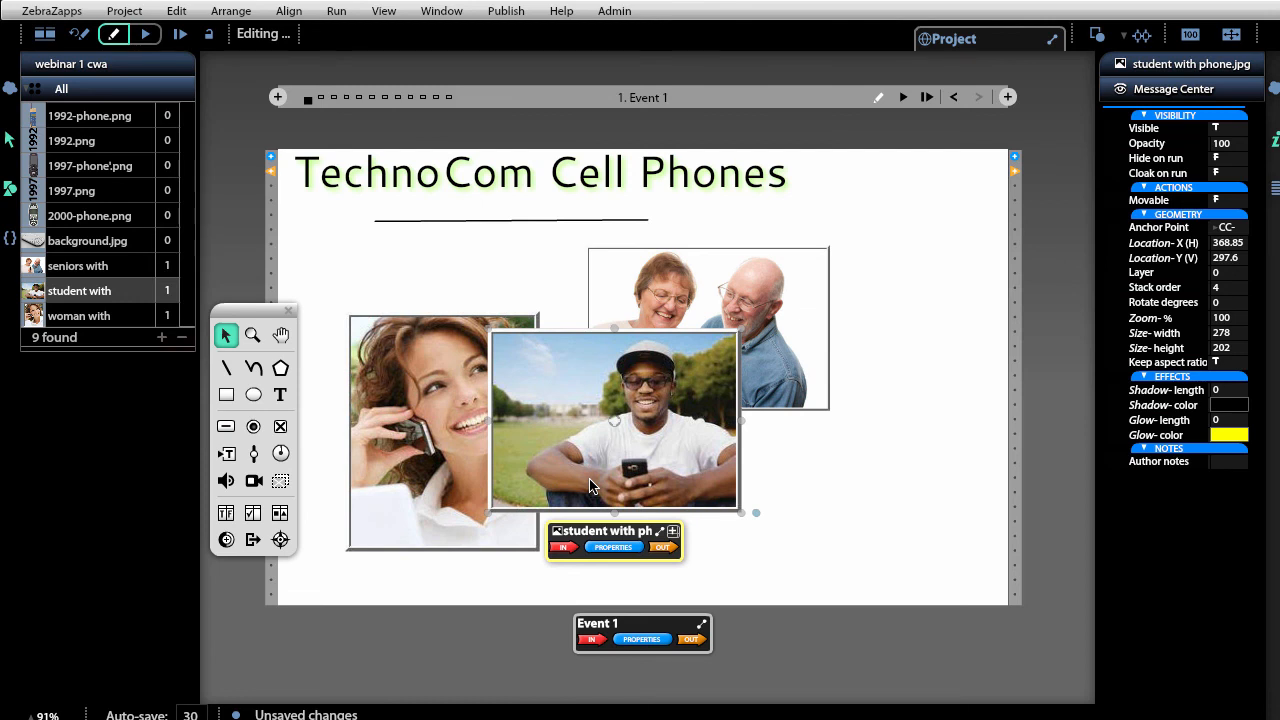
key("ctrl+Down")
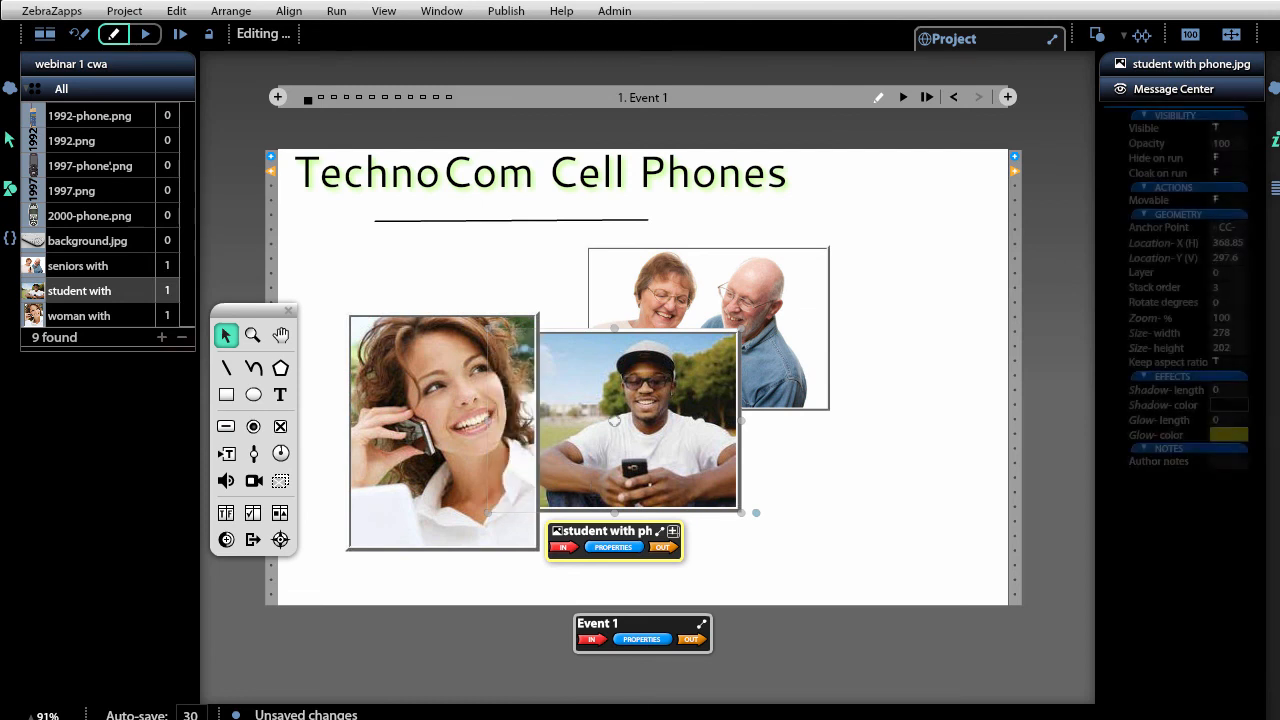
key("ctrl+Down")
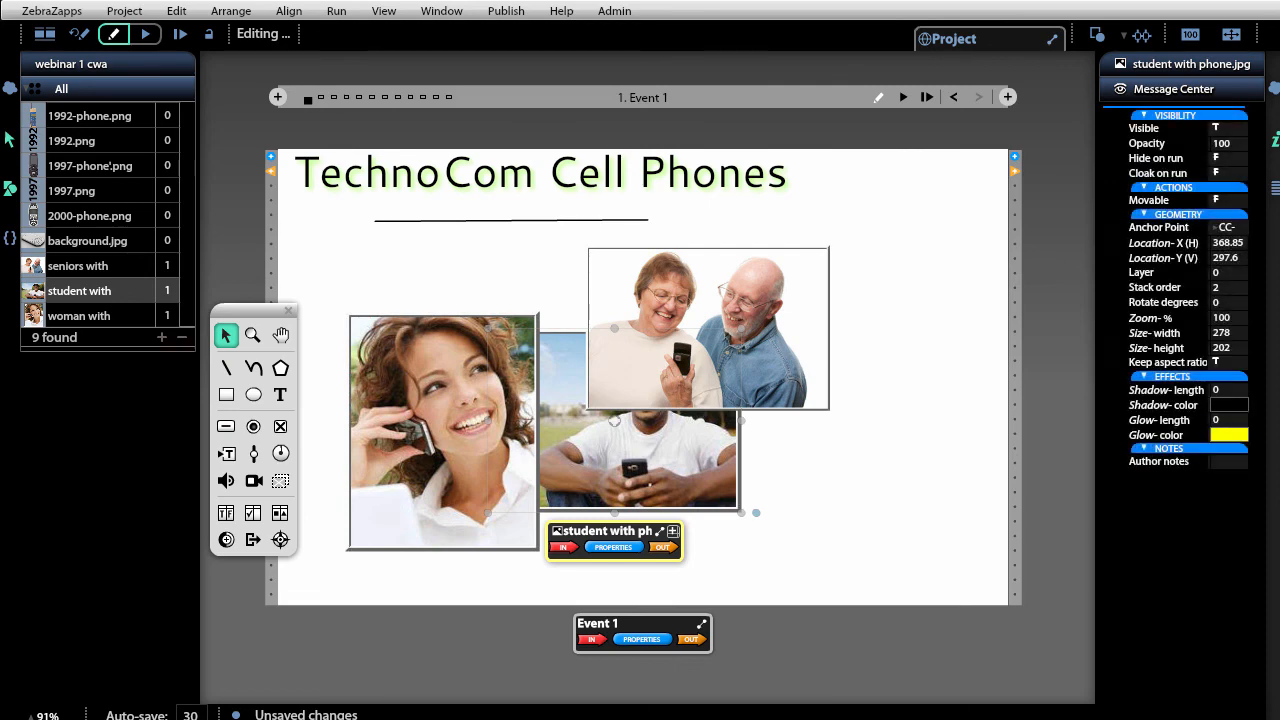
key("ctrl+Up")
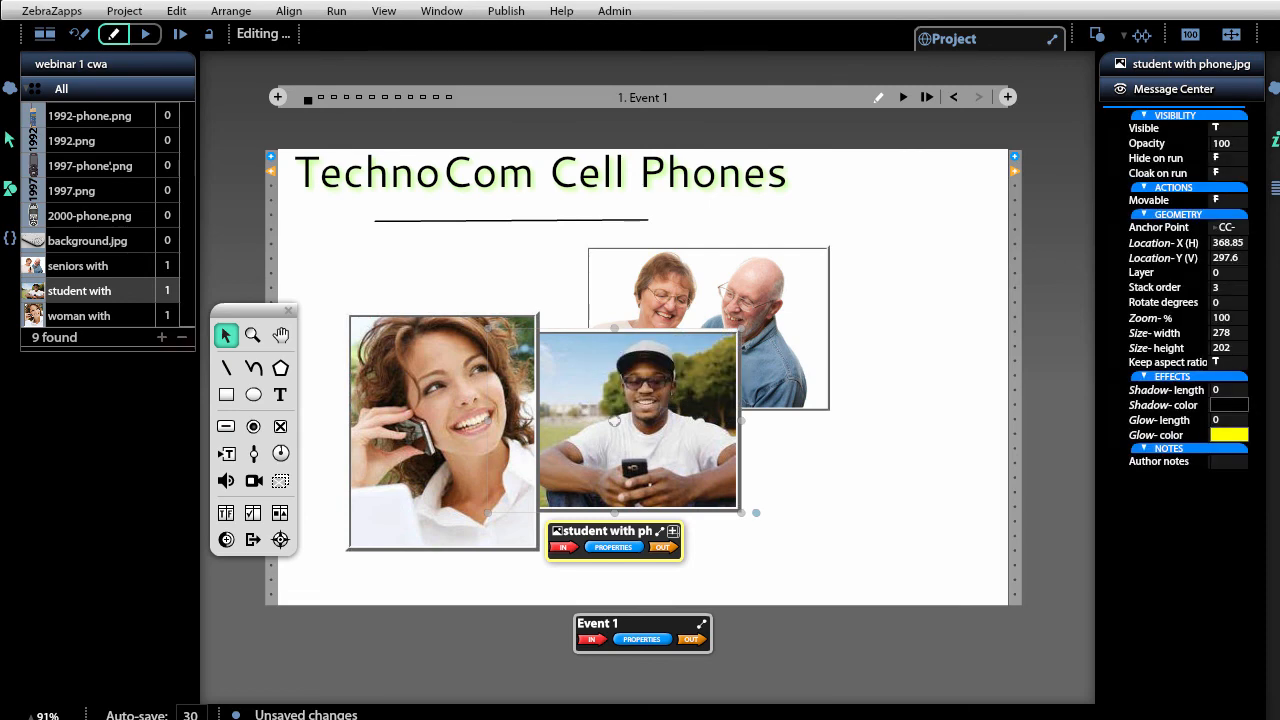
key("ctrl+Up")
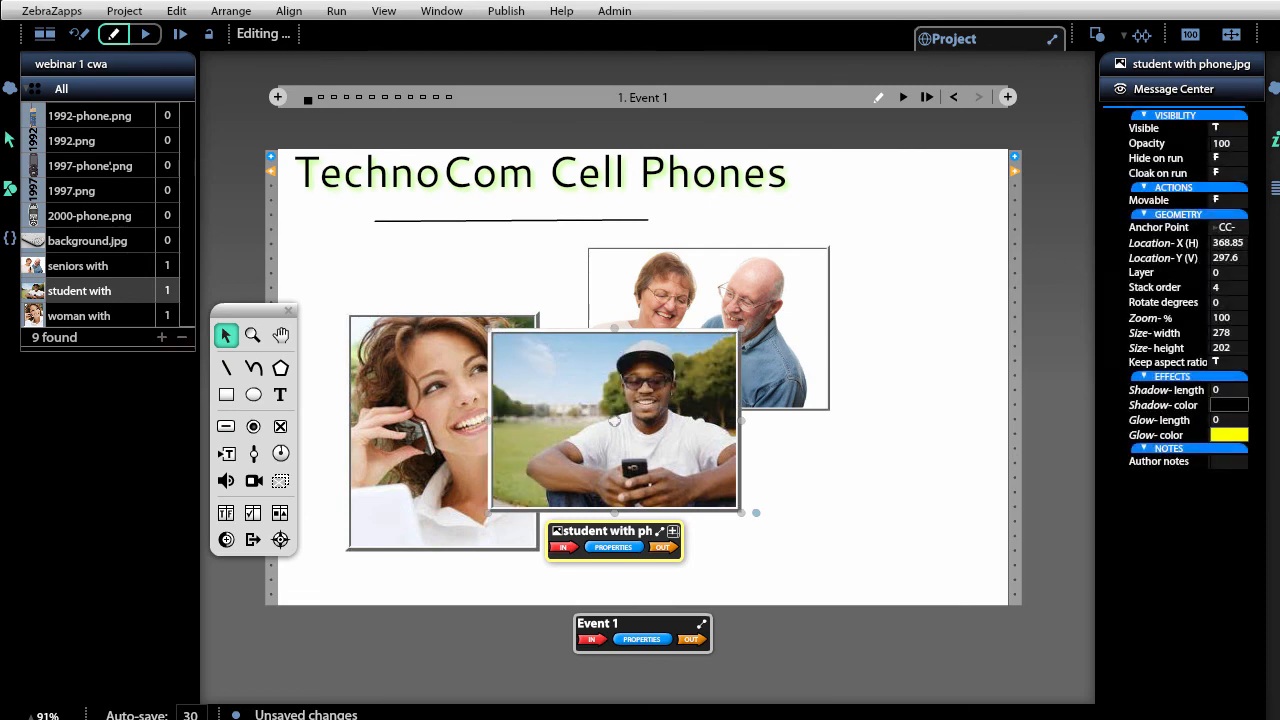
key("ctrl+shift+Down")
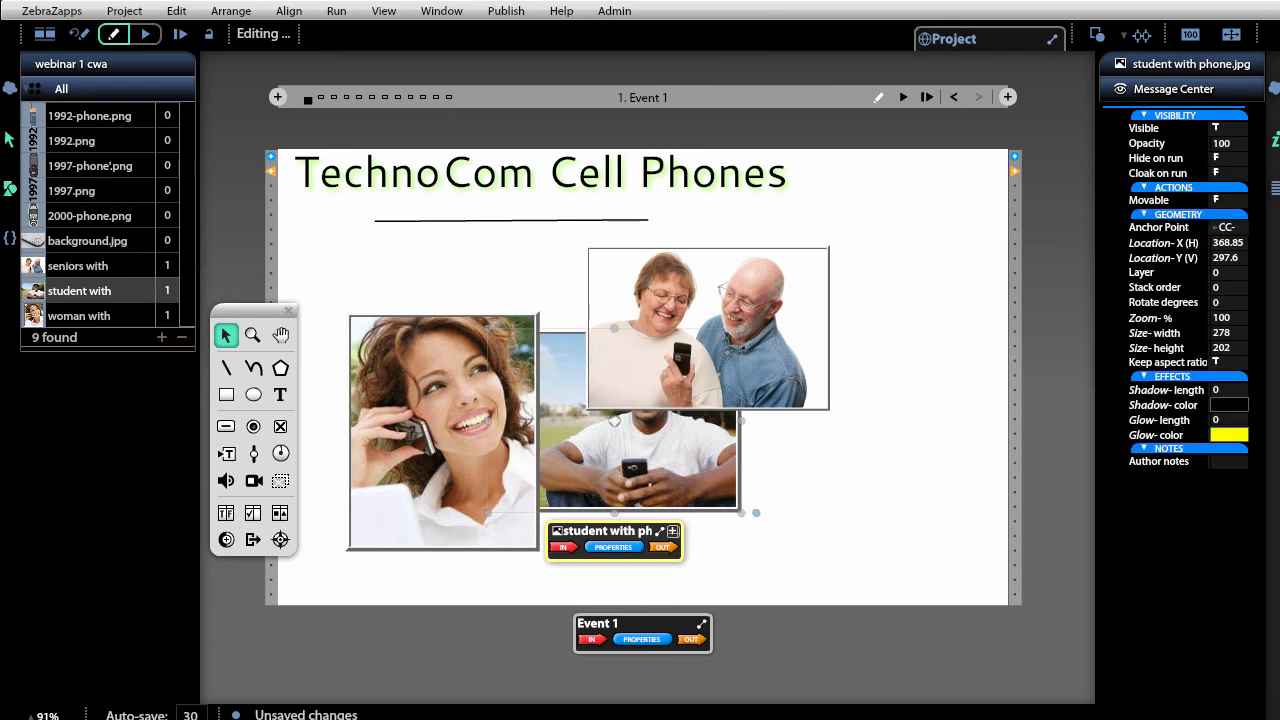
key("ctrl+shift+Up")
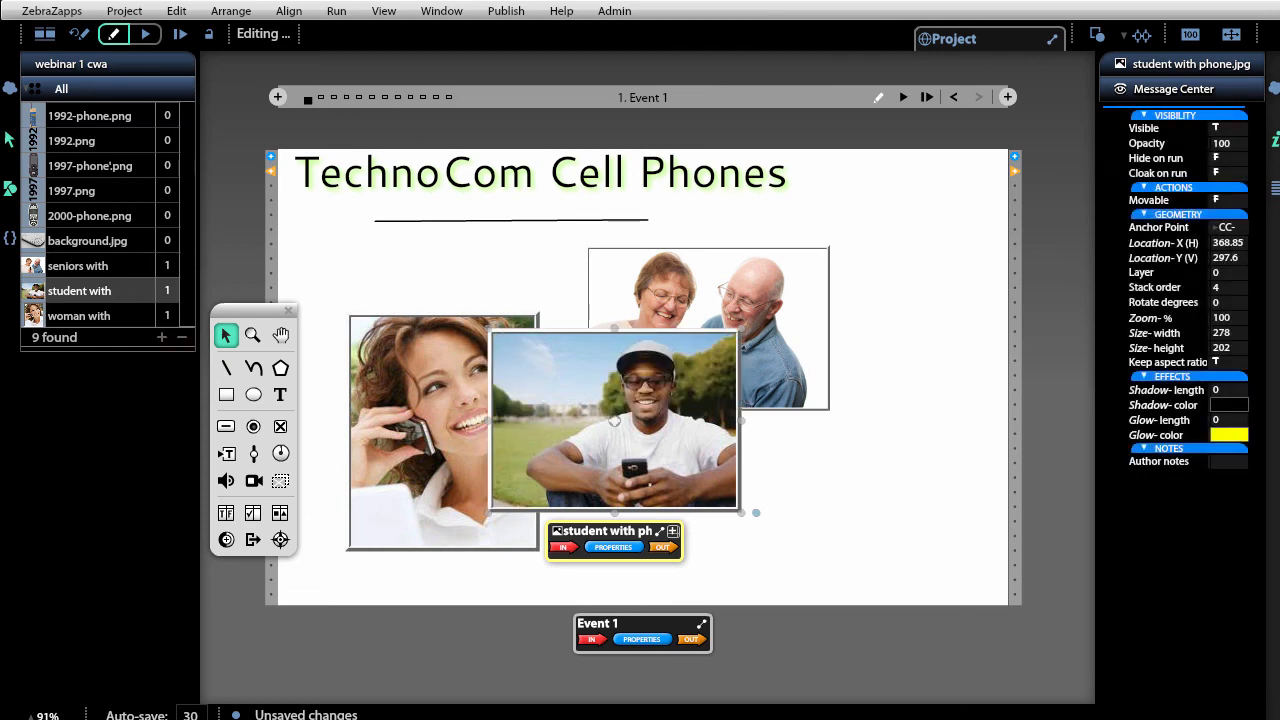
Select the seniors photo and bring up the Arrange menu's layer-ordering commands.
left_click(815, 473)
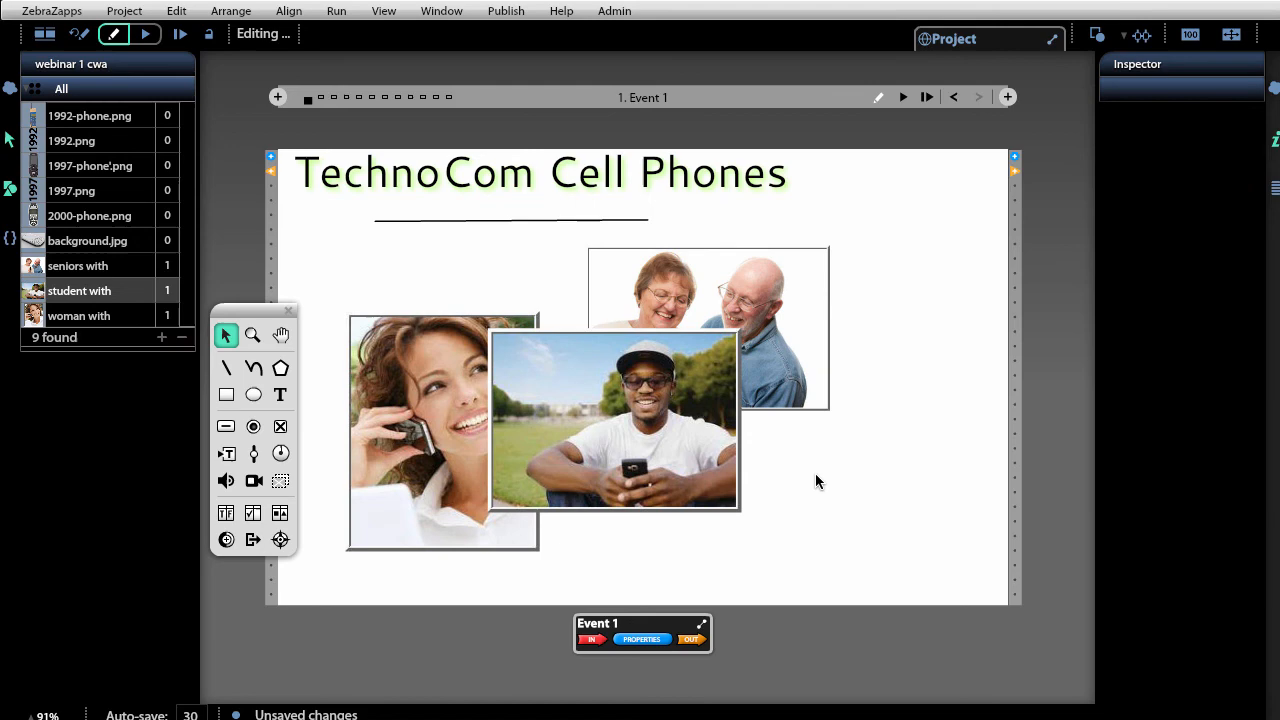
left_click(821, 362)
left_click(214, 12)
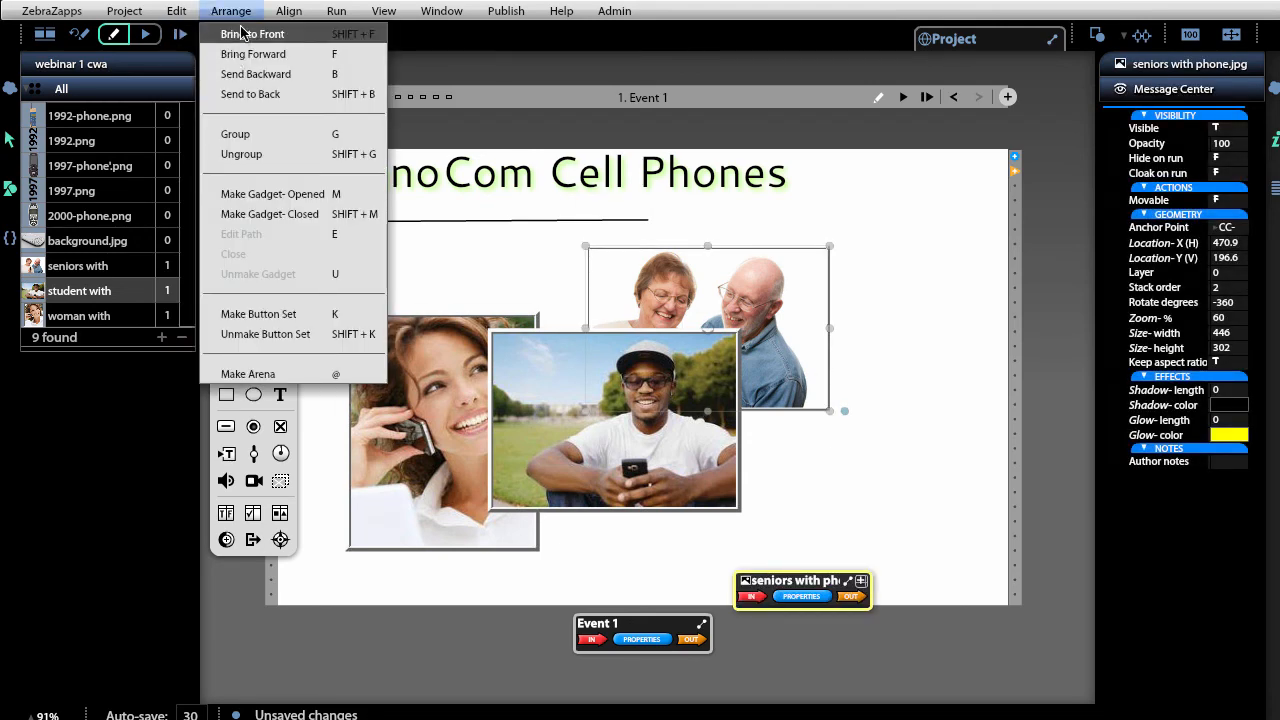
Bring the seniors photo to the front, tilt it to -336.53°, and shift the woman photo slightly left.
left_click(243, 33)
left_click_drag(820, 412, 834, 468)
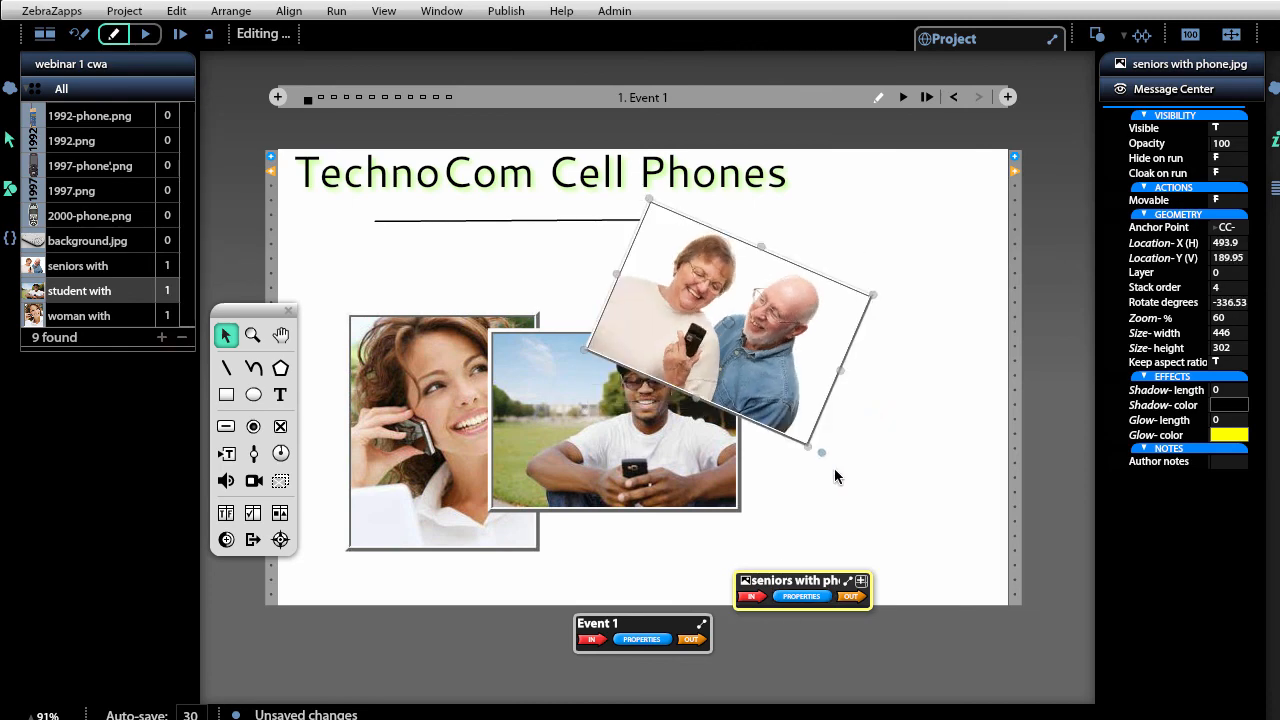
left_click_drag(455, 447, 431, 463)
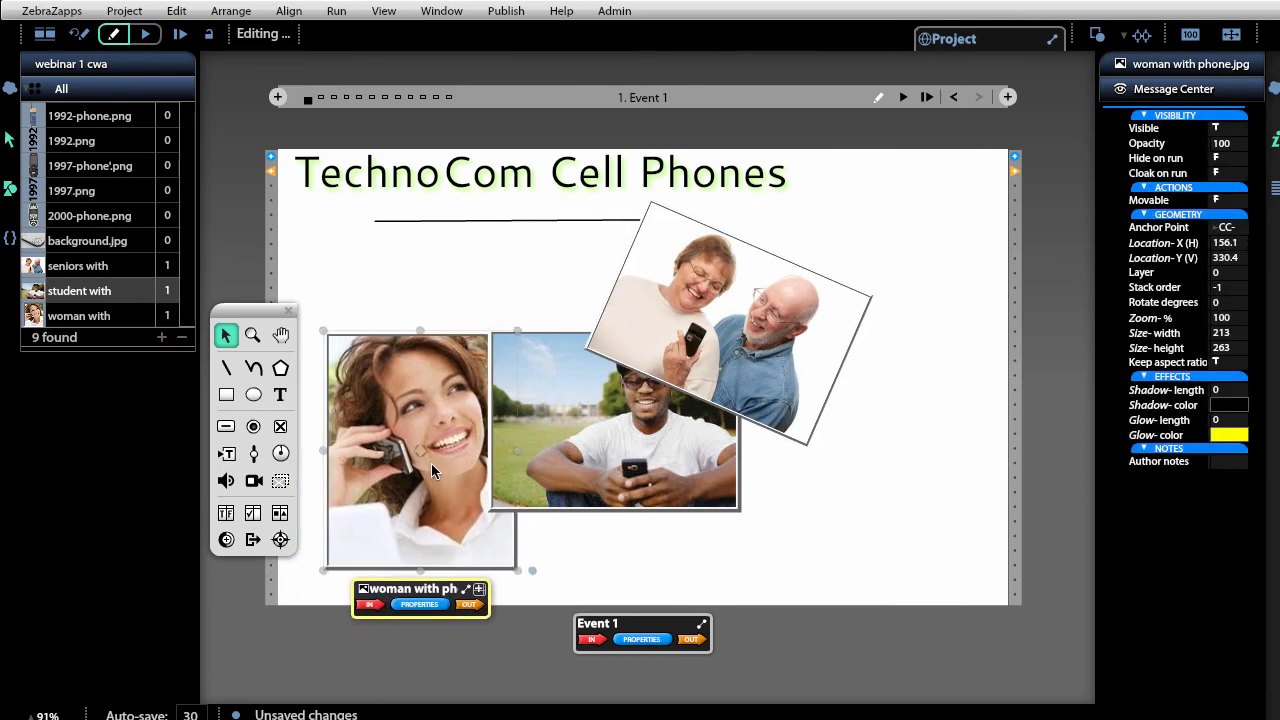